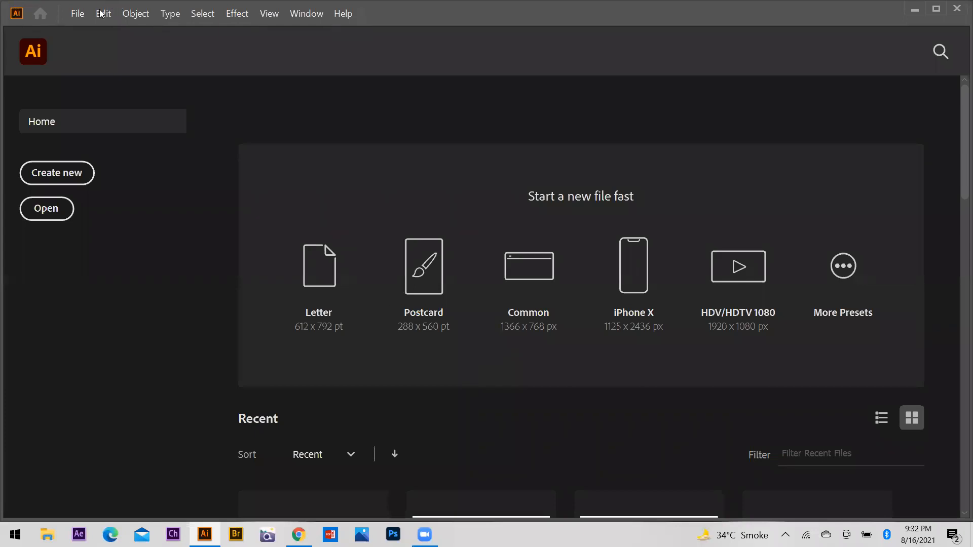
Create a new 1080 x 1080 px document named "batch 51 lecture no 5".
{"action": "left_click", "coordinate": [78, 14]}
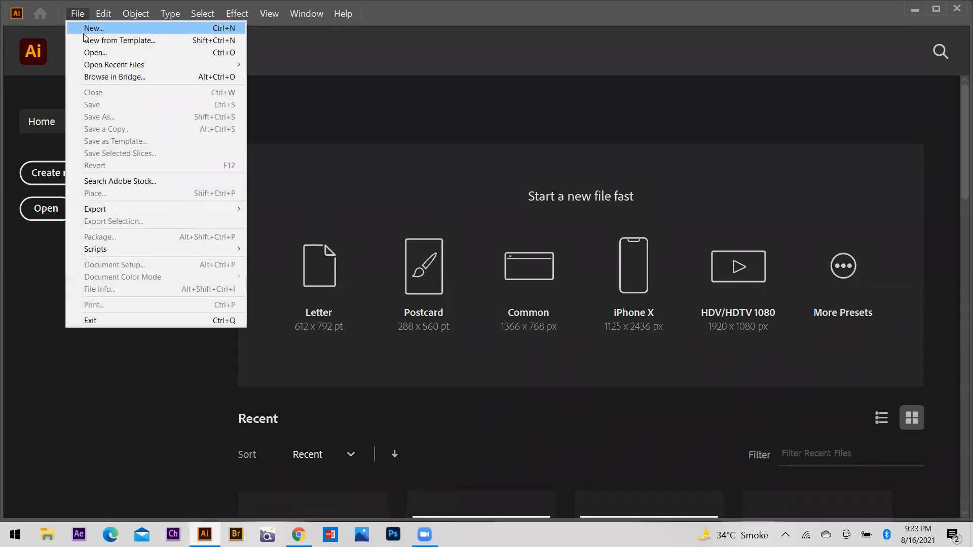
{"action": "left_click", "coordinate": [84, 33]}
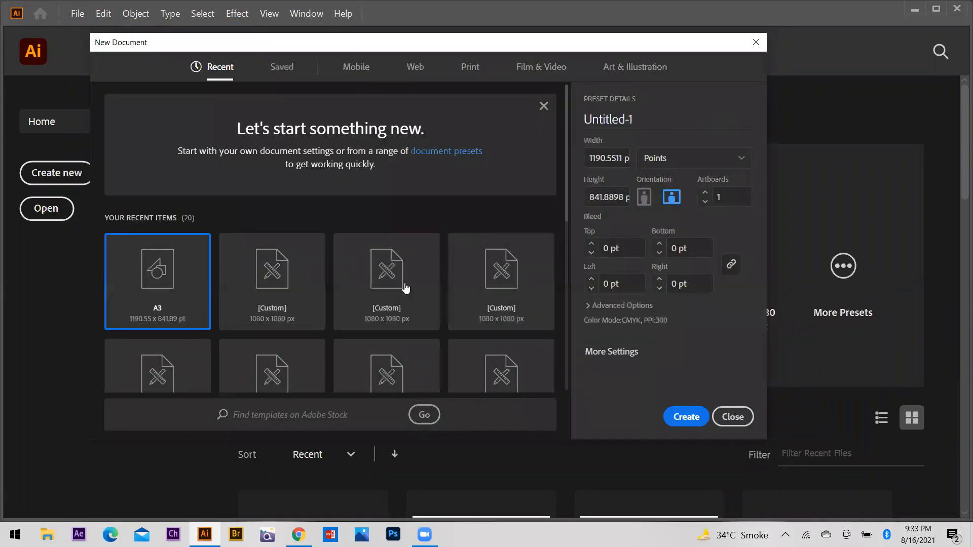
{"action": "left_click", "coordinate": [276, 276]}
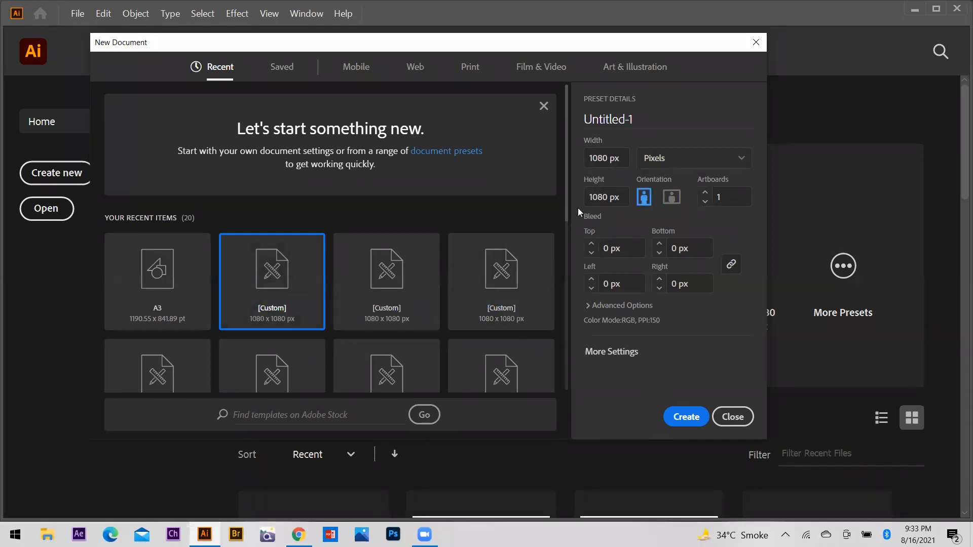
{"action": "left_click", "coordinate": [659, 117]}
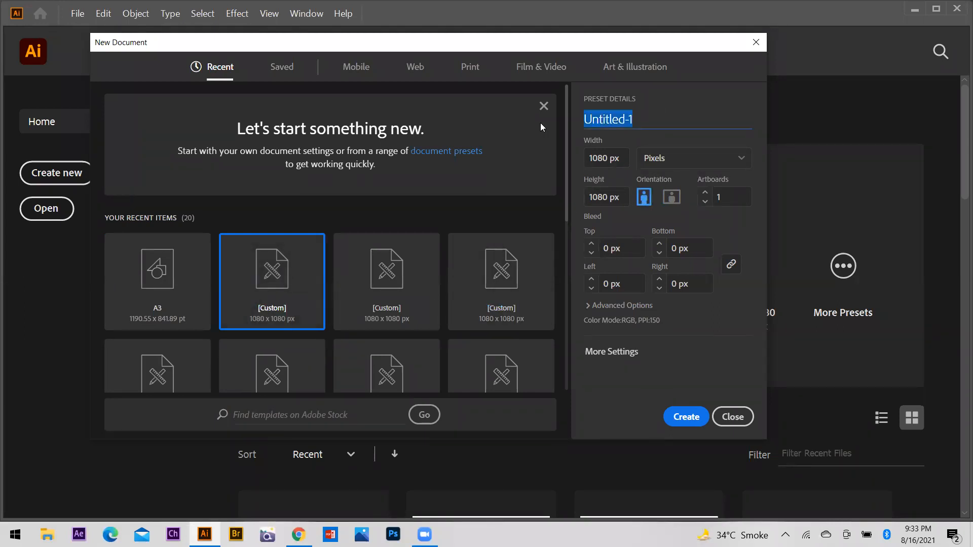
{"action": "type", "text": "batch 51"}
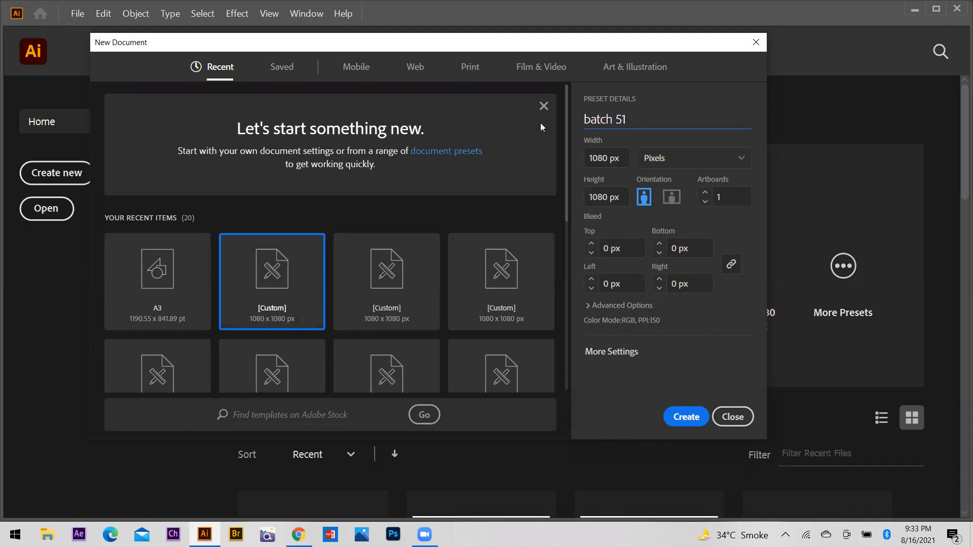
{"action": "type", "text": " lecture no 5"}
{"action": "left_click", "coordinate": [693, 421]}
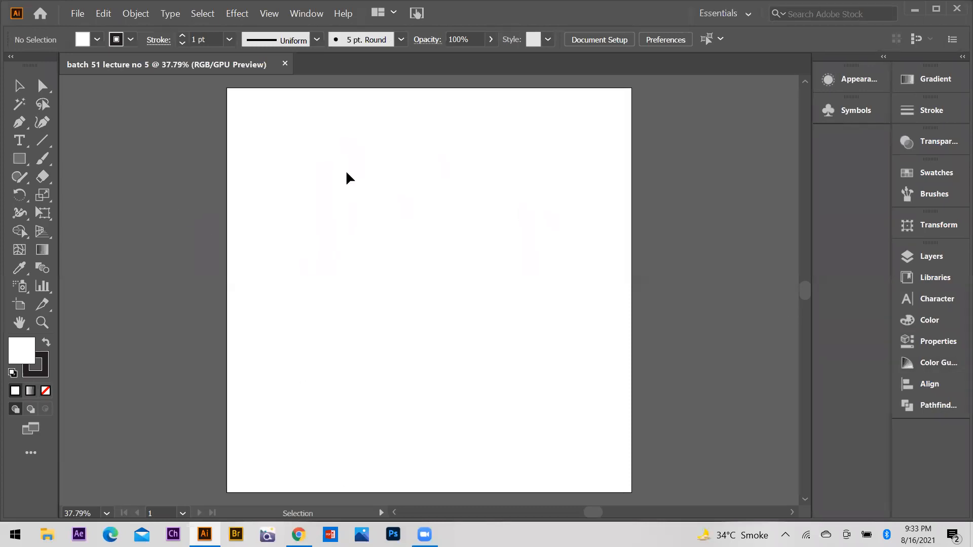
Draw a wide, thin rectangle just above the artboard, about two-thirds of the artboard's width and aligned with its left edge.
{"action": "scroll", "coordinate": [349, 250], "scroll_direction": "down", "scroll_amount": 1}
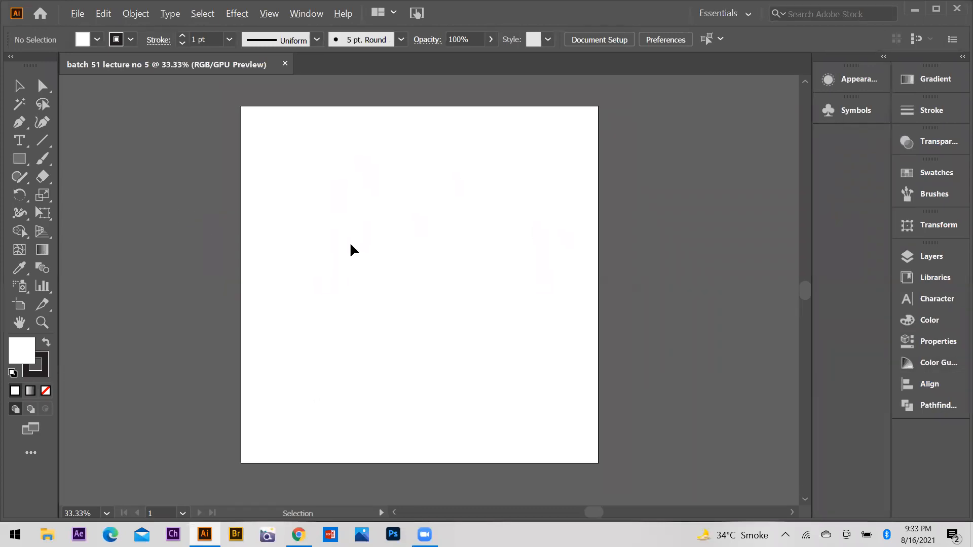
{"action": "scroll", "coordinate": [406, 259], "scroll_direction": "up", "scroll_amount": 2}
{"action": "scroll", "coordinate": [424, 260], "scroll_direction": "down", "scroll_amount": 2}
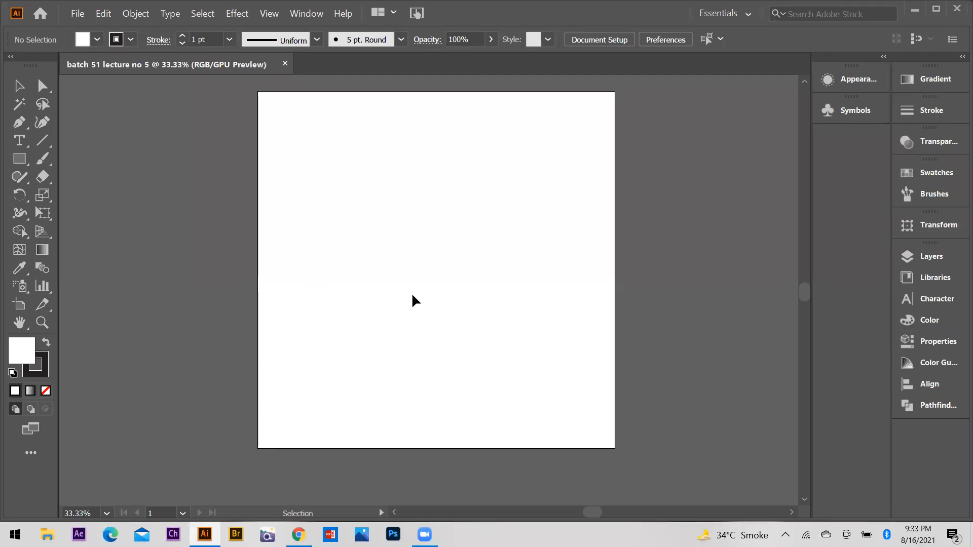
{"action": "scroll", "coordinate": [282, 265], "scroll_direction": "up", "scroll_amount": 1}
{"action": "scroll", "coordinate": [337, 274], "scroll_direction": "down", "scroll_amount": 1}
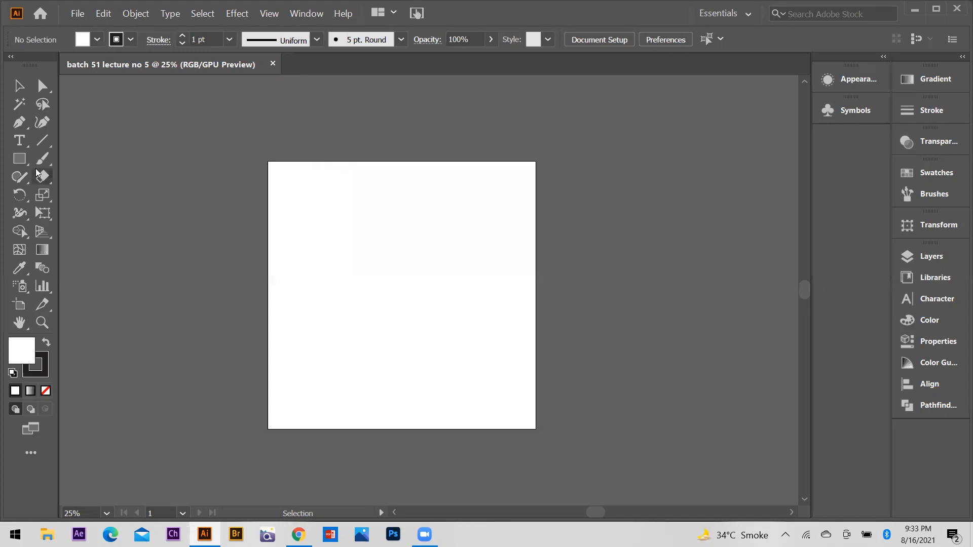
{"action": "left_click", "coordinate": [19, 159]}
{"action": "left_click_drag", "start_coordinate": [268, 120], "coordinate": [439, 153]}
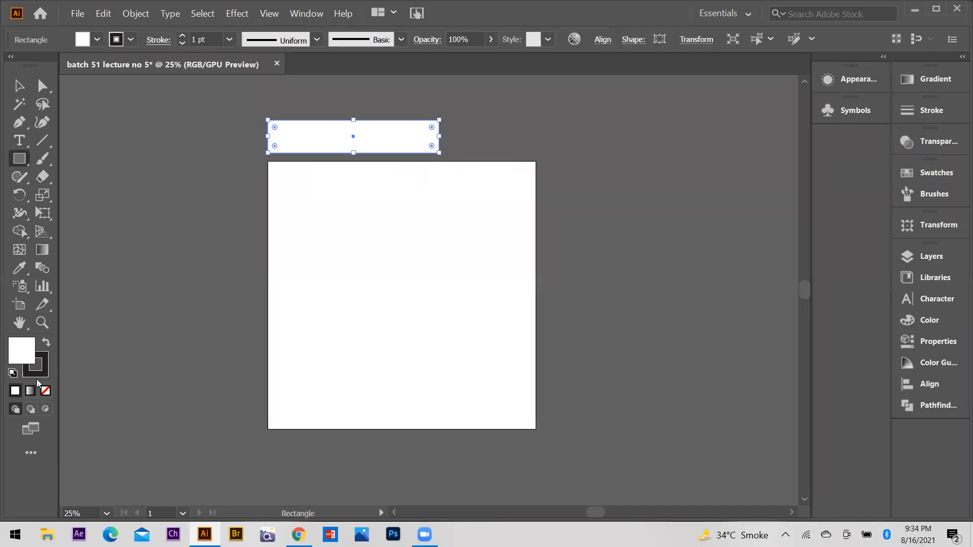
Give the rectangle a linear white-to-black gradient fill and remove its stroke.
{"action": "left_click", "coordinate": [30, 391]}
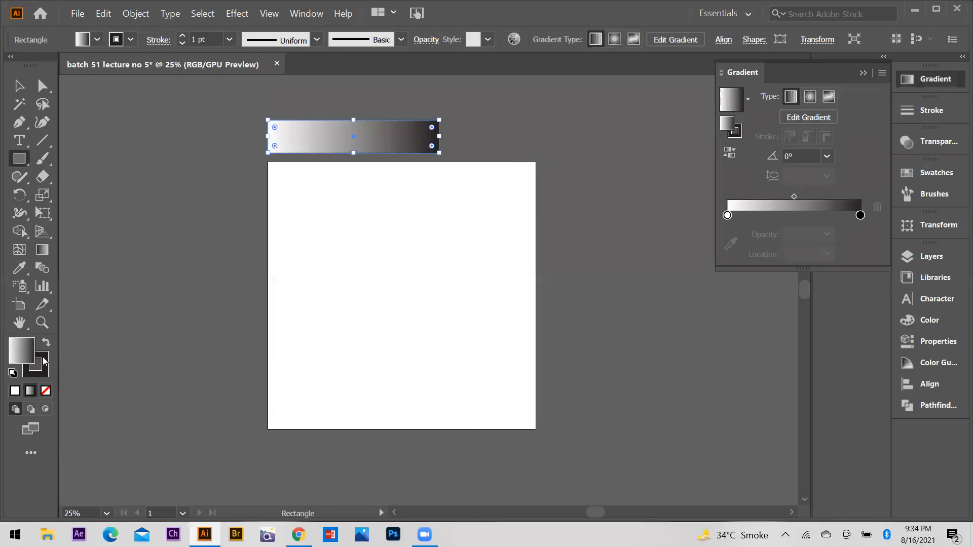
{"action": "left_click", "coordinate": [43, 360]}
{"action": "left_click", "coordinate": [45, 391]}
{"action": "left_click", "coordinate": [33, 350]}
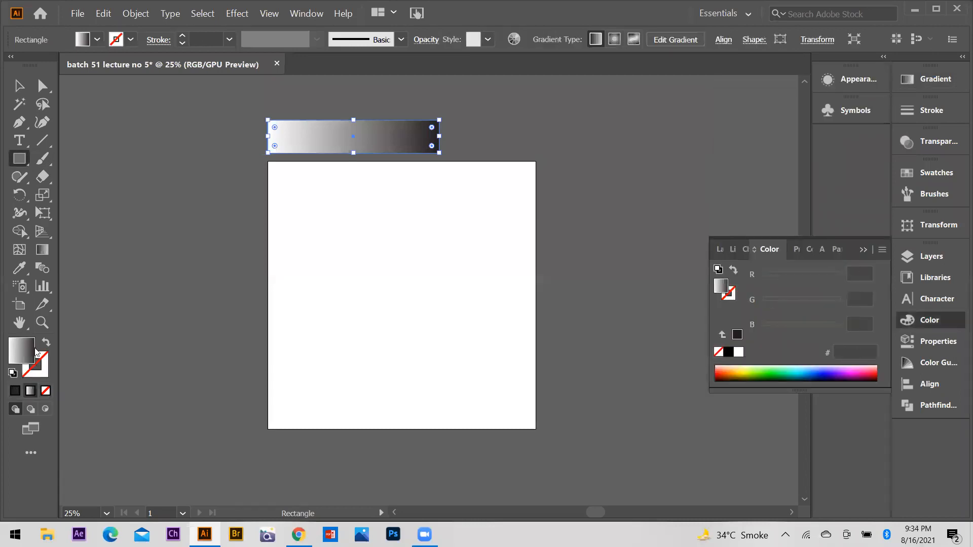
{"action": "left_click", "coordinate": [23, 350]}
{"action": "left_click", "coordinate": [863, 250]}
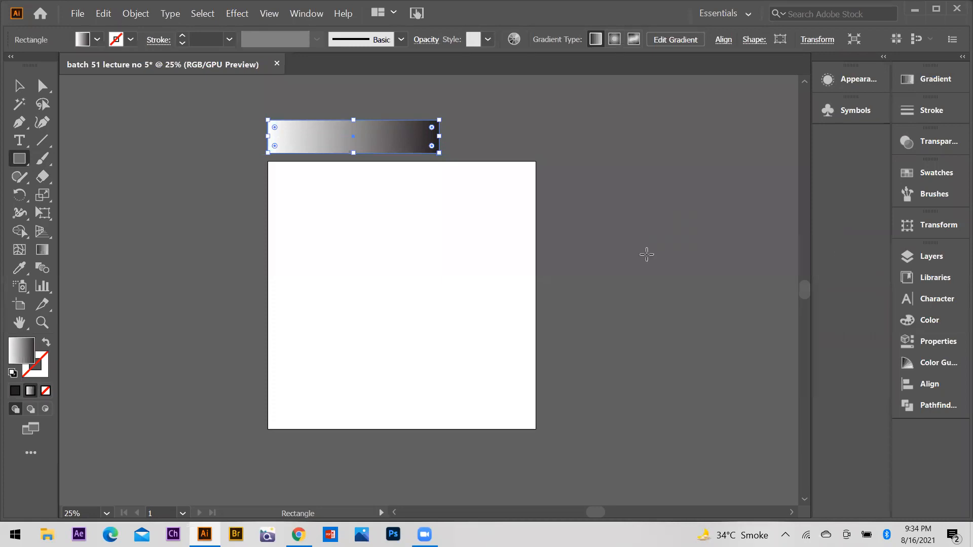
Switch to Chrome and open uigradients.com in a new tab.
{"action": "left_click", "coordinate": [301, 535]}
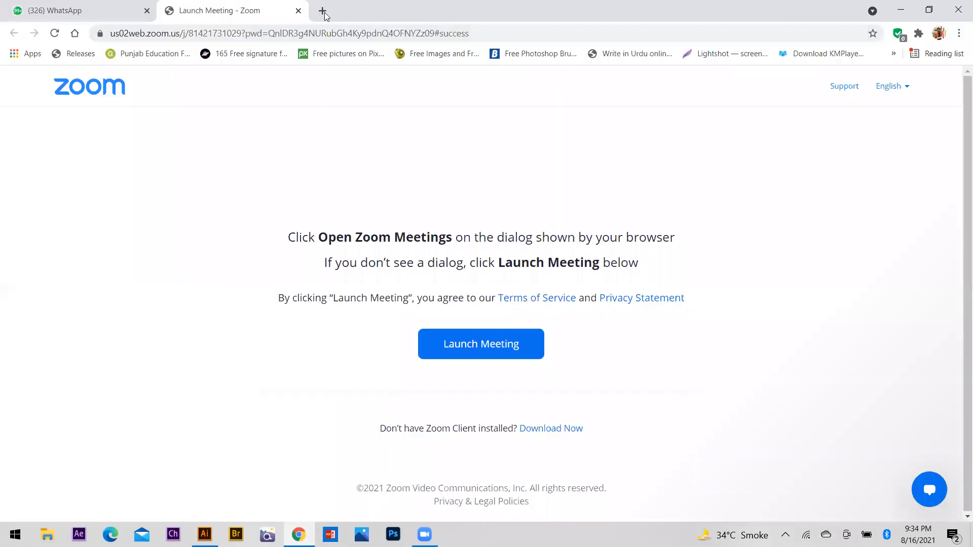
{"action": "left_click", "coordinate": [322, 11]}
{"action": "type", "text": "uigradients.com"}
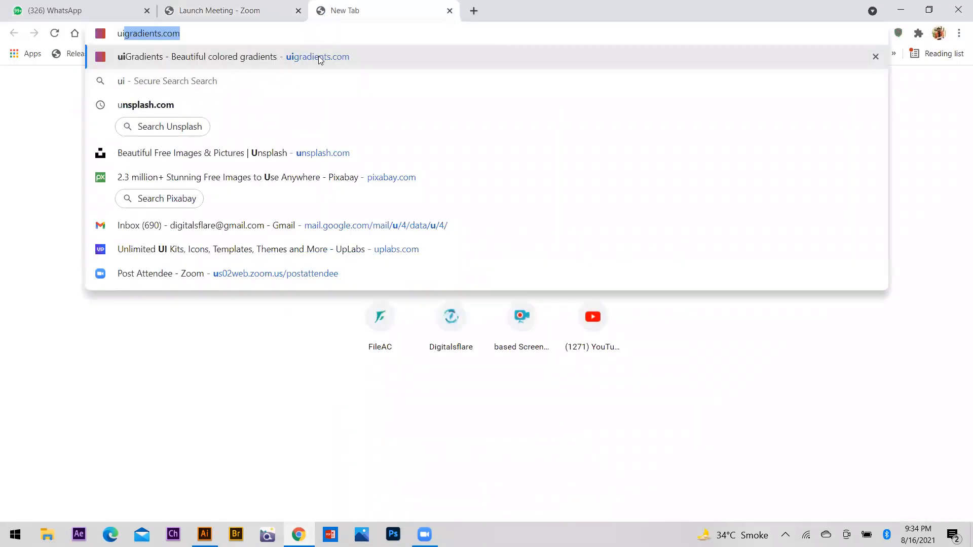
{"action": "key", "text": "Return"}
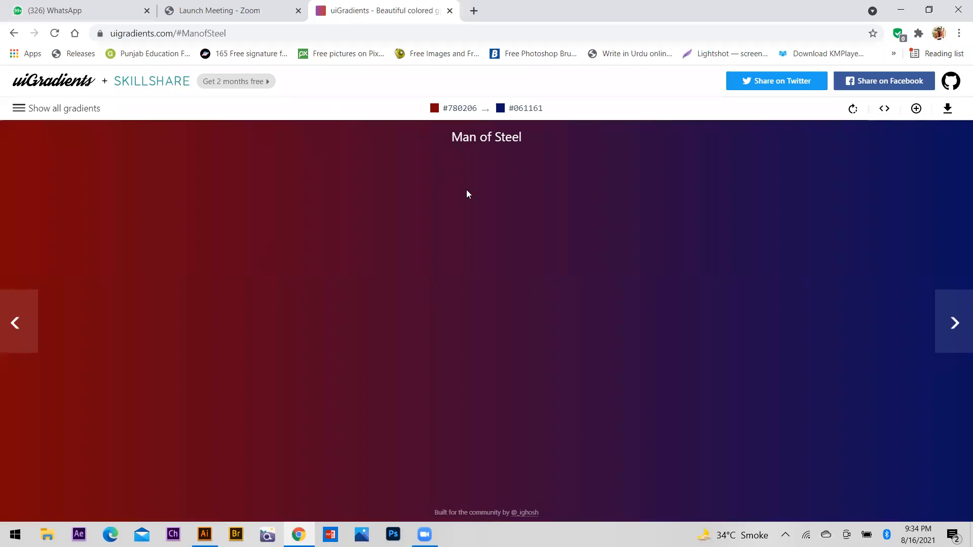
Show all gradients and browse the red and orange collections for a suitable colour combination.
{"action": "left_click", "coordinate": [18, 109]}
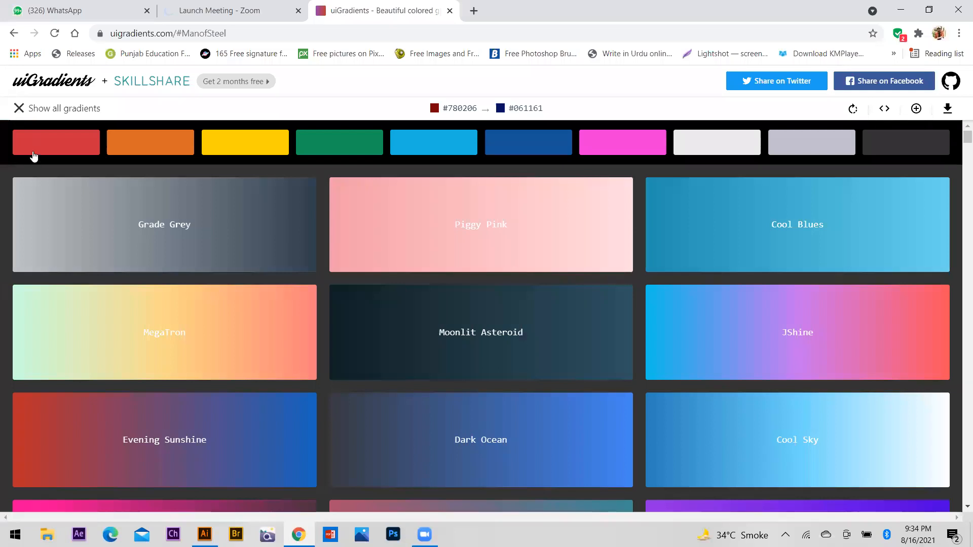
{"action": "left_click", "coordinate": [77, 149]}
{"action": "scroll", "coordinate": [406, 285], "scroll_direction": "down", "scroll_amount": 9}
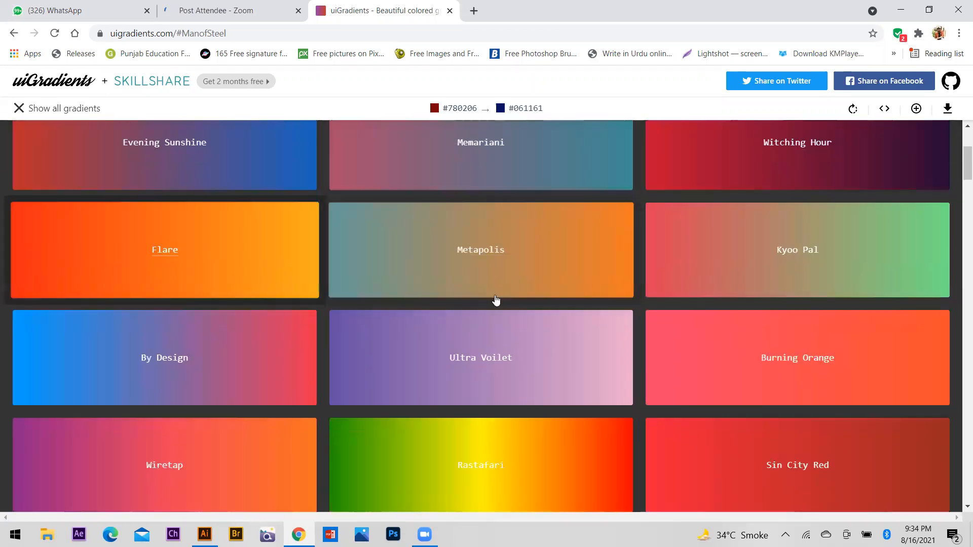
{"action": "scroll", "coordinate": [715, 365], "scroll_direction": "down", "scroll_amount": 3}
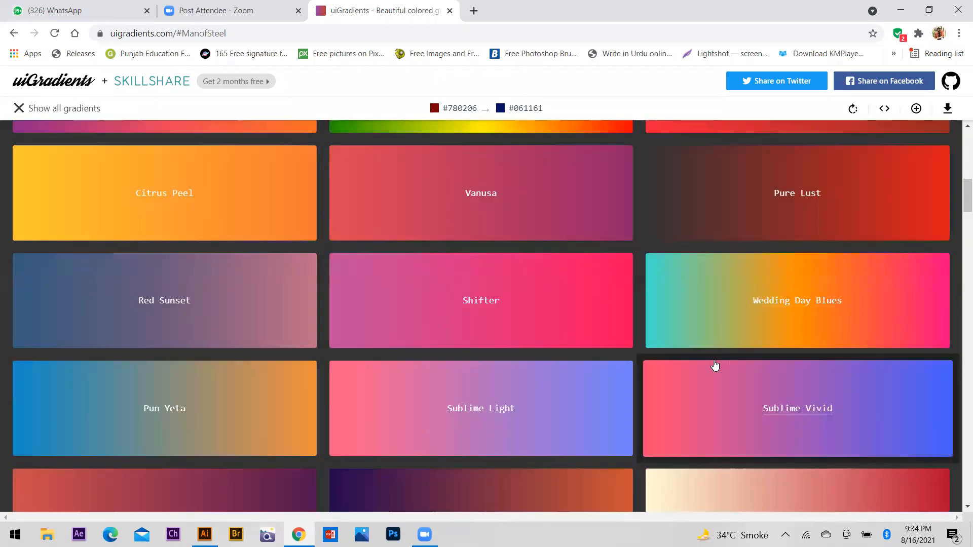
{"action": "scroll", "coordinate": [504, 311], "scroll_direction": "up", "scroll_amount": 12}
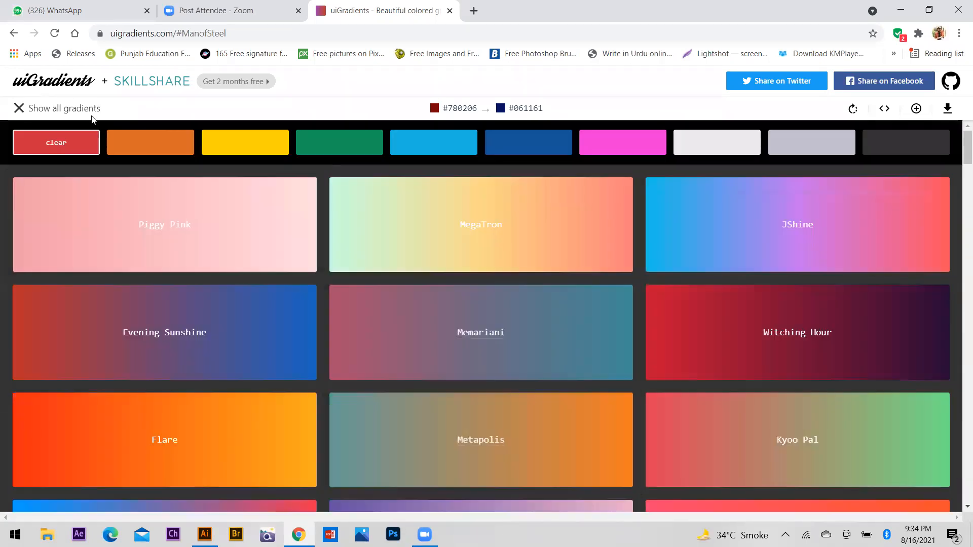
{"action": "left_click", "coordinate": [148, 152]}
{"action": "scroll", "coordinate": [254, 304], "scroll_direction": "down", "scroll_amount": 18}
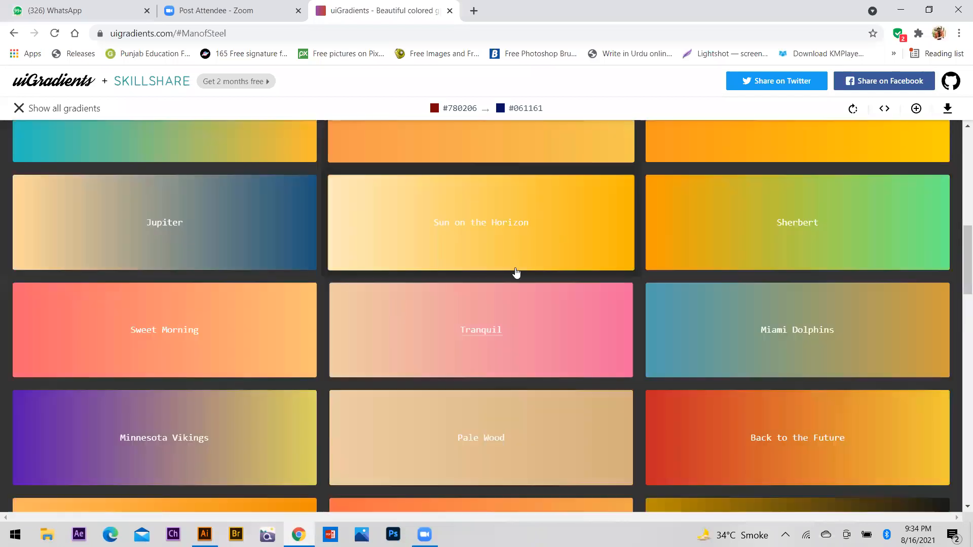
{"action": "scroll", "coordinate": [575, 337], "scroll_direction": "down", "scroll_amount": 12}
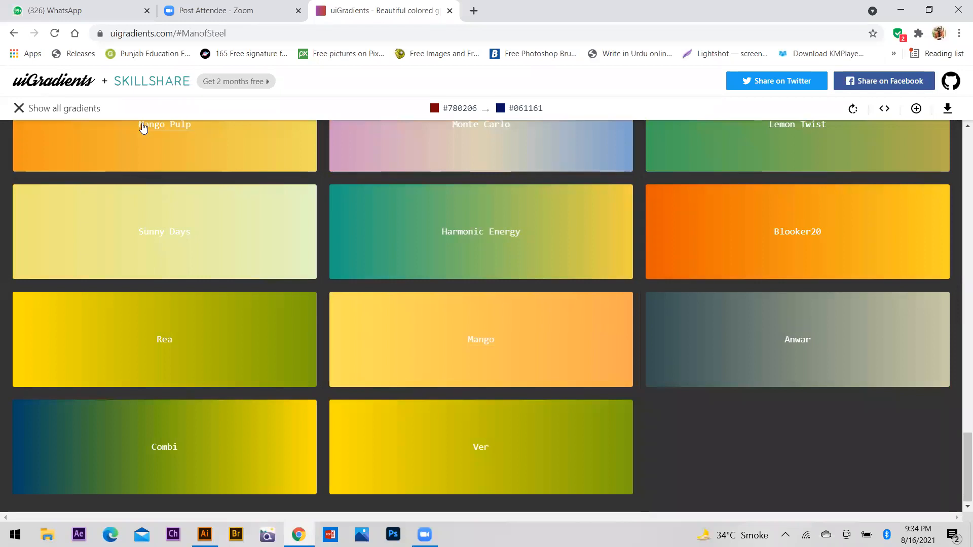
{"action": "scroll", "coordinate": [195, 156], "scroll_direction": "up", "scroll_amount": 3}
{"action": "scroll", "coordinate": [195, 157], "scroll_direction": "up", "scroll_amount": 18}
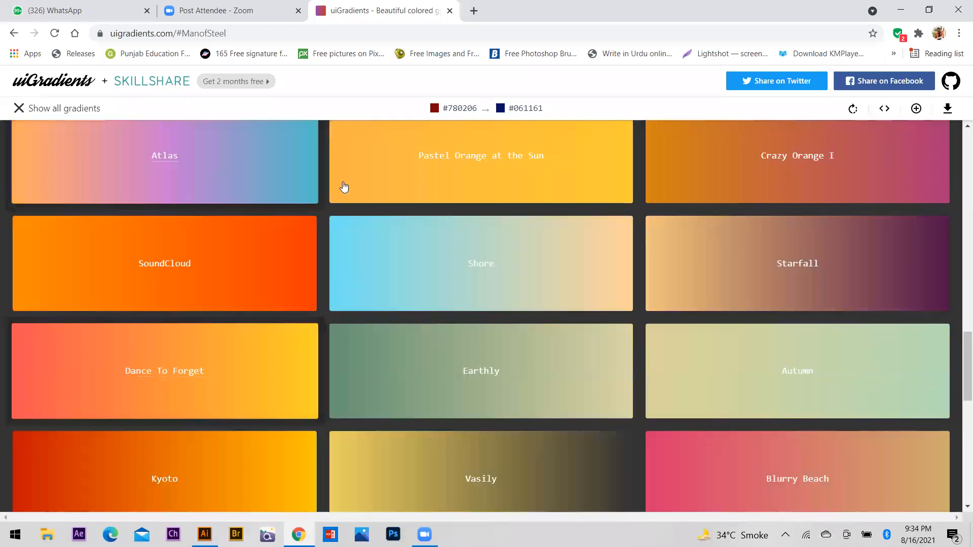
{"action": "scroll", "coordinate": [202, 167], "scroll_direction": "up", "scroll_amount": 5}
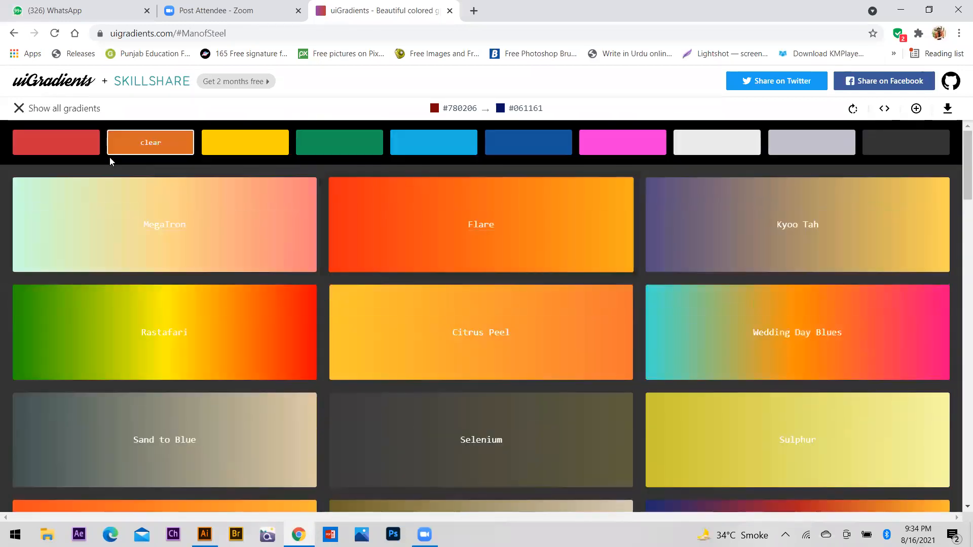
Open the Combi gradient from the yellow collection and copy its first colour code, #00416a.
{"action": "left_click", "coordinate": [231, 156]}
{"action": "scroll", "coordinate": [357, 254], "scroll_direction": "down", "scroll_amount": 1}
{"action": "scroll", "coordinate": [356, 254], "scroll_direction": "down", "scroll_amount": 10}
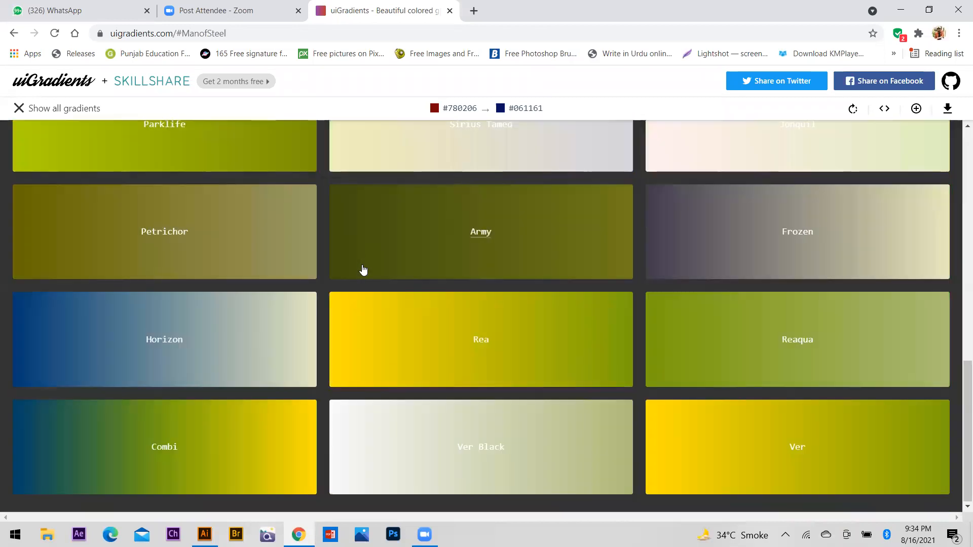
{"action": "left_click", "coordinate": [156, 456]}
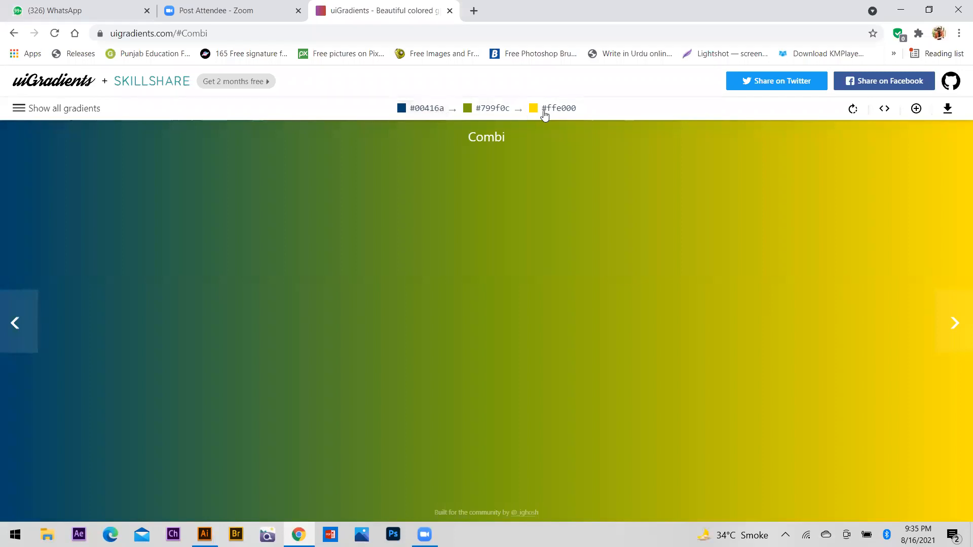
{"action": "left_click", "coordinate": [412, 112]}
{"action": "left_click", "coordinate": [412, 112]}
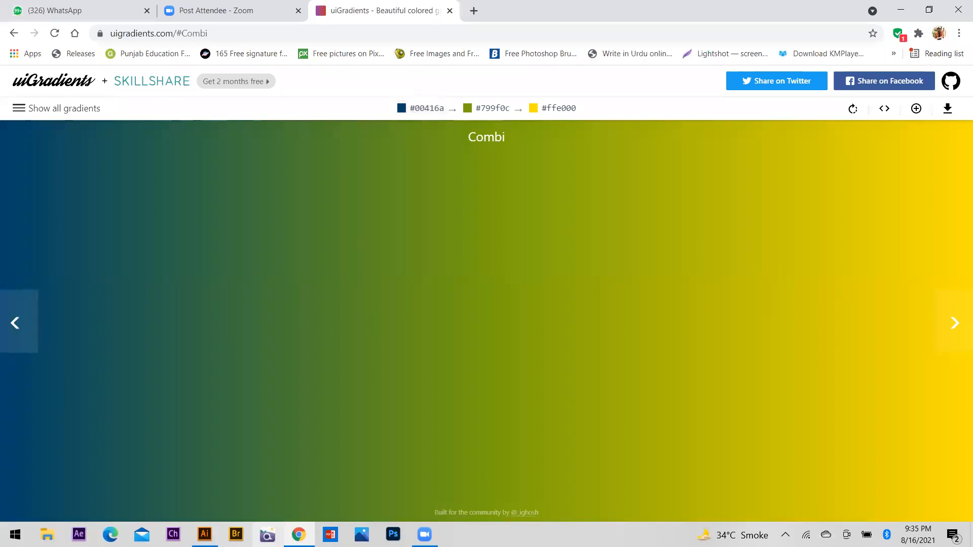
Switch back to Illustrator and set the rectangle gradient's starting colour stop to the copied hex value 00416a in RGB mode.
{"action": "key", "text": "alt+Tab"}
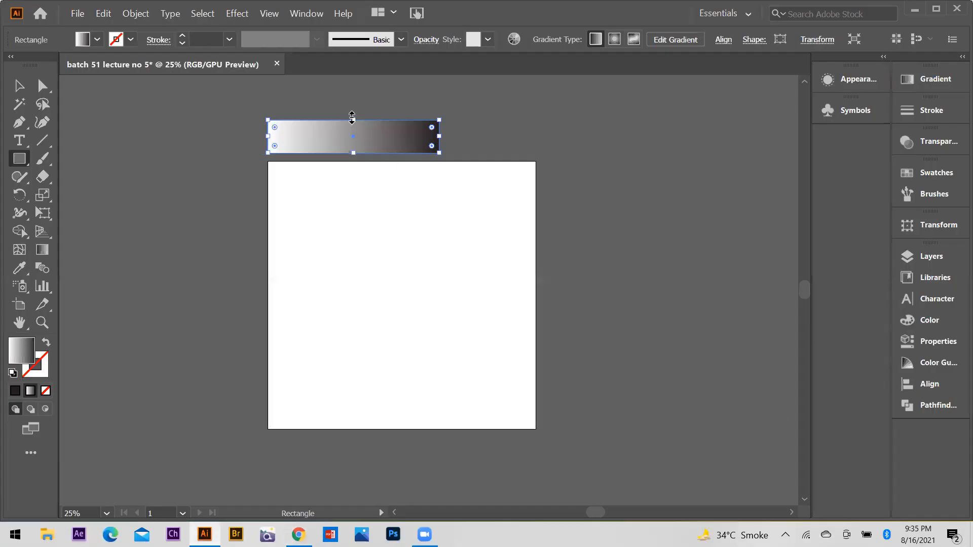
{"action": "left_click", "coordinate": [935, 79]}
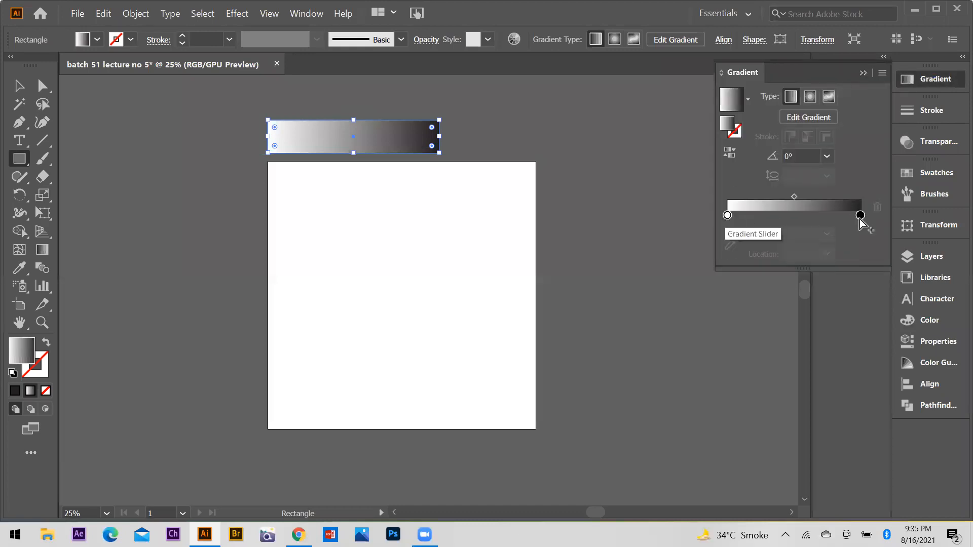
{"action": "double_click", "coordinate": [728, 216]}
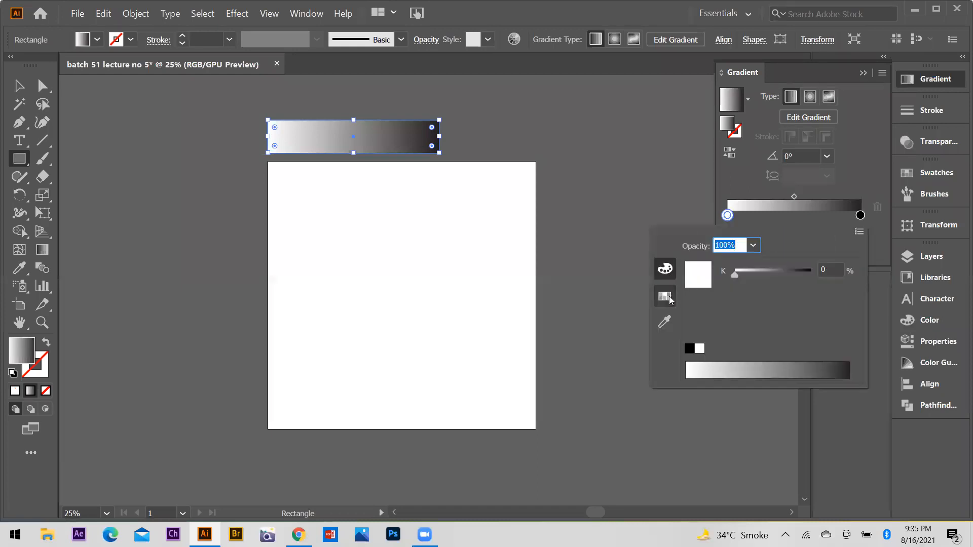
{"action": "left_click", "coordinate": [859, 231]}
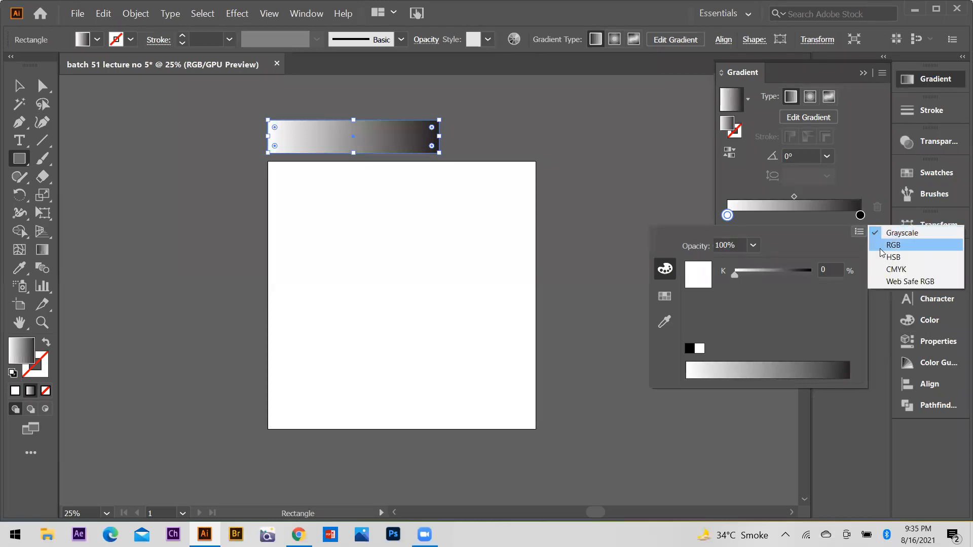
{"action": "left_click", "coordinate": [884, 245]}
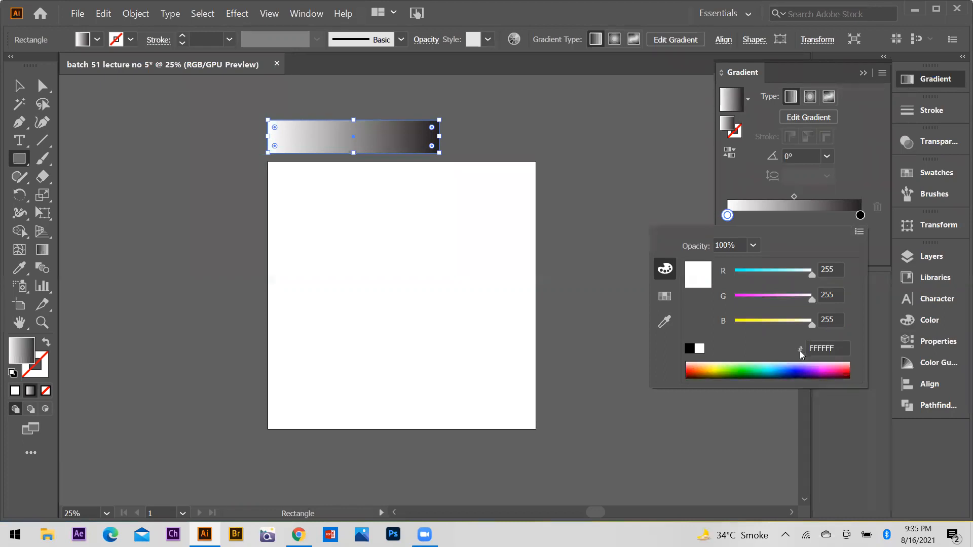
{"action": "left_click", "coordinate": [831, 348]}
{"action": "double_click", "coordinate": [831, 349]}
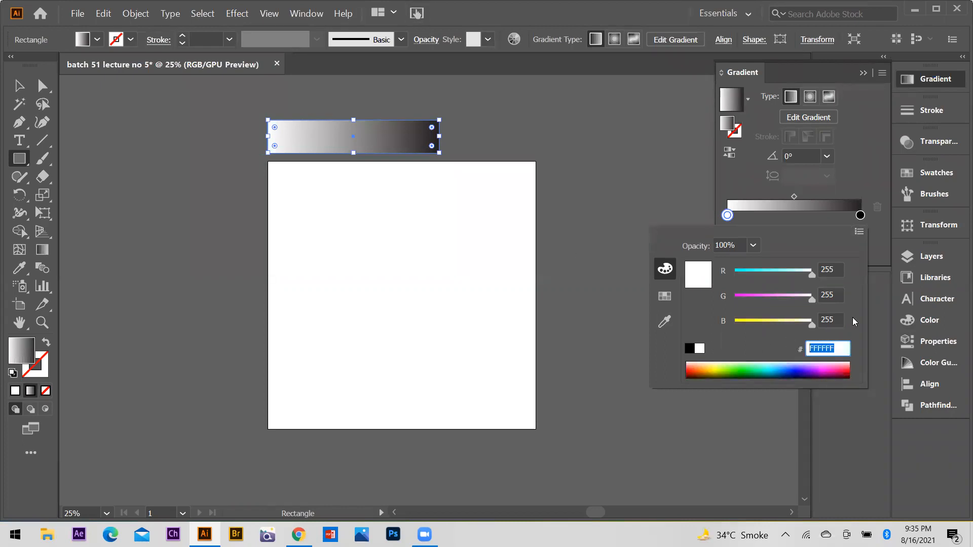
{"action": "key", "text": "ctrl+v"}
{"action": "key", "text": "Return"}
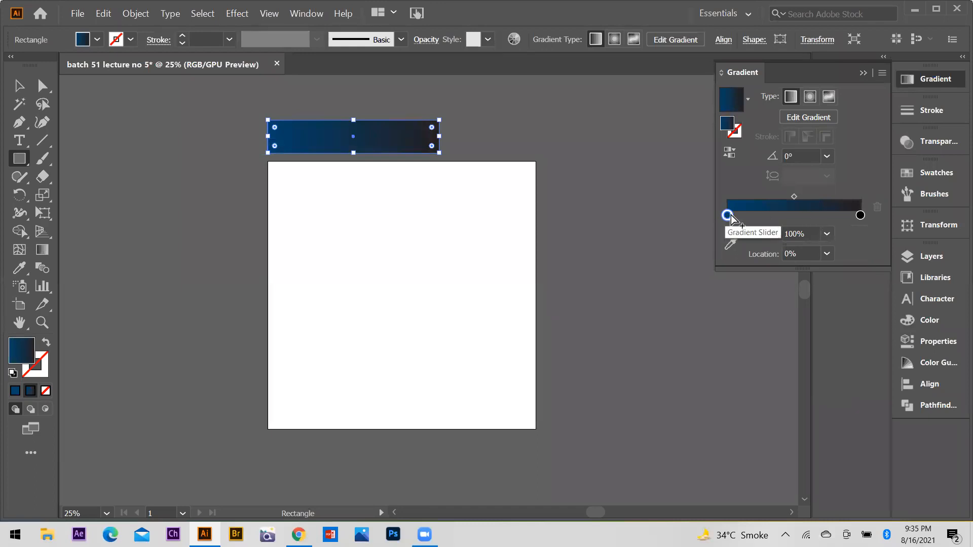
Add a colour stop midway along the rectangle's gradient and set it to 799F0C, the second colour of Combi on uiGradients.
{"action": "left_click_drag", "start_coordinate": [779, 216], "coordinate": [798, 214]}
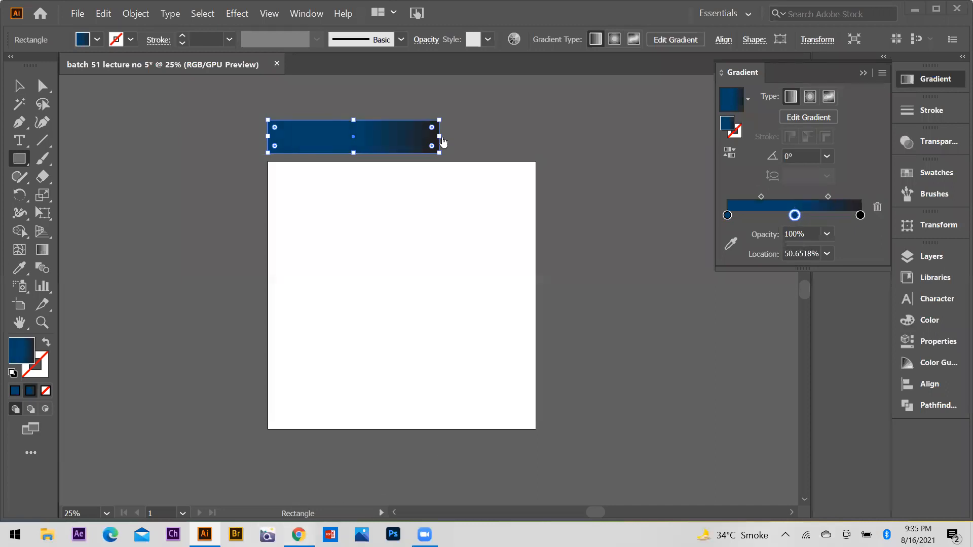
{"action": "key", "text": "alt+Tab"}
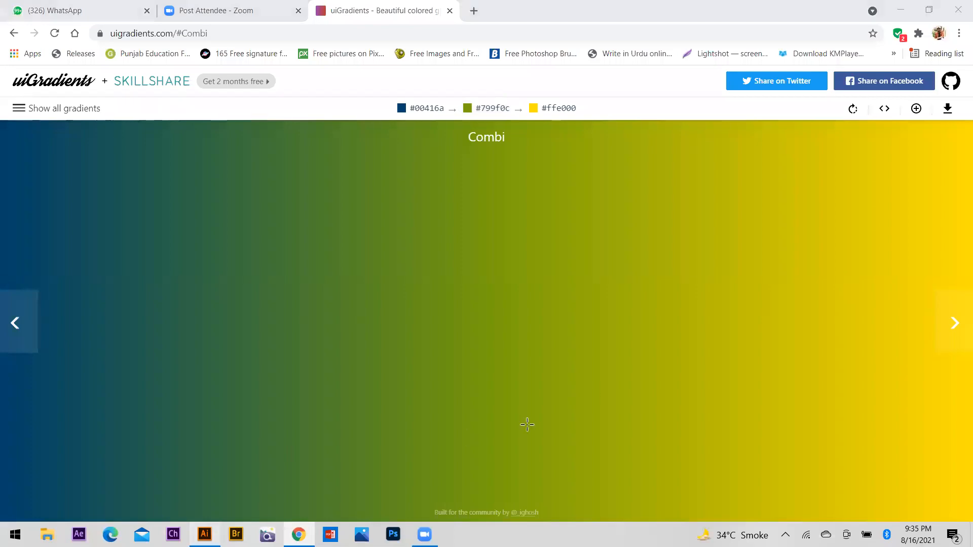
{"action": "key", "text": "alt+Tab"}
{"action": "double_click", "coordinate": [795, 215]}
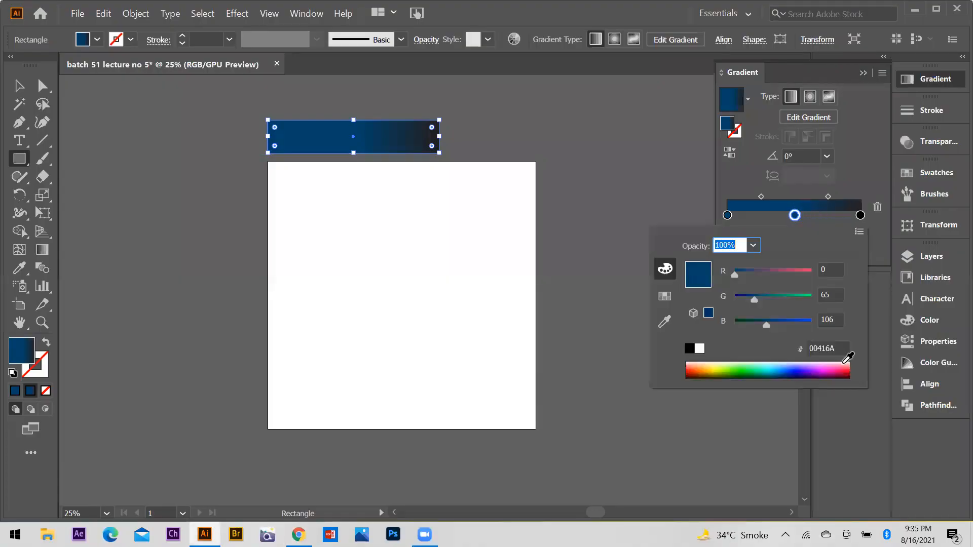
{"action": "type", "text": "799F0C"}
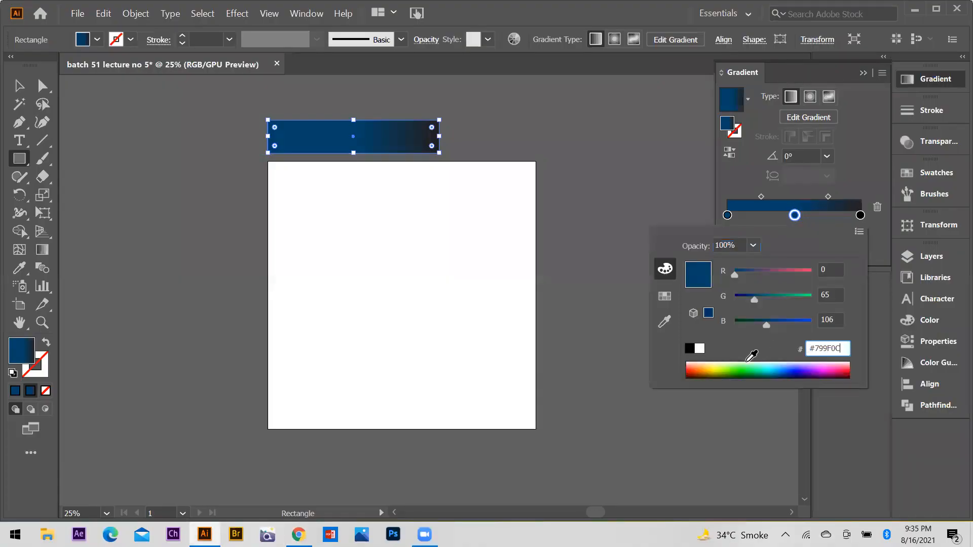
{"action": "key", "text": "Return"}
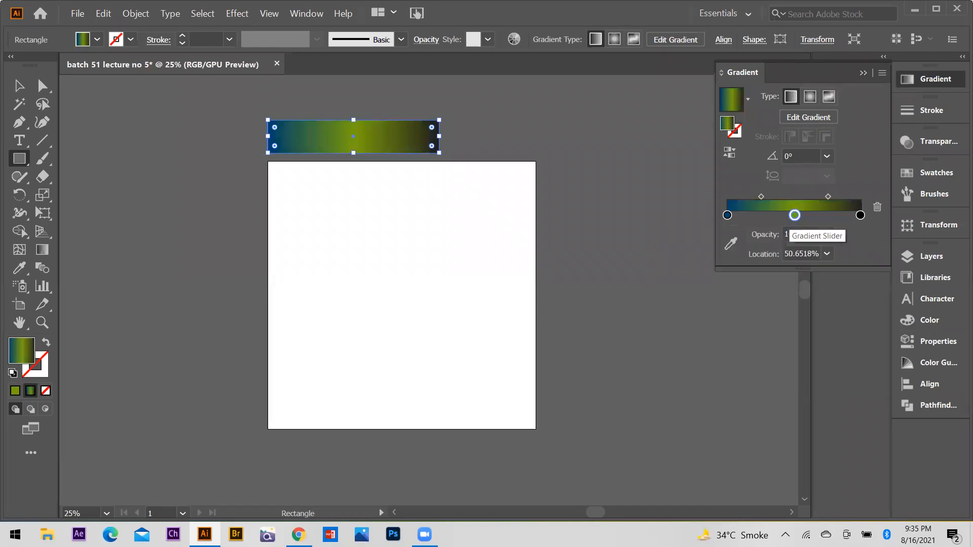
Set the gradient's ending colour stop to RGB mode with ffe000, the third colour of Combi on uiGradients.
{"action": "key", "text": "alt+Tab"}
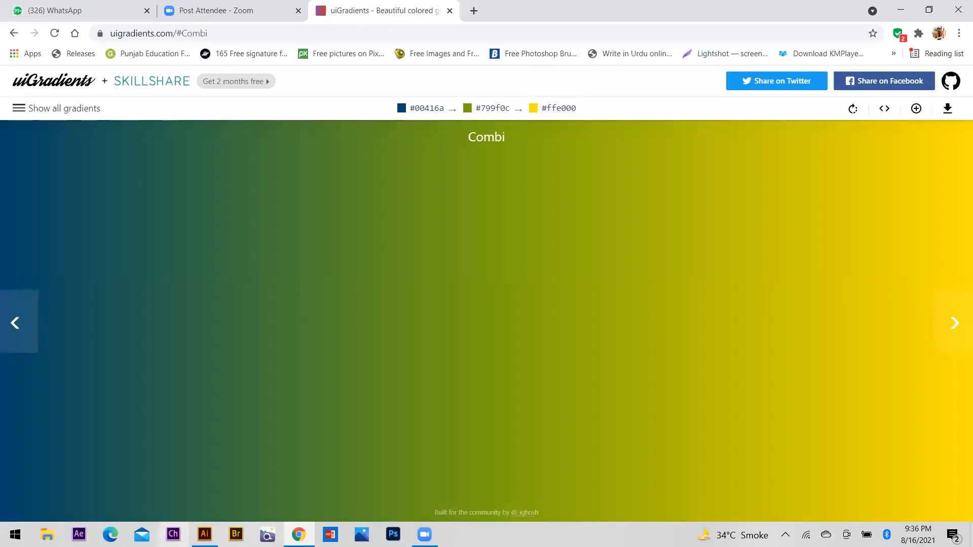
{"action": "key", "text": "alt+Tab"}
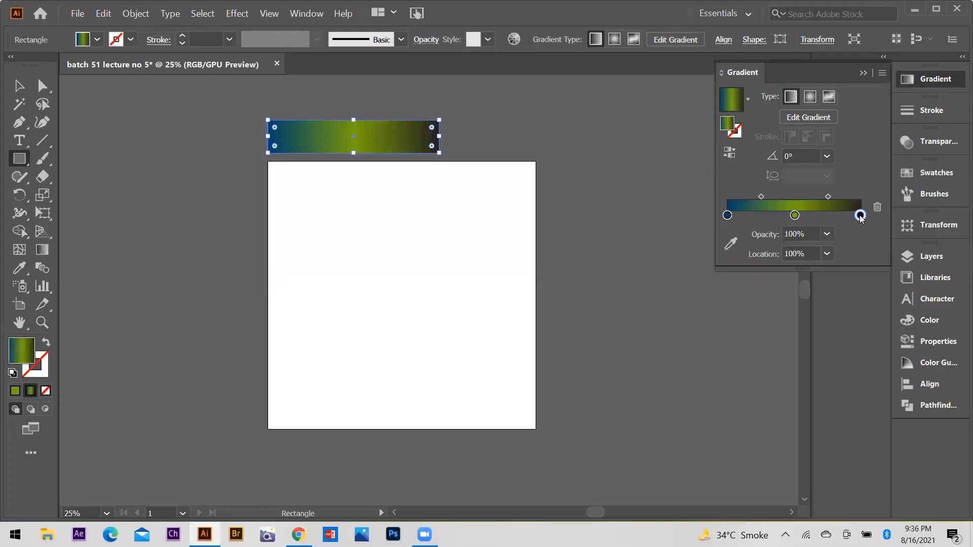
{"action": "double_click", "coordinate": [860, 215]}
{"action": "left_click", "coordinate": [859, 234]}
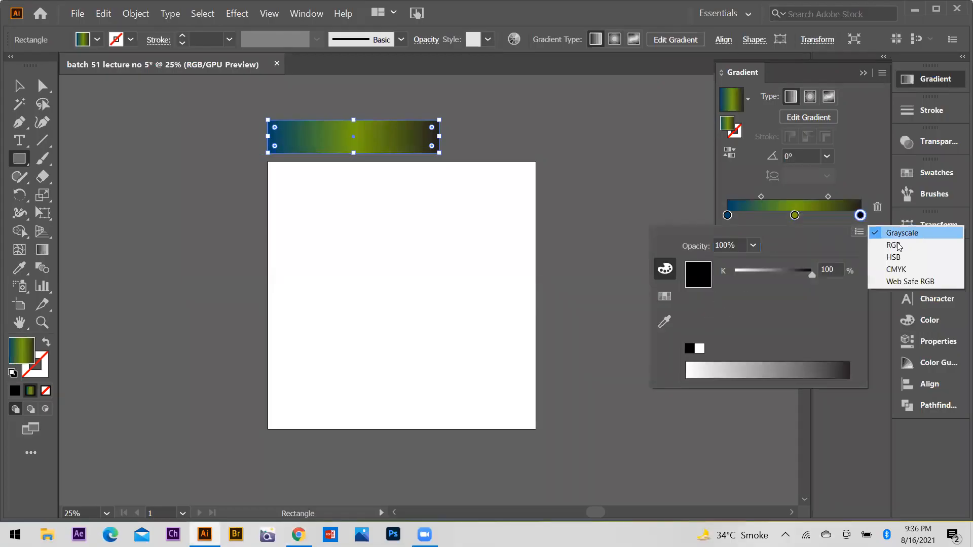
{"action": "left_click", "coordinate": [884, 242]}
{"action": "left_click", "coordinate": [837, 349]}
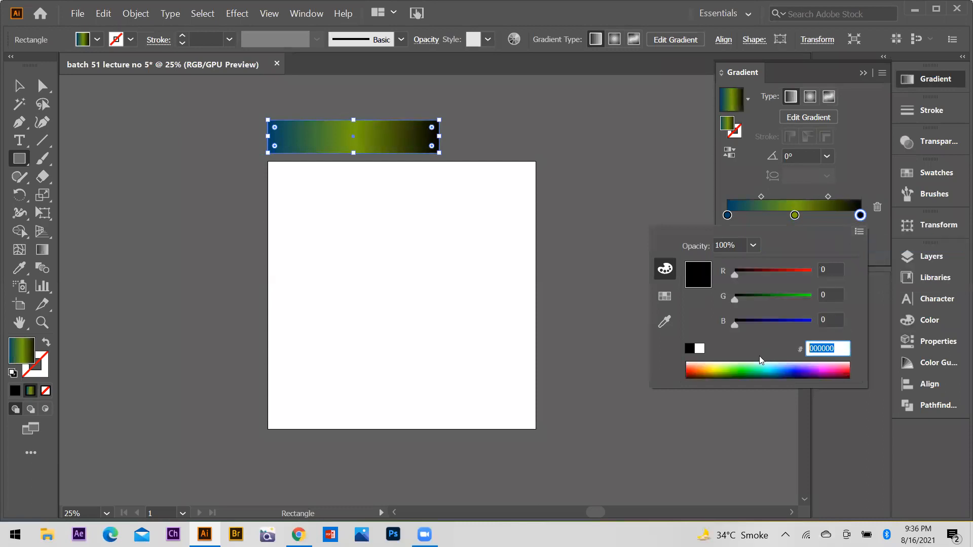
{"action": "type", "text": "#FFD300"}
{"action": "left_click", "coordinate": [525, 293]}
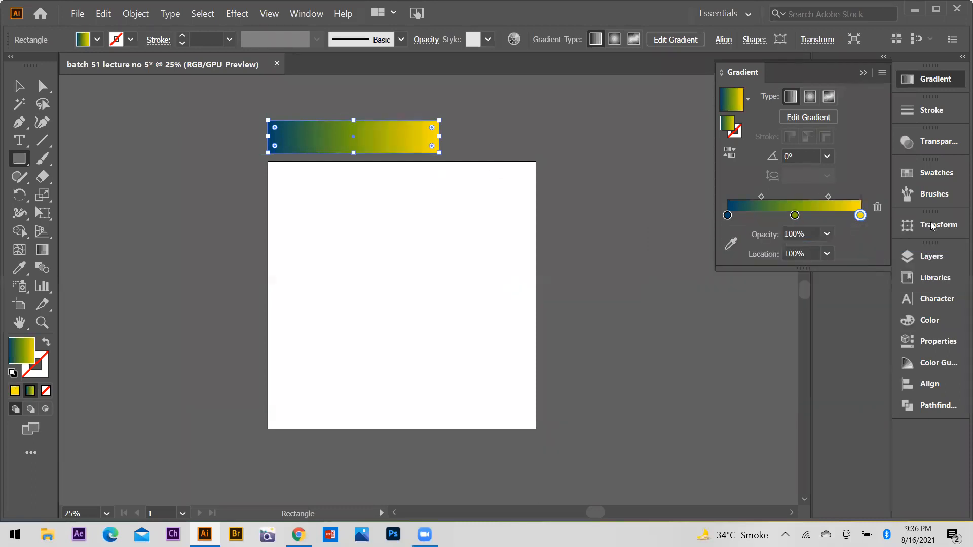
Shift the gradient's green-yellow midpoint to about 64% and the middle colour stop to about 54%, then deselect the rectangle.
{"action": "mouse_move", "coordinate": [828, 197]}
{"action": "left_mouse_down"}
{"action": "mouse_move", "coordinate": [800, 217]}
{"action": "mouse_move", "coordinate": [772, 195]}
{"action": "mouse_move", "coordinate": [795, 200]}
{"action": "mouse_move", "coordinate": [766, 196]}
{"action": "mouse_move", "coordinate": [797, 215]}
{"action": "mouse_move", "coordinate": [839, 197]}
{"action": "left_mouse_up"}
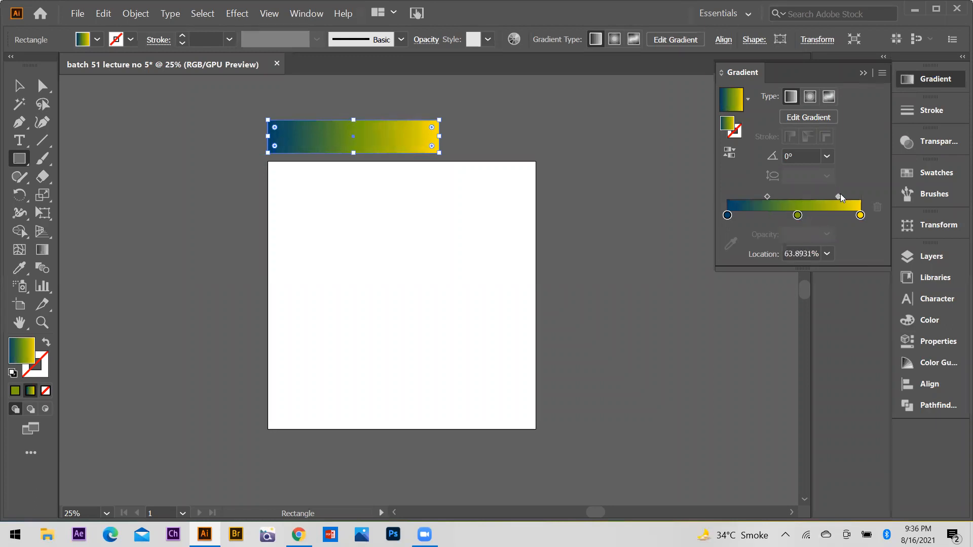
{"action": "left_click", "coordinate": [799, 216]}
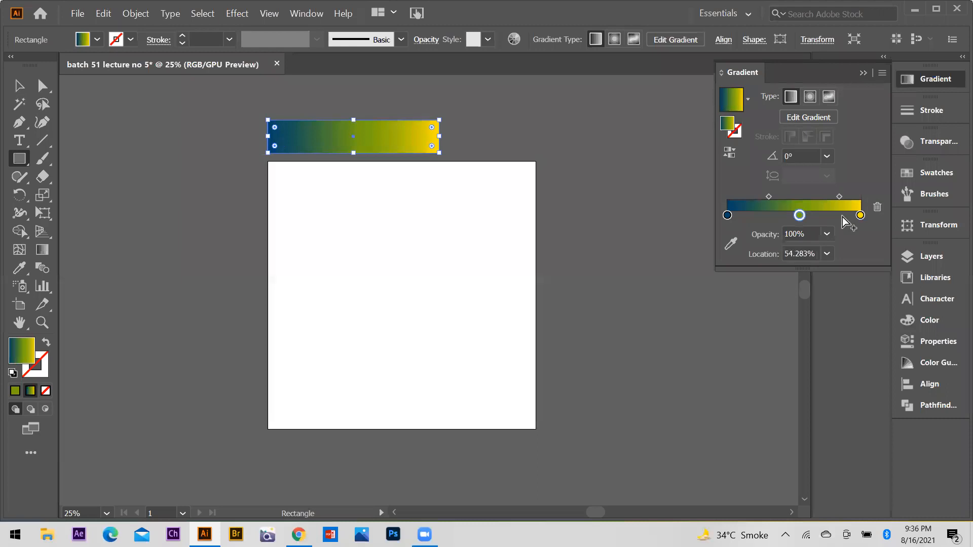
{"action": "left_click", "coordinate": [19, 86]}
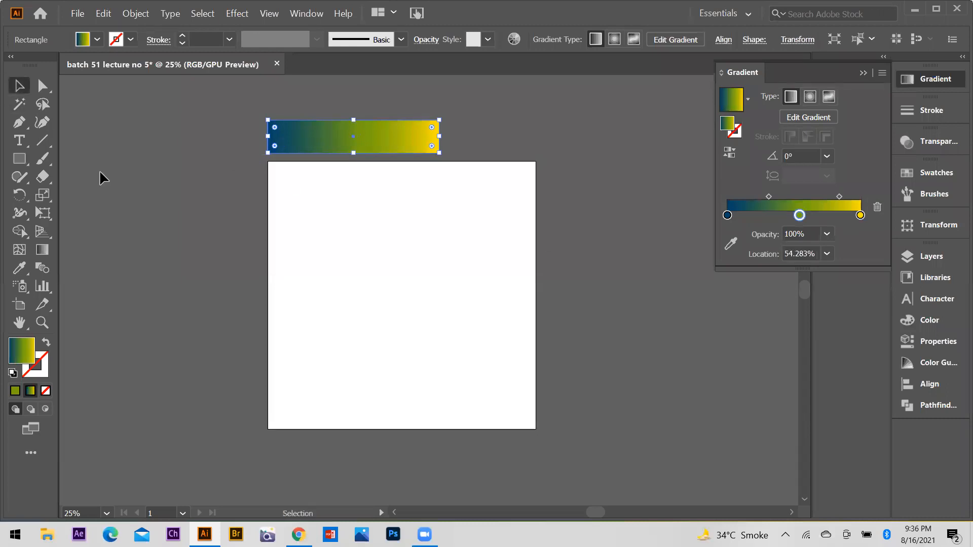
{"action": "left_click", "coordinate": [100, 178]}
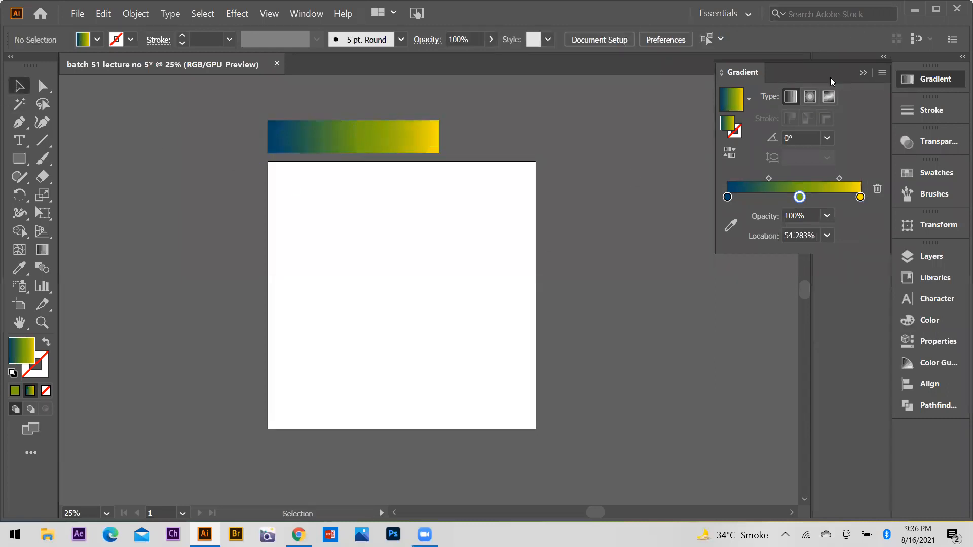
{"action": "left_click", "coordinate": [865, 73]}
Expand the gradient rectangle's fill into 10 specified objects and deselect the result.
{"action": "scroll", "coordinate": [249, 185], "scroll_direction": "up", "scroll_amount": 2}
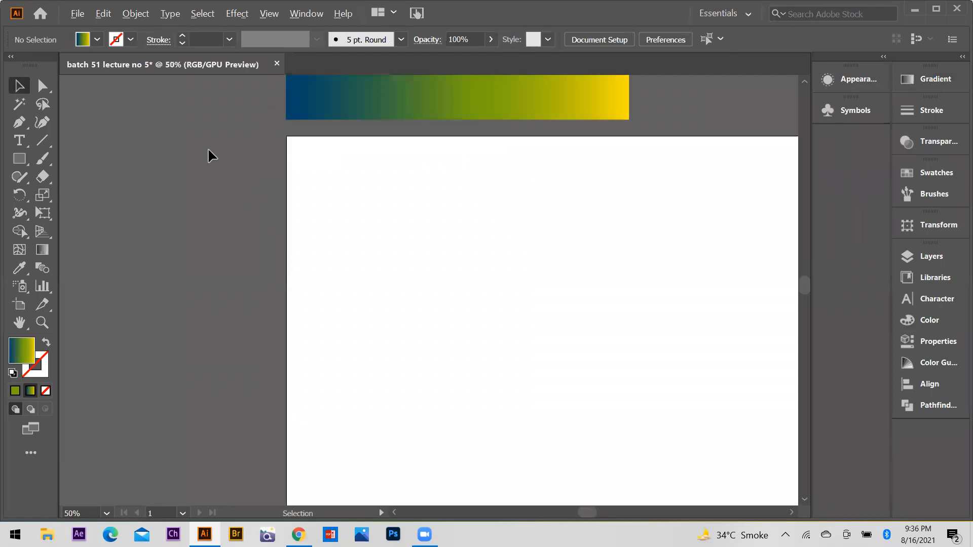
{"action": "scroll", "coordinate": [209, 151], "scroll_direction": "down", "scroll_amount": 2}
{"action": "scroll", "coordinate": [275, 146], "scroll_direction": "up", "scroll_amount": 3}
{"action": "scroll", "coordinate": [300, 124], "scroll_direction": "up", "scroll_amount": 1}
{"action": "scroll", "coordinate": [257, 153], "scroll_direction": "down", "scroll_amount": 1}
{"action": "scroll", "coordinate": [257, 162], "scroll_direction": "down", "scroll_amount": 1}
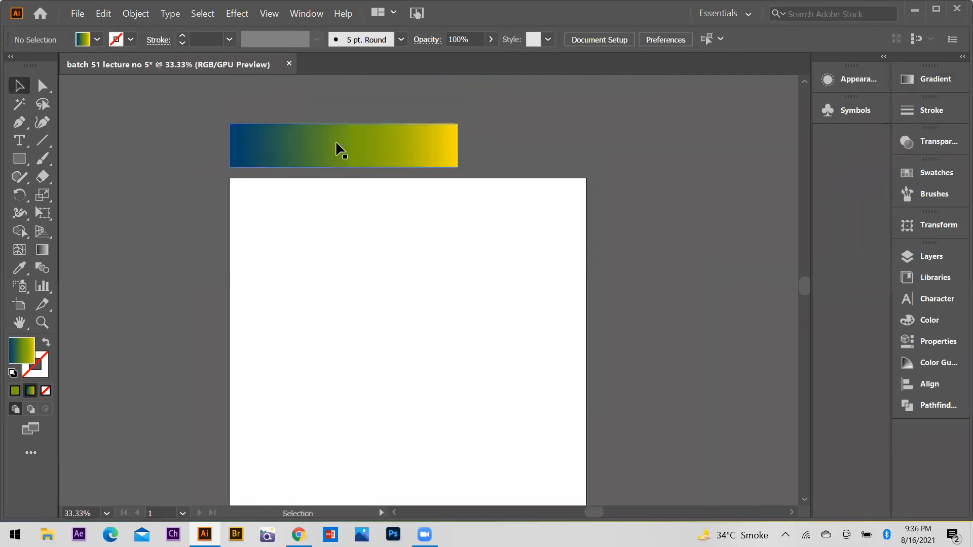
{"action": "left_click", "coordinate": [335, 147]}
{"action": "scroll", "coordinate": [307, 168], "scroll_direction": "up", "scroll_amount": 1}
{"action": "scroll", "coordinate": [304, 167], "scroll_direction": "up", "scroll_amount": 1}
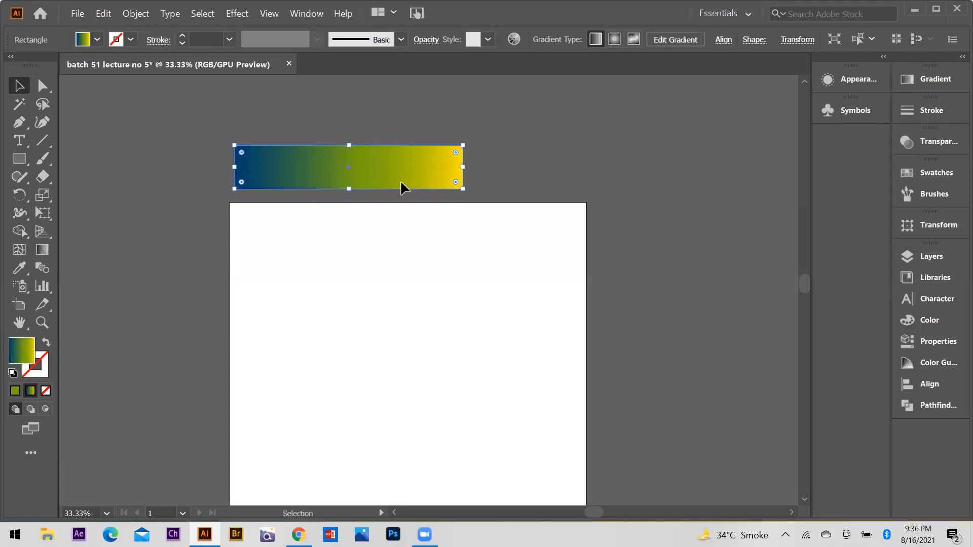
{"action": "left_click", "coordinate": [125, 15]}
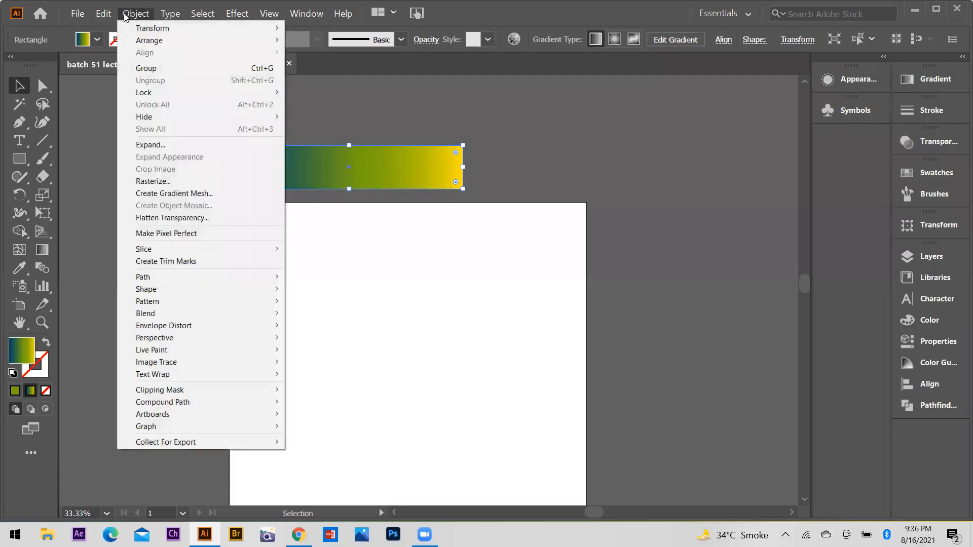
{"action": "left_click", "coordinate": [147, 145]}
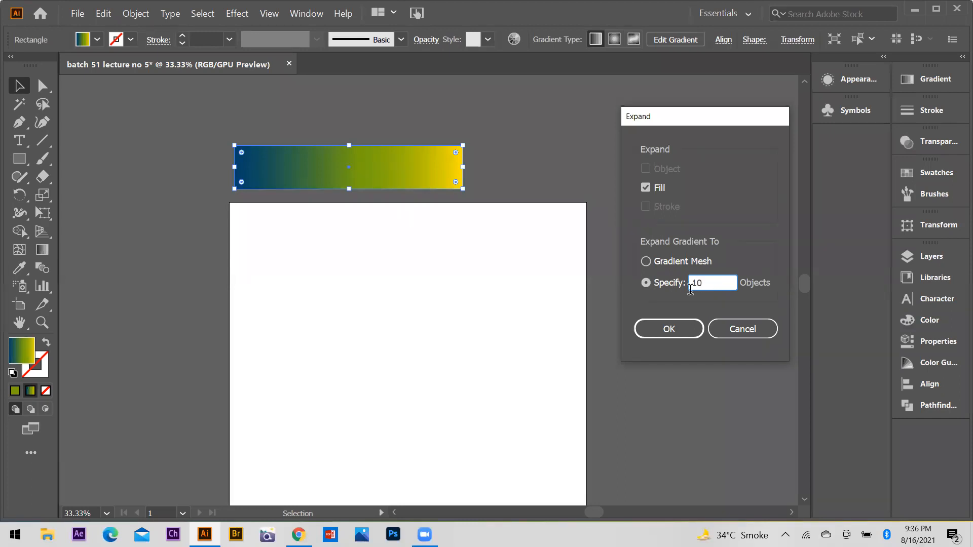
{"action": "double_click", "coordinate": [694, 285]}
{"action": "left_click", "coordinate": [669, 329]}
{"action": "left_click", "coordinate": [223, 200]}
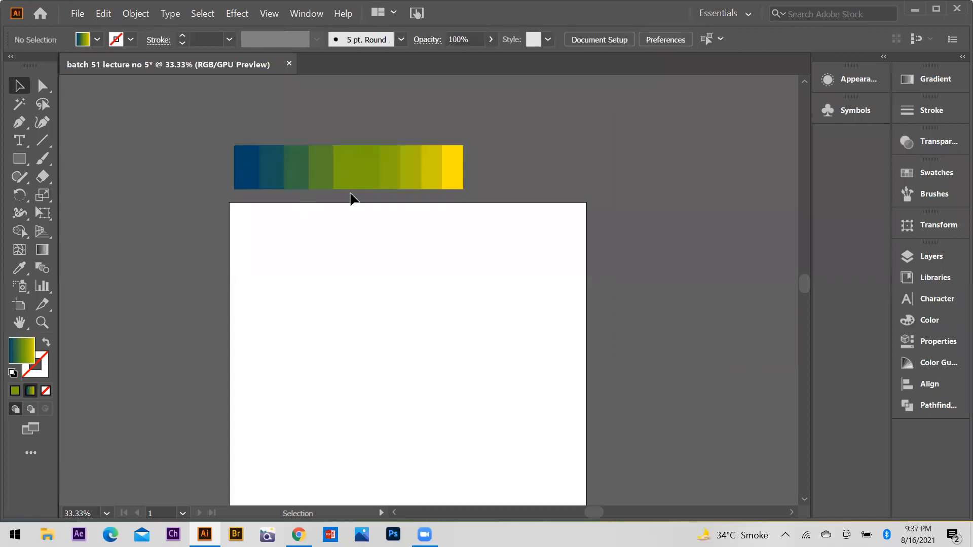
Examine the expanded colour strips above the artboard at different magnifications.
{"action": "scroll", "coordinate": [288, 191], "scroll_direction": "up", "scroll_amount": 1}
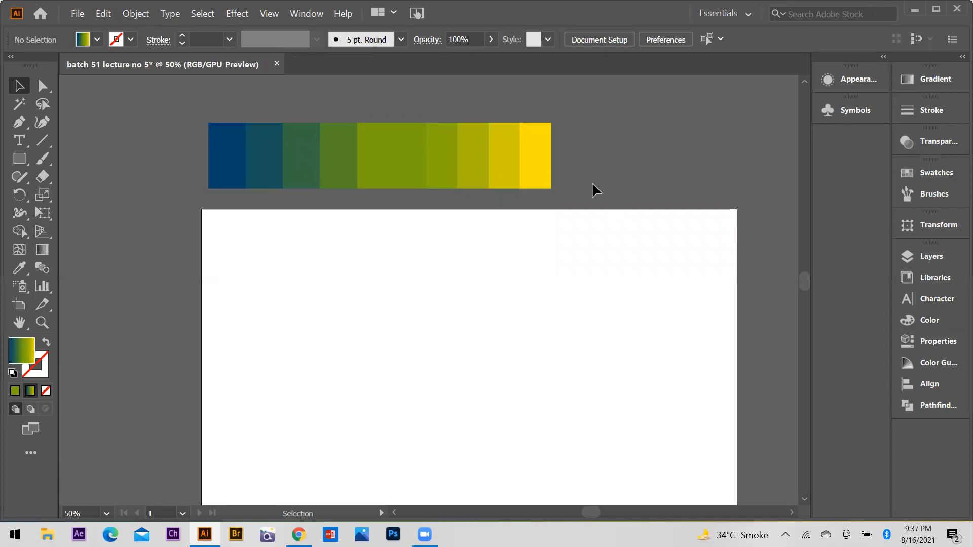
{"action": "scroll", "coordinate": [320, 232], "scroll_direction": "down", "scroll_amount": 1}
{"action": "scroll", "coordinate": [316, 198], "scroll_direction": "up", "scroll_amount": 2}
{"action": "left_click_drag", "start_coordinate": [195, 165], "coordinate": [185, 135]}
{"action": "key", "text": "ctrl+z"}
{"action": "scroll", "coordinate": [377, 192], "scroll_direction": "down", "scroll_amount": 3}
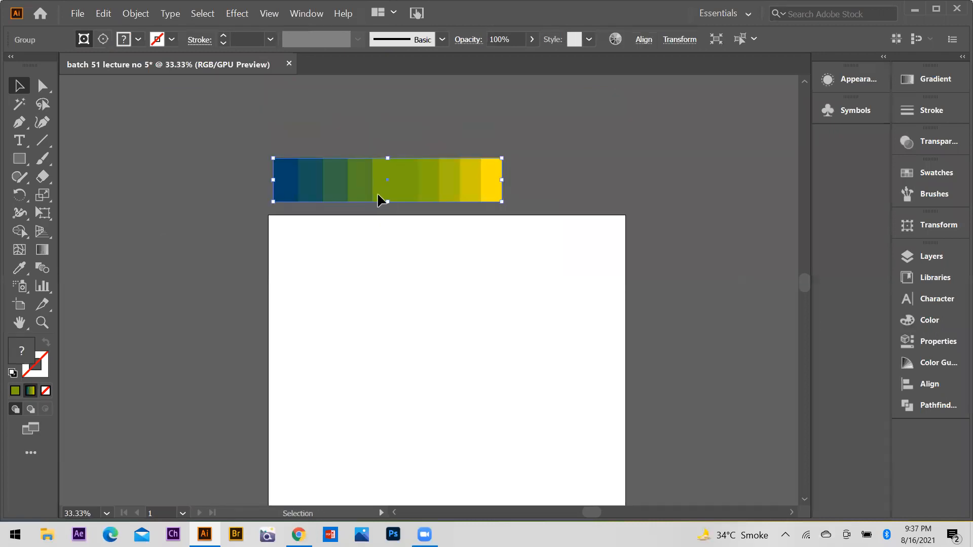
{"action": "scroll", "coordinate": [338, 185], "scroll_direction": "up", "scroll_amount": 2}
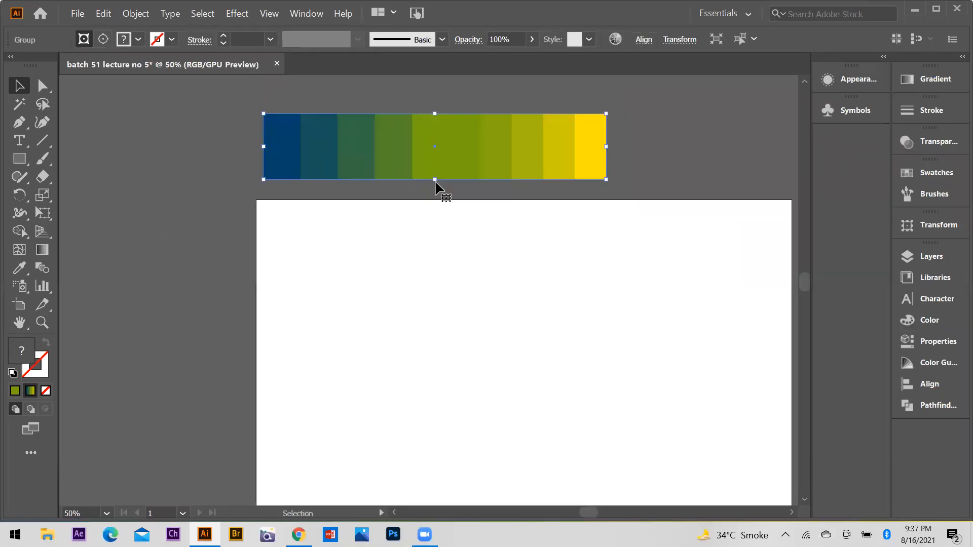
{"action": "scroll", "coordinate": [324, 220], "scroll_direction": "down", "scroll_amount": 1}
{"action": "scroll", "coordinate": [284, 248], "scroll_direction": "down", "scroll_amount": 2}
{"action": "scroll", "coordinate": [233, 256], "scroll_direction": "down", "scroll_amount": 1}
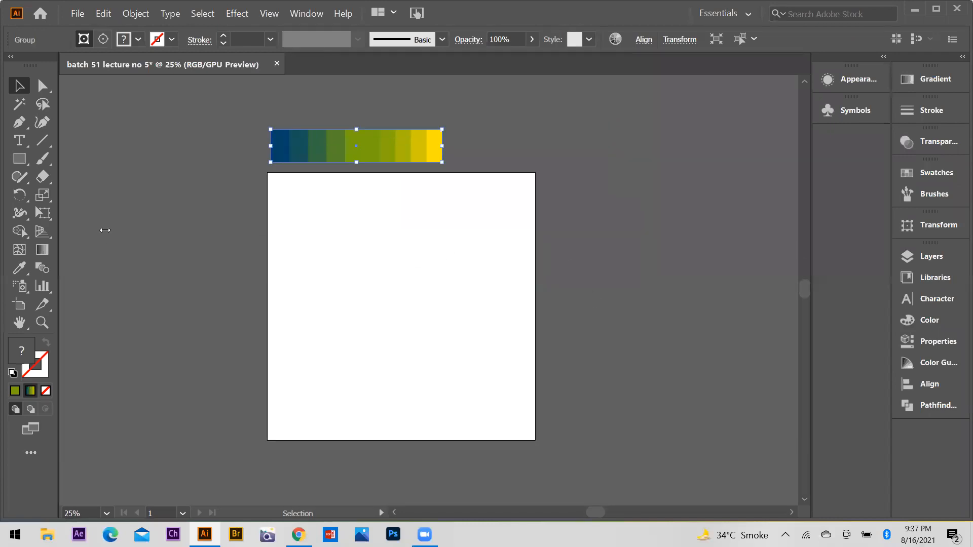
Draw a rectangle covering the whole artboard and change its gradient fill to the solid colour 799F0C.
{"action": "right_click", "coordinate": [19, 160]}
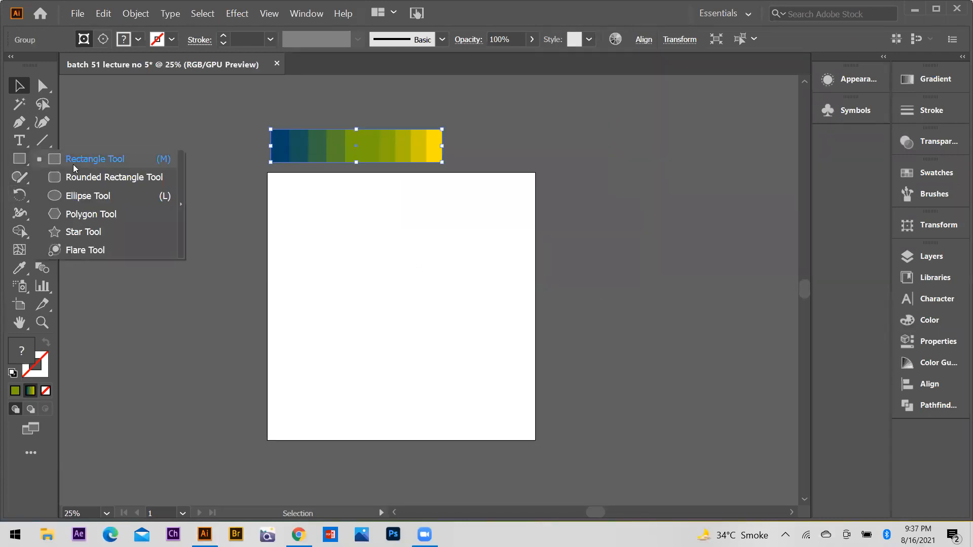
{"action": "left_click", "coordinate": [73, 165]}
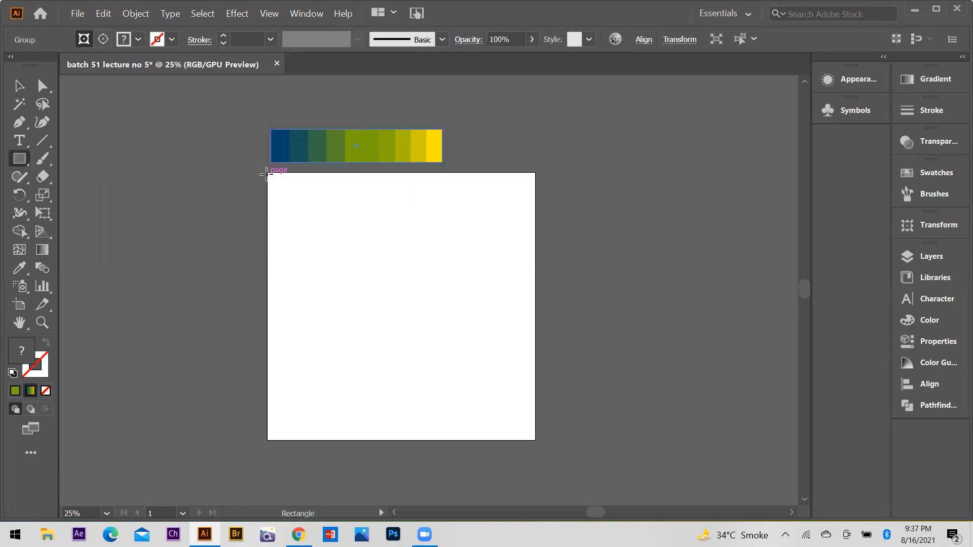
{"action": "mouse_move", "coordinate": [267, 173]}
{"action": "left_mouse_down"}
{"action": "mouse_move", "coordinate": [454, 373]}
{"action": "mouse_move", "coordinate": [517, 409]}
{"action": "mouse_move", "coordinate": [535, 440]}
{"action": "left_mouse_up"}
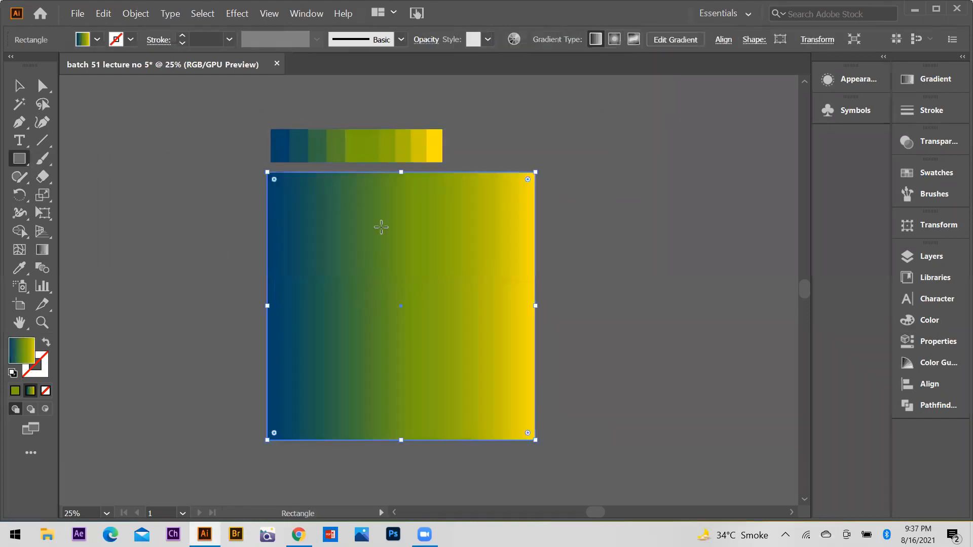
{"action": "left_click", "coordinate": [19, 393]}
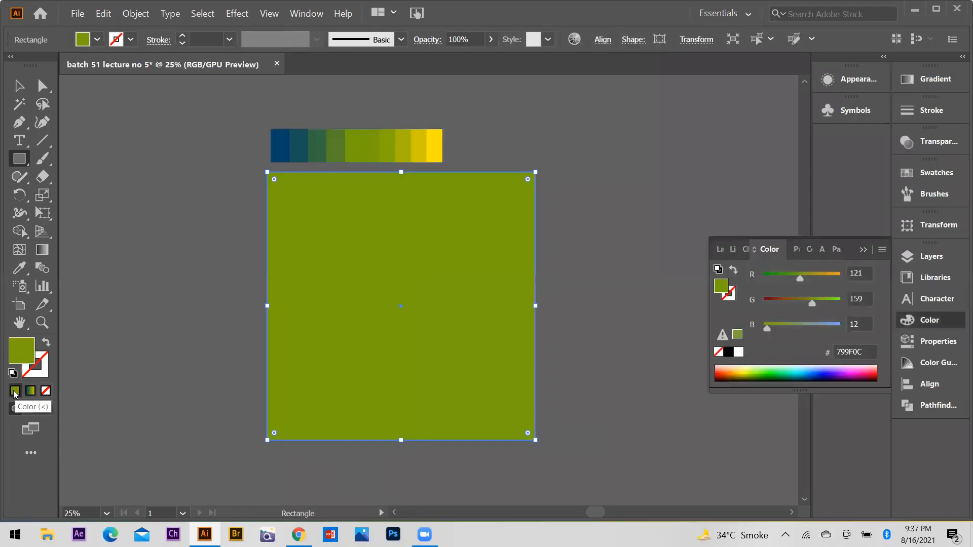
{"action": "left_click", "coordinate": [861, 250]}
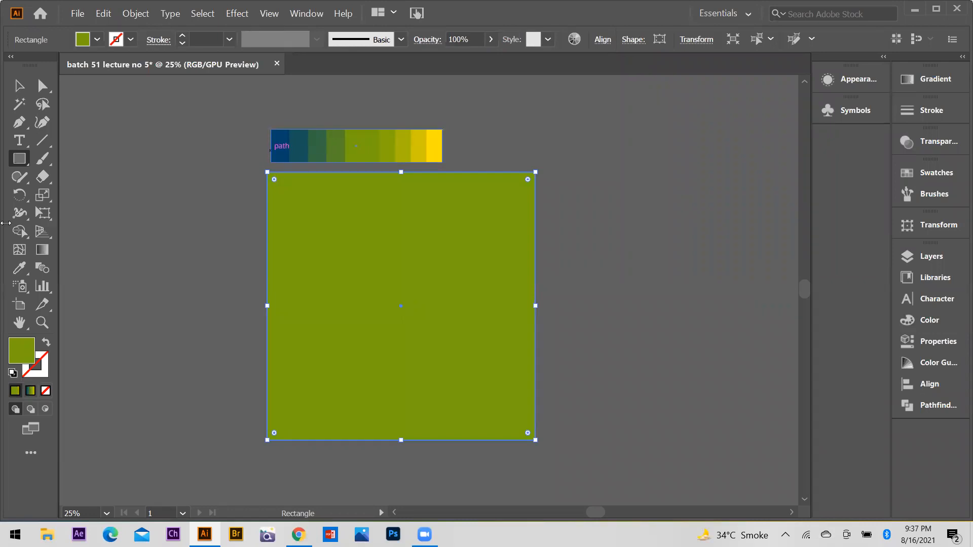
Fill the artboard-sized rectangle with the dark blue sampled from the palette's first strip using the Eyedropper, and deselect it.
{"action": "left_click", "coordinate": [19, 267]}
{"action": "left_click", "coordinate": [282, 146]}
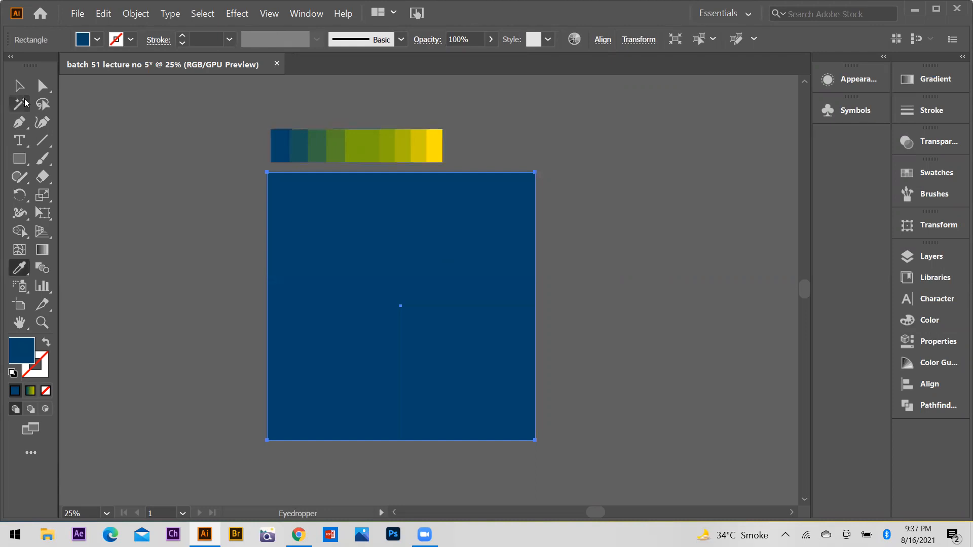
{"action": "left_click", "coordinate": [20, 87]}
{"action": "left_click", "coordinate": [87, 152]}
Draw a large closed freeform shape with rounded lobes in the middle of the blue background using the Pencil tool.
{"action": "scroll", "coordinate": [421, 295], "scroll_direction": "down", "scroll_amount": 1}
{"action": "scroll", "coordinate": [436, 317], "scroll_direction": "up", "scroll_amount": 1}
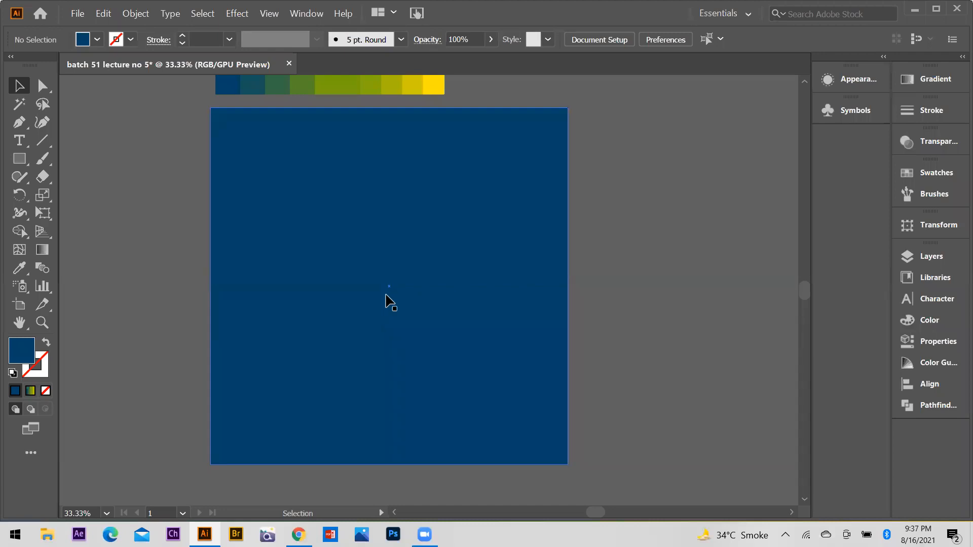
{"action": "left_click", "coordinate": [21, 180]}
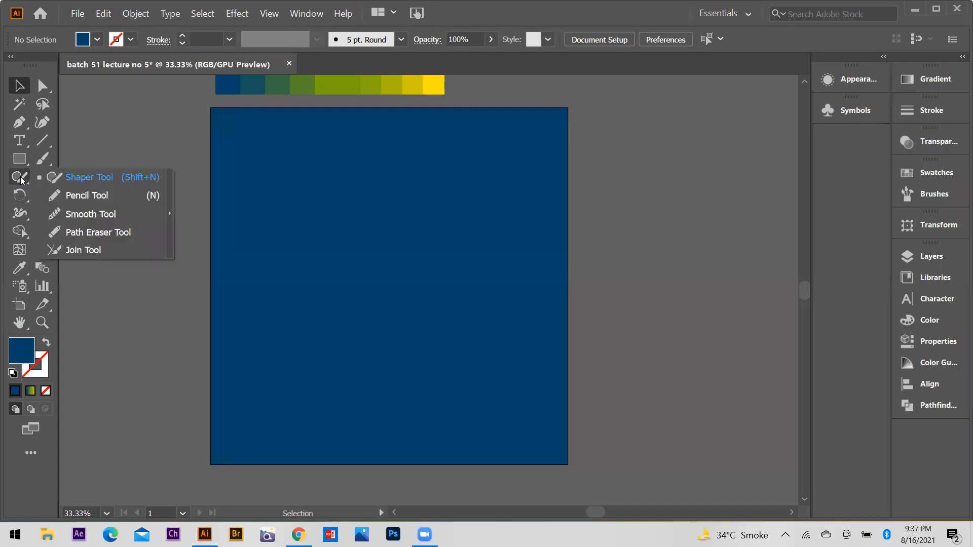
{"action": "left_click", "coordinate": [99, 196]}
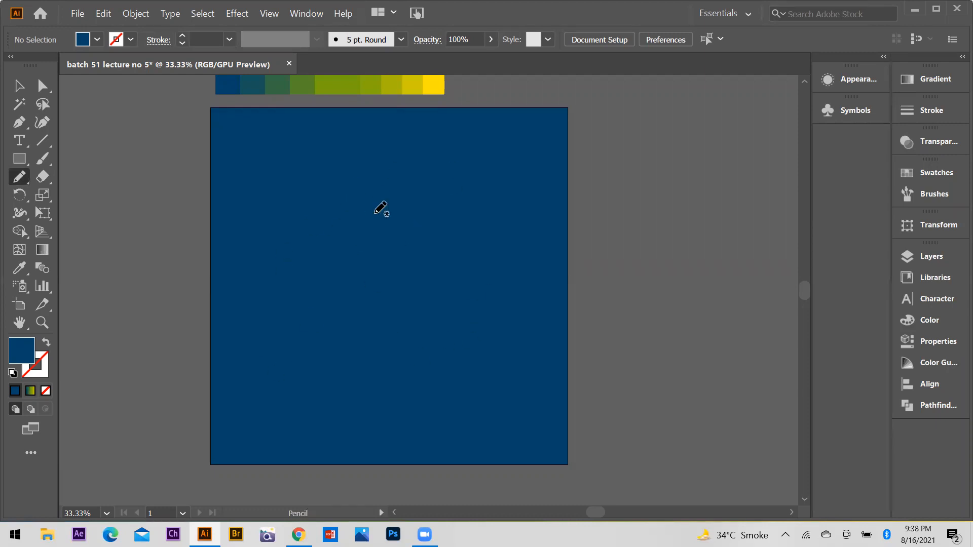
{"action": "mouse_move", "coordinate": [368, 226]}
{"action": "left_mouse_down"}
{"action": "mouse_move", "coordinate": [395, 190]}
{"action": "mouse_move", "coordinate": [459, 209]}
{"action": "mouse_move", "coordinate": [434, 233]}
{"action": "mouse_move", "coordinate": [475, 252]}
{"action": "mouse_move", "coordinate": [496, 299]}
{"action": "mouse_move", "coordinate": [443, 301]}
{"action": "mouse_move", "coordinate": [287, 389]}
{"action": "mouse_move", "coordinate": [311, 334]}
{"action": "mouse_move", "coordinate": [356, 316]}
{"action": "mouse_move", "coordinate": [243, 270]}
{"action": "mouse_move", "coordinate": [272, 242]}
{"action": "mouse_move", "coordinate": [332, 261]}
{"action": "mouse_move", "coordinate": [373, 224]}
{"action": "left_mouse_up"}
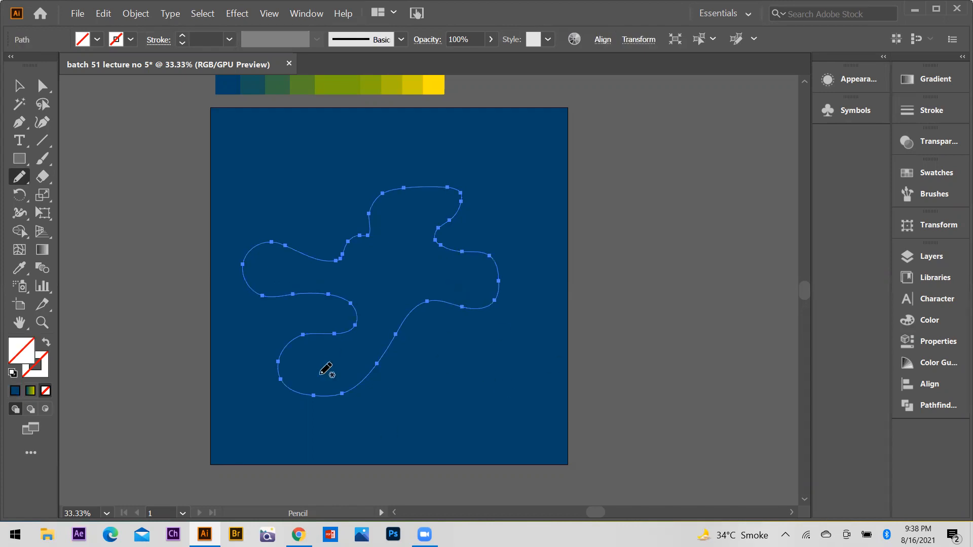
{"action": "scroll", "coordinate": [385, 338], "scroll_direction": "up", "scroll_amount": 2, "text": "alt"}
{"action": "scroll", "coordinate": [492, 310], "scroll_direction": "down", "scroll_amount": 2, "text": "alt"}
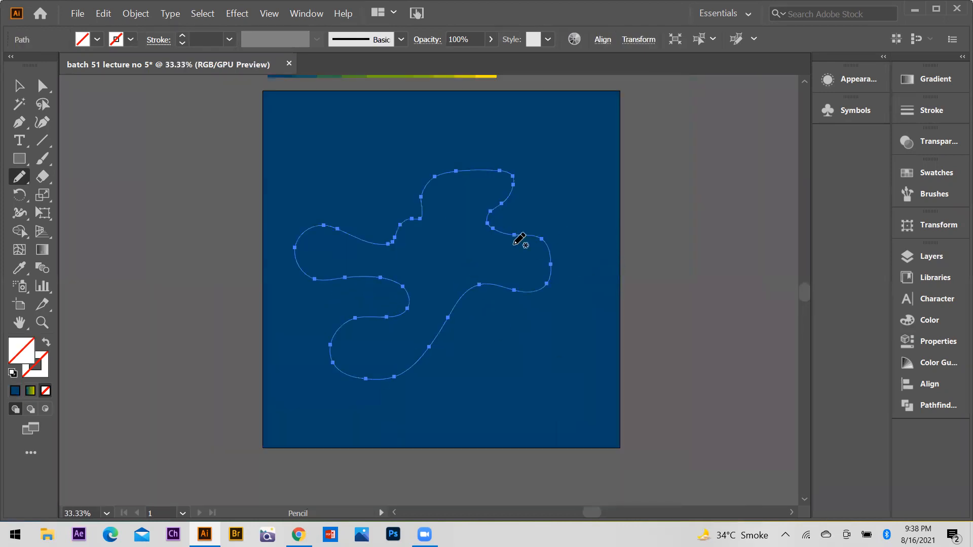
Smooth the freeform outline around its top lobe and the concave bend to the right of it using the Smooth tool.
{"action": "scroll", "coordinate": [411, 257], "scroll_direction": "up", "scroll_amount": 3, "text": "alt"}
{"action": "scroll", "coordinate": [380, 267], "scroll_direction": "down", "scroll_amount": 2, "text": "alt"}
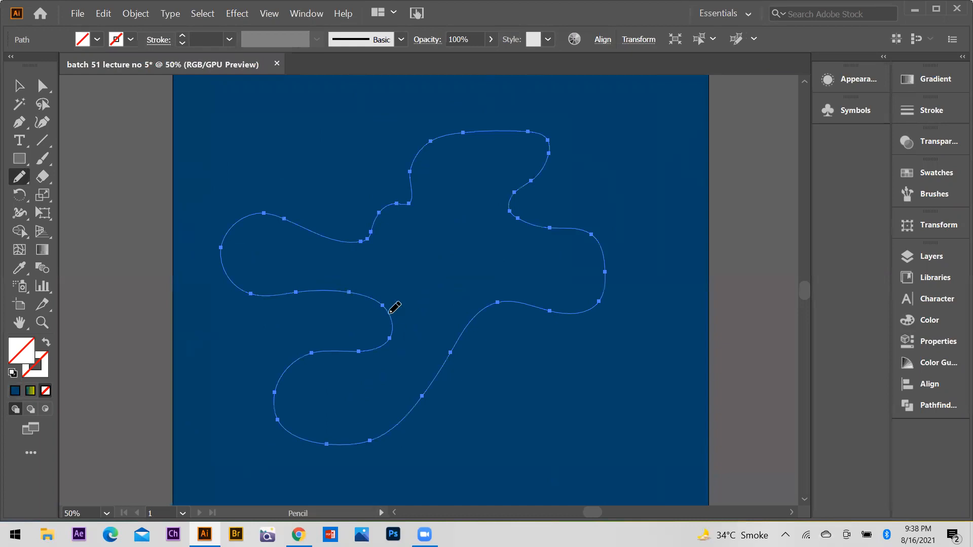
{"action": "left_click", "coordinate": [23, 177]}
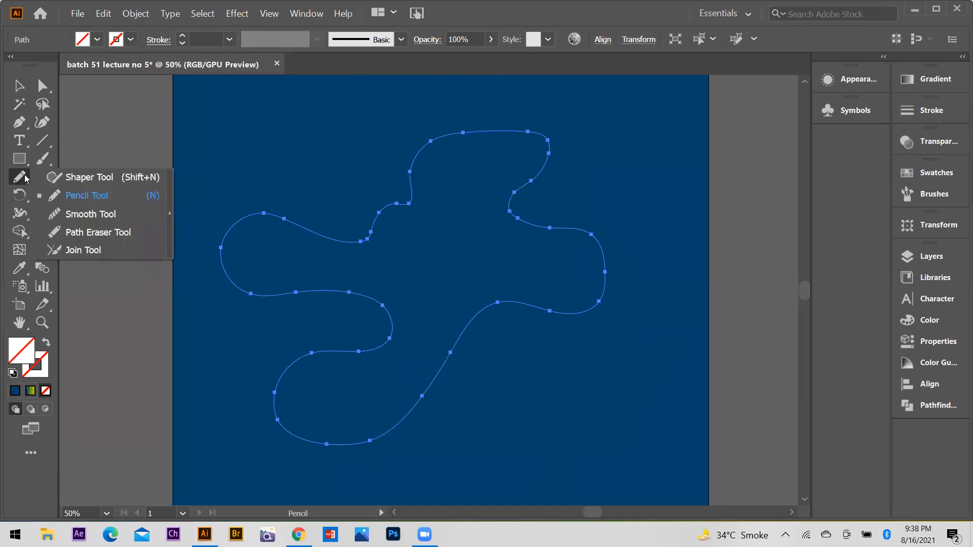
{"action": "left_click", "coordinate": [108, 219]}
{"action": "scroll", "coordinate": [517, 196], "scroll_direction": "up", "scroll_amount": 2}
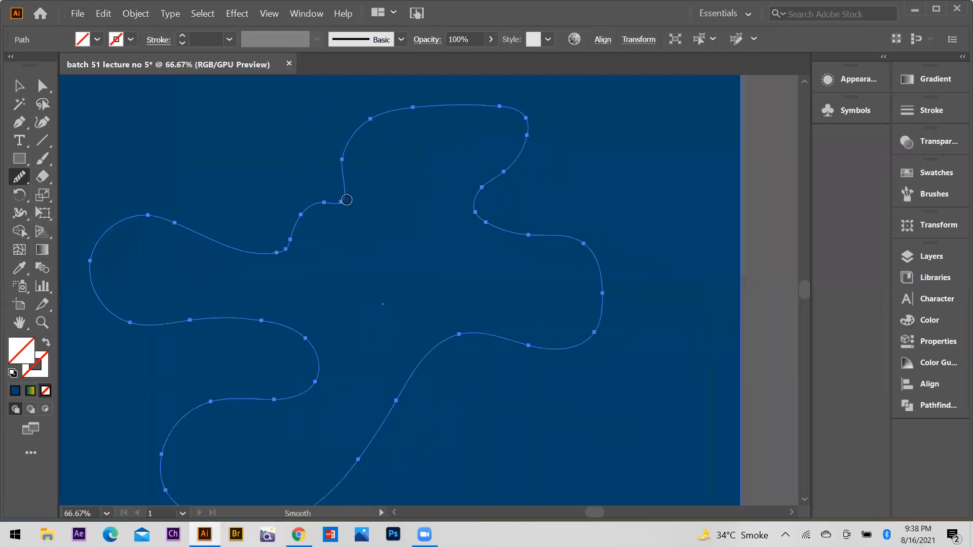
{"action": "mouse_move", "coordinate": [340, 202]}
{"action": "left_mouse_down"}
{"action": "mouse_move", "coordinate": [354, 259]}
{"action": "mouse_move", "coordinate": [345, 206]}
{"action": "mouse_move", "coordinate": [292, 115]}
{"action": "mouse_move", "coordinate": [354, 159]}
{"action": "mouse_move", "coordinate": [340, 171]}
{"action": "mouse_move", "coordinate": [208, 152]}
{"action": "mouse_move", "coordinate": [361, 126]}
{"action": "left_mouse_up"}
{"action": "mouse_move", "coordinate": [414, 108]}
{"action": "left_mouse_down"}
{"action": "mouse_move", "coordinate": [547, 111]}
{"action": "mouse_move", "coordinate": [545, 193]}
{"action": "left_mouse_up"}
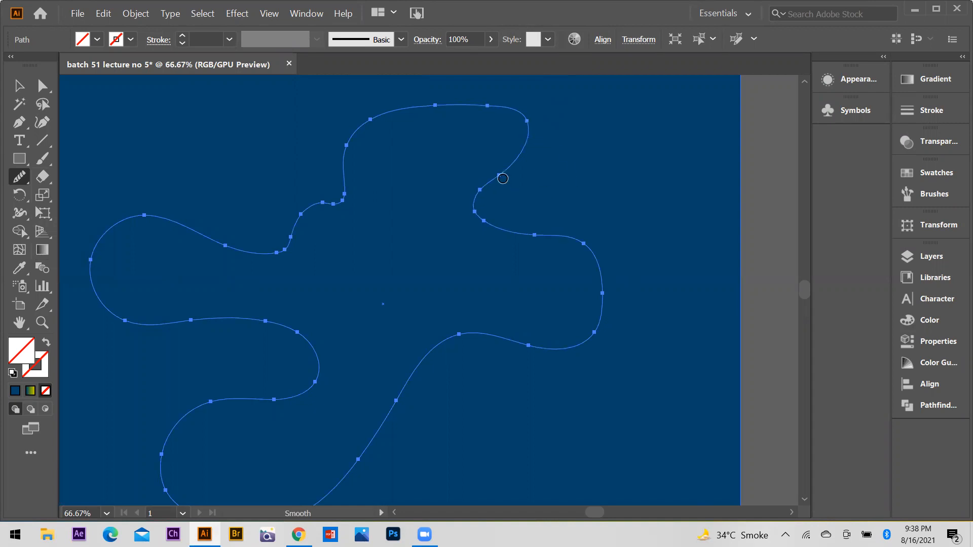
{"action": "left_click_drag", "start_coordinate": [483, 225], "coordinate": [549, 172]}
{"action": "left_click_drag", "start_coordinate": [534, 231], "coordinate": [604, 128]}
Smooth the freeform outline's lower, left and right lobes and the small notch on its upper-left side.
{"action": "scroll", "coordinate": [543, 263], "scroll_direction": "down", "scroll_amount": 2}
{"action": "left_click_drag", "start_coordinate": [365, 405], "coordinate": [284, 460]}
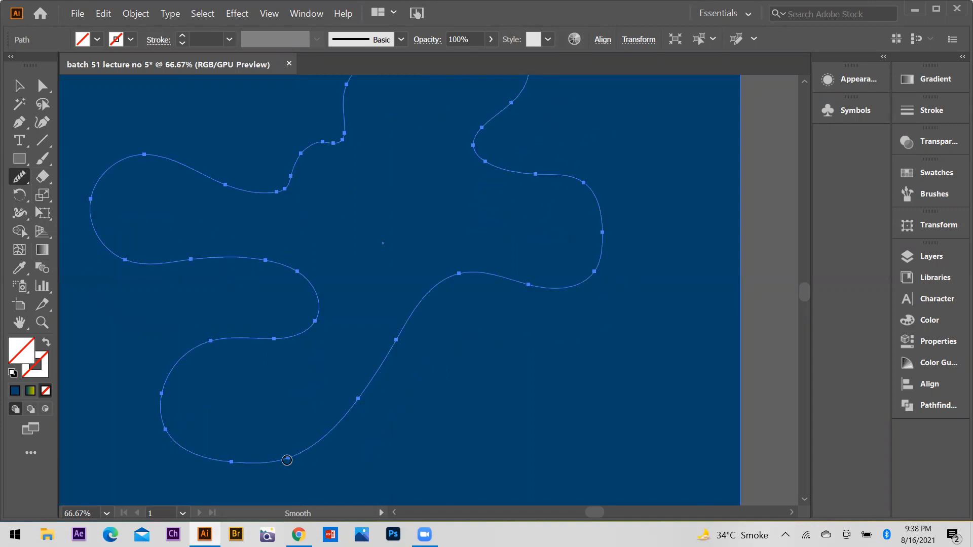
{"action": "mouse_move", "coordinate": [221, 404]}
{"action": "left_mouse_down"}
{"action": "mouse_move", "coordinate": [230, 379]}
{"action": "mouse_move", "coordinate": [215, 346]}
{"action": "left_mouse_up"}
{"action": "mouse_move", "coordinate": [360, 154]}
{"action": "left_mouse_down"}
{"action": "mouse_move", "coordinate": [283, 191]}
{"action": "mouse_move", "coordinate": [325, 146]}
{"action": "mouse_move", "coordinate": [318, 59]}
{"action": "left_mouse_up"}
{"action": "mouse_move", "coordinate": [342, 133]}
{"action": "left_mouse_down"}
{"action": "mouse_move", "coordinate": [415, 225]}
{"action": "mouse_move", "coordinate": [420, 337]}
{"action": "left_mouse_up"}
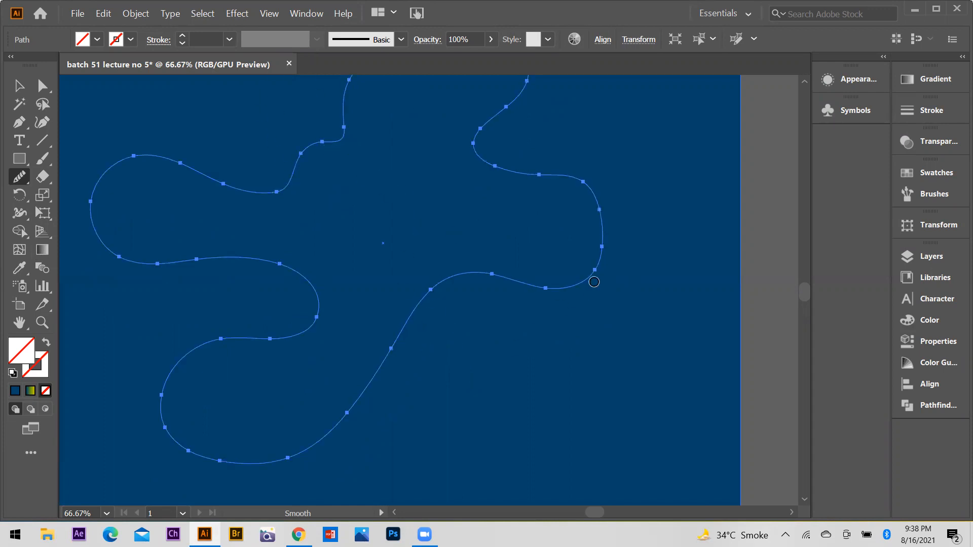
Refine the smoothing of the top lobe's contour, from the bend on its right to the notch on its left.
{"action": "scroll", "coordinate": [593, 196], "scroll_direction": "up", "scroll_amount": 2}
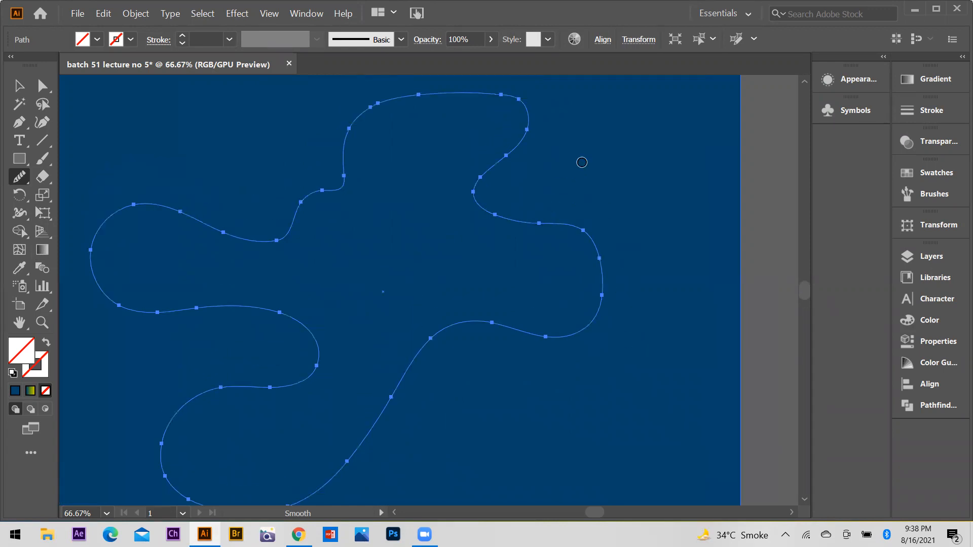
{"action": "mouse_move", "coordinate": [484, 189]}
{"action": "left_mouse_down"}
{"action": "mouse_move", "coordinate": [476, 193]}
{"action": "mouse_move", "coordinate": [498, 180]}
{"action": "mouse_move", "coordinate": [522, 126]}
{"action": "mouse_move", "coordinate": [495, 120]}
{"action": "left_mouse_up"}
{"action": "scroll", "coordinate": [421, 121], "scroll_direction": "up", "scroll_amount": 1}
{"action": "mouse_move", "coordinate": [418, 118]}
{"action": "left_mouse_down"}
{"action": "mouse_move", "coordinate": [396, 128]}
{"action": "mouse_move", "coordinate": [357, 95]}
{"action": "left_mouse_up"}
{"action": "left_click_drag", "start_coordinate": [373, 131], "coordinate": [354, 110]}
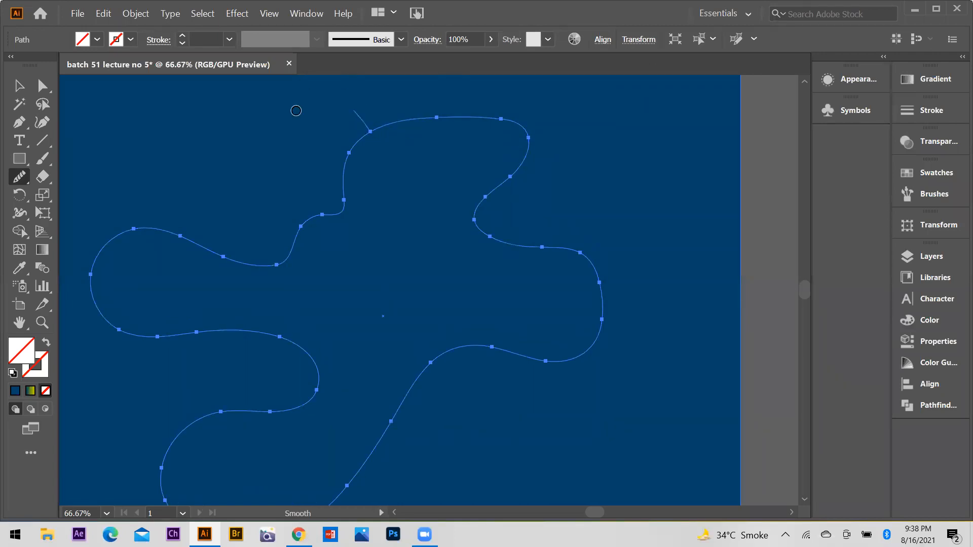
{"action": "mouse_move", "coordinate": [352, 153]}
{"action": "left_mouse_down"}
{"action": "mouse_move", "coordinate": [364, 203]}
{"action": "mouse_move", "coordinate": [343, 198]}
{"action": "left_mouse_up"}
{"action": "scroll", "coordinate": [487, 265], "scroll_direction": "down", "scroll_amount": 2}
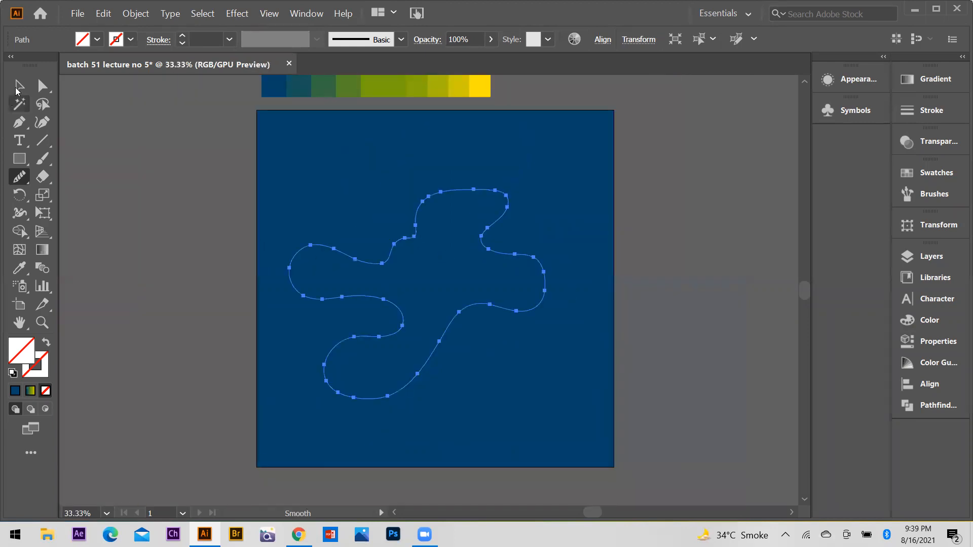
Scale the freeform shape down proportionally to about half the artboard's width and centre it on the blue background.
{"action": "left_click", "coordinate": [19, 85]}
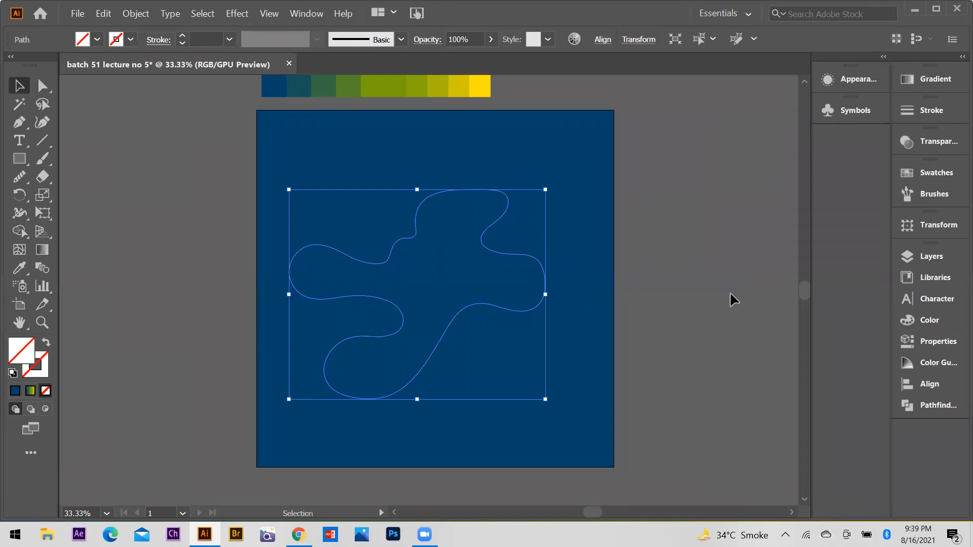
{"action": "left_click", "coordinate": [730, 292]}
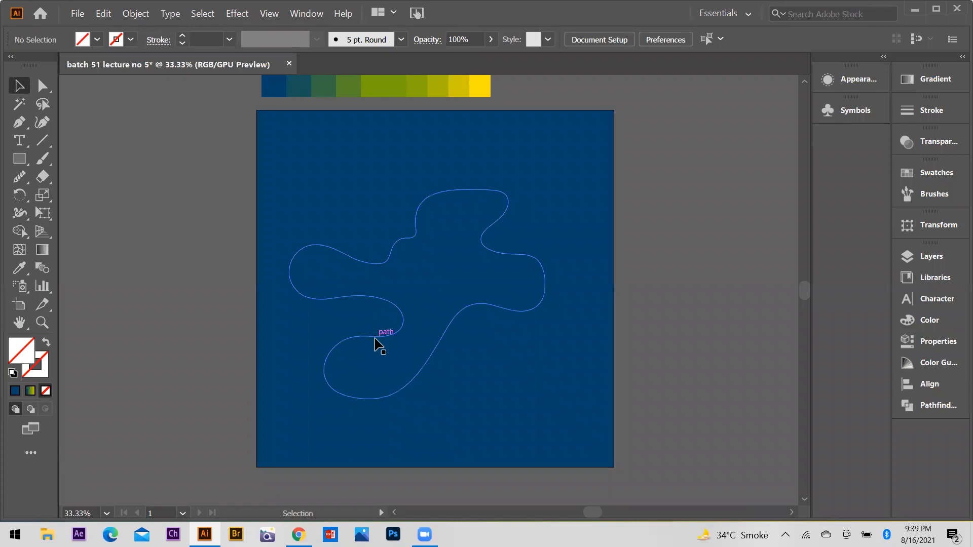
{"action": "left_click", "coordinate": [375, 338]}
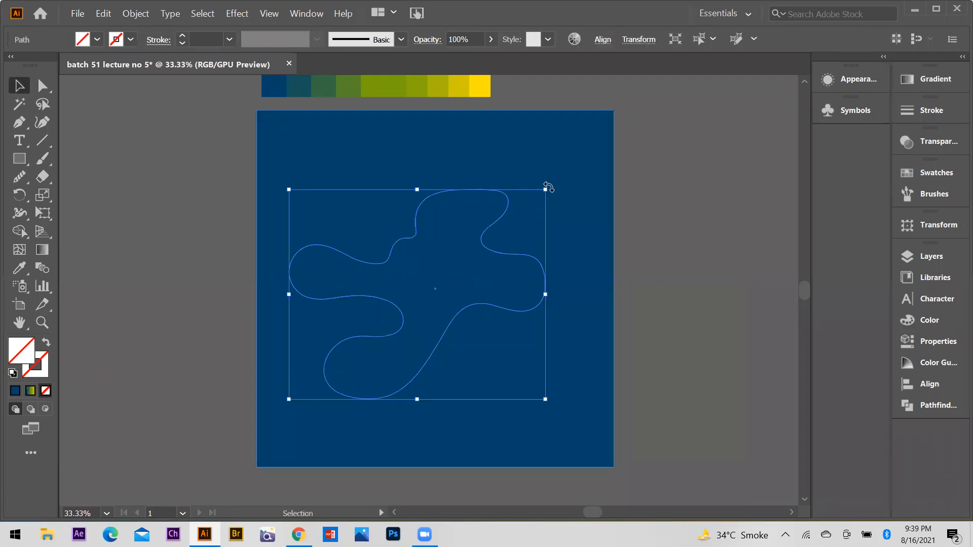
{"action": "left_click_drag", "start_coordinate": [547, 187], "coordinate": [516, 206]}
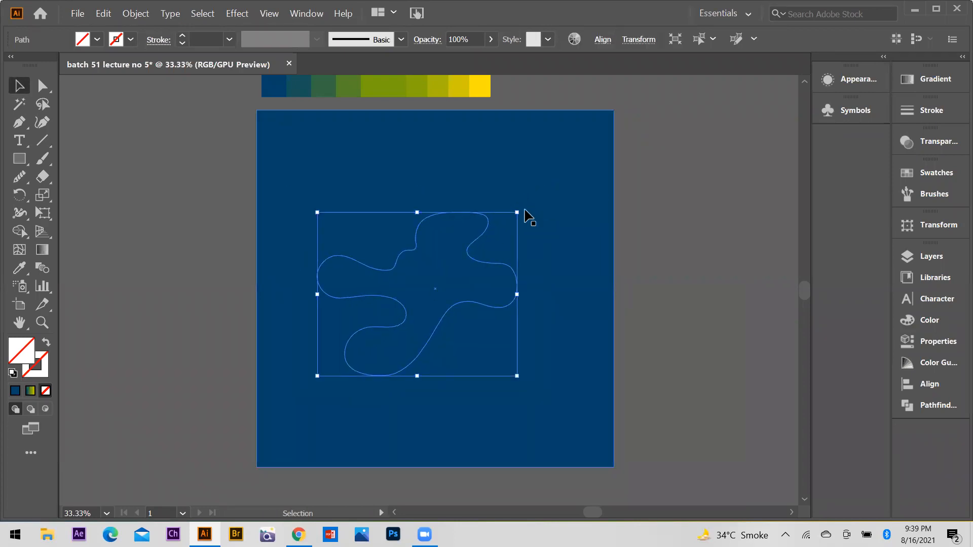
{"action": "left_click_drag", "start_coordinate": [467, 256], "coordinate": [515, 259]}
{"action": "scroll", "coordinate": [515, 282], "scroll_direction": "up", "scroll_amount": 1}
{"action": "scroll", "coordinate": [513, 325], "scroll_direction": "down", "scroll_amount": 1}
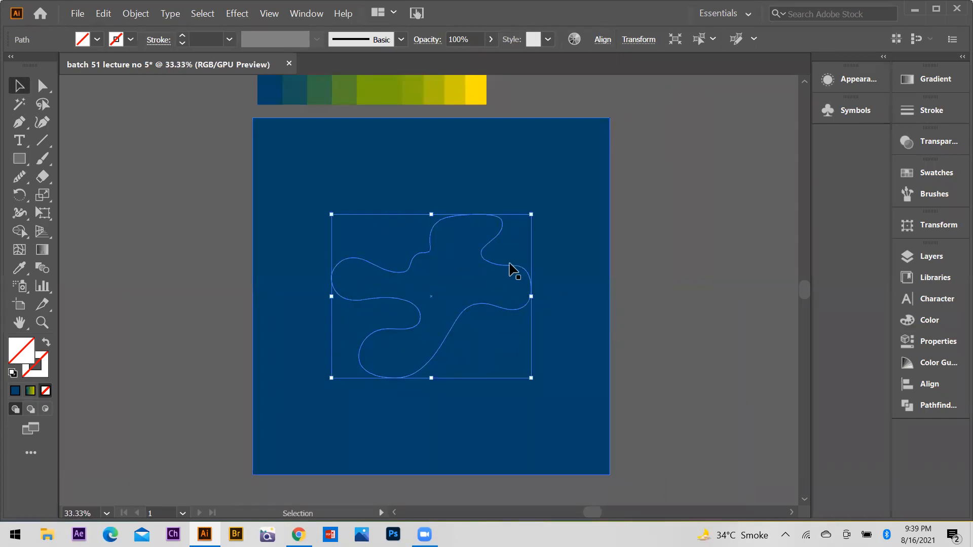
{"action": "left_click_drag", "start_coordinate": [511, 273], "coordinate": [513, 271]}
{"action": "left_click_drag", "start_coordinate": [534, 212], "coordinate": [529, 217]}
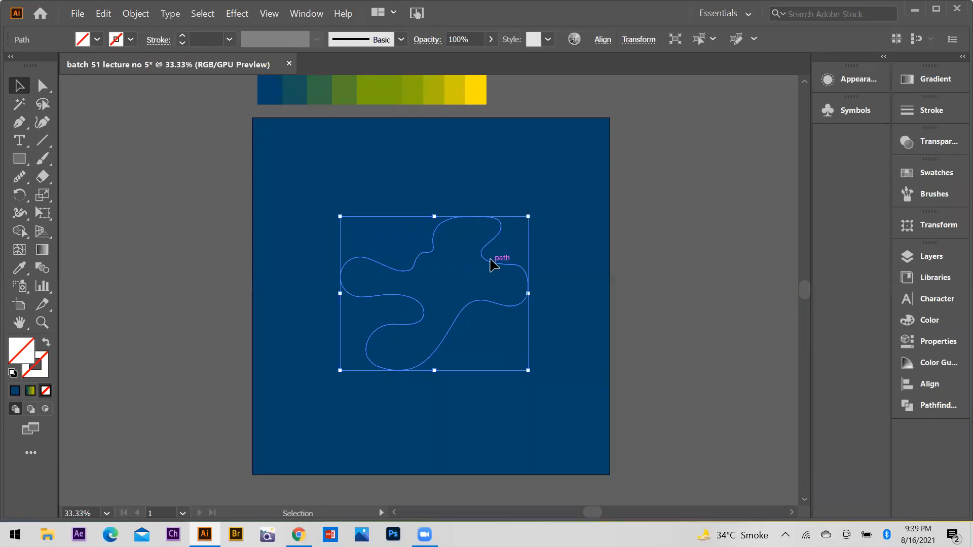
{"action": "left_click_drag", "start_coordinate": [490, 259], "coordinate": [491, 260]}
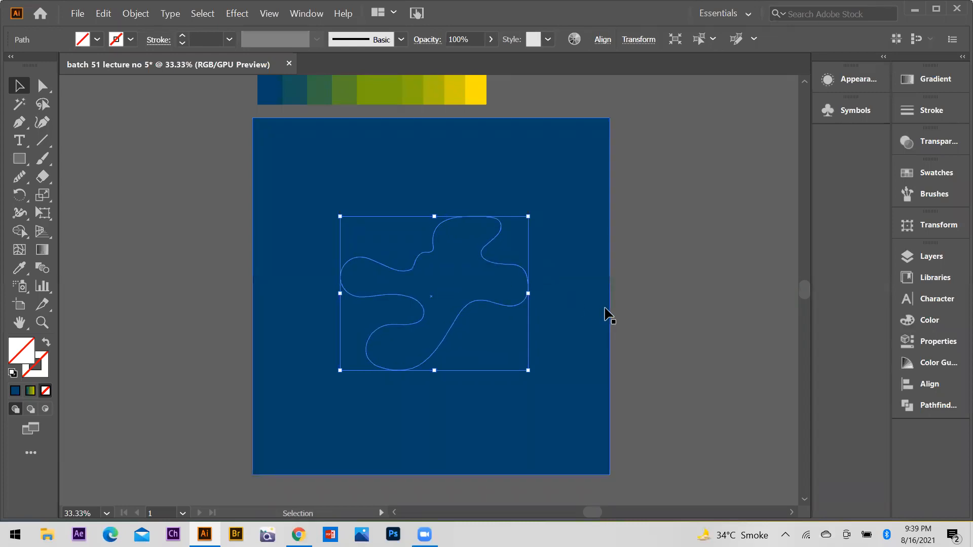
Cut the freeform shape out of the blue rectangle using the Pathfinder's Minus Front.
{"action": "left_click", "coordinate": [532, 267], "text": "shift"}
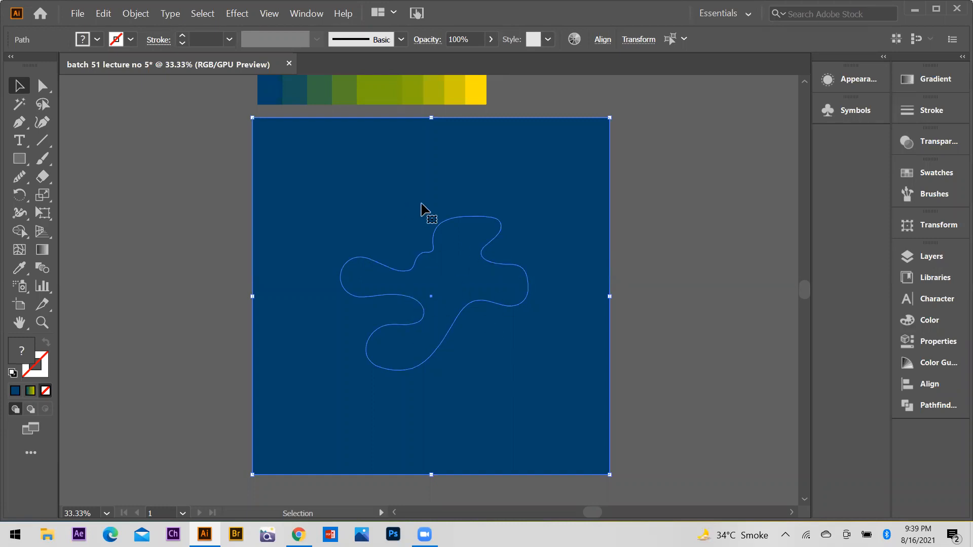
{"action": "left_click", "coordinate": [955, 407]}
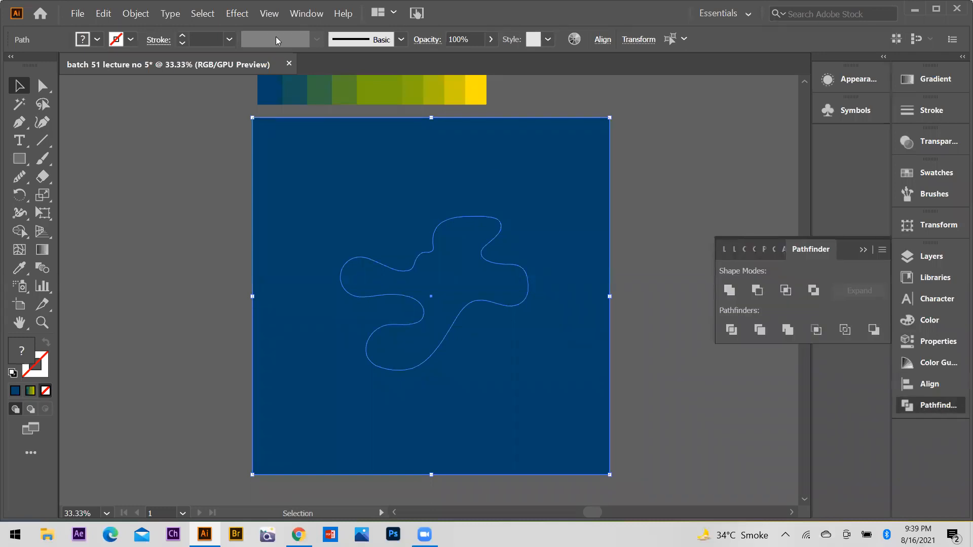
{"action": "left_click", "coordinate": [757, 291]}
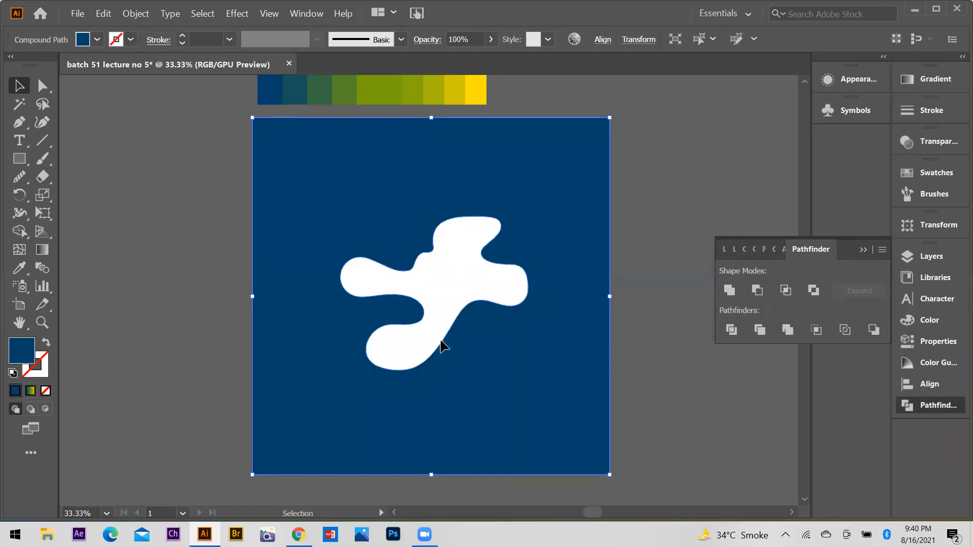
{"action": "left_click", "coordinate": [863, 250]}
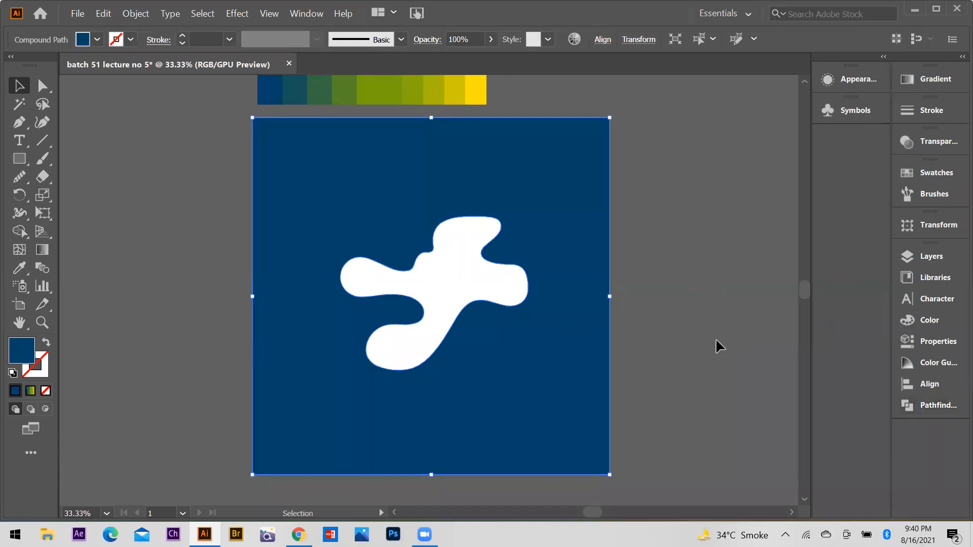
{"action": "scroll", "coordinate": [716, 343], "scroll_direction": "down", "scroll_amount": 1}
{"action": "left_click_drag", "start_coordinate": [485, 257], "coordinate": [314, 258]}
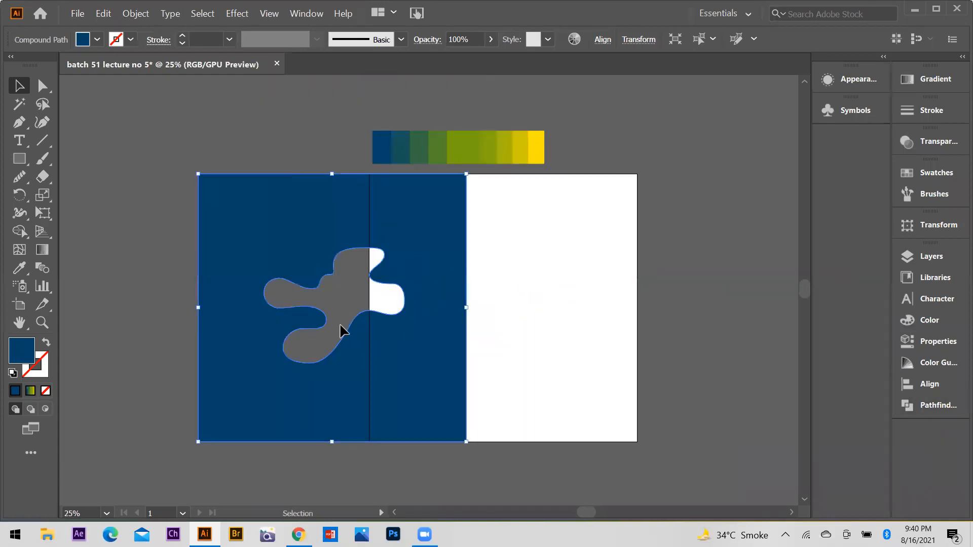
{"action": "key", "text": "ctrl"}
{"action": "key", "text": "ctrl+z"}
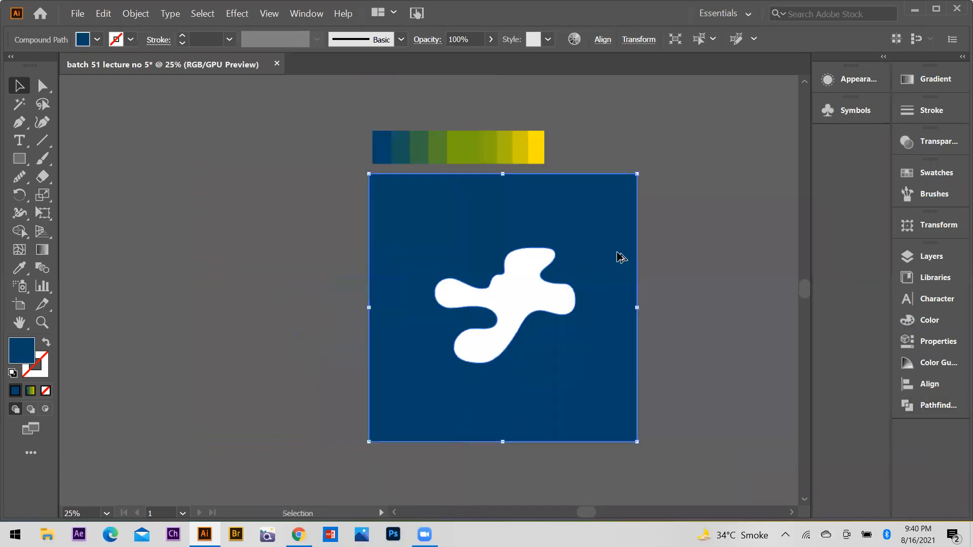
{"action": "scroll", "coordinate": [617, 252], "scroll_direction": "down", "scroll_amount": 1}
{"action": "scroll", "coordinate": [685, 229], "scroll_direction": "up", "scroll_amount": 4}
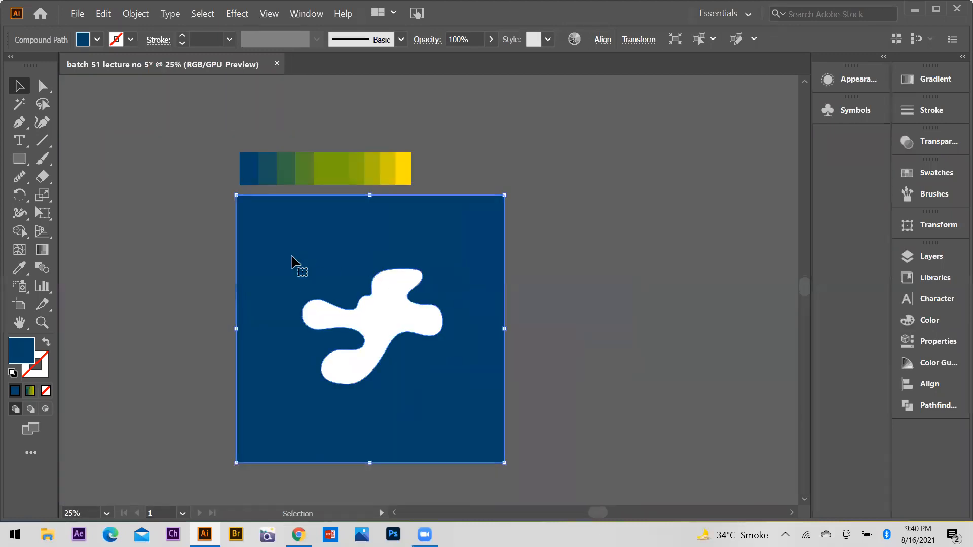
Duplicate the blue cut-out square, fill the copy with the palette's second teal colour, align it over the original and enlarge it slightly from the centre.
{"action": "left_click_drag", "start_coordinate": [290, 255], "coordinate": [326, 260]}
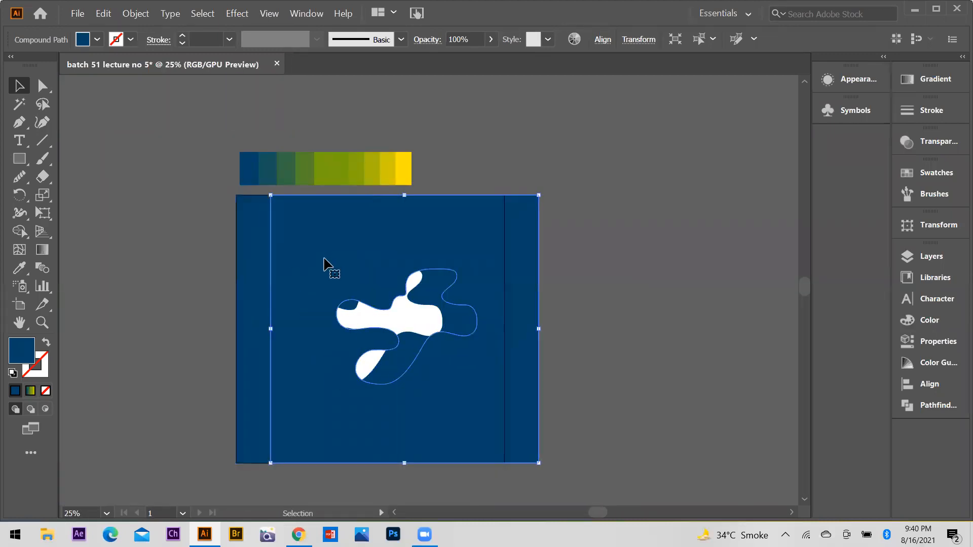
{"action": "key", "text": "i"}
{"action": "left_click", "coordinate": [269, 163]}
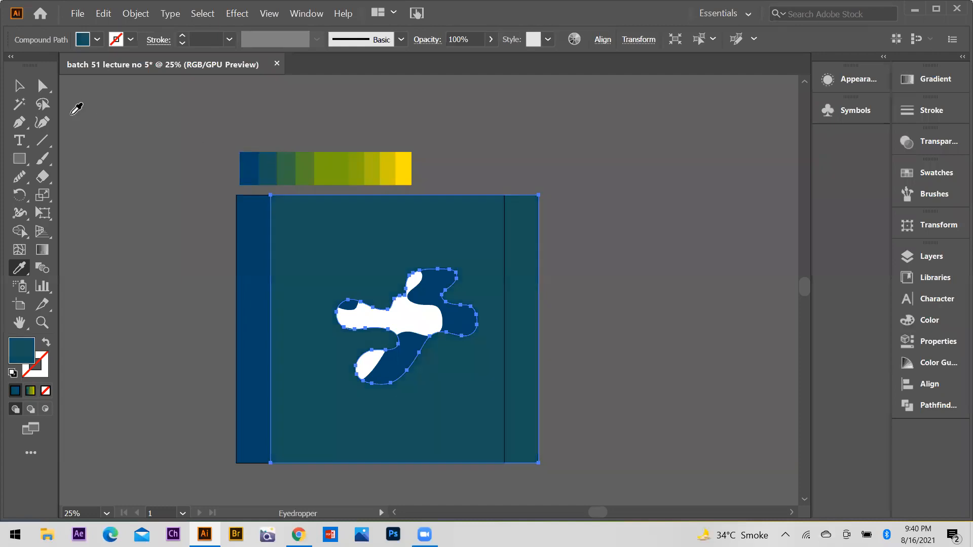
{"action": "left_click", "coordinate": [19, 86]}
{"action": "left_click_drag", "start_coordinate": [391, 243], "coordinate": [356, 235]}
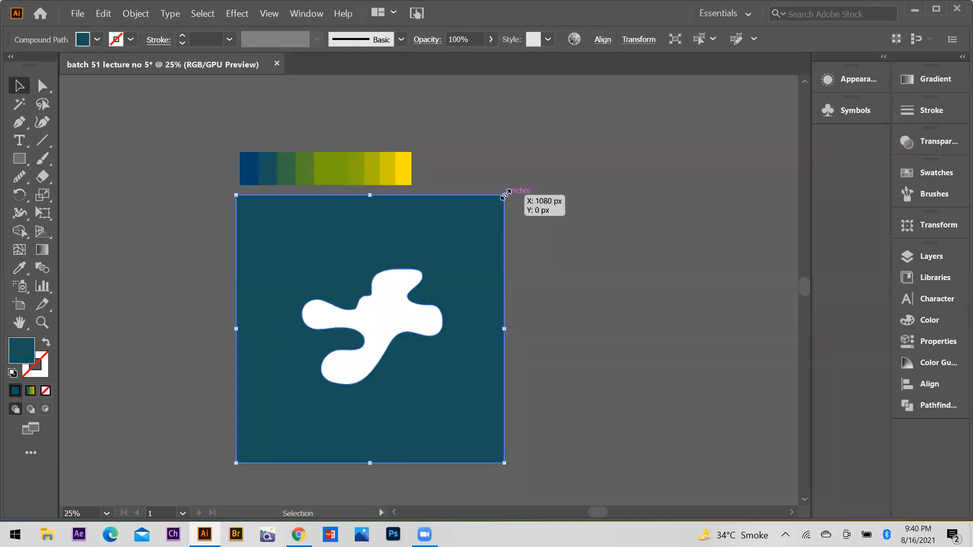
{"action": "left_click_drag", "start_coordinate": [505, 195], "coordinate": [511, 186]}
Select both cut-out squares and scale them down together from the centre to about half the artboard's width.
{"action": "left_click_drag", "start_coordinate": [539, 306], "coordinate": [349, 353]}
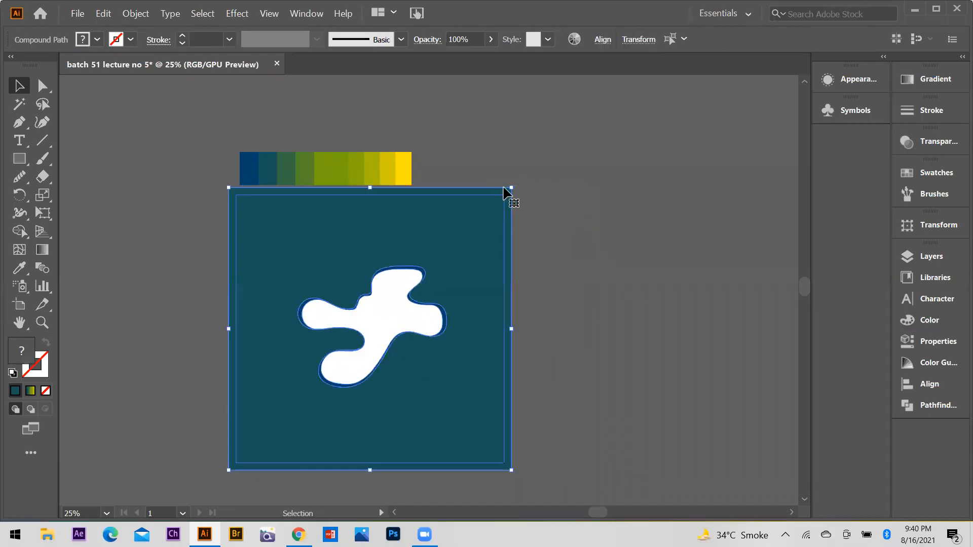
{"action": "left_click_drag", "start_coordinate": [512, 187], "coordinate": [441, 255]}
{"action": "left_click", "coordinate": [539, 327]}
{"action": "scroll", "coordinate": [312, 361], "scroll_direction": "up", "scroll_amount": 2}
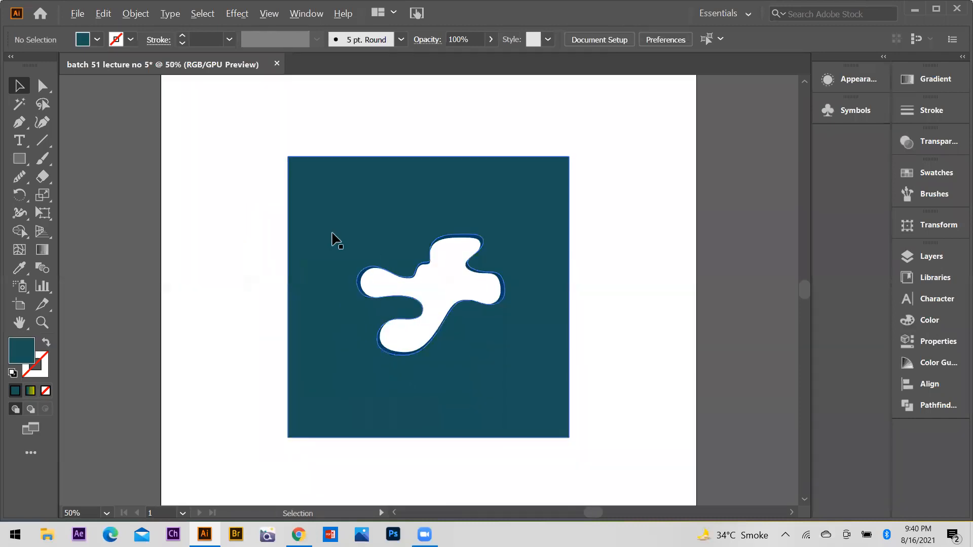
Enlarge only the front teal cut-out square slightly from its centre.
{"action": "scroll", "coordinate": [337, 241], "scroll_direction": "down", "scroll_amount": 1}
{"action": "left_click", "coordinate": [352, 224]}
{"action": "left_click_drag", "start_coordinate": [493, 185], "coordinate": [500, 181]}
{"action": "left_click", "coordinate": [514, 194]}
Stack a slightly larger duplicate of the teal cut-out square on top, filled with the dark green sampled from the palette's third strip.
{"action": "scroll", "coordinate": [499, 238], "scroll_direction": "up", "scroll_amount": 1}
{"action": "left_click_drag", "start_coordinate": [372, 276], "coordinate": [399, 277]}
{"action": "key", "text": "i"}
{"action": "left_click", "coordinate": [287, 122]}
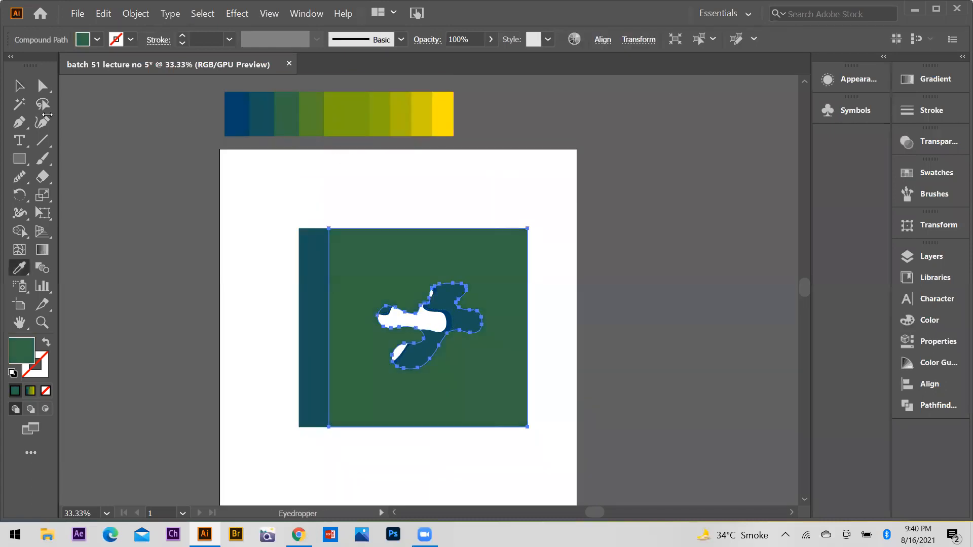
{"action": "key", "text": "v"}
{"action": "left_click_drag", "start_coordinate": [395, 260], "coordinate": [365, 265]}
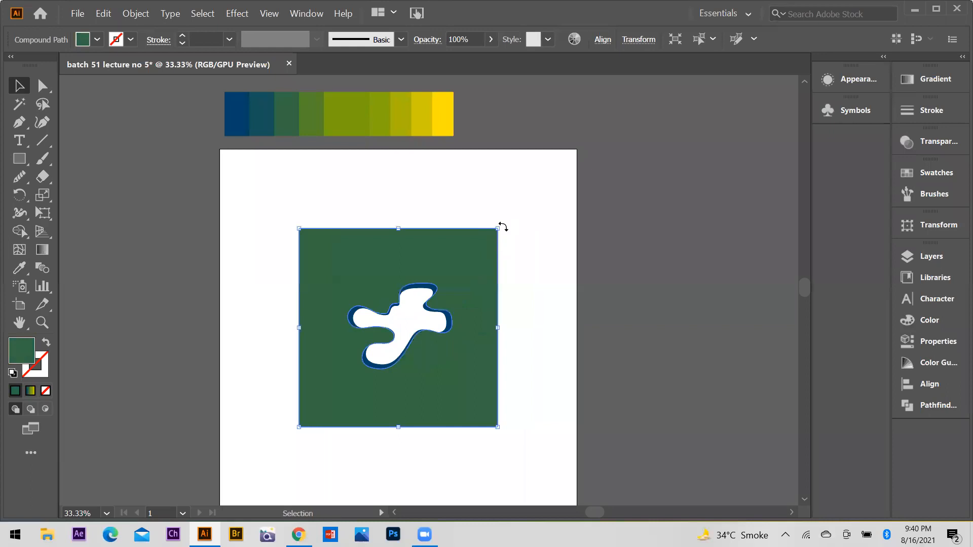
{"action": "left_click_drag", "start_coordinate": [499, 228], "coordinate": [513, 219]}
Stack a slightly larger duplicate of the dark green layer on top, filled with the green sampled from the palette's fourth strip.
{"action": "left_click_drag", "start_coordinate": [441, 265], "coordinate": [466, 265]}
{"action": "key", "text": "i"}
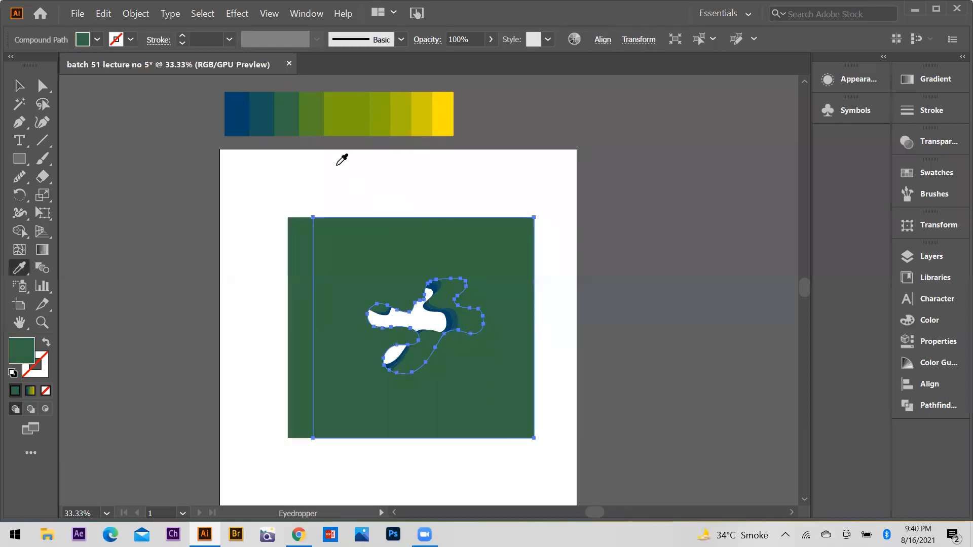
{"action": "left_click", "coordinate": [312, 130]}
{"action": "key", "text": "v"}
{"action": "left_click_drag", "start_coordinate": [372, 244], "coordinate": [348, 245]}
{"action": "left_click_drag", "start_coordinate": [513, 214], "coordinate": [523, 202]}
Stack a slightly larger duplicate of the front green layer on top, filled with the olive green sampled from the middle of the palette.
{"action": "left_click_drag", "start_coordinate": [441, 253], "coordinate": [479, 243]}
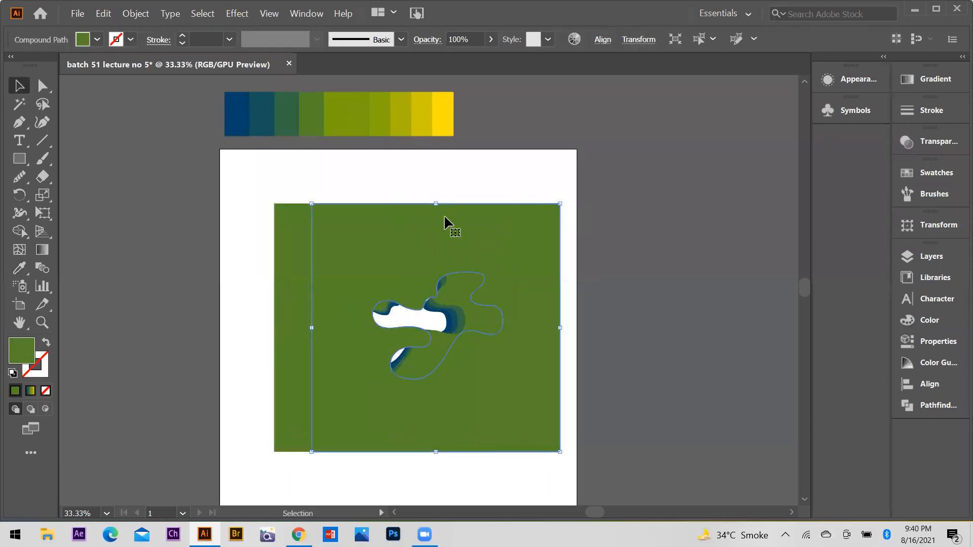
{"action": "key", "text": "i"}
{"action": "left_click", "coordinate": [358, 121]}
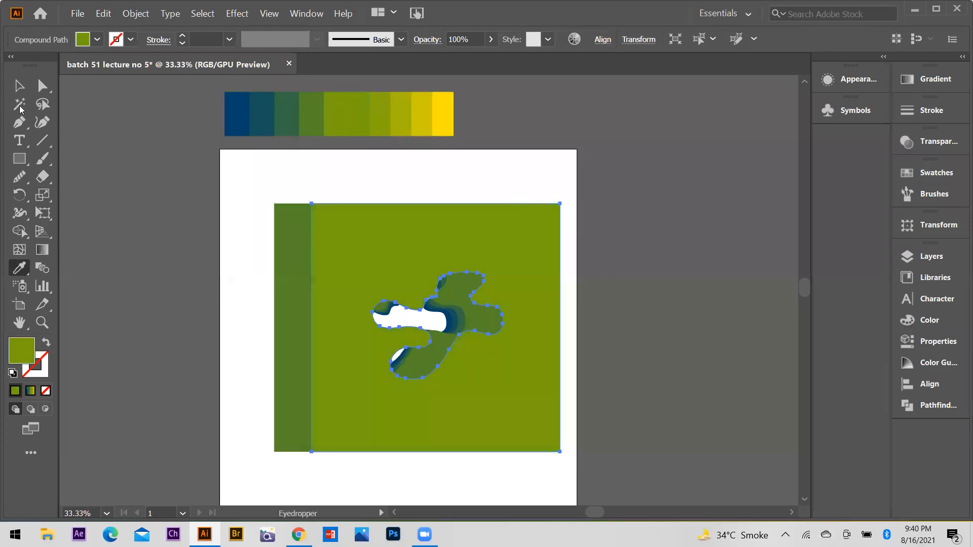
{"action": "key", "text": "v"}
{"action": "left_click_drag", "start_coordinate": [440, 227], "coordinate": [403, 227]}
{"action": "left_click_drag", "start_coordinate": [522, 204], "coordinate": [537, 194]}
Stack a larger duplicate of the olive green layer on top, filled with the yellow-olive sampled from the palette's eighth strip.
{"action": "left_click_drag", "start_coordinate": [466, 221], "coordinate": [490, 221]}
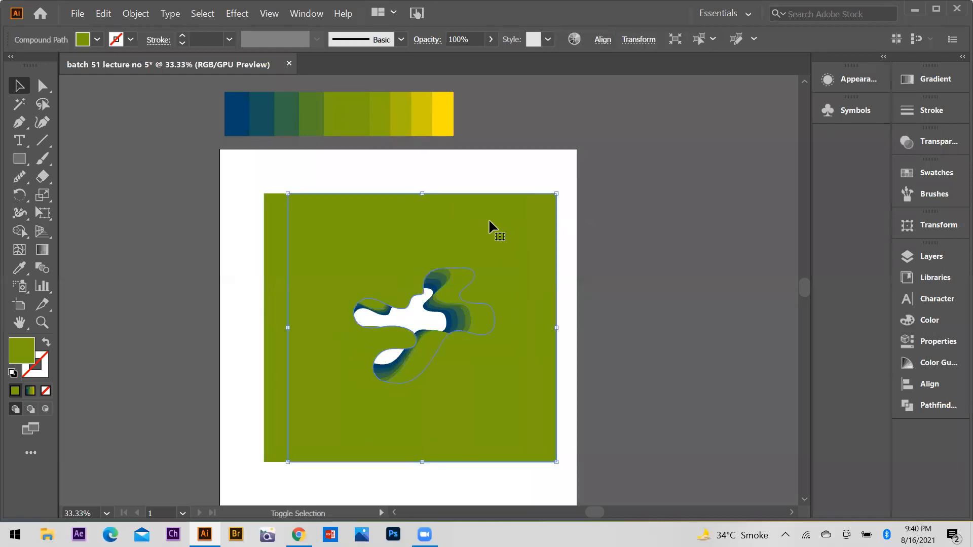
{"action": "key", "text": "i"}
{"action": "left_click", "coordinate": [406, 124]}
{"action": "left_click", "coordinate": [19, 86]}
{"action": "left_click_drag", "start_coordinate": [386, 242], "coordinate": [361, 241]}
{"action": "key", "text": "ctrl"}
{"action": "key", "text": "ctrl+z"}
{"action": "left_click_drag", "start_coordinate": [420, 228], "coordinate": [395, 225]}
{"action": "left_click_drag", "start_coordinate": [533, 193], "coordinate": [551, 180]}
Stack a slightly larger duplicate of the yellow-olive layer on top, filled with the mustard yellow sampled from the palette's ninth strip.
{"action": "left_click_drag", "start_coordinate": [495, 238], "coordinate": [511, 229]}
{"action": "key", "text": "i"}
{"action": "left_click", "coordinate": [414, 116]}
{"action": "key", "text": "v"}
{"action": "left_click_drag", "start_coordinate": [347, 218], "coordinate": [313, 222]}
{"action": "left_click_drag", "start_coordinate": [554, 178], "coordinate": [570, 169]}
Stack a larger, centred duplicate of the mustard layer on top, filled with the bright yellow sampled from the palette's last strip.
{"action": "left_click_drag", "start_coordinate": [474, 204], "coordinate": [484, 204]}
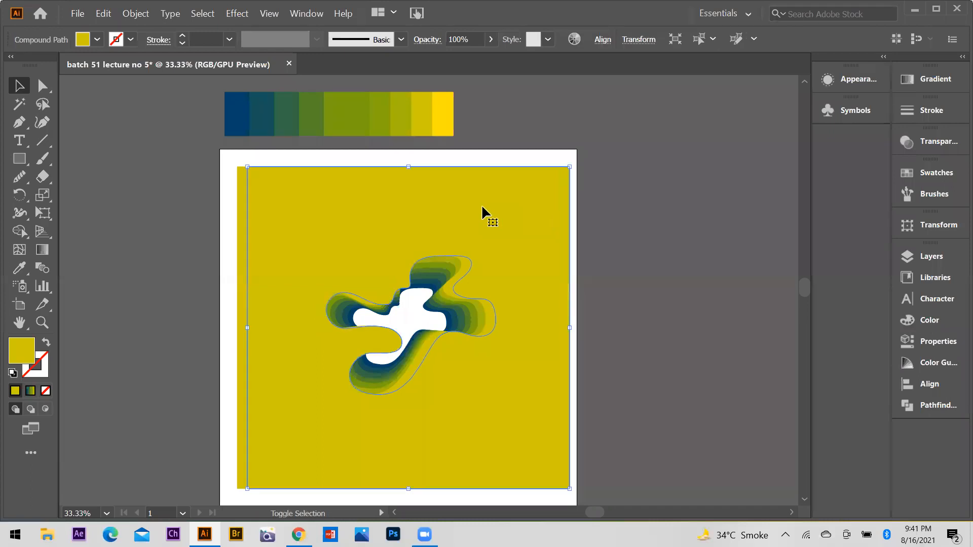
{"action": "key", "text": "i"}
{"action": "left_click", "coordinate": [443, 122]}
{"action": "key", "text": "v"}
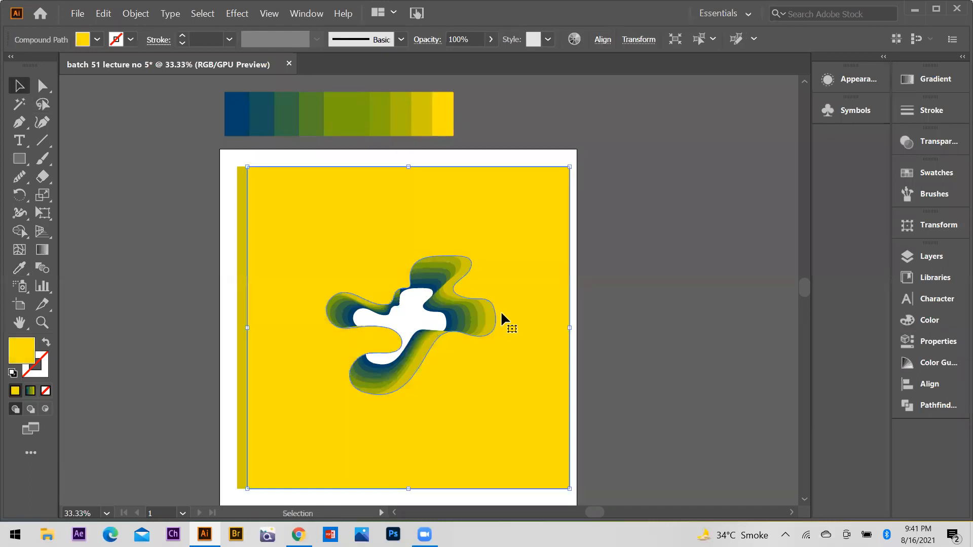
{"action": "scroll", "coordinate": [501, 311], "scroll_direction": "down", "scroll_amount": 2}
{"action": "left_click_drag", "start_coordinate": [509, 227], "coordinate": [499, 226]}
{"action": "left_click_drag", "start_coordinate": [559, 118], "coordinate": [578, 104]}
{"action": "left_click", "coordinate": [617, 222]}
Select all the stacked cut-out layers and enlarge them together until they fill the artboard.
{"action": "key", "text": "ctrl+a"}
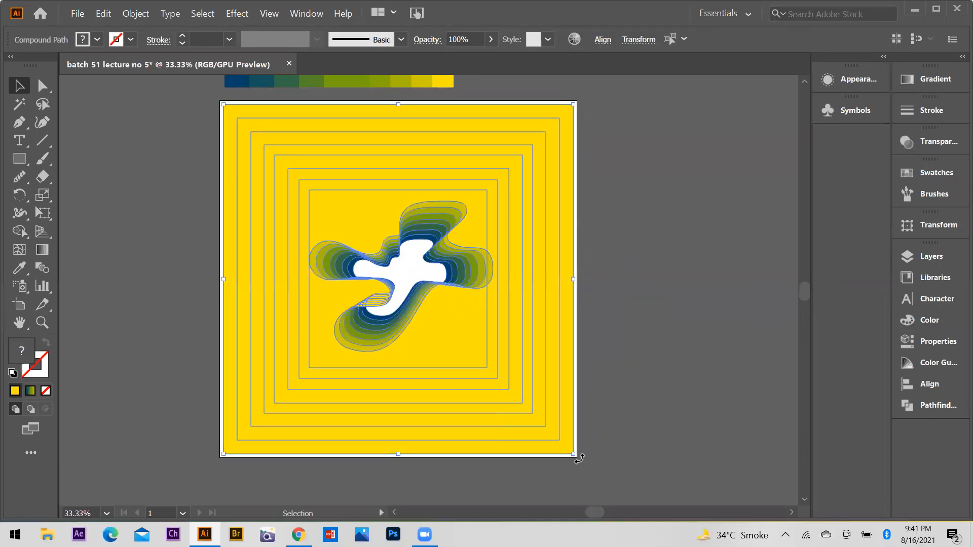
{"action": "left_click", "coordinate": [622, 350]}
{"action": "key", "text": "ctrl+minus"}
{"action": "scroll", "coordinate": [547, 272], "scroll_direction": "up", "scroll_amount": 1}
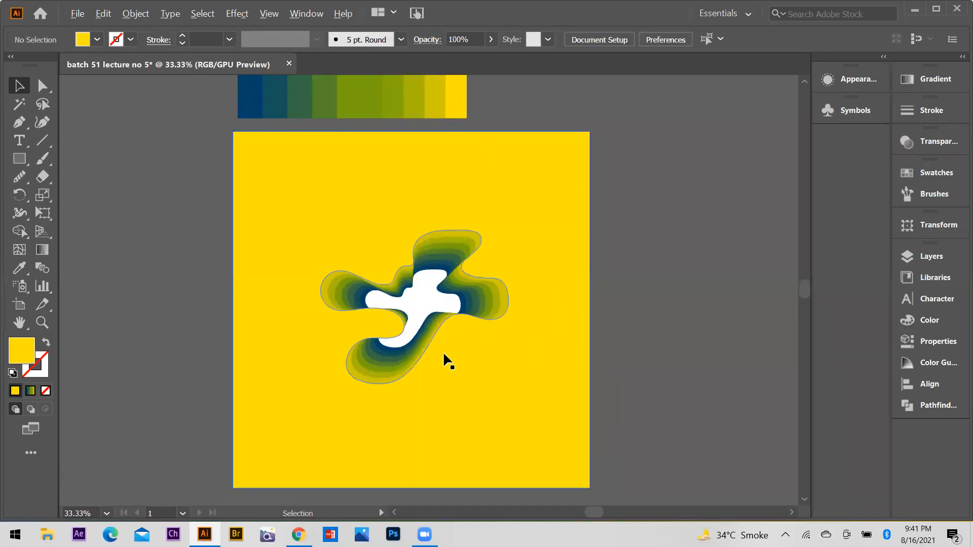
Examine the stacked colour bands around the cut-out close up and in the whole composition.
{"action": "scroll", "coordinate": [444, 351], "scroll_direction": "up", "scroll_amount": 1}
{"action": "scroll", "coordinate": [355, 305], "scroll_direction": "up", "scroll_amount": 2}
{"action": "scroll", "coordinate": [365, 299], "scroll_direction": "down", "scroll_amount": 1}
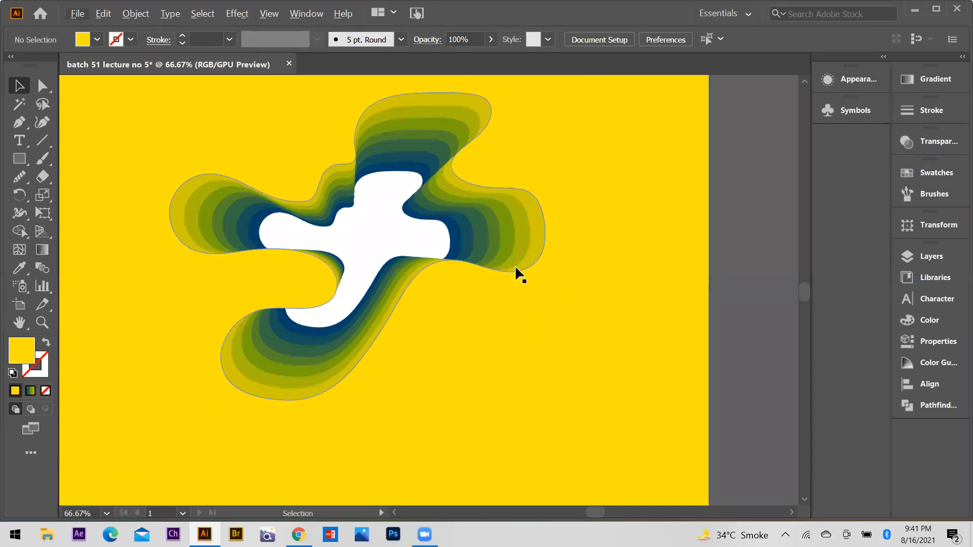
{"action": "scroll", "coordinate": [491, 275], "scroll_direction": "down", "scroll_amount": 2}
{"action": "scroll", "coordinate": [432, 290], "scroll_direction": "up", "scroll_amount": 1}
{"action": "scroll", "coordinate": [385, 305], "scroll_direction": "up", "scroll_amount": 1}
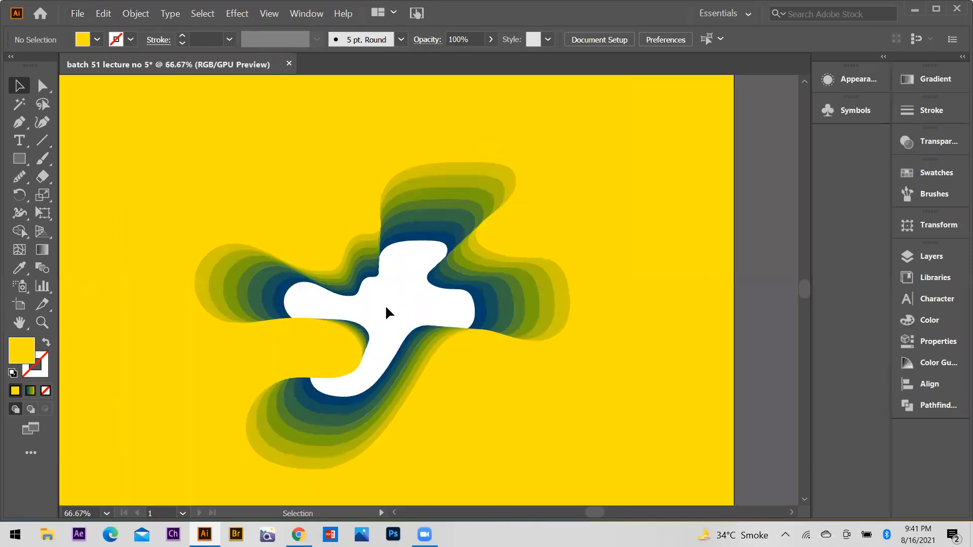
{"action": "scroll", "coordinate": [466, 269], "scroll_direction": "down", "scroll_amount": 1}
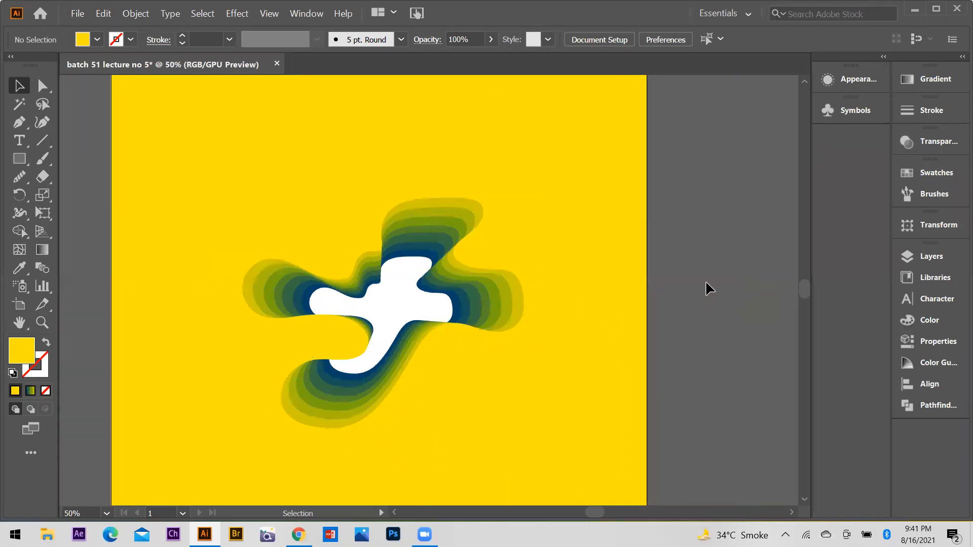
{"action": "scroll", "coordinate": [438, 317], "scroll_direction": "down", "scroll_amount": 2}
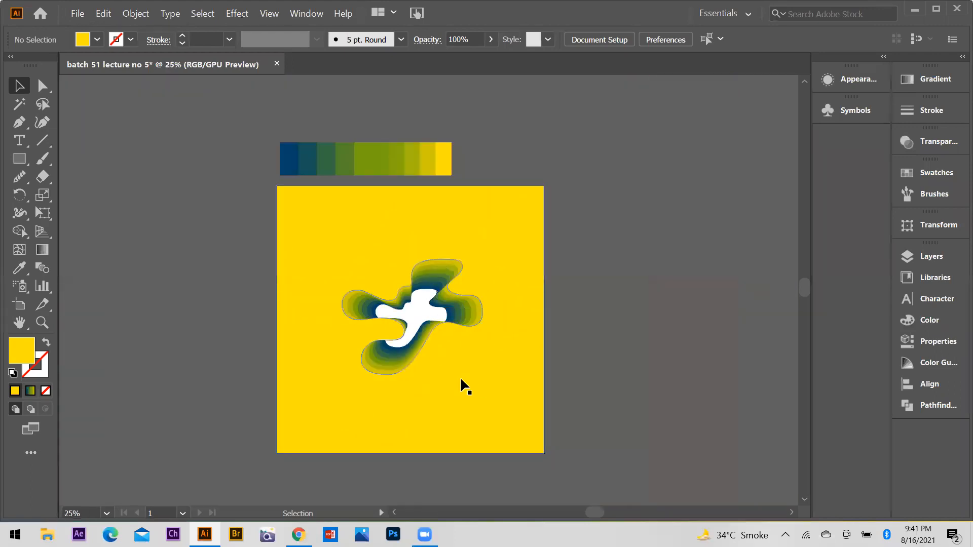
{"action": "scroll", "coordinate": [446, 360], "scroll_direction": "up", "scroll_amount": 1}
{"action": "scroll", "coordinate": [425, 349], "scroll_direction": "up", "scroll_amount": 1}
{"action": "scroll", "coordinate": [598, 276], "scroll_direction": "down", "scroll_amount": 1}
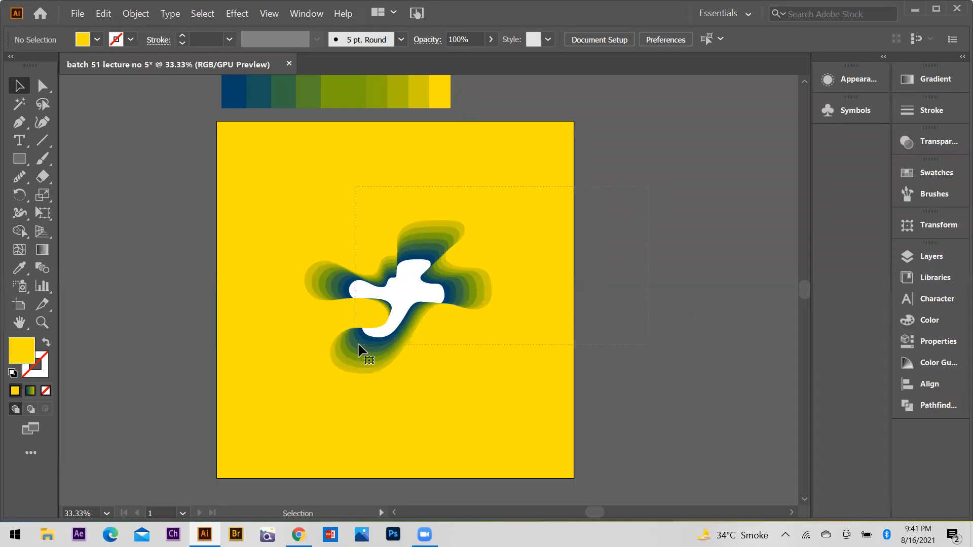
Start a Drop Shadow effect on all the stacked layers with the preview on.
{"action": "key", "text": "ctrl+a"}
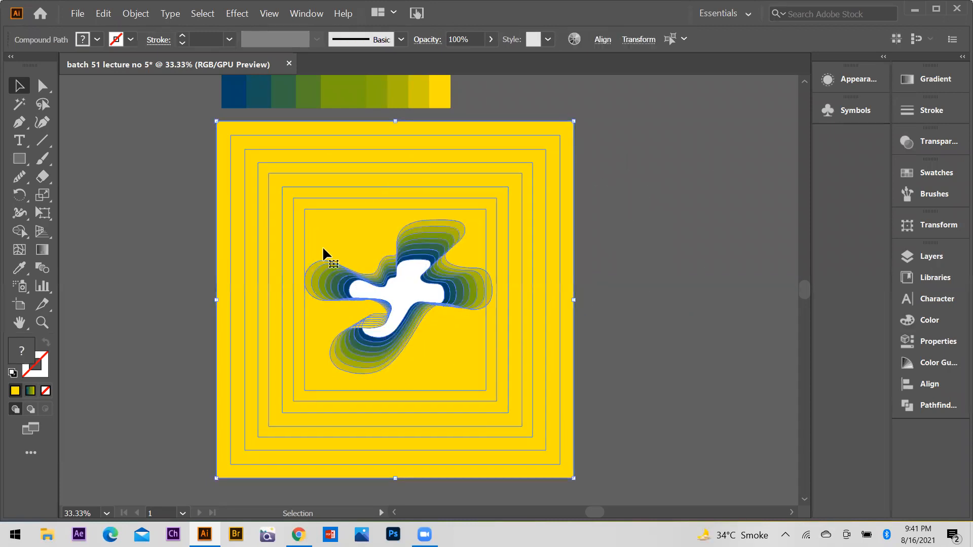
{"action": "left_click", "coordinate": [246, 19]}
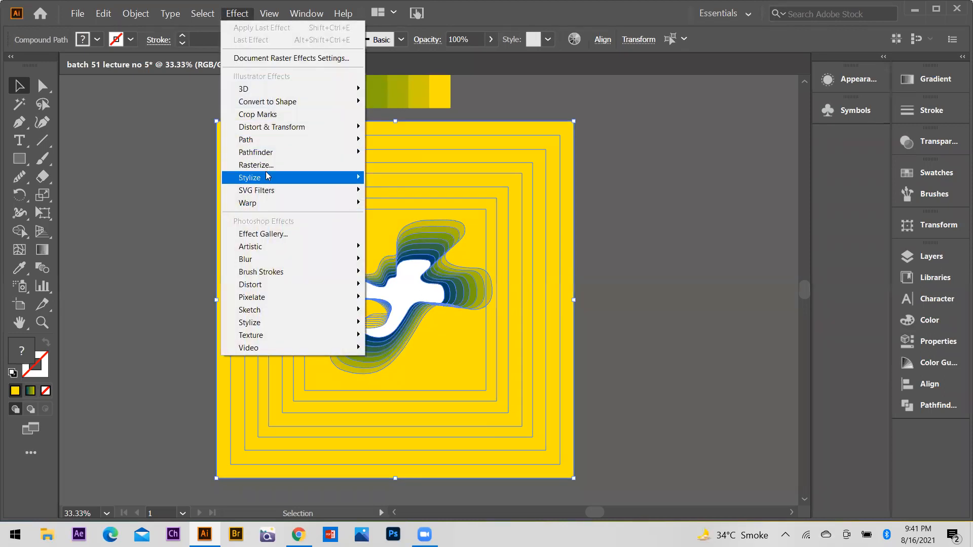
{"action": "mouse_move", "coordinate": [268, 177]}
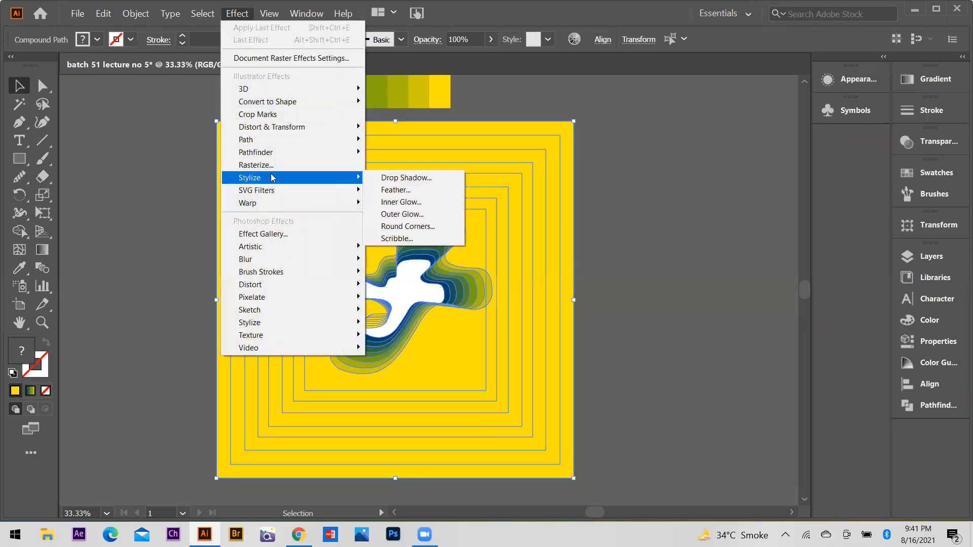
{"action": "left_click", "coordinate": [387, 181]}
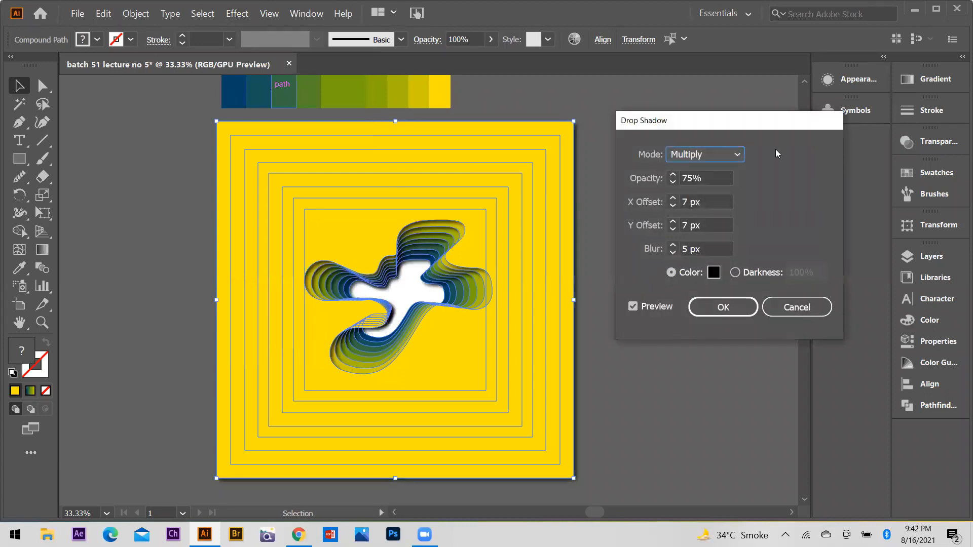
{"action": "left_click", "coordinate": [634, 306]}
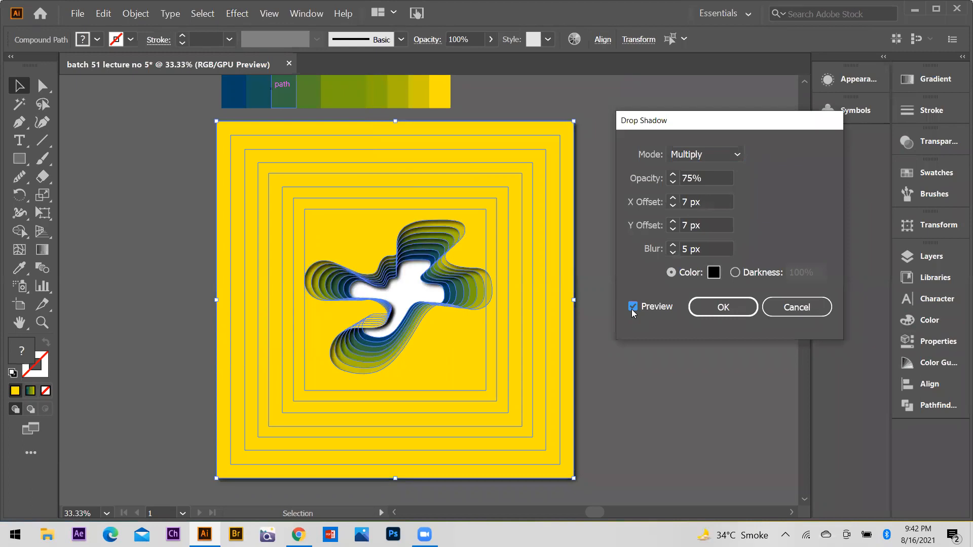
Reduce the drop shadow's opacity to 37%.
{"action": "left_click", "coordinate": [697, 179]}
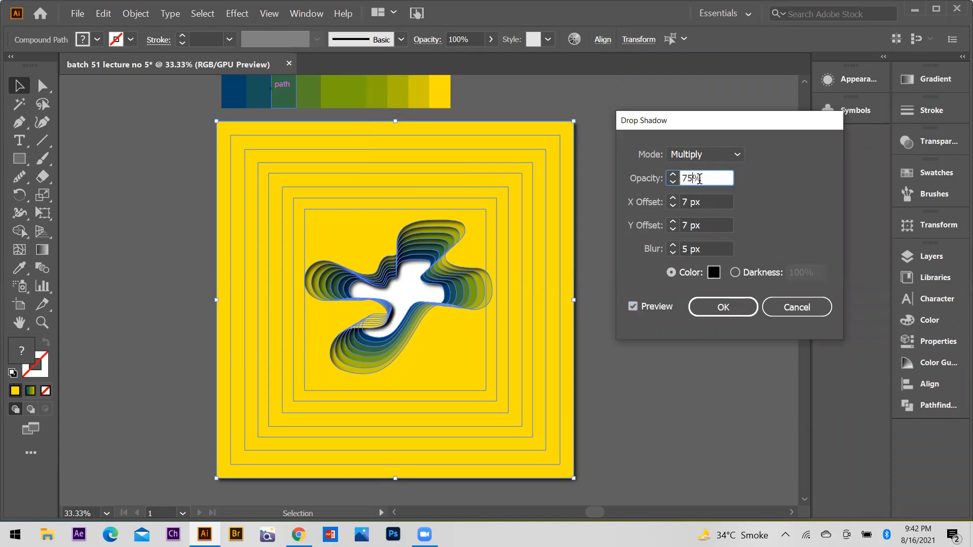
{"action": "key", "text": "Down"}
{"action": "key", "text": "Down"}
{"action": "key", "text": "Down"}
{"action": "key", "text": "Down"}
{"action": "key", "text": "Down"}
{"action": "key", "text": "Down"}
{"action": "key", "text": "Down"}
{"action": "key", "text": "Down"}
{"action": "key", "text": "Down"}
{"action": "key", "text": "Down"}
{"action": "key", "text": "Down"}
{"action": "key", "text": "Down"}
{"action": "key", "text": "Down"}
{"action": "key", "text": "Down"}
{"action": "key", "text": "Down"}
{"action": "key", "text": "Down"}
{"action": "key", "text": "Down"}
{"action": "key", "text": "Down"}
{"action": "key", "text": "Down"}
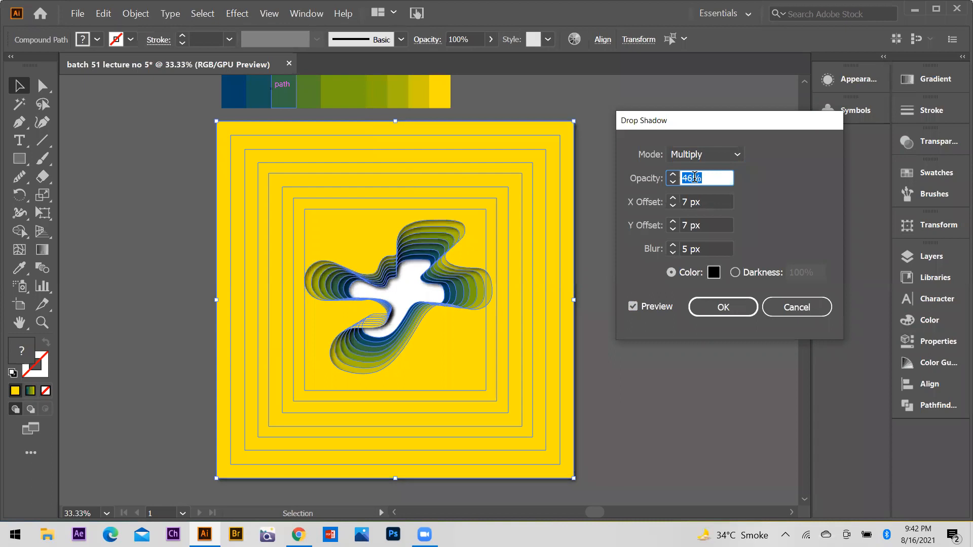
{"action": "key", "text": "Down"}
{"action": "key", "text": "Down"}
{"action": "key", "text": "Down"}
{"action": "key", "text": "Down"}
{"action": "key", "text": "Down"}
{"action": "key", "text": "Down"}
{"action": "key", "text": "Down"}
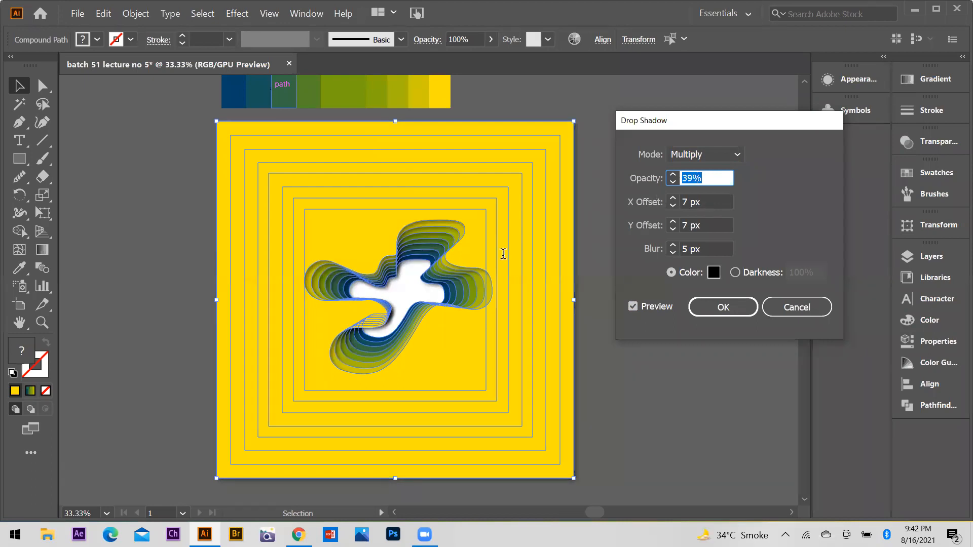
Try a larger X offset for the drop shadow, up to 21 px, and set it to 5 px.
{"action": "left_click", "coordinate": [688, 201]}
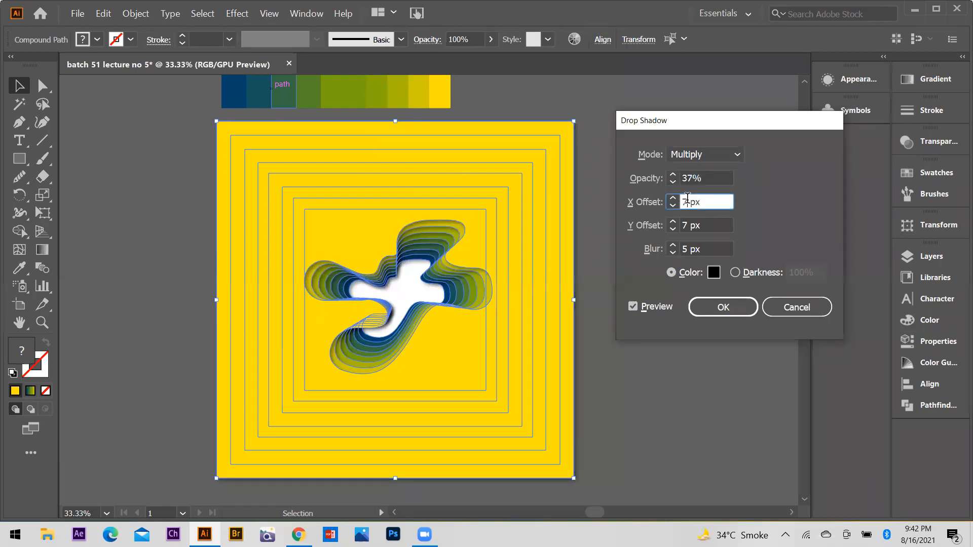
{"action": "key", "text": "Up"}
{"action": "key", "text": "Up"}
{"action": "key", "text": "Up"}
{"action": "key", "text": "Up"}
{"action": "key", "text": "Up"}
{"action": "key", "text": "Up"}
{"action": "key", "text": "Up"}
{"action": "key", "text": "Up"}
{"action": "key", "text": "Up"}
{"action": "key", "text": "Up"}
{"action": "key", "text": "Up"}
{"action": "key", "text": "Up"}
{"action": "key", "text": "Up"}
{"action": "key", "text": "Up"}
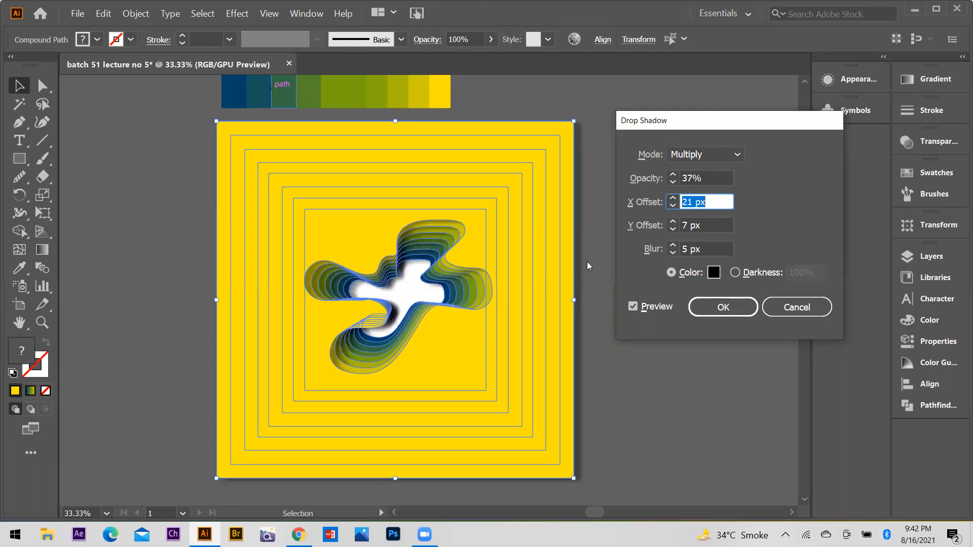
{"action": "type", "text": "5"}
Try larger Y offsets up to 46 px, set the Y offset to 5 px and apply the drop shadow to the layers.
{"action": "left_click", "coordinate": [689, 224]}
{"action": "key", "text": "Up"}
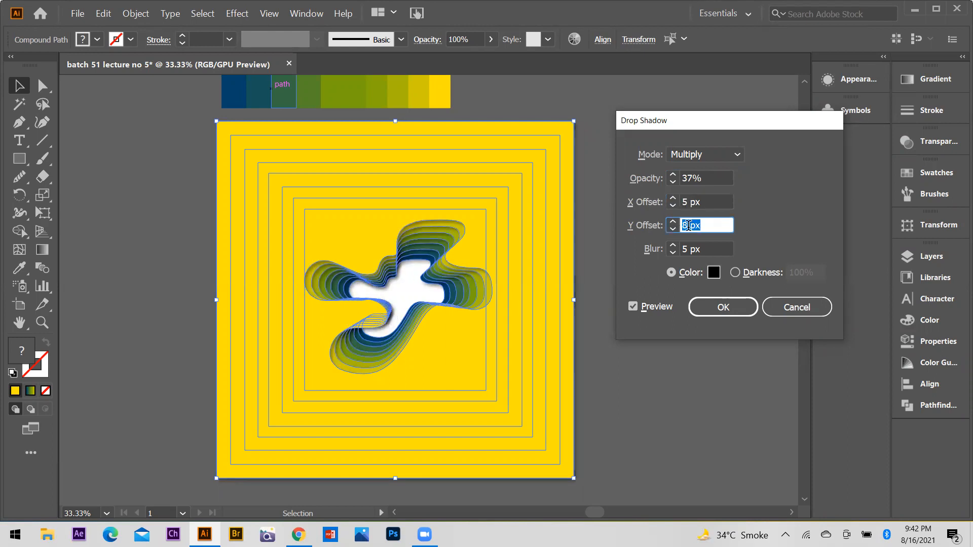
{"action": "key", "text": "Up"}
{"action": "key", "text": "Up"}
{"action": "key", "text": "Up"}
{"action": "key", "text": "Up"}
{"action": "key", "text": "Up"}
{"action": "key", "text": "Up"}
{"action": "key", "text": "Up"}
{"action": "key", "text": "Up"}
{"action": "key", "text": "Up"}
{"action": "key", "text": "Up"}
{"action": "key", "text": "Up"}
{"action": "key", "text": "Up"}
{"action": "key", "text": "Up"}
{"action": "key", "text": "Up"}
{"action": "key", "text": "Up"}
{"action": "key", "text": "Up"}
{"action": "key", "text": "Up"}
{"action": "key", "text": "Up"}
{"action": "key", "text": "Up"}
{"action": "key", "text": "Up"}
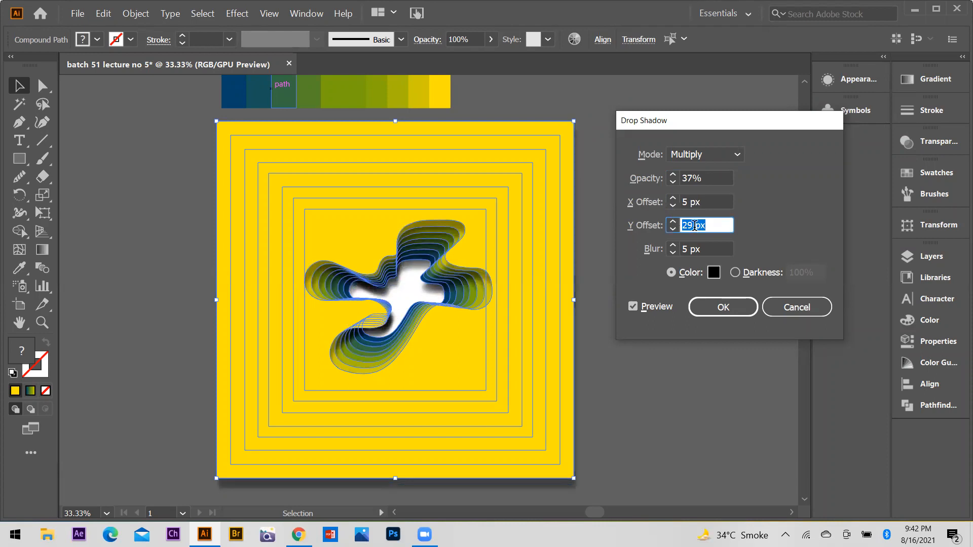
{"action": "key", "text": "Up"}
{"action": "key", "text": "Up"}
{"action": "key", "text": "Up"}
{"action": "key", "text": "Up"}
{"action": "key", "text": "Up"}
{"action": "key", "text": "Up"}
{"action": "key", "text": "Up"}
{"action": "key", "text": "Up"}
{"action": "key", "text": "Up"}
{"action": "key", "text": "Up"}
{"action": "key", "text": "Up"}
{"action": "key", "text": "Up"}
{"action": "key", "text": "Up"}
{"action": "key", "text": "Up"}
{"action": "key", "text": "Up"}
{"action": "key", "text": "Up"}
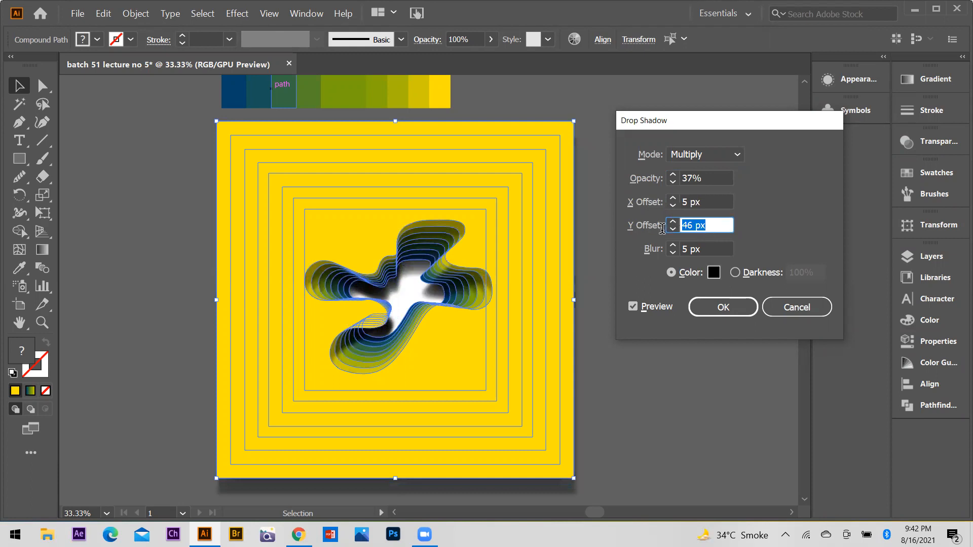
{"action": "type", "text": "5"}
{"action": "left_click", "coordinate": [693, 249]}
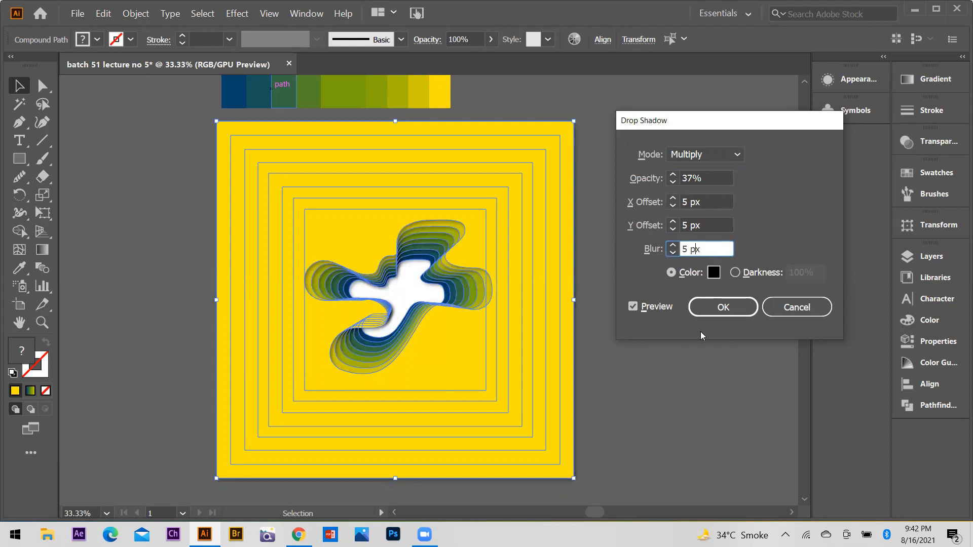
{"action": "left_click", "coordinate": [714, 308]}
{"action": "left_click", "coordinate": [614, 296]}
Inspect the shadowed layer edges close up and the finished paper-cut artwork as a whole.
{"action": "scroll", "coordinate": [461, 326], "scroll_direction": "up", "scroll_amount": 1}
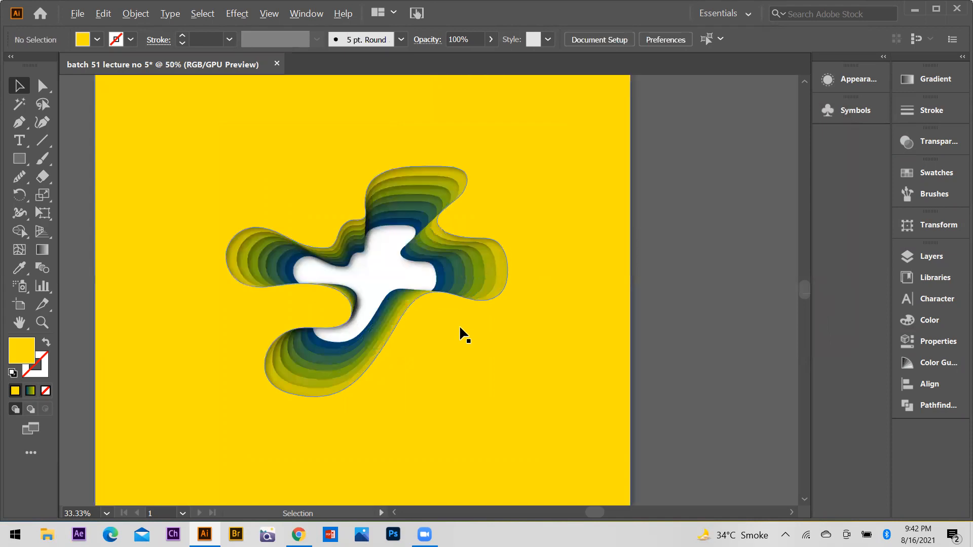
{"action": "scroll", "coordinate": [480, 260], "scroll_direction": "up", "scroll_amount": 4}
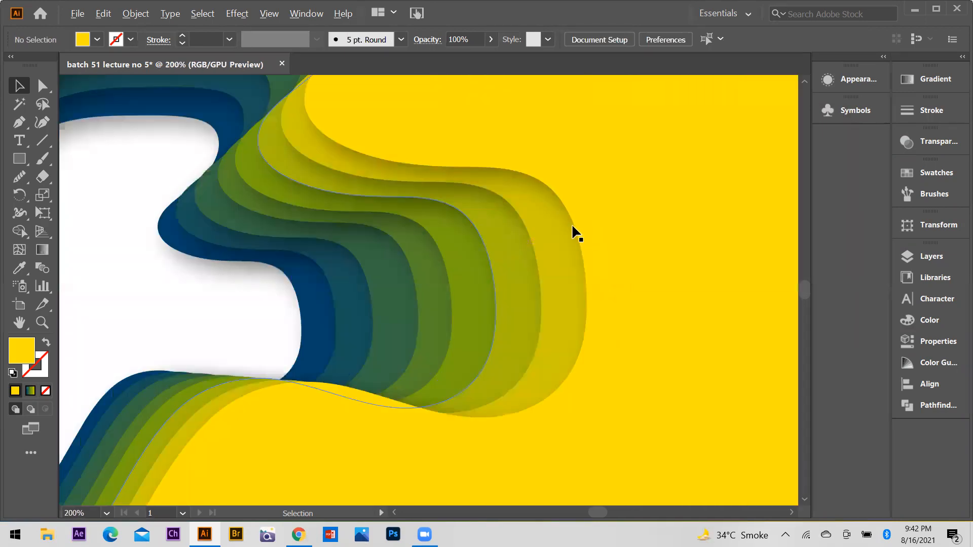
{"action": "scroll", "coordinate": [495, 281], "scroll_direction": "down", "scroll_amount": 2}
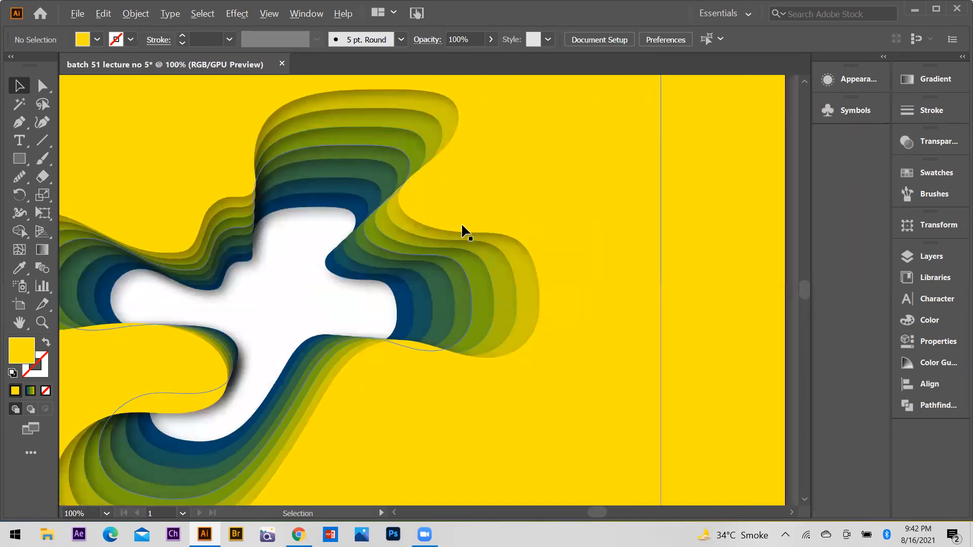
{"action": "scroll", "coordinate": [400, 246], "scroll_direction": "down", "scroll_amount": 2}
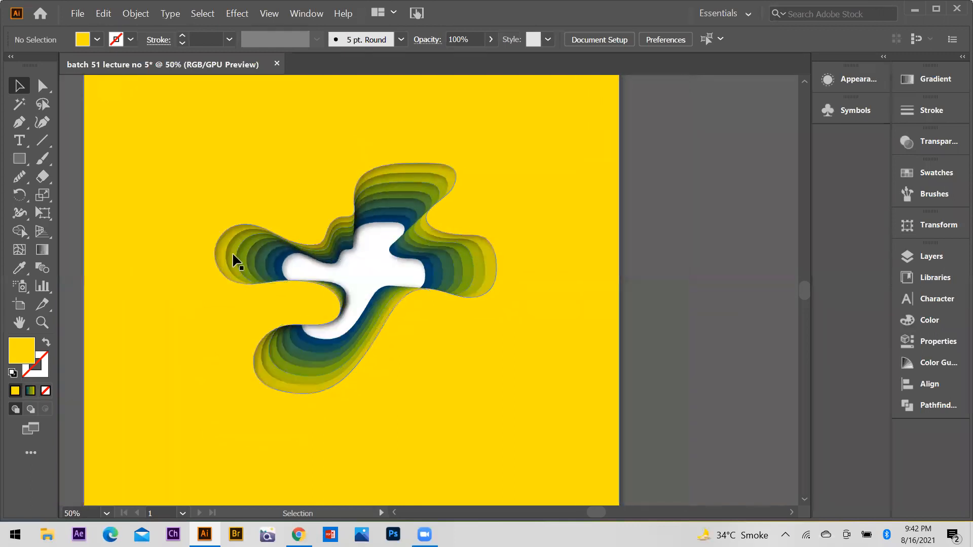
{"action": "scroll", "coordinate": [674, 299], "scroll_direction": "down", "scroll_amount": 1}
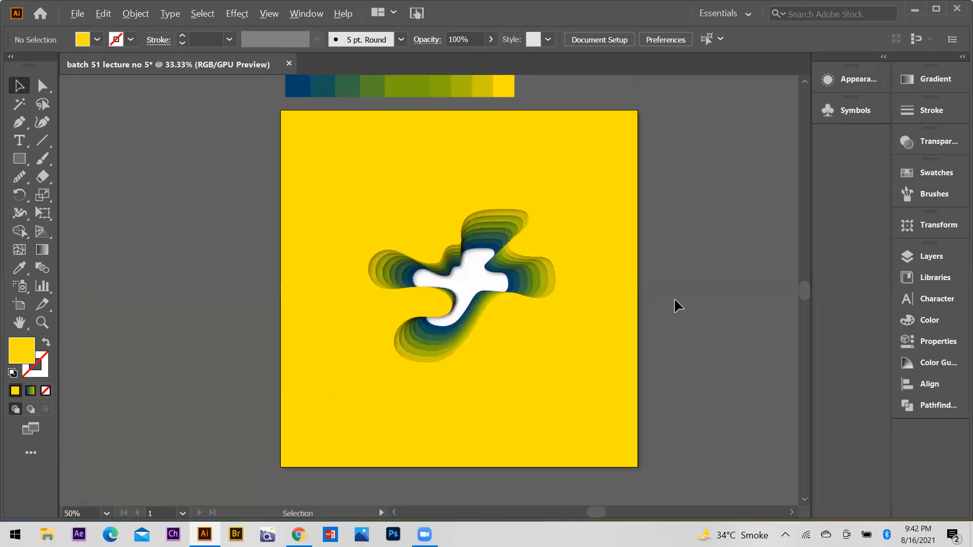
{"action": "scroll", "coordinate": [677, 300], "scroll_direction": "up", "scroll_amount": 1}
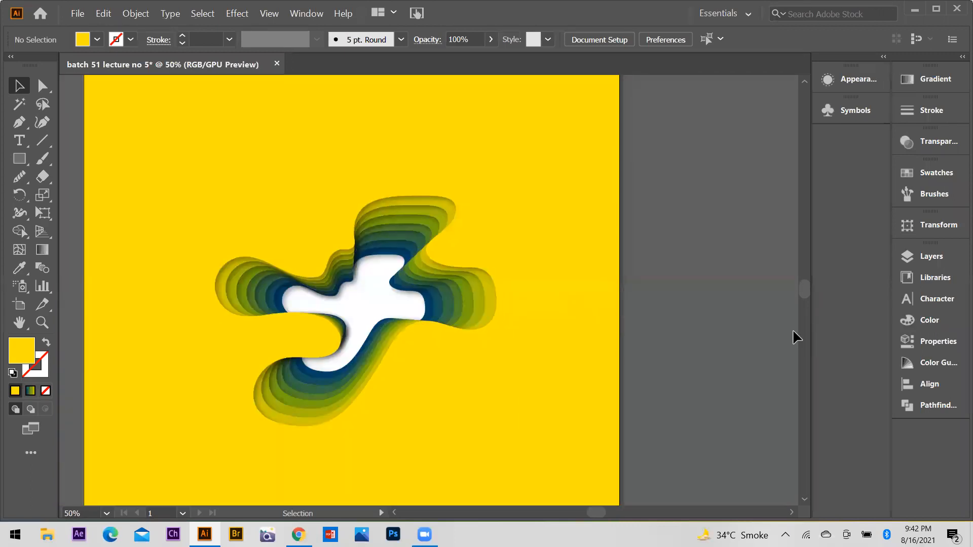
{"action": "scroll", "coordinate": [686, 318], "scroll_direction": "down", "scroll_amount": 1}
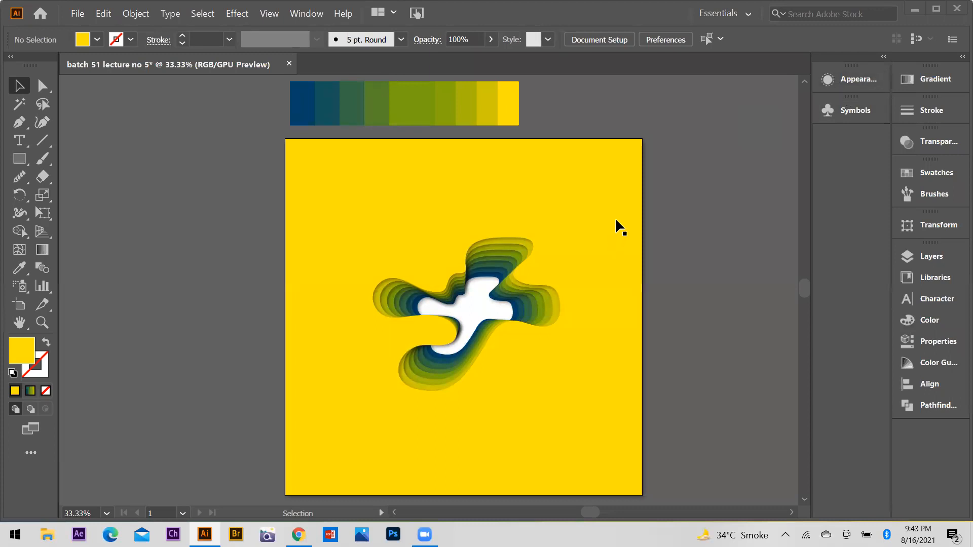
Minimise Illustrator and the browser, switch to File Explorer and open the New Volume (F:) drive.
{"action": "left_click", "coordinate": [919, 7]}
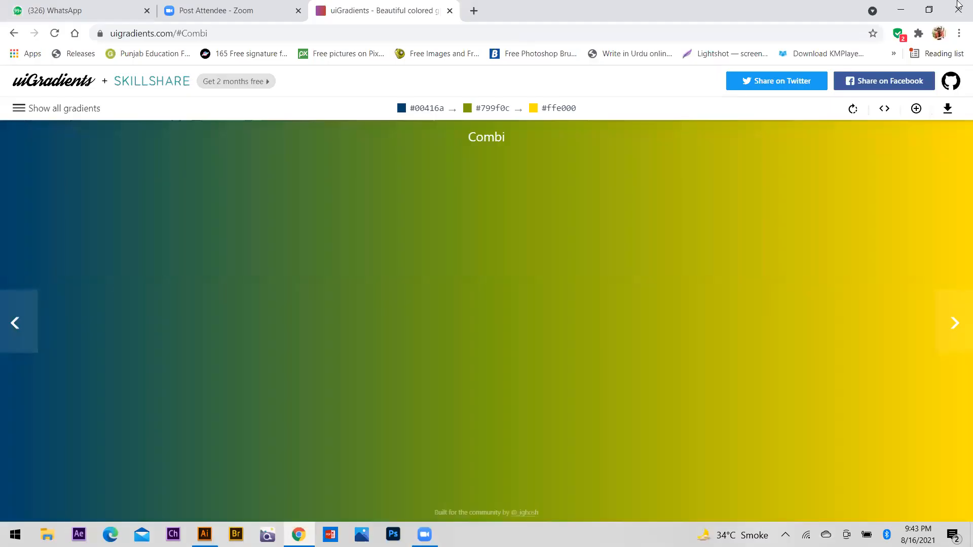
{"action": "left_click", "coordinate": [901, 9]}
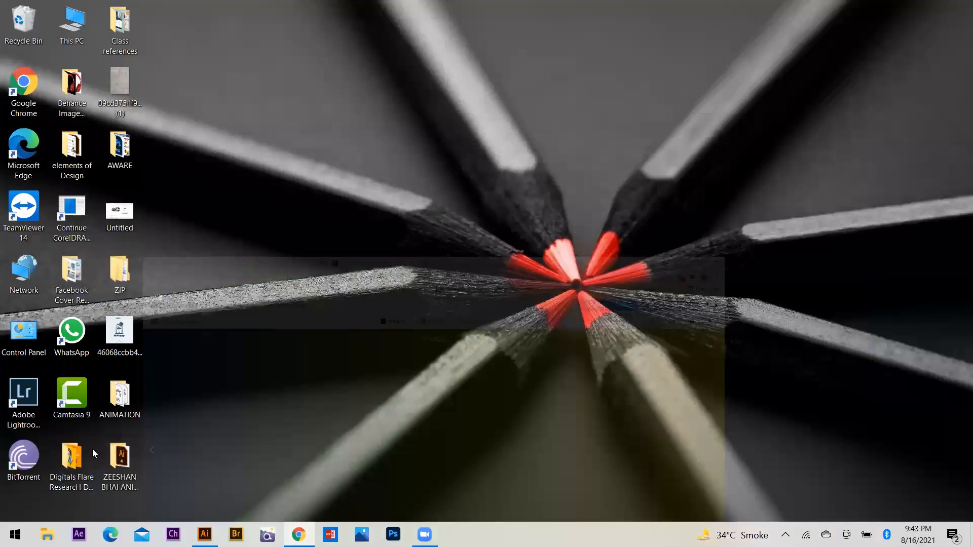
{"action": "double_click", "coordinate": [70, 24]}
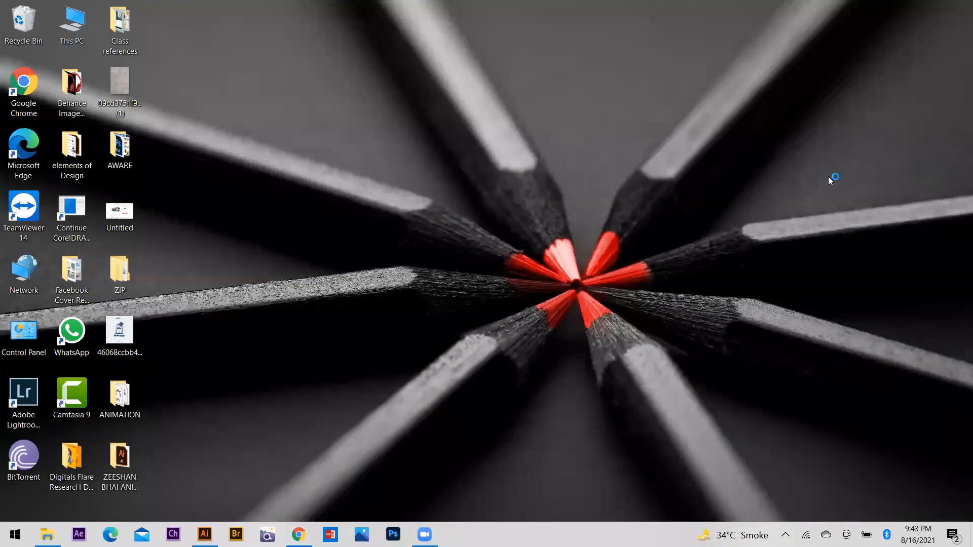
{"action": "double_click", "coordinate": [171, 280]}
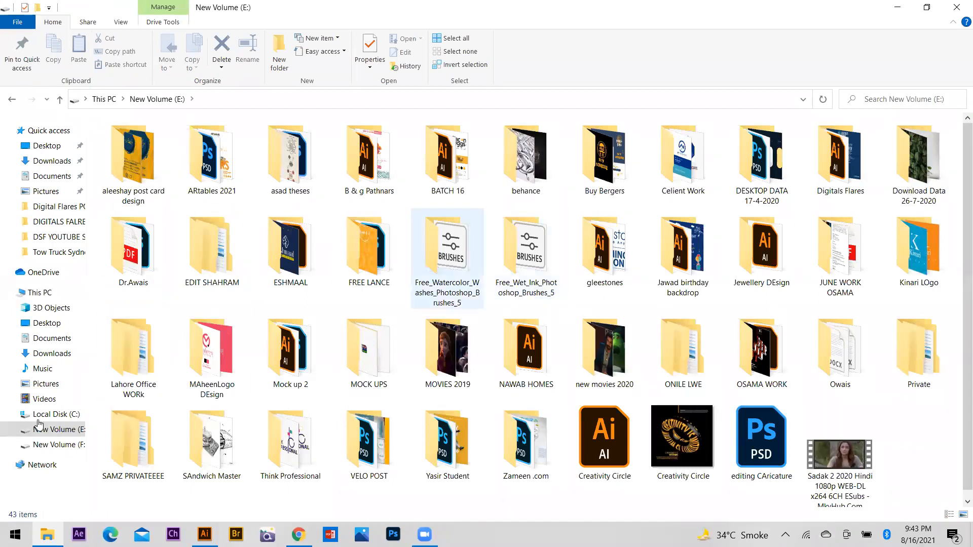
{"action": "left_click", "coordinate": [53, 445]}
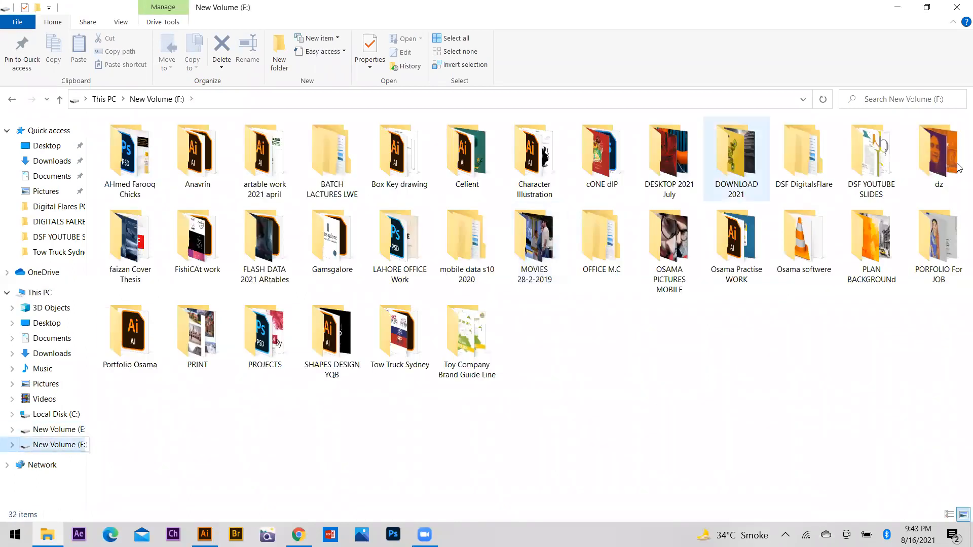
Open the Illustrator file lacture 5 batch 36 fish from the batch 36 folder inside BATCH LACTURES LWE.
{"action": "double_click", "coordinate": [324, 178]}
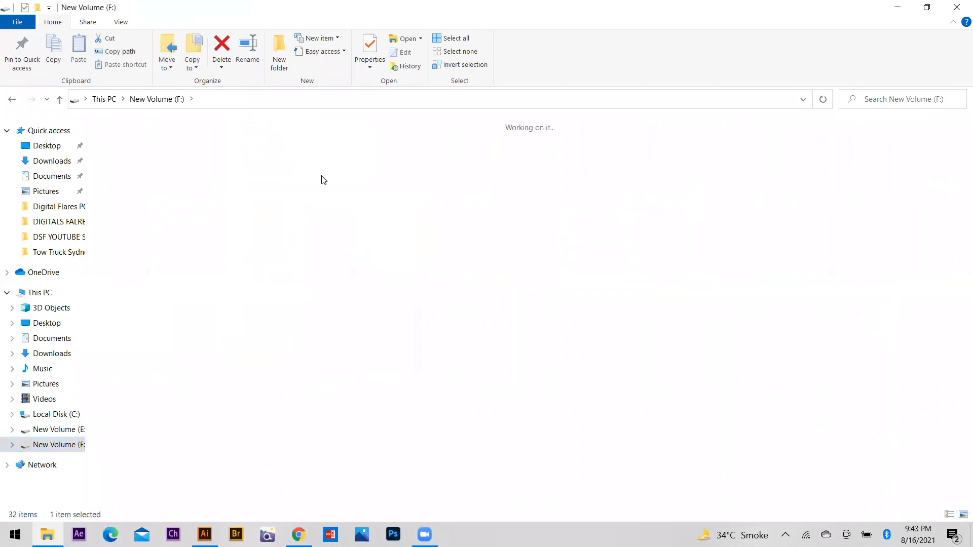
{"action": "scroll", "coordinate": [754, 327], "scroll_direction": "down", "scroll_amount": 5}
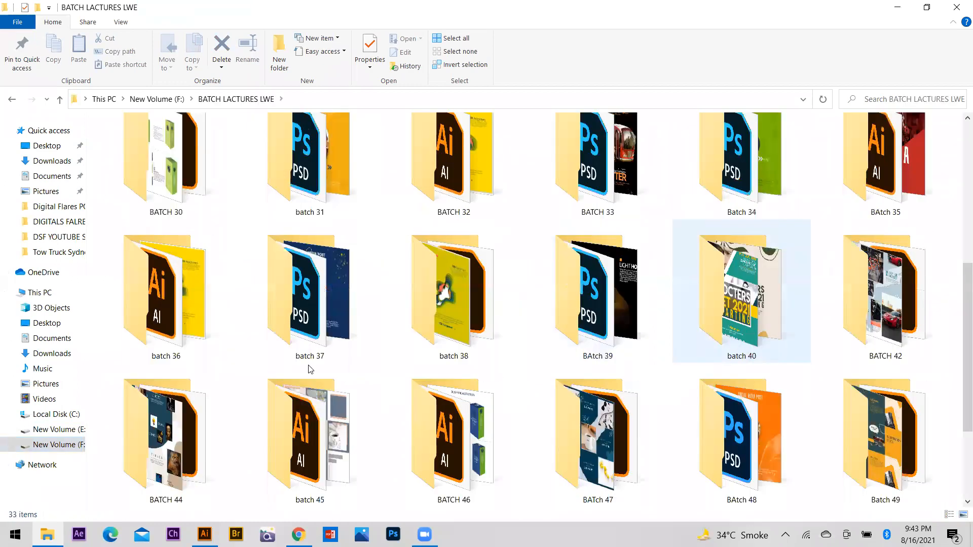
{"action": "scroll", "coordinate": [540, 334], "scroll_direction": "down", "scroll_amount": 3}
{"action": "double_click", "coordinate": [196, 184]}
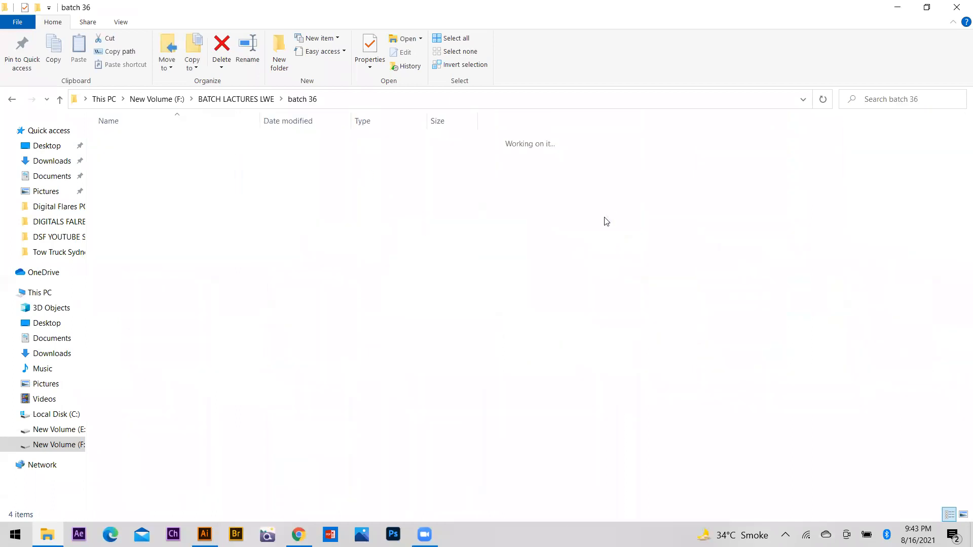
{"action": "left_click", "coordinate": [117, 179]}
{"action": "double_click", "coordinate": [196, 162]}
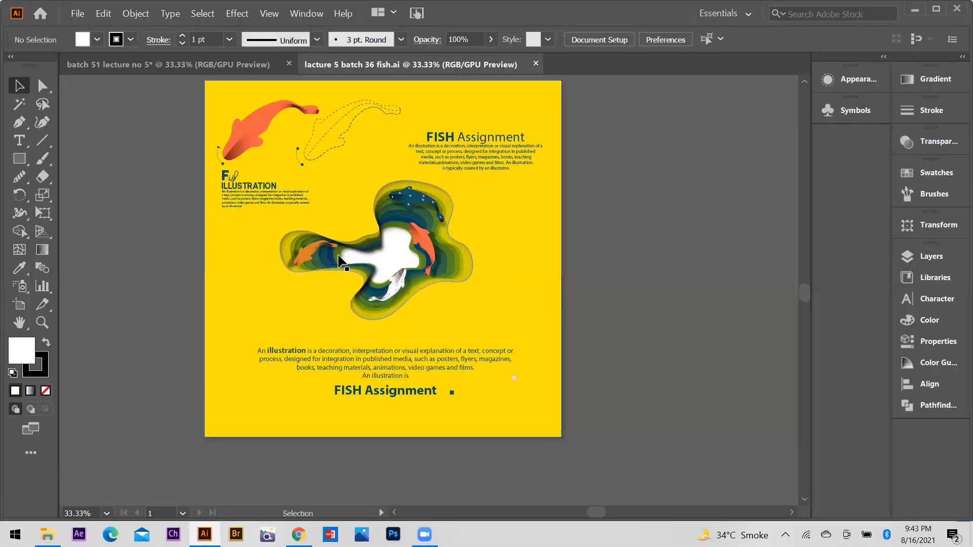
Examine the fish illustration and its layered paper-cut shape in the lacture 5 batch 36 fish document.
{"action": "scroll", "coordinate": [335, 175], "scroll_direction": "up", "scroll_amount": 1}
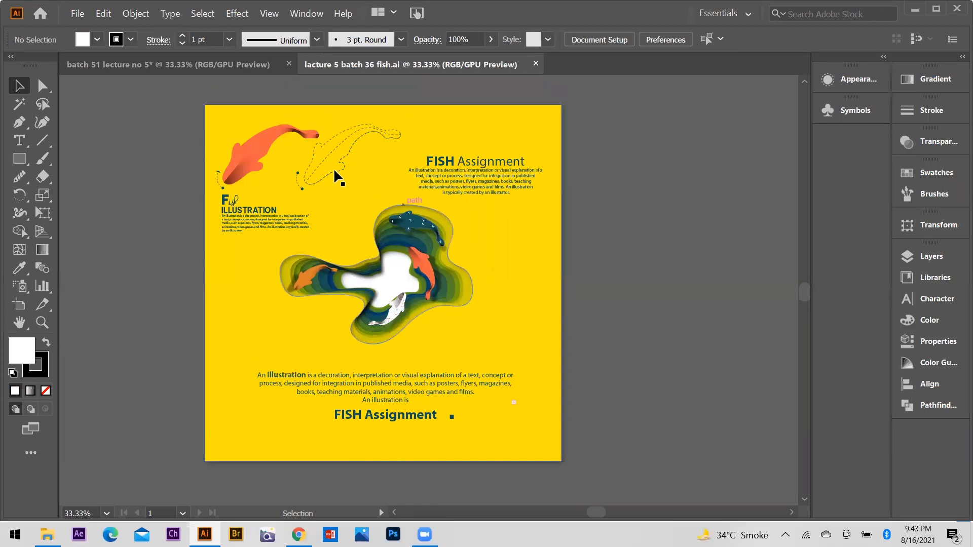
{"action": "left_click", "coordinate": [233, 65]}
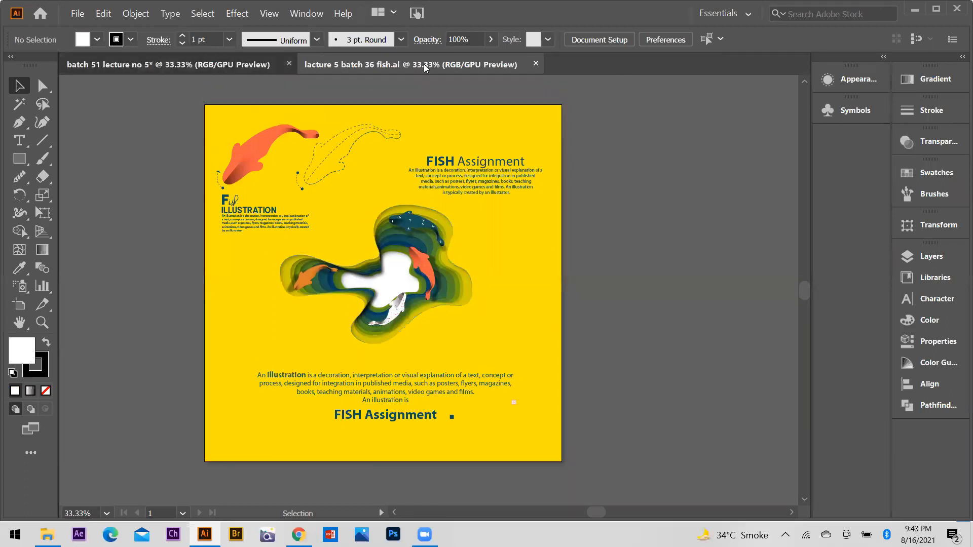
{"action": "left_click", "coordinate": [337, 65]}
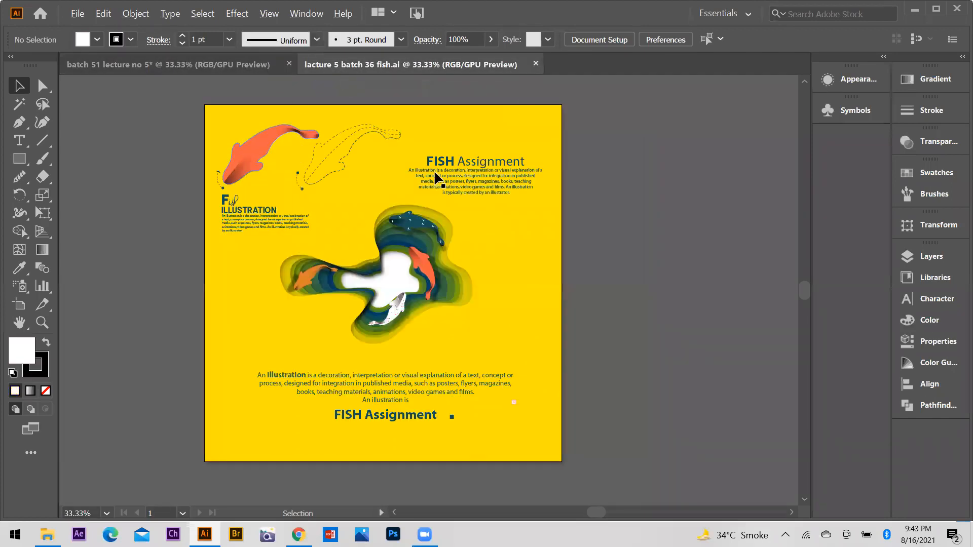
{"action": "scroll", "coordinate": [235, 161], "scroll_direction": "up", "scroll_amount": 3}
{"action": "scroll", "coordinate": [295, 171], "scroll_direction": "down", "scroll_amount": 3}
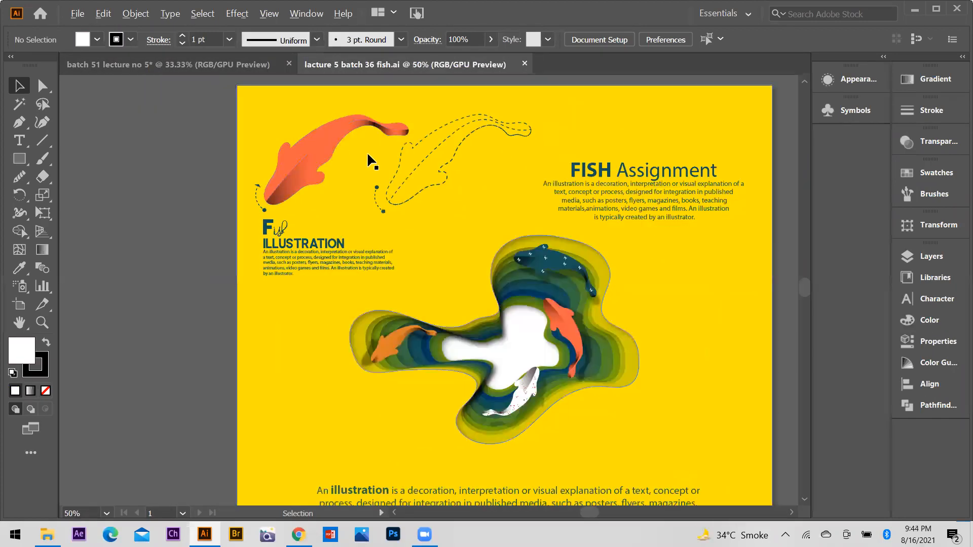
{"action": "scroll", "coordinate": [530, 172], "scroll_direction": "up", "scroll_amount": 1}
{"action": "scroll", "coordinate": [507, 258], "scroll_direction": "down", "scroll_amount": 1}
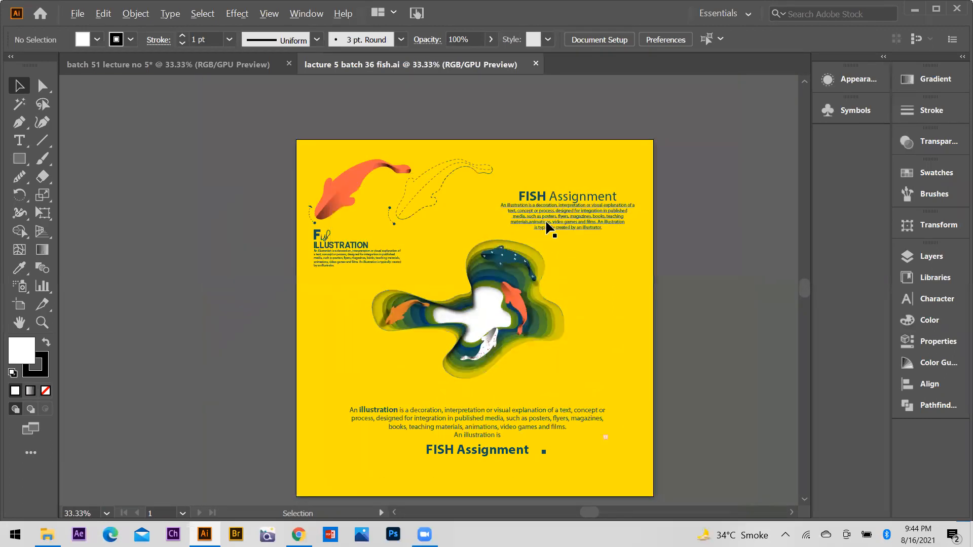
Try moving the upper FISH Assignment heading down and towards the outlined fish, undo the move and review the artwork.
{"action": "scroll", "coordinate": [549, 225], "scroll_direction": "up", "scroll_amount": 1}
{"action": "left_click_drag", "start_coordinate": [542, 185], "coordinate": [474, 196]}
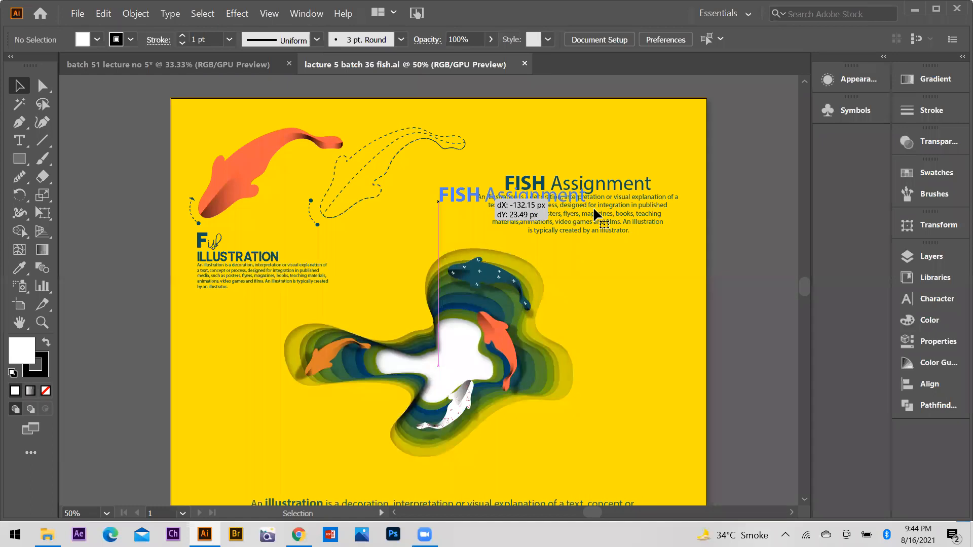
{"action": "key", "text": "ctrl+z"}
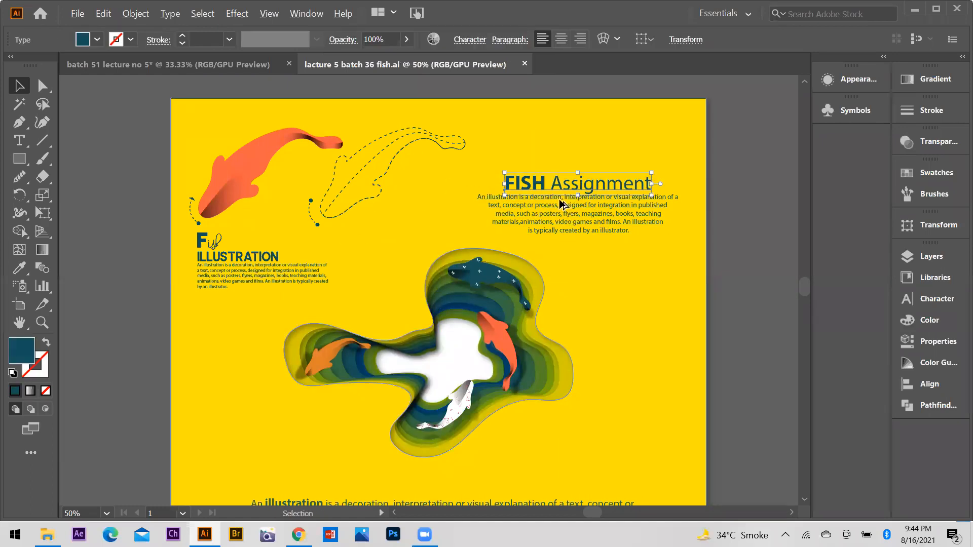
{"action": "scroll", "coordinate": [463, 274], "scroll_direction": "down", "scroll_amount": 1}
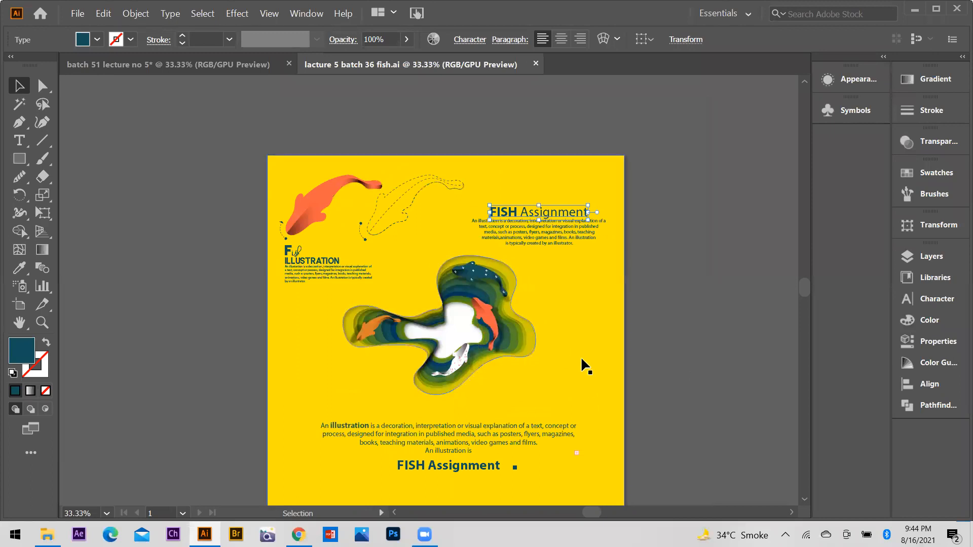
{"action": "scroll", "coordinate": [524, 223], "scroll_direction": "up", "scroll_amount": 1}
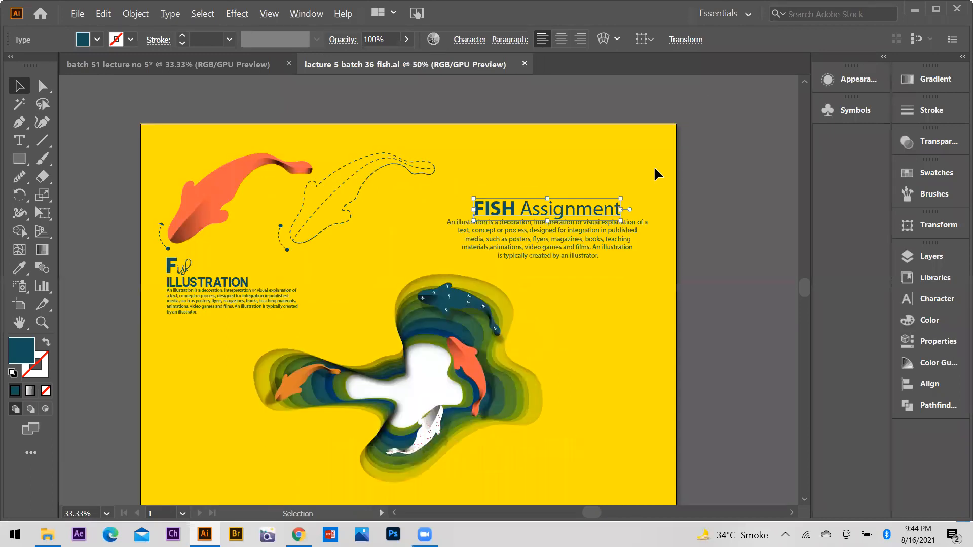
{"action": "scroll", "coordinate": [654, 167], "scroll_direction": "up", "scroll_amount": 1}
{"action": "scroll", "coordinate": [548, 211], "scroll_direction": "down", "scroll_amount": 1}
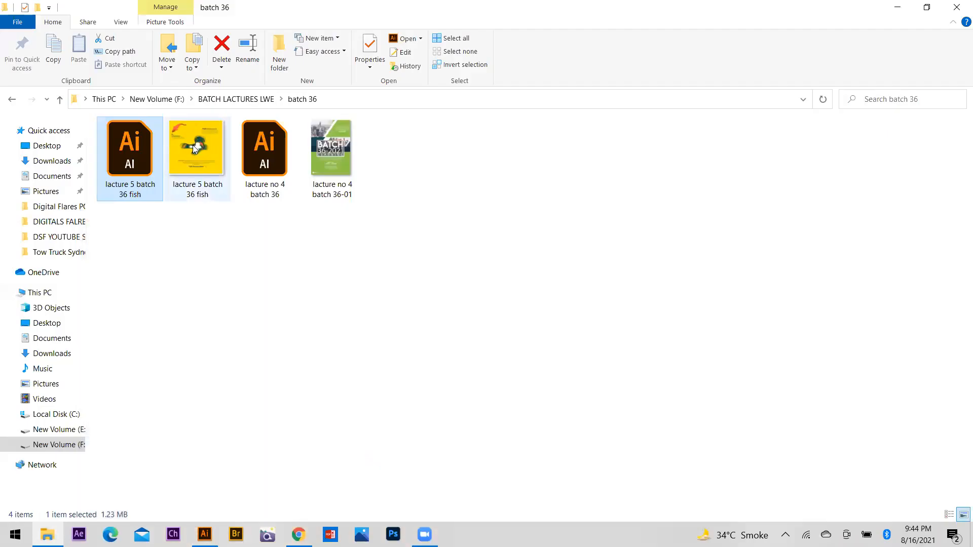
Place the image lacture 5 batch 36 fish.jpg from the batch 36 folder and move it beside the artboard.
{"action": "left_click_drag", "start_coordinate": [197, 146], "coordinate": [494, 337]}
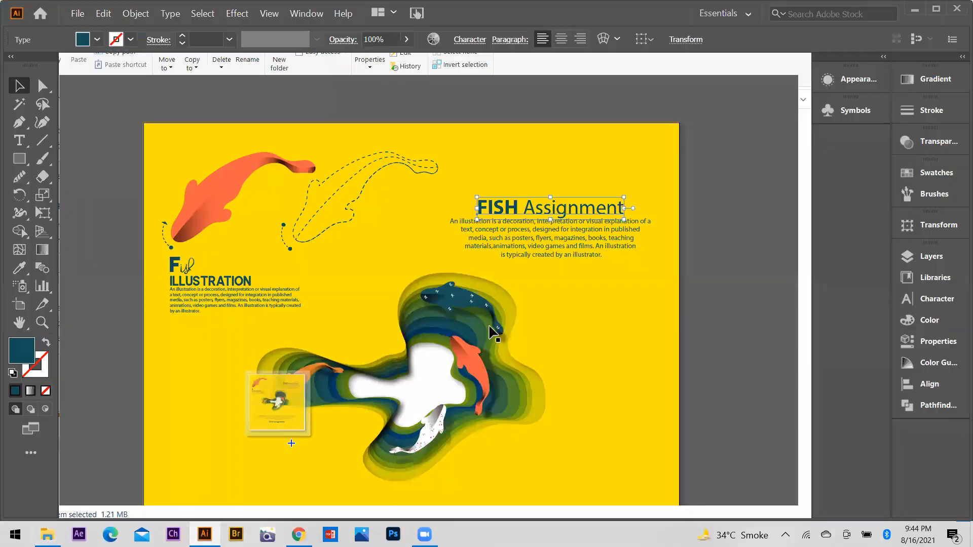
{"action": "scroll", "coordinate": [595, 284], "scroll_direction": "down", "scroll_amount": 4}
{"action": "left_click_drag", "start_coordinate": [556, 291], "coordinate": [398, 315]}
{"action": "scroll", "coordinate": [413, 315], "scroll_direction": "up", "scroll_amount": 1}
{"action": "left_click_drag", "start_coordinate": [467, 238], "coordinate": [386, 204]}
{"action": "scroll", "coordinate": [387, 203], "scroll_direction": "up", "scroll_amount": 1}
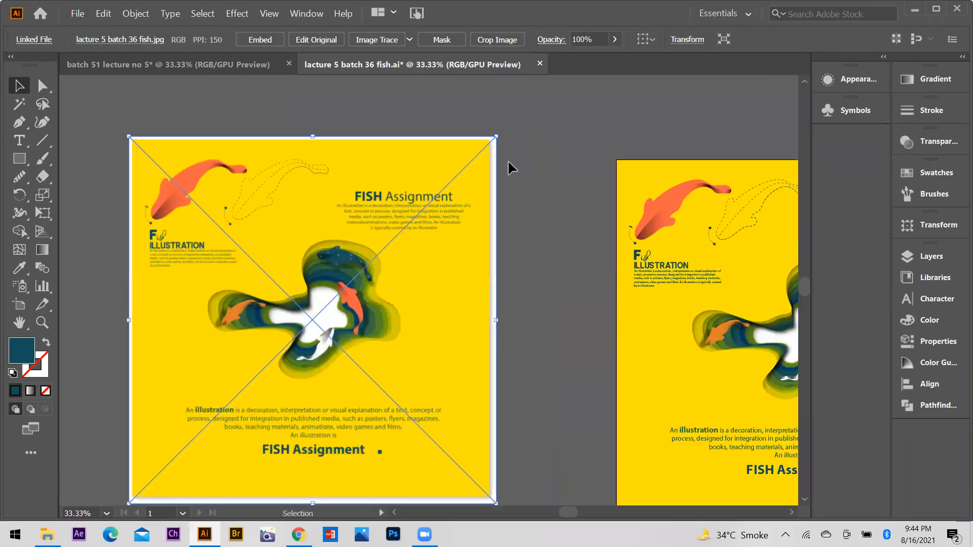
Inspect the orange fish in the placed image close up and delete the image from the canvas.
{"action": "scroll", "coordinate": [375, 198], "scroll_direction": "down", "scroll_amount": 1}
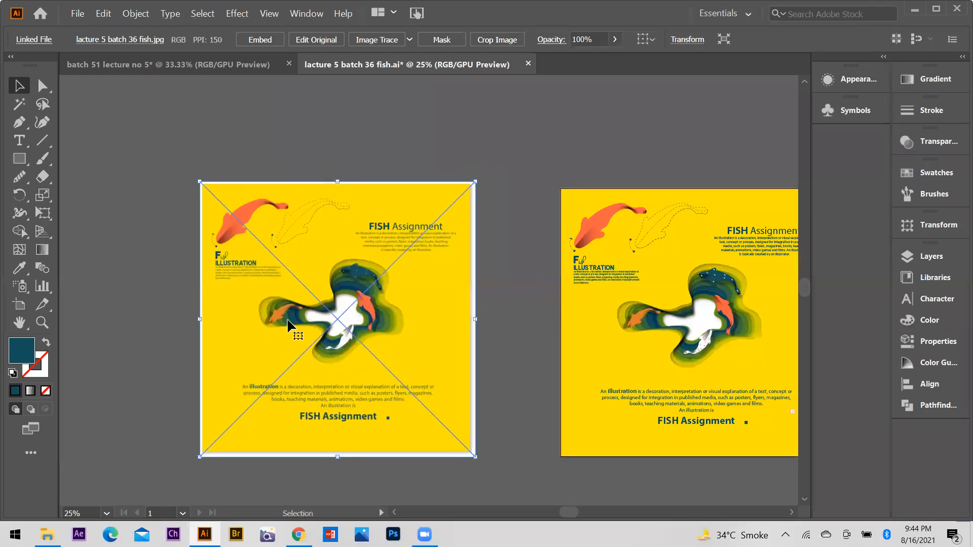
{"action": "scroll", "coordinate": [268, 225], "scroll_direction": "up", "scroll_amount": 3}
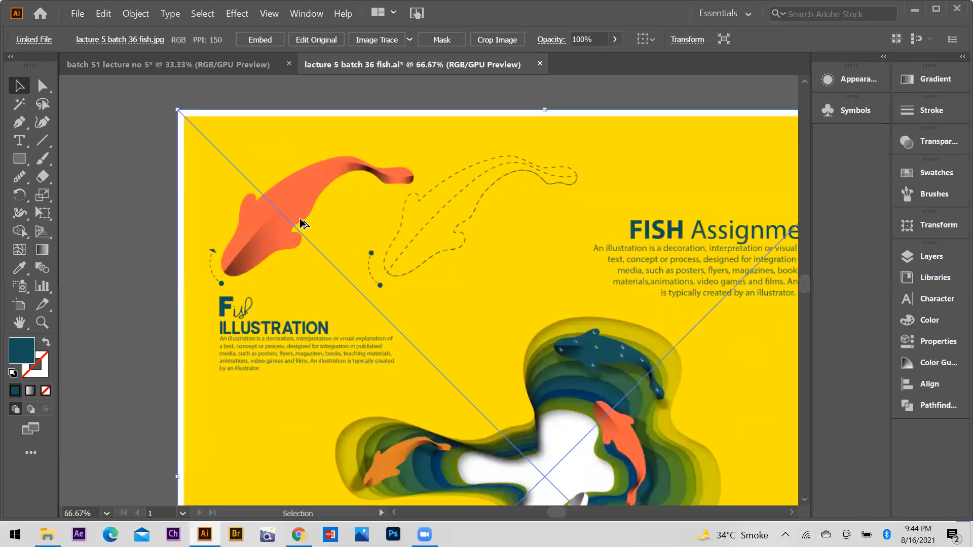
{"action": "scroll", "coordinate": [299, 274], "scroll_direction": "down", "scroll_amount": 2}
{"action": "scroll", "coordinate": [298, 276], "scroll_direction": "up", "scroll_amount": 3}
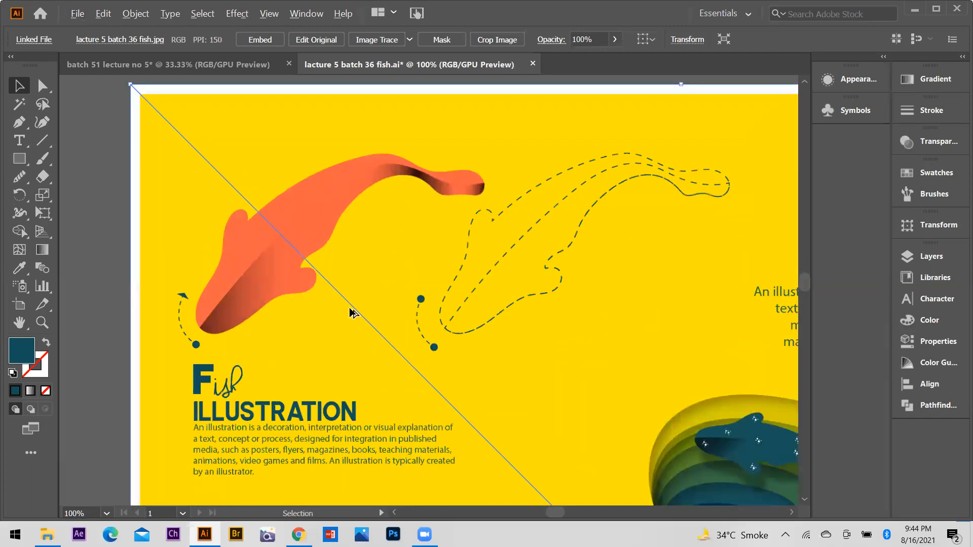
{"action": "scroll", "coordinate": [355, 319], "scroll_direction": "down", "scroll_amount": 3}
{"action": "scroll", "coordinate": [383, 312], "scroll_direction": "down", "scroll_amount": 3}
{"action": "key", "text": "Delete"}
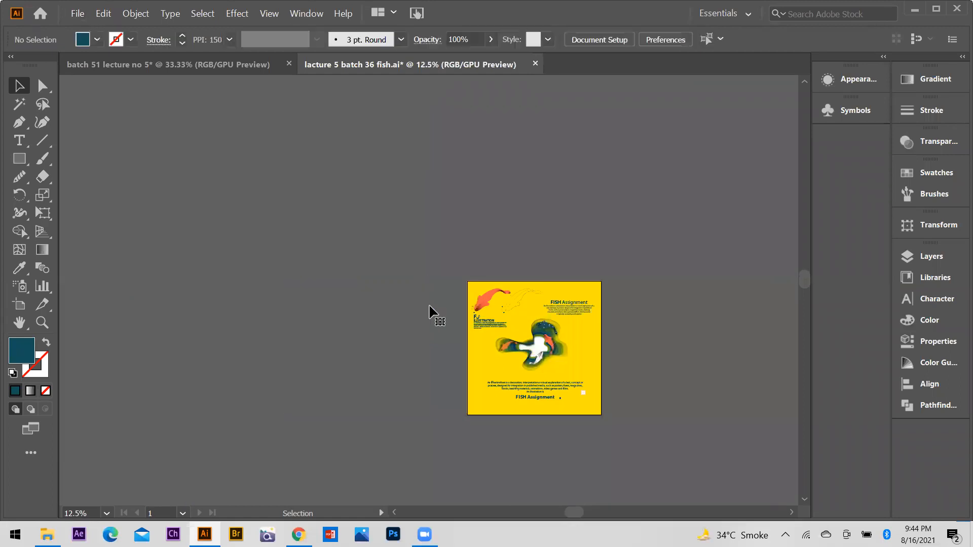
Place lacture 5 batch 36 fish.jpg from the batch 36 folder on the empty canvas to the left of the artboard.
{"action": "left_click", "coordinate": [914, 10]}
{"action": "left_click_drag", "start_coordinate": [198, 152], "coordinate": [341, 304]}
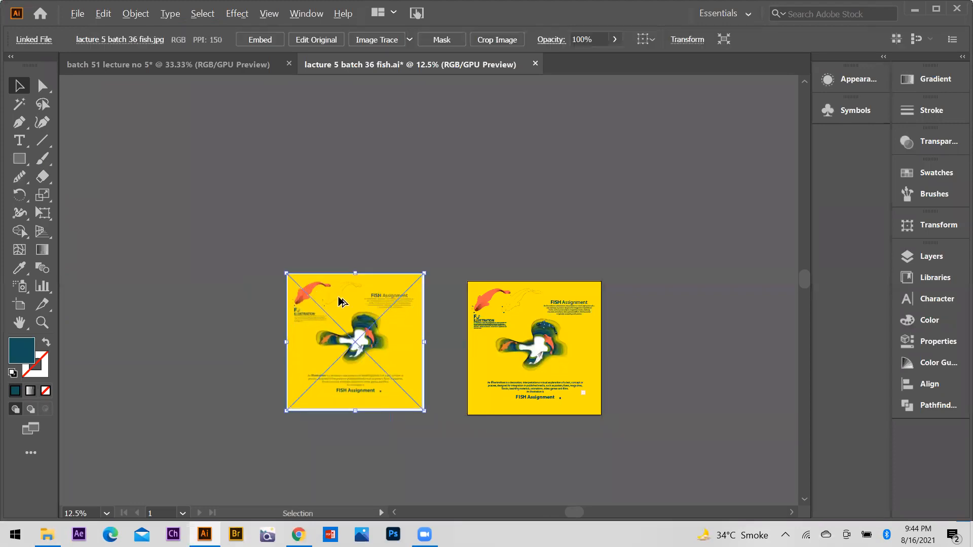
{"action": "scroll", "coordinate": [393, 307], "scroll_direction": "up", "scroll_amount": 4}
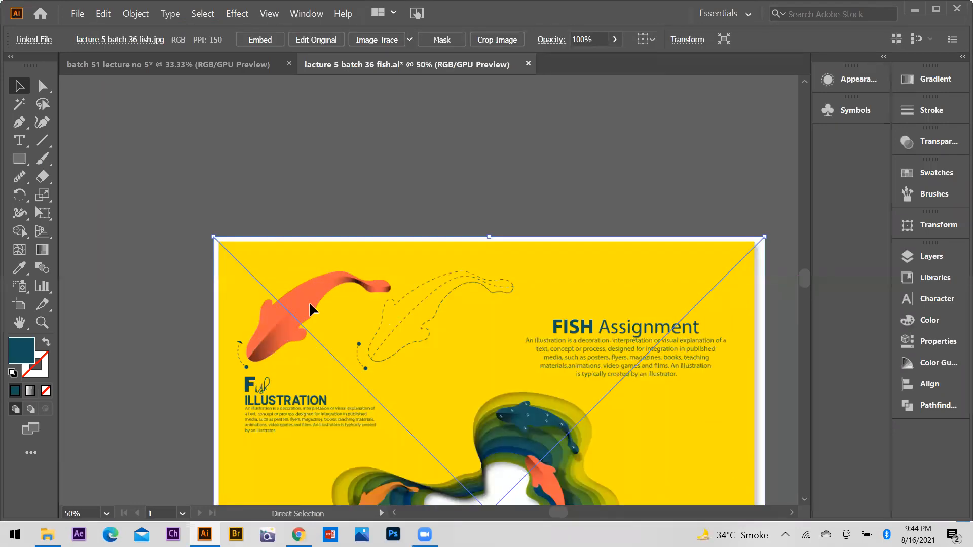
{"action": "scroll", "coordinate": [304, 305], "scroll_direction": "up", "scroll_amount": 3}
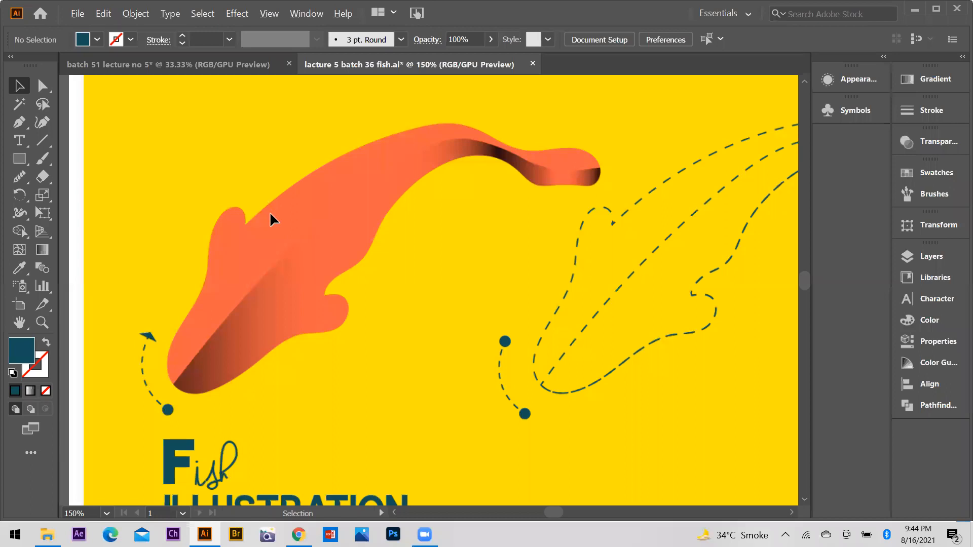
{"action": "scroll", "coordinate": [270, 212], "scroll_direction": "down", "scroll_amount": 2}
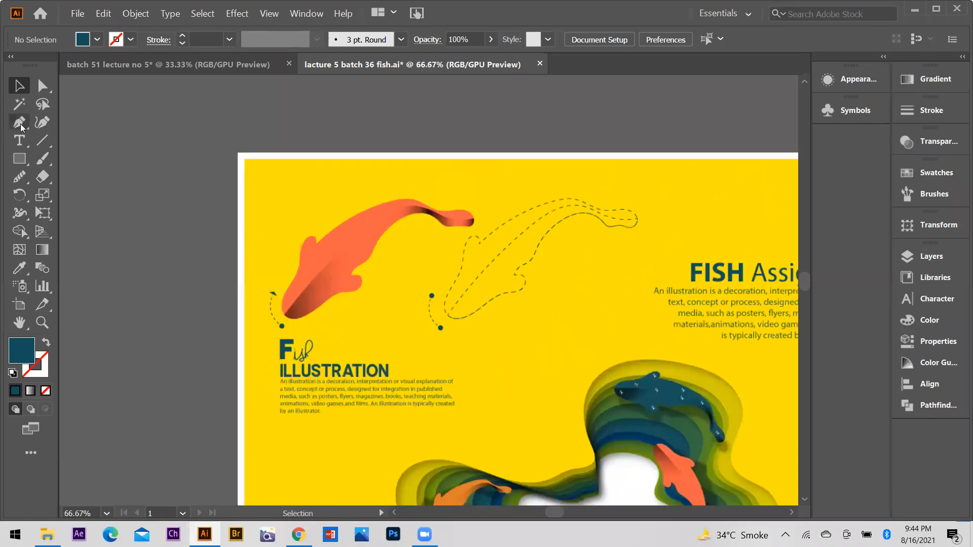
Start a Pen path with no fill and a teal stroke at the head tip of the large orange fish.
{"action": "left_click", "coordinate": [20, 125]}
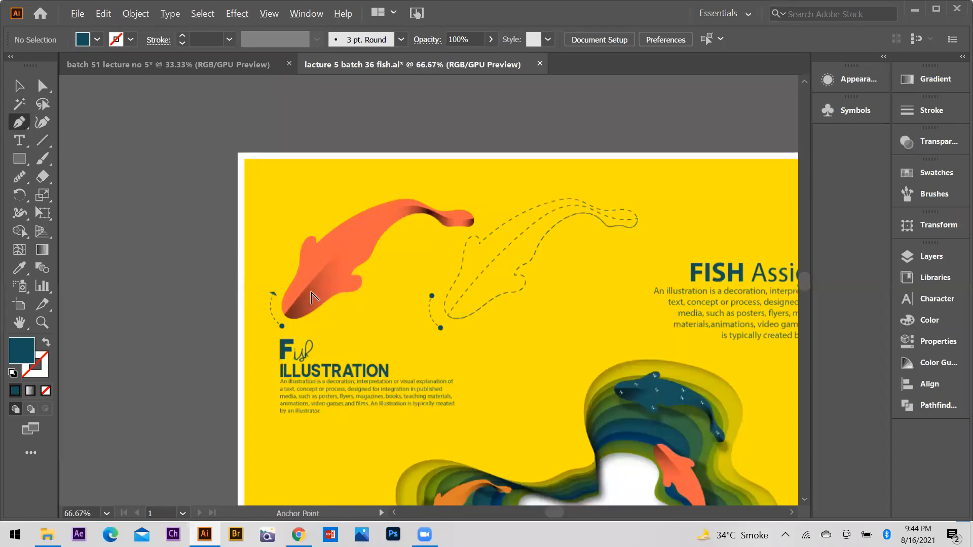
{"action": "scroll", "coordinate": [252, 350], "scroll_direction": "up", "scroll_amount": 2}
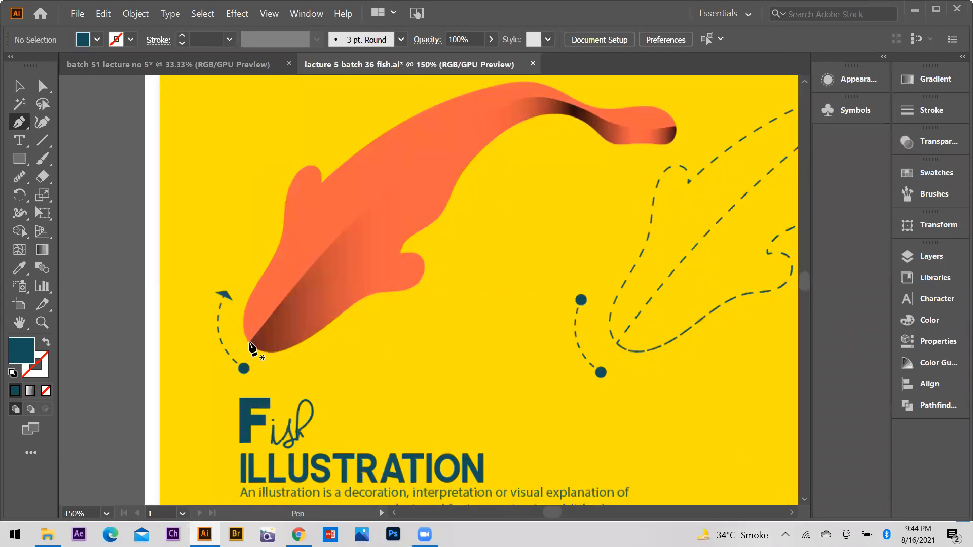
{"action": "key", "text": "shift+x"}
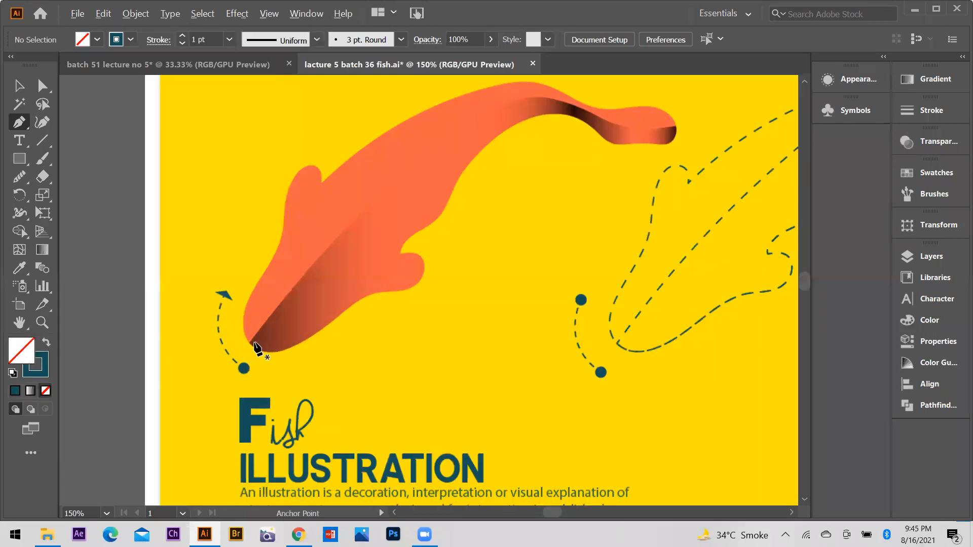
{"action": "scroll", "coordinate": [239, 350], "scroll_direction": "up", "scroll_amount": 3}
{"action": "left_click", "coordinate": [228, 343]}
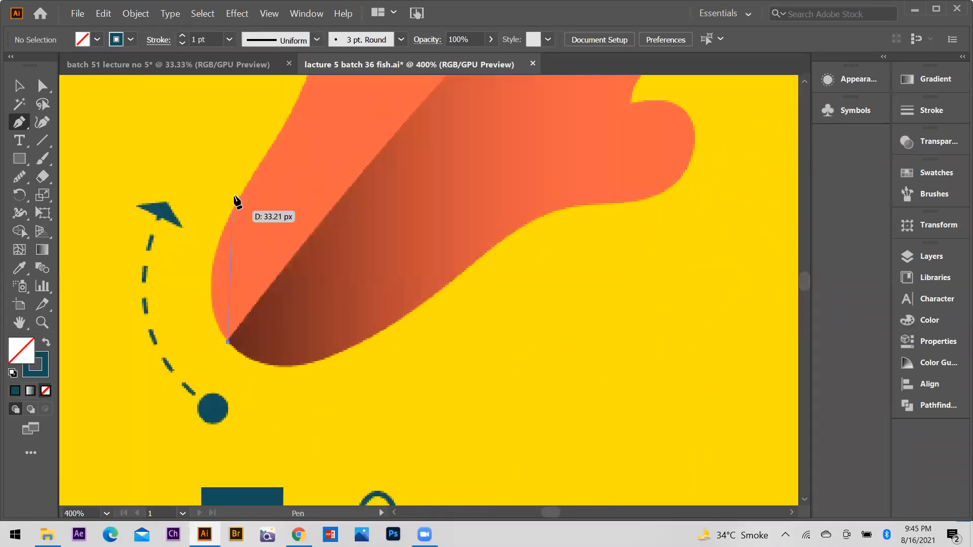
Trace the upper edge of the fish's head with curved Pen segments up to the base of the upper fin.
{"action": "scroll", "coordinate": [274, 258], "scroll_direction": "down", "scroll_amount": 1}
{"action": "scroll", "coordinate": [277, 264], "scroll_direction": "down", "scroll_amount": 1}
{"action": "left_click_drag", "start_coordinate": [269, 257], "coordinate": [311, 192]}
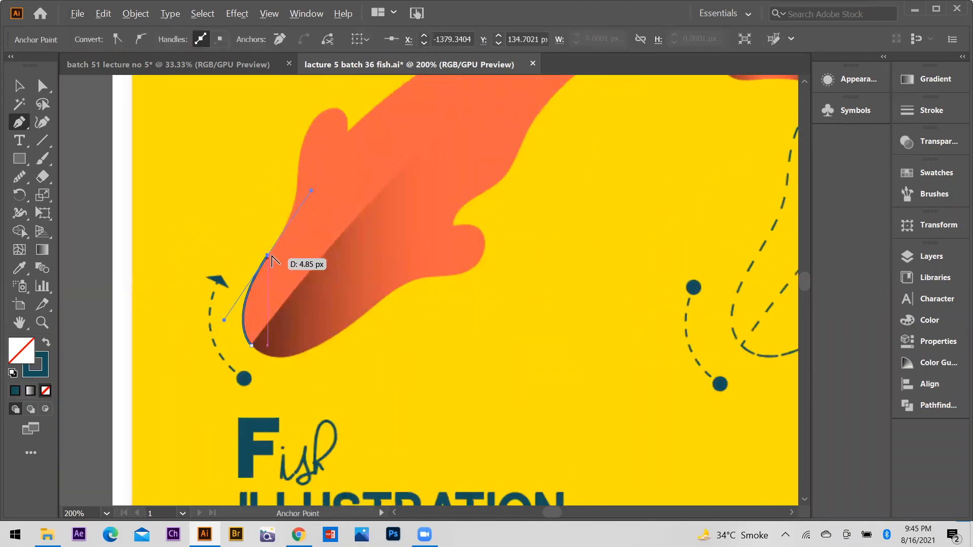
{"action": "left_click", "coordinate": [268, 256]}
{"action": "scroll", "coordinate": [297, 203], "scroll_direction": "up", "scroll_amount": 2}
{"action": "left_click_drag", "start_coordinate": [293, 213], "coordinate": [293, 128]}
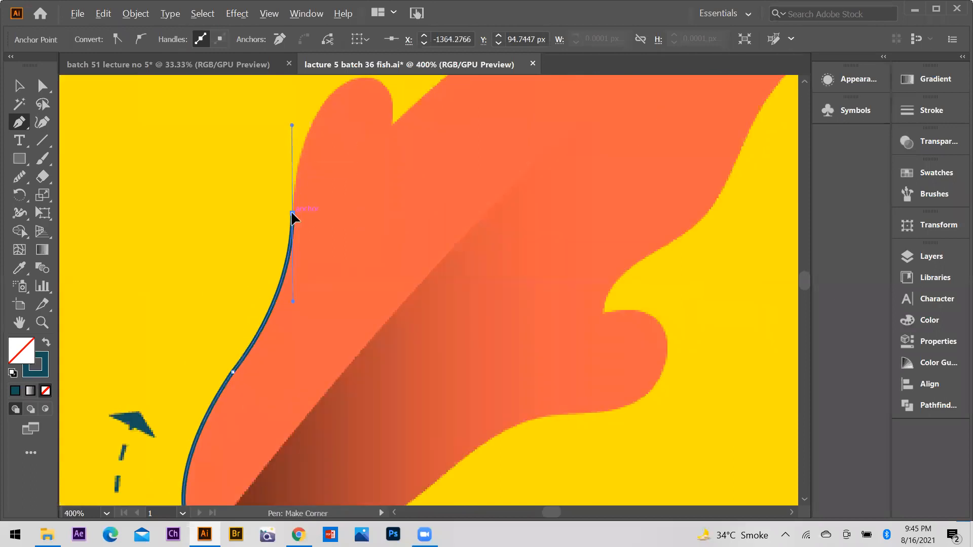
{"action": "left_click", "coordinate": [293, 213]}
Continue the Pen path around the rounded upper fin to the notch where it meets the body.
{"action": "scroll", "coordinate": [374, 148], "scroll_direction": "up", "scroll_amount": 1}
{"action": "left_click_drag", "start_coordinate": [367, 112], "coordinate": [435, 108]}
{"action": "left_click", "coordinate": [367, 112]}
{"action": "scroll", "coordinate": [355, 155], "scroll_direction": "down", "scroll_amount": 1}
{"action": "scroll", "coordinate": [376, 147], "scroll_direction": "up", "scroll_amount": 3}
{"action": "left_click_drag", "start_coordinate": [386, 186], "coordinate": [370, 298]}
{"action": "left_click", "coordinate": [386, 187]}
Trace the fish's back with a long curved segment from the fin notch towards the highest point of the body.
{"action": "scroll", "coordinate": [334, 228], "scroll_direction": "down", "scroll_amount": 4}
{"action": "scroll", "coordinate": [532, 131], "scroll_direction": "up", "scroll_amount": 1}
{"action": "scroll", "coordinate": [527, 131], "scroll_direction": "up", "scroll_amount": 2}
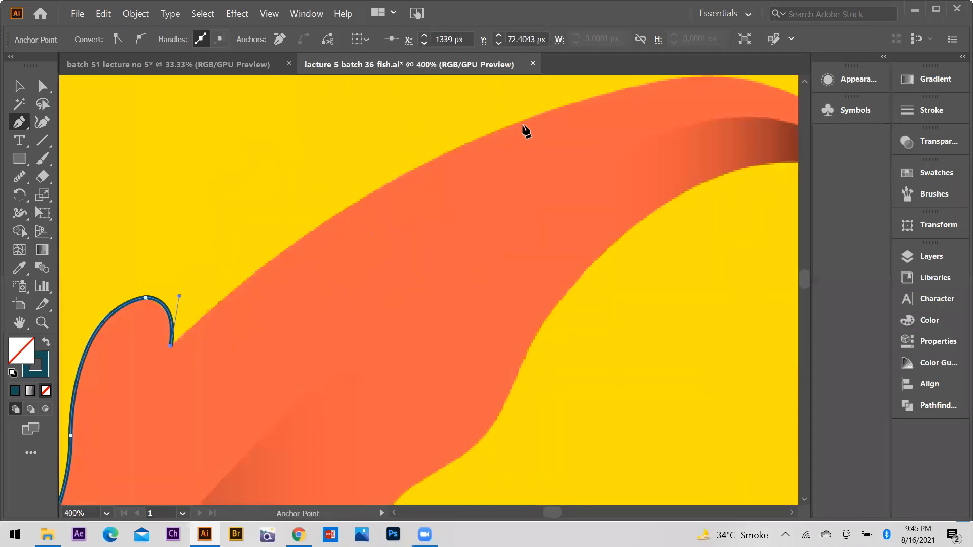
{"action": "left_click_drag", "start_coordinate": [522, 118], "coordinate": [649, 100]}
{"action": "scroll", "coordinate": [730, 202], "scroll_direction": "up", "scroll_amount": 5}
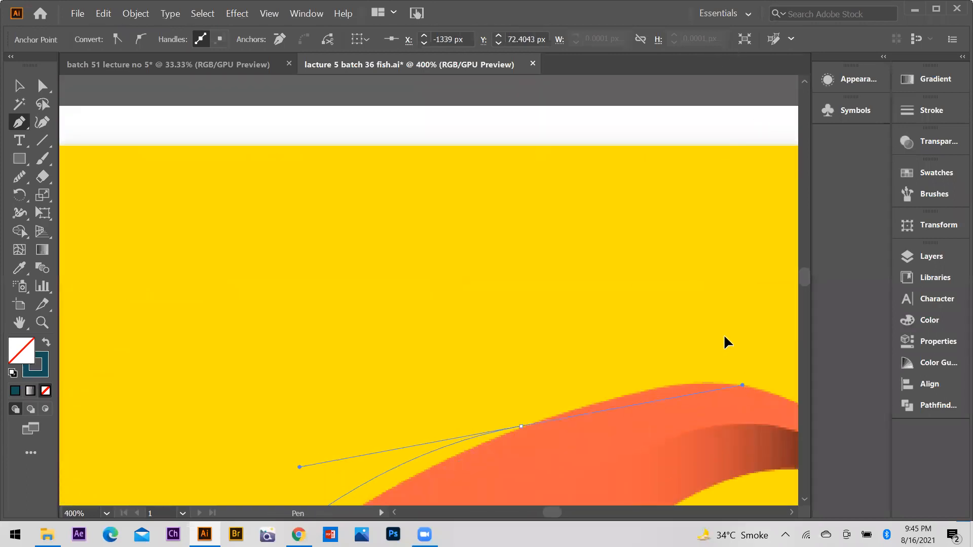
{"action": "left_click_drag", "start_coordinate": [713, 338], "coordinate": [699, 357]}
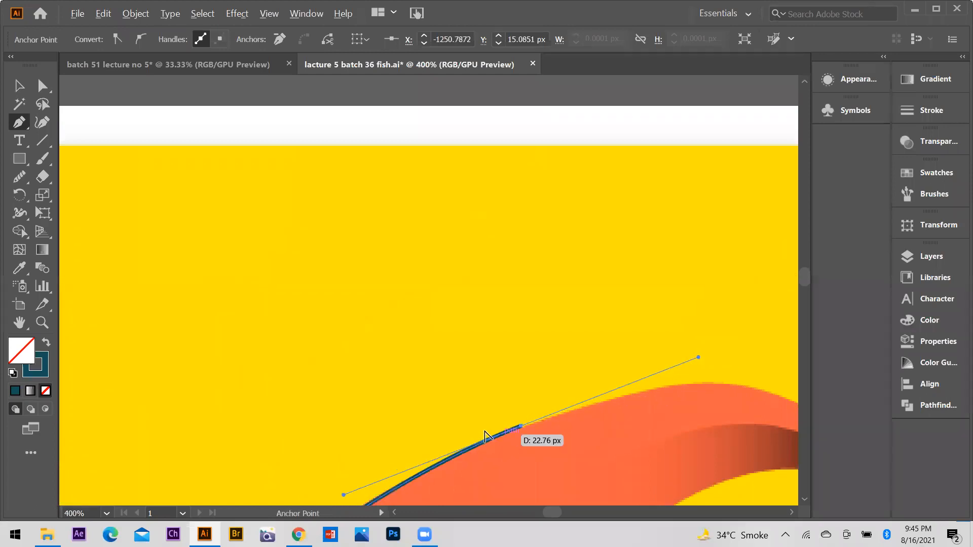
{"action": "left_click", "coordinate": [520, 427]}
Extend the Pen path over the crest of the fish's back to where the body slopes towards the tail.
{"action": "scroll", "coordinate": [347, 385], "scroll_direction": "down", "scroll_amount": 4}
{"action": "scroll", "coordinate": [445, 386], "scroll_direction": "down", "scroll_amount": 1}
{"action": "scroll", "coordinate": [445, 375], "scroll_direction": "up", "scroll_amount": 5}
{"action": "mouse_move", "coordinate": [508, 341]}
{"action": "left_mouse_down"}
{"action": "mouse_move", "coordinate": [603, 439]}
{"action": "mouse_move", "coordinate": [651, 417]}
{"action": "left_mouse_up"}
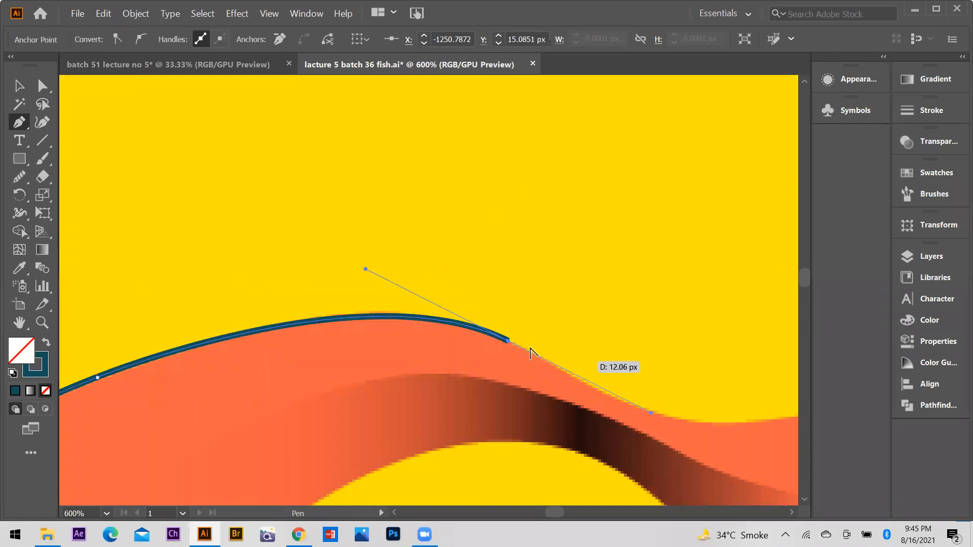
{"action": "left_click", "coordinate": [509, 342]}
Continue the Pen path down the slope of the back and through the dip to the start of the tail.
{"action": "scroll", "coordinate": [426, 350], "scroll_direction": "down", "scroll_amount": 2}
{"action": "scroll", "coordinate": [599, 387], "scroll_direction": "down", "scroll_amount": 1}
{"action": "scroll", "coordinate": [599, 387], "scroll_direction": "up", "scroll_amount": 2}
{"action": "mouse_move", "coordinate": [600, 363]}
{"action": "left_mouse_down"}
{"action": "mouse_move", "coordinate": [714, 328]}
{"action": "mouse_move", "coordinate": [733, 339]}
{"action": "left_mouse_up"}
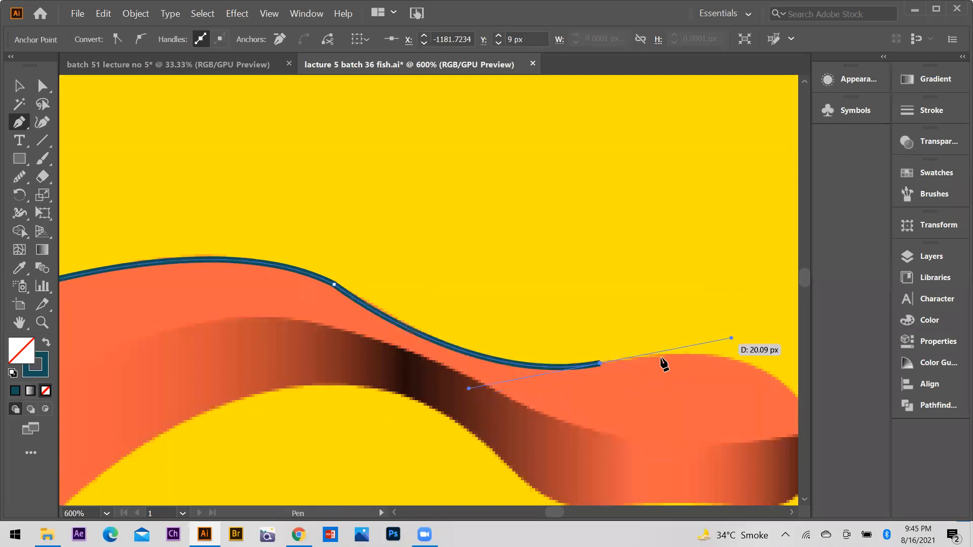
{"action": "left_click", "coordinate": [600, 364]}
{"action": "scroll", "coordinate": [600, 361], "scroll_direction": "down", "scroll_amount": 2}
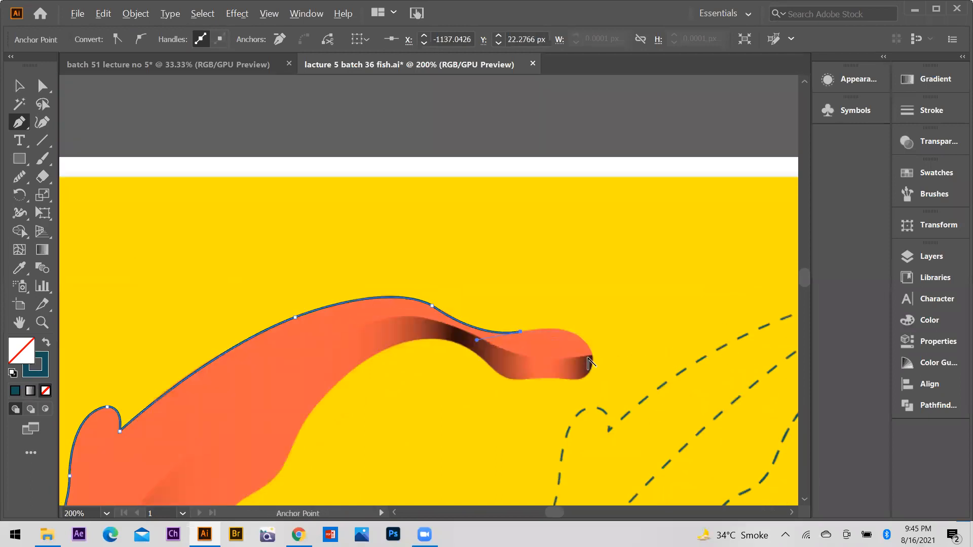
Trace the rounded upper edge of the tail with a curved Pen segment ending at the tail's outer tip.
{"action": "scroll", "coordinate": [601, 358], "scroll_direction": "up", "scroll_amount": 3}
{"action": "mouse_move", "coordinate": [602, 349]}
{"action": "left_mouse_down"}
{"action": "mouse_move", "coordinate": [626, 463]}
{"action": "mouse_move", "coordinate": [606, 451]}
{"action": "mouse_move", "coordinate": [599, 376]}
{"action": "left_mouse_up"}
{"action": "scroll", "coordinate": [600, 362], "scroll_direction": "down", "scroll_amount": 1}
{"action": "scroll", "coordinate": [600, 357], "scroll_direction": "down", "scroll_amount": 1}
{"action": "key", "text": "ctrl+z"}
{"action": "mouse_move", "coordinate": [599, 335]}
{"action": "left_mouse_down"}
{"action": "mouse_move", "coordinate": [600, 434]}
{"action": "mouse_move", "coordinate": [638, 450]}
{"action": "left_mouse_up"}
{"action": "scroll", "coordinate": [598, 324], "scroll_direction": "down", "scroll_amount": 2}
{"action": "left_click", "coordinate": [597, 299]}
Trace the tail's lower edge and continue the Pen path along the narrow underside to the start of the belly.
{"action": "mouse_move", "coordinate": [549, 350]}
{"action": "left_mouse_down"}
{"action": "mouse_move", "coordinate": [480, 335]}
{"action": "mouse_move", "coordinate": [450, 363]}
{"action": "left_mouse_up"}
{"action": "left_click_drag", "start_coordinate": [408, 366], "coordinate": [409, 354]}
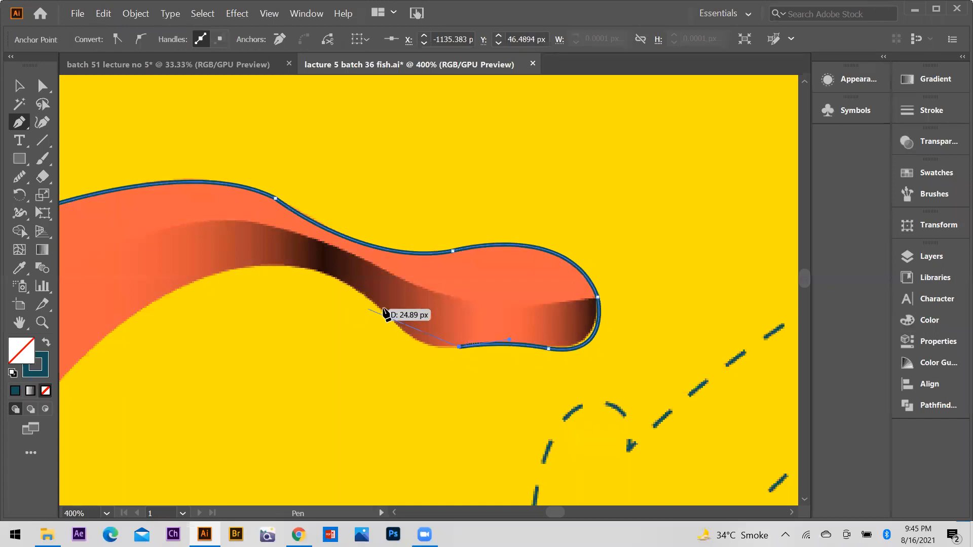
{"action": "left_click_drag", "start_coordinate": [376, 306], "coordinate": [342, 242]}
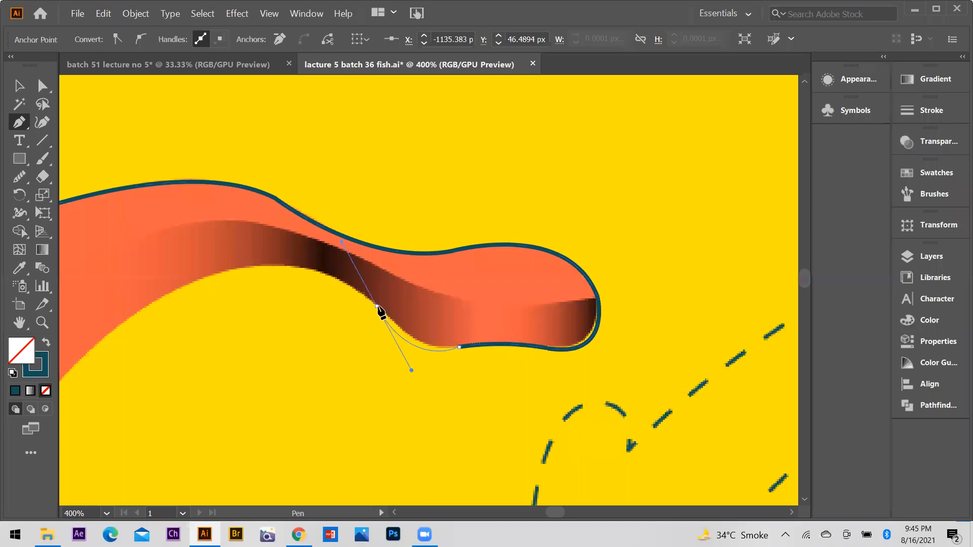
{"action": "left_click", "coordinate": [377, 306]}
{"action": "mouse_move", "coordinate": [206, 278]}
{"action": "left_mouse_down"}
{"action": "mouse_move", "coordinate": [195, 304]}
{"action": "mouse_move", "coordinate": [104, 334]}
{"action": "mouse_move", "coordinate": [103, 323]}
{"action": "left_mouse_up"}
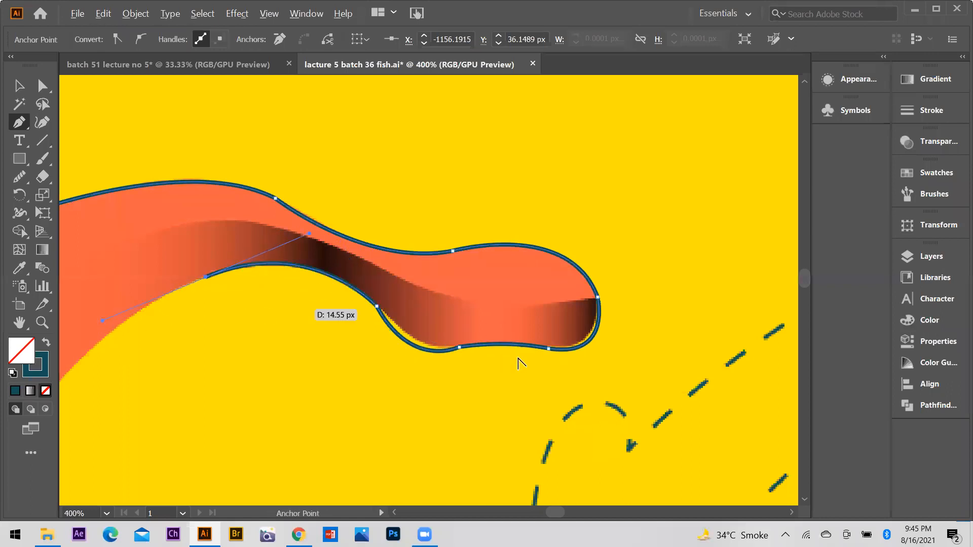
Trace the fish's belly with curved Pen segments from beneath the tail down towards the lower fin.
{"action": "scroll", "coordinate": [502, 355], "scroll_direction": "down", "scroll_amount": 5}
{"action": "scroll", "coordinate": [449, 309], "scroll_direction": "up", "scroll_amount": 5}
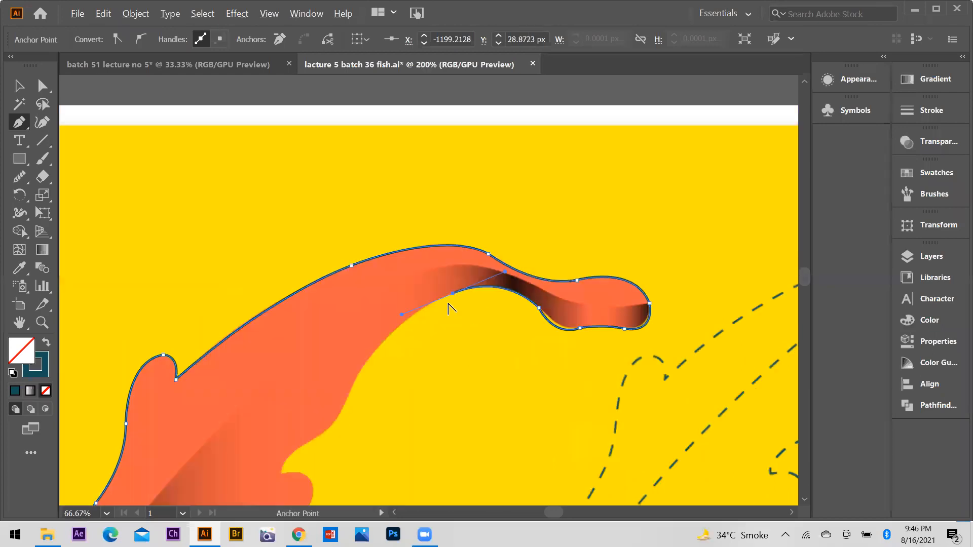
{"action": "mouse_move", "coordinate": [368, 361]}
{"action": "left_mouse_down"}
{"action": "mouse_move", "coordinate": [365, 385]}
{"action": "mouse_move", "coordinate": [331, 411]}
{"action": "mouse_move", "coordinate": [333, 392]}
{"action": "mouse_move", "coordinate": [324, 420]}
{"action": "left_mouse_up"}
{"action": "left_click", "coordinate": [368, 360]}
{"action": "scroll", "coordinate": [361, 383], "scroll_direction": "down", "scroll_amount": 1}
{"action": "scroll", "coordinate": [361, 386], "scroll_direction": "up", "scroll_amount": 1}
{"action": "left_click", "coordinate": [333, 388]}
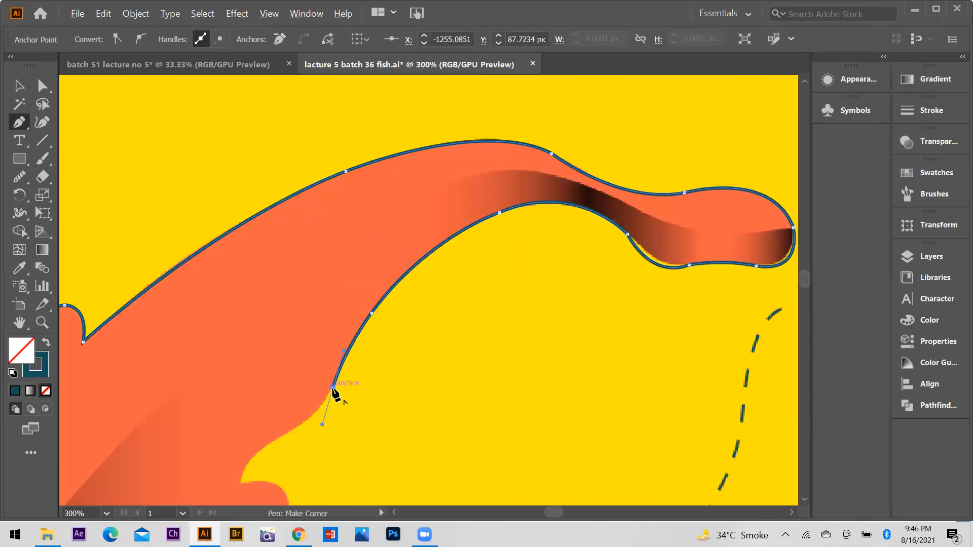
Continue the Pen path along the lower body into the notch above the lower fin.
{"action": "mouse_move", "coordinate": [273, 441]}
{"action": "left_mouse_down"}
{"action": "mouse_move", "coordinate": [221, 463]}
{"action": "mouse_move", "coordinate": [261, 461]}
{"action": "mouse_move", "coordinate": [230, 462]}
{"action": "mouse_move", "coordinate": [244, 515]}
{"action": "mouse_move", "coordinate": [241, 472]}
{"action": "left_mouse_up"}
{"action": "left_click", "coordinate": [274, 442]}
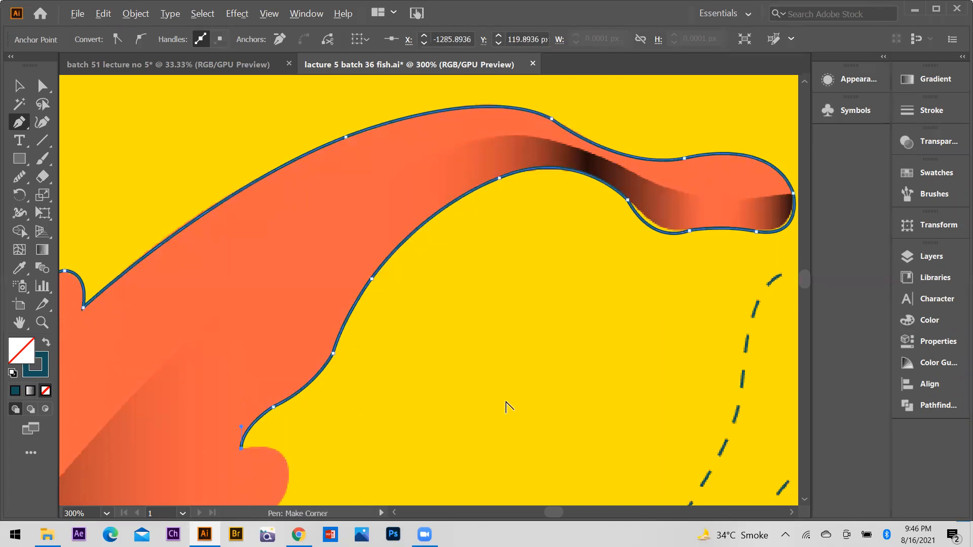
{"action": "scroll", "coordinate": [506, 404], "scroll_direction": "down", "scroll_amount": 3}
{"action": "scroll", "coordinate": [436, 479], "scroll_direction": "up", "scroll_amount": 3}
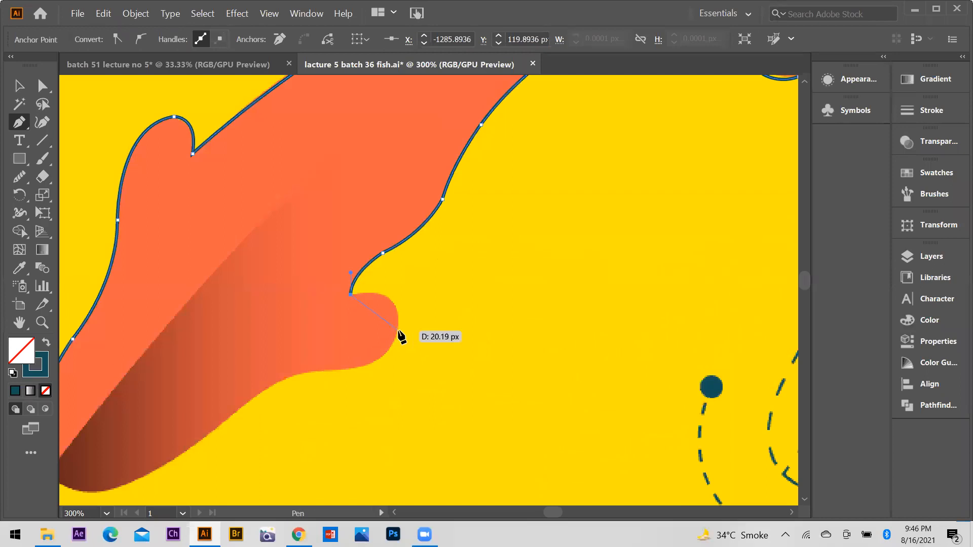
Trace the rounded lower fin with curved Pen segments from its notch to its underside.
{"action": "left_click_drag", "start_coordinate": [398, 329], "coordinate": [399, 383]}
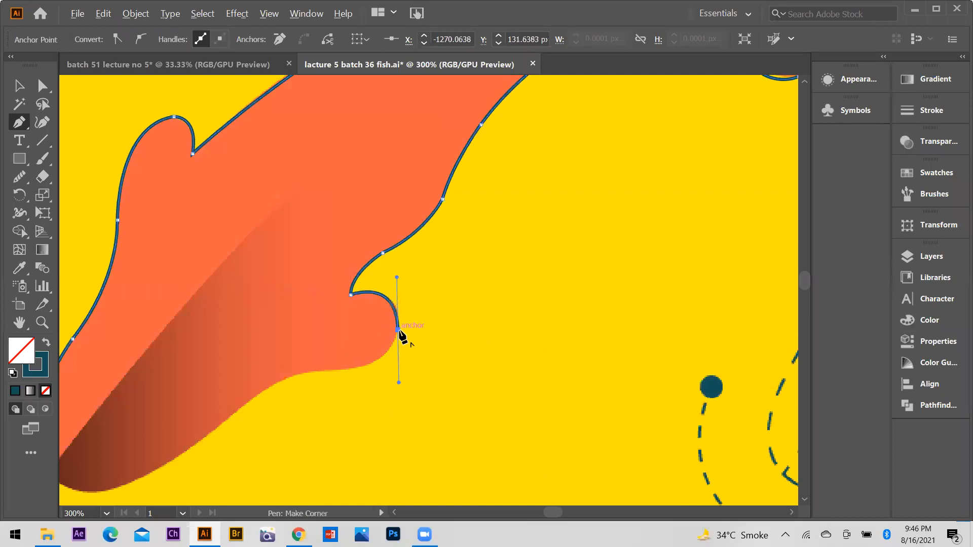
{"action": "left_click", "coordinate": [397, 330]}
{"action": "left_click_drag", "start_coordinate": [342, 372], "coordinate": [218, 426]}
{"action": "left_click", "coordinate": [341, 372]}
Trace the lower edge of the head and close the fish outline at its starting anchor.
{"action": "scroll", "coordinate": [602, 357], "scroll_direction": "down", "scroll_amount": 3}
{"action": "scroll", "coordinate": [507, 425], "scroll_direction": "up", "scroll_amount": 3}
{"action": "left_click", "coordinate": [445, 254]}
{"action": "left_click_drag", "start_coordinate": [240, 333], "coordinate": [198, 294]}
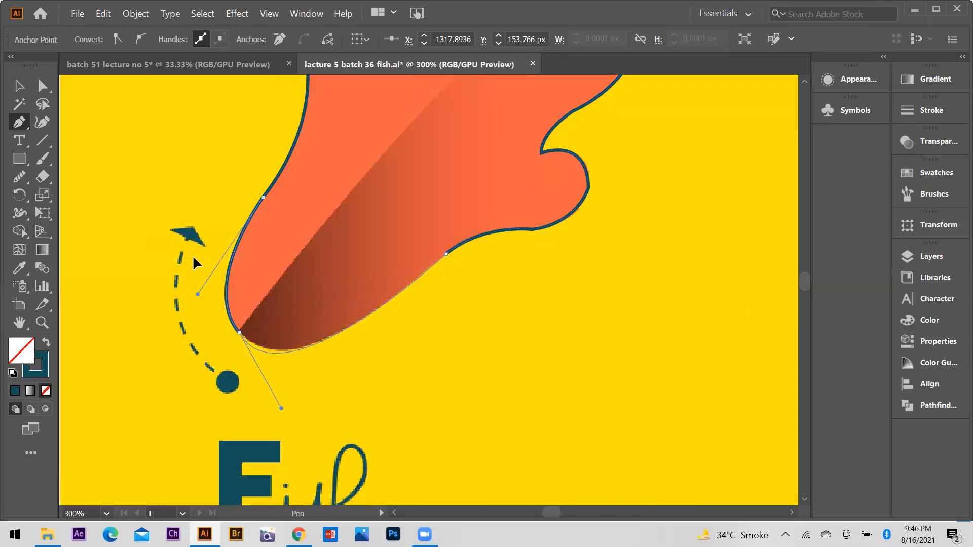
{"action": "scroll", "coordinate": [360, 289], "scroll_direction": "down", "scroll_amount": 3}
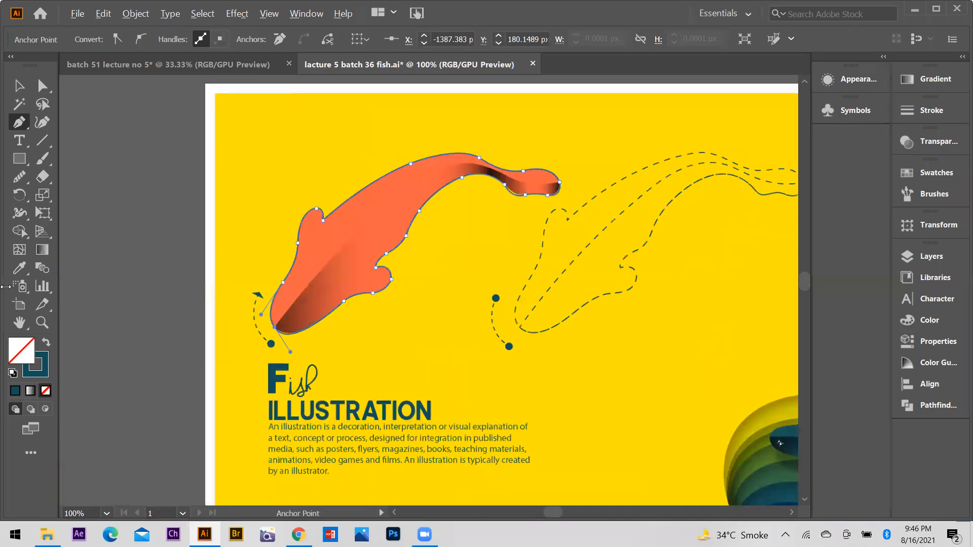
Smooth the fish outline along the back, tail, belly and head with the Smooth tool.
{"action": "scroll", "coordinate": [323, 294], "scroll_direction": "up", "scroll_amount": 2}
{"action": "left_click", "coordinate": [20, 177]}
{"action": "scroll", "coordinate": [374, 277], "scroll_direction": "down", "scroll_amount": 1}
{"action": "mouse_move", "coordinate": [415, 200]}
{"action": "left_mouse_down"}
{"action": "mouse_move", "coordinate": [411, 208]}
{"action": "mouse_move", "coordinate": [430, 175]}
{"action": "mouse_move", "coordinate": [494, 160]}
{"action": "left_mouse_up"}
{"action": "scroll", "coordinate": [573, 168], "scroll_direction": "up", "scroll_amount": 1}
{"action": "left_click_drag", "start_coordinate": [642, 110], "coordinate": [643, 108]}
{"action": "left_click_drag", "start_coordinate": [596, 152], "coordinate": [306, 220]}
{"action": "mouse_move", "coordinate": [260, 256]}
{"action": "left_mouse_down"}
{"action": "mouse_move", "coordinate": [221, 312]}
{"action": "mouse_move", "coordinate": [221, 350]}
{"action": "left_mouse_up"}
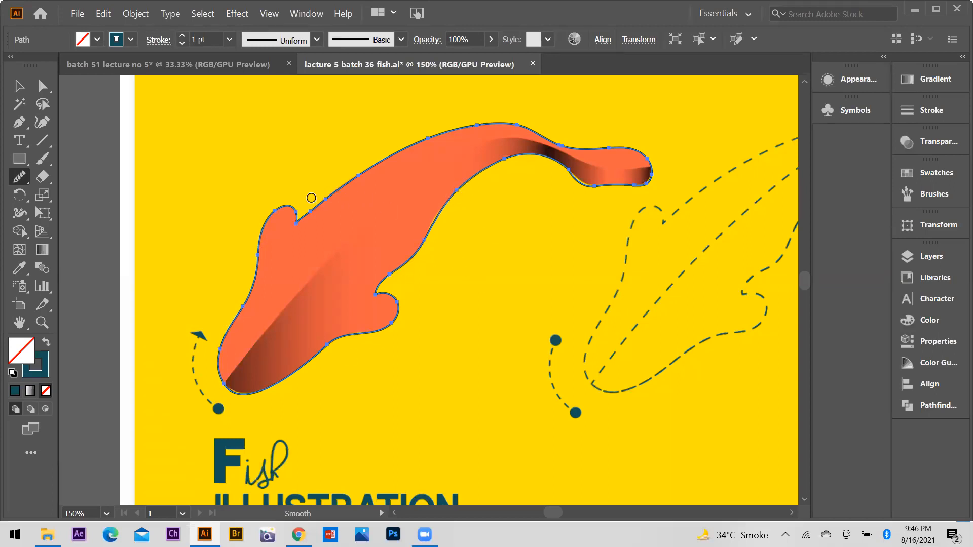
{"action": "scroll", "coordinate": [336, 248], "scroll_direction": "down", "scroll_amount": 2}
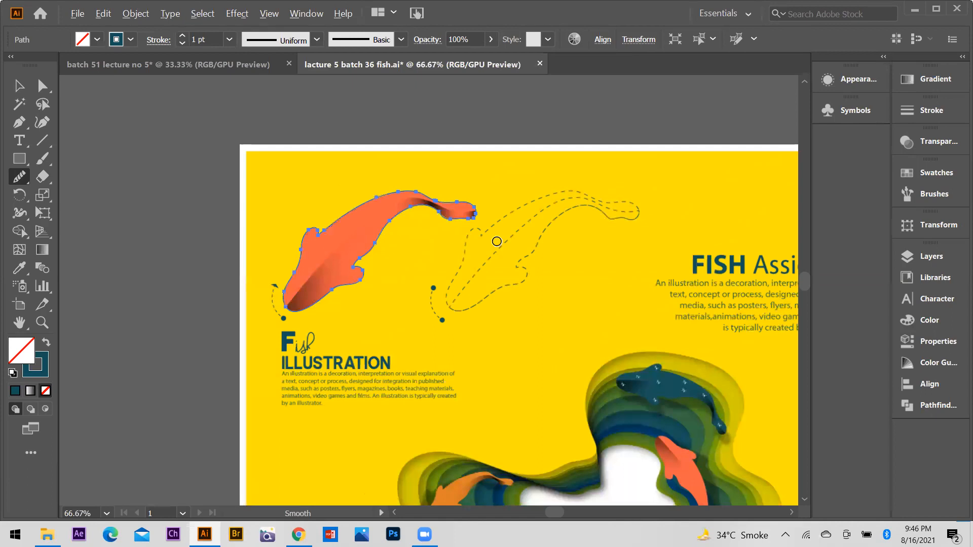
Try to move the smoothed fish outline and undo the move.
{"action": "scroll", "coordinate": [381, 240], "scroll_direction": "up", "scroll_amount": 3}
{"action": "scroll", "coordinate": [495, 238], "scroll_direction": "down", "scroll_amount": 1}
{"action": "left_click", "coordinate": [22, 87]}
{"action": "left_click", "coordinate": [547, 254]}
{"action": "scroll", "coordinate": [547, 253], "scroll_direction": "down", "scroll_amount": 1}
{"action": "scroll", "coordinate": [499, 256], "scroll_direction": "up", "scroll_amount": 2}
{"action": "left_click_drag", "start_coordinate": [432, 178], "coordinate": [449, 212]}
{"action": "key", "text": "ctrl+z"}
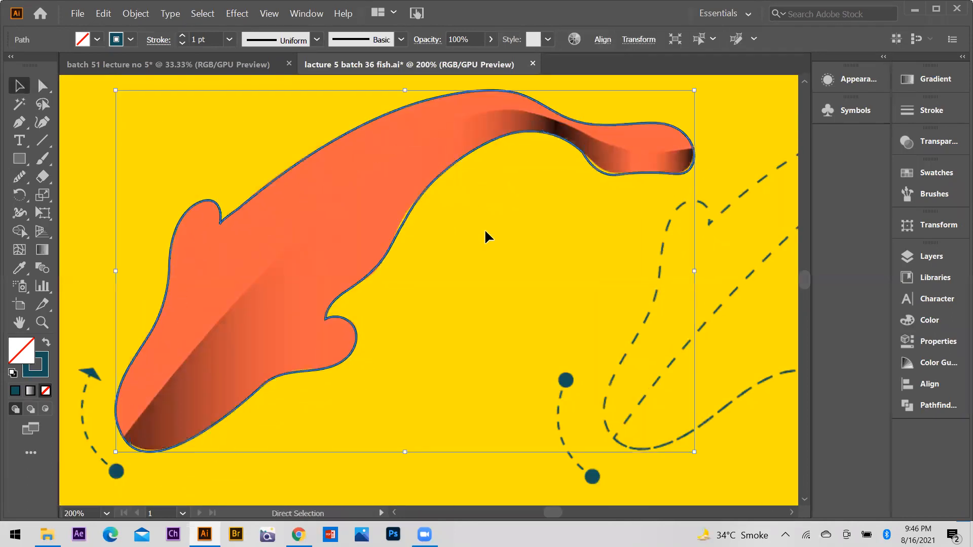
{"action": "scroll", "coordinate": [482, 233], "scroll_direction": "down", "scroll_amount": 1}
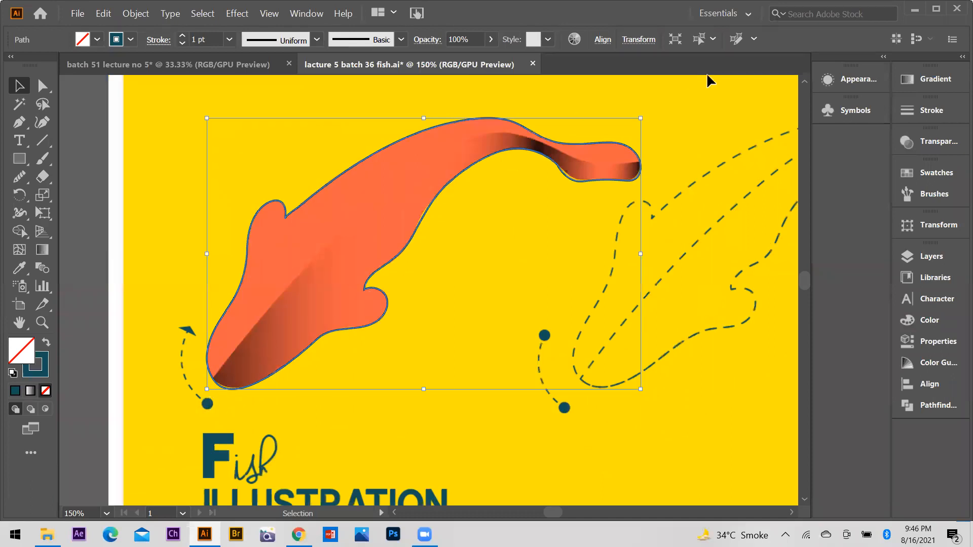
Start a Pen path below the fish's head and curve it upwards along the edge of the dark shading.
{"action": "scroll", "coordinate": [448, 234], "scroll_direction": "down", "scroll_amount": 1}
{"action": "key", "text": "p"}
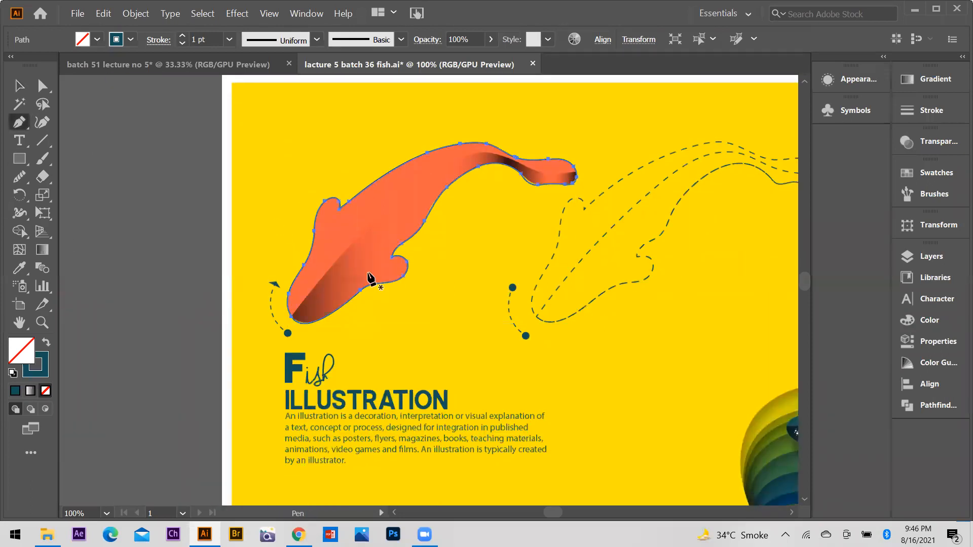
{"action": "scroll", "coordinate": [442, 327], "scroll_direction": "up", "scroll_amount": 1}
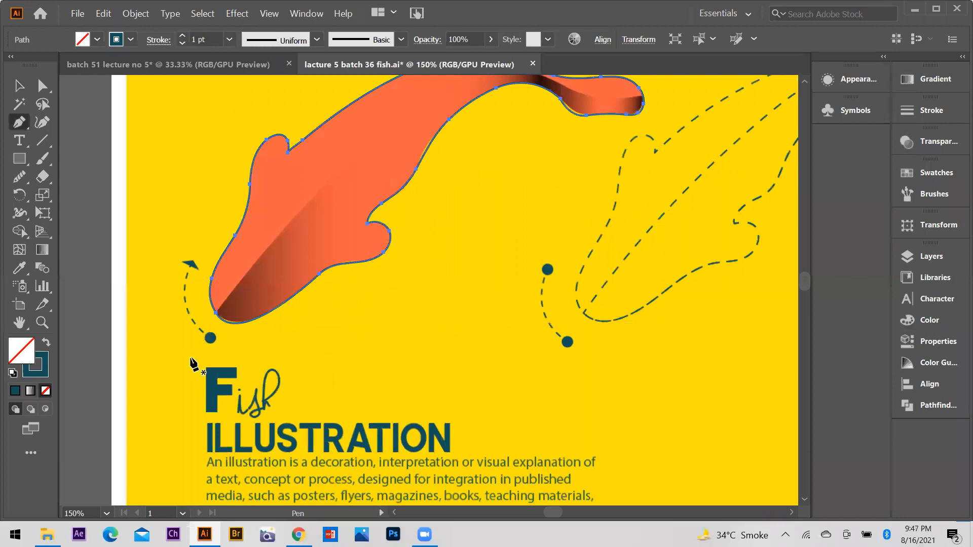
{"action": "left_click_drag", "start_coordinate": [282, 231], "coordinate": [357, 167]}
{"action": "left_click", "coordinate": [282, 233]}
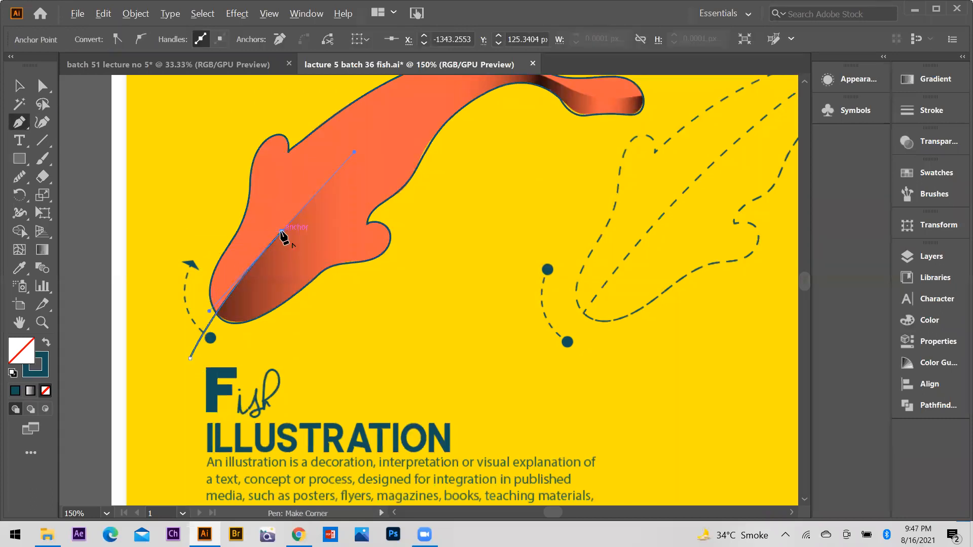
Extend the dividing Pen path in one long curve through the body to the shaded crest before the tail.
{"action": "scroll", "coordinate": [355, 239], "scroll_direction": "up", "scroll_amount": 2}
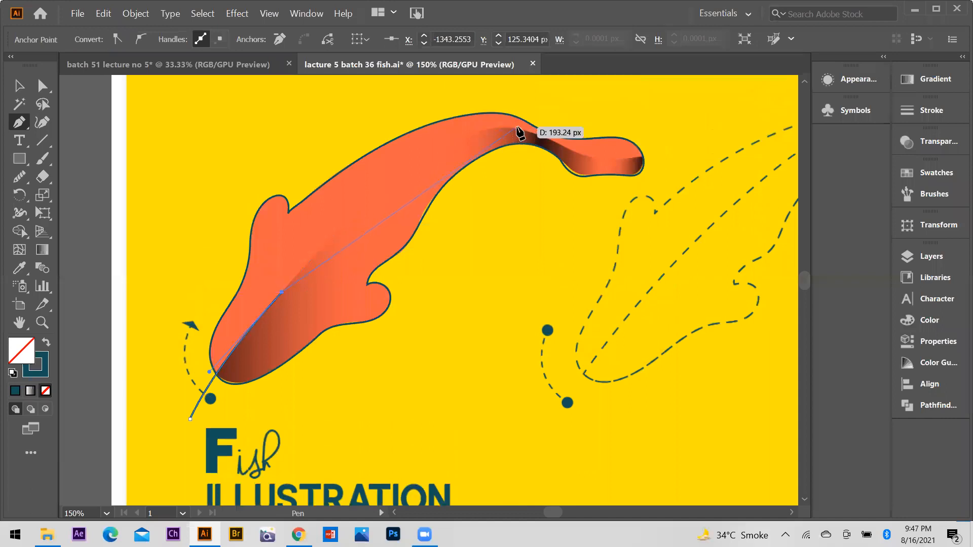
{"action": "left_click_drag", "start_coordinate": [516, 130], "coordinate": [646, 135]}
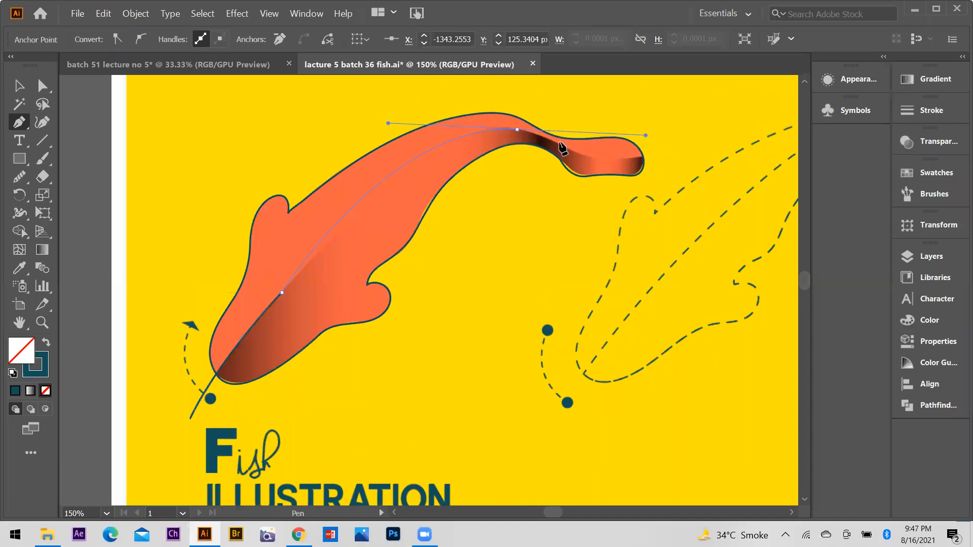
{"action": "left_click", "coordinate": [518, 129]}
{"action": "left_click_drag", "start_coordinate": [579, 154], "coordinate": [618, 152]}
{"action": "key", "text": "ctrl+z"}
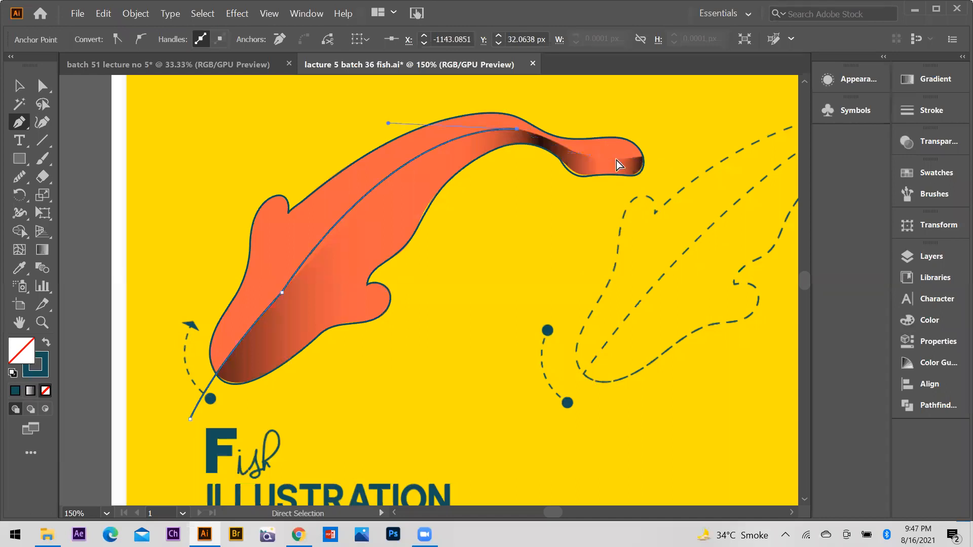
Continue the dividing Pen path along the tail's shading edge to a point just beyond the tail tip.
{"action": "scroll", "coordinate": [609, 161], "scroll_direction": "up", "scroll_amount": 2}
{"action": "left_click_drag", "start_coordinate": [532, 142], "coordinate": [587, 184]}
{"action": "left_click", "coordinate": [532, 142]}
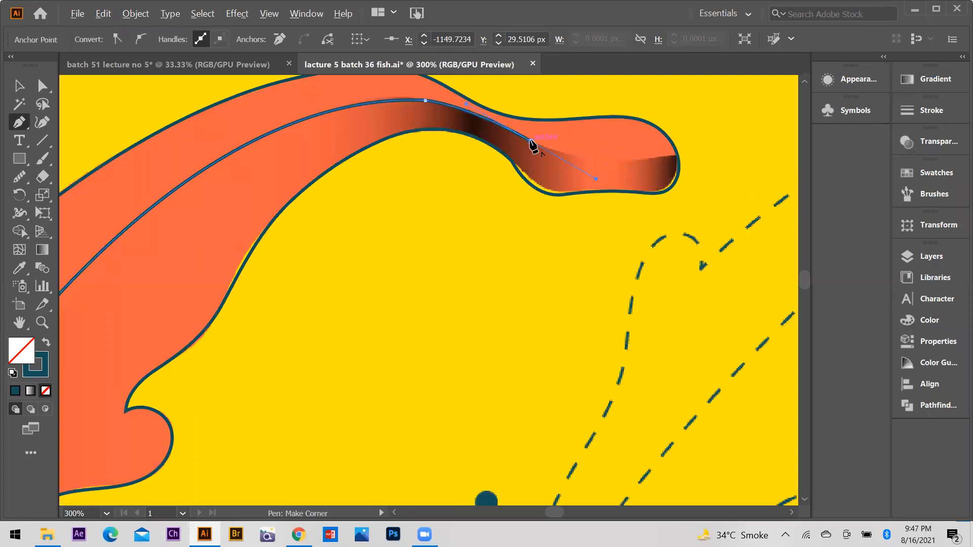
{"action": "left_click_drag", "start_coordinate": [688, 154], "coordinate": [770, 124]}
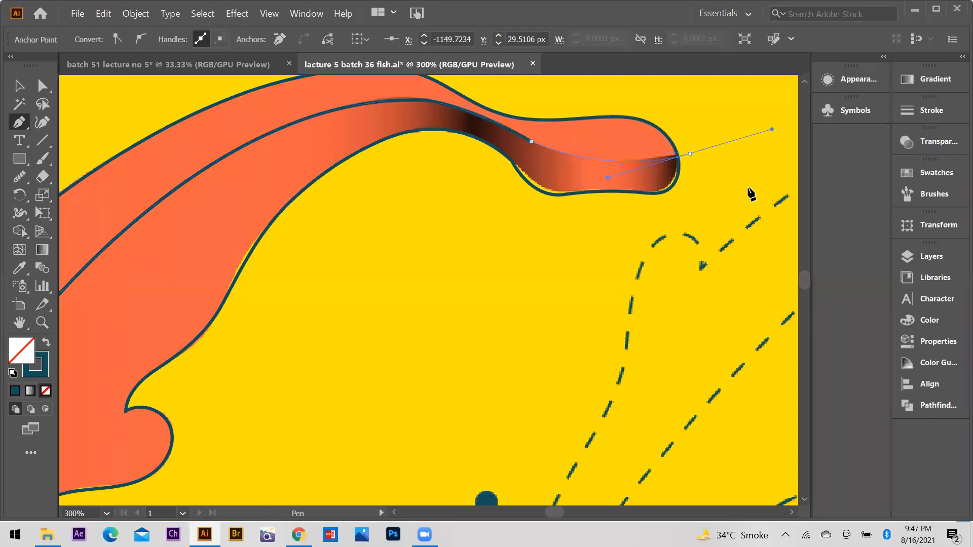
Close the dividing path by running it loosely outside the fish's lower side back to its starting anchor.
{"action": "scroll", "coordinate": [729, 206], "scroll_direction": "down", "scroll_amount": 2}
{"action": "scroll", "coordinate": [674, 278], "scroll_direction": "down", "scroll_amount": 1}
{"action": "left_click", "coordinate": [559, 341]}
{"action": "left_click", "coordinate": [466, 387]}
{"action": "left_click", "coordinate": [251, 404]}
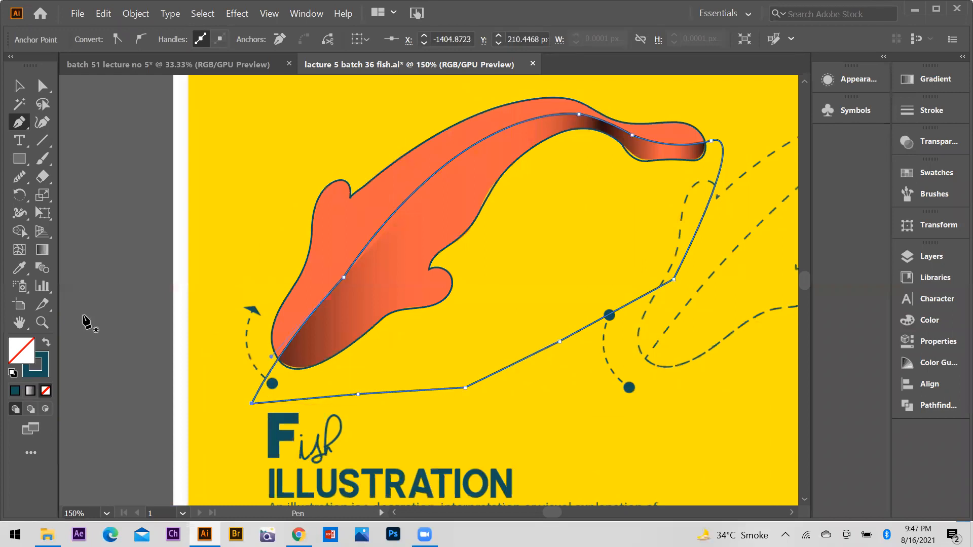
Smooth the dividing path where it passes through the fish's body and tail with the Smooth tool.
{"action": "left_click", "coordinate": [19, 85]}
{"action": "left_click", "coordinate": [456, 308]}
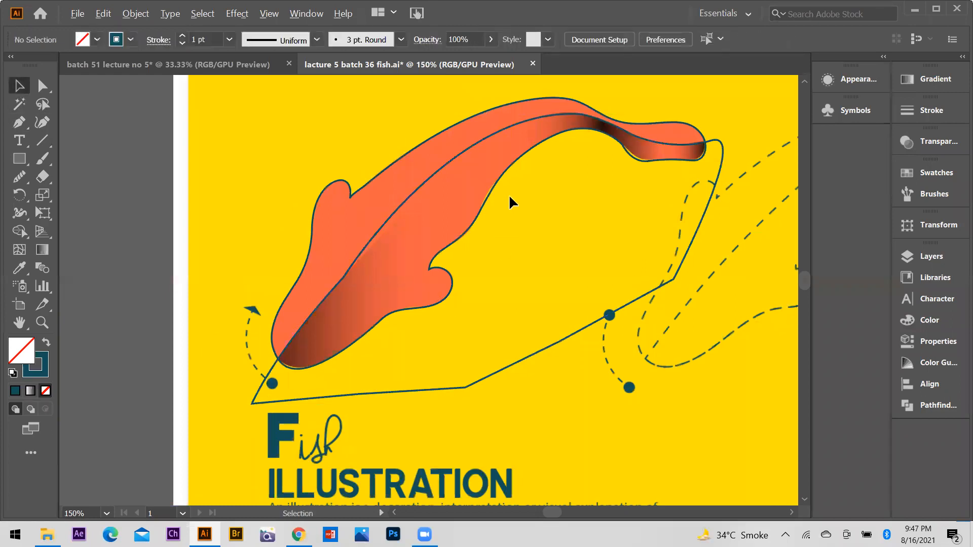
{"action": "scroll", "coordinate": [507, 200], "scroll_direction": "down", "scroll_amount": 2}
{"action": "scroll", "coordinate": [477, 248], "scroll_direction": "up", "scroll_amount": 1}
{"action": "scroll", "coordinate": [431, 240], "scroll_direction": "up", "scroll_amount": 1}
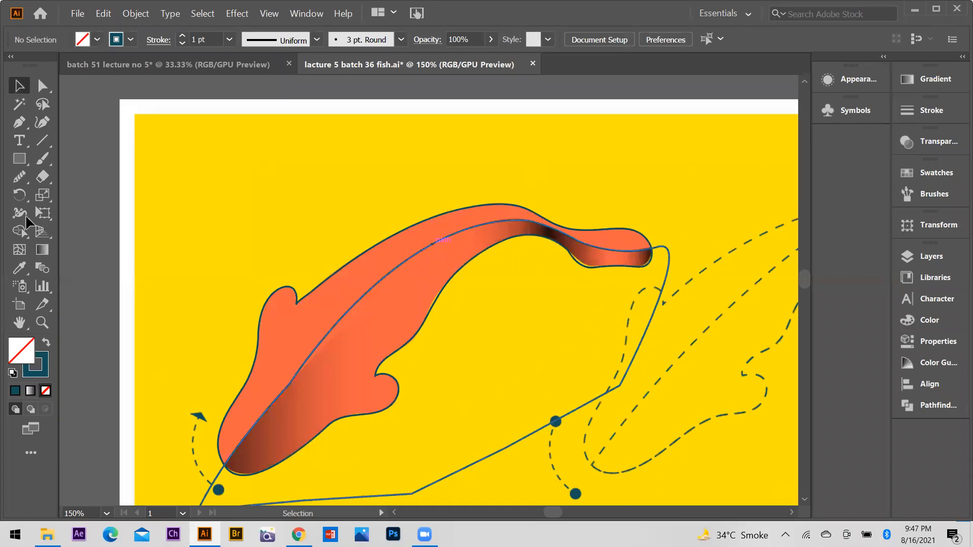
{"action": "key", "text": "ctrl+a"}
{"action": "left_click", "coordinate": [19, 176]}
{"action": "left_click_drag", "start_coordinate": [580, 240], "coordinate": [659, 249]}
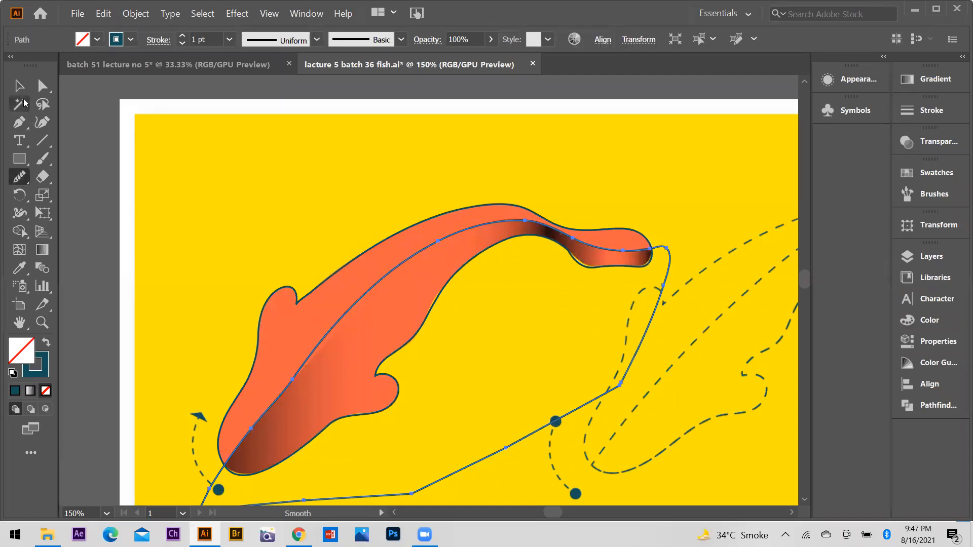
{"action": "left_click", "coordinate": [19, 85]}
{"action": "left_click", "coordinate": [170, 145]}
{"action": "scroll", "coordinate": [491, 221], "scroll_direction": "down", "scroll_amount": 2}
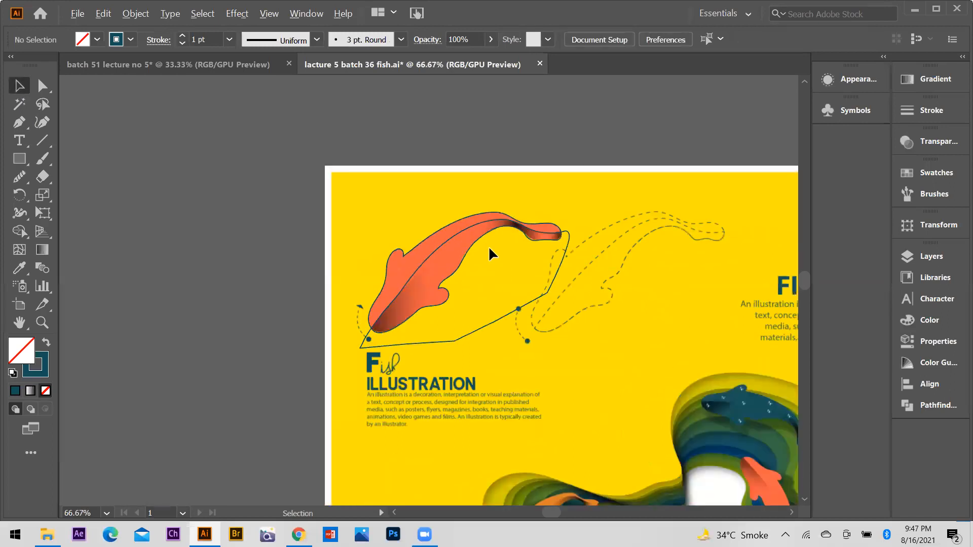
Select the fish outline and dividing path and place a duplicate of both on the empty canvas beside the artboard.
{"action": "key", "text": "ctrl+a"}
{"action": "scroll", "coordinate": [483, 291], "scroll_direction": "up", "scroll_amount": 1}
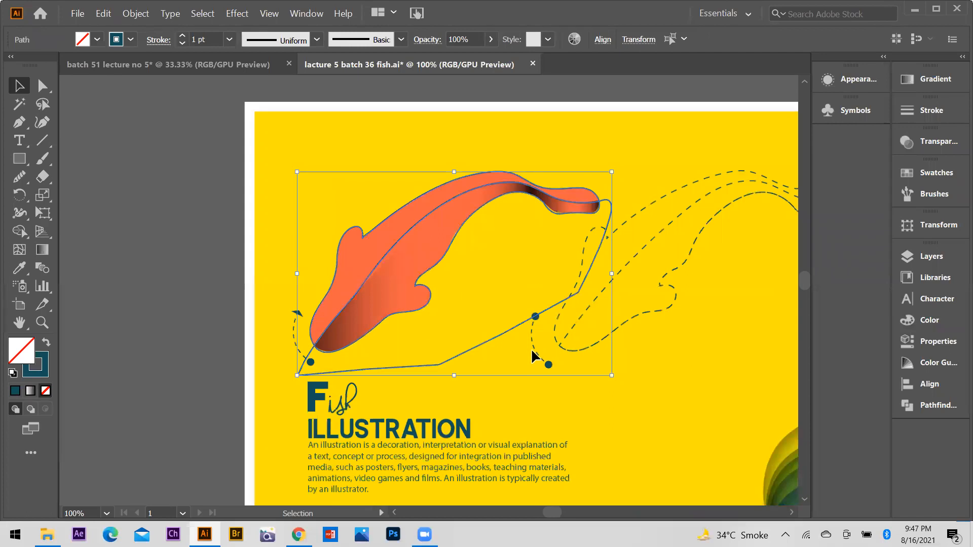
{"action": "scroll", "coordinate": [659, 358], "scroll_direction": "up", "scroll_amount": 1}
{"action": "scroll", "coordinate": [563, 294], "scroll_direction": "down", "scroll_amount": 3}
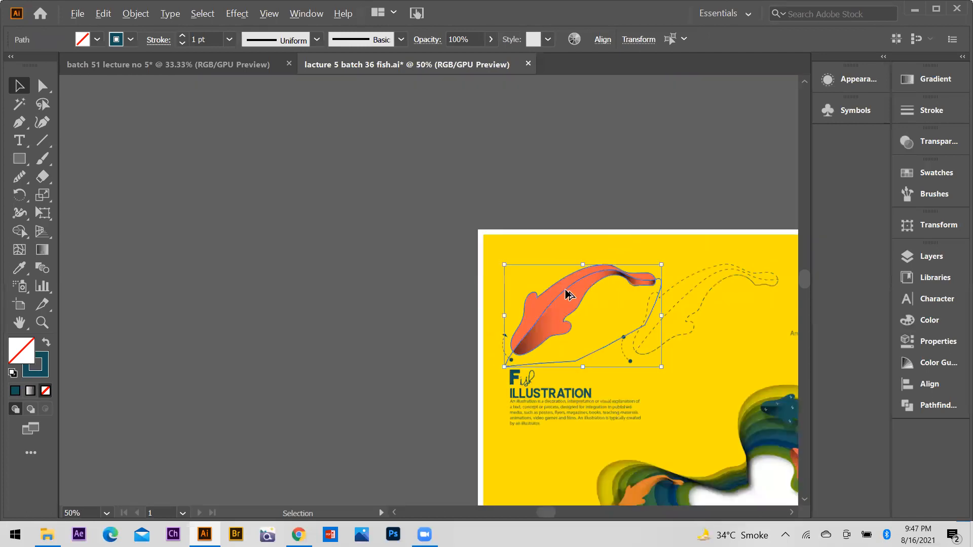
{"action": "left_click", "coordinate": [565, 290], "text": "shift"}
{"action": "left_click", "coordinate": [562, 290], "text": "shift"}
{"action": "left_click_drag", "start_coordinate": [563, 290], "coordinate": [345, 349]}
{"action": "scroll", "coordinate": [333, 289], "scroll_direction": "up", "scroll_amount": 2}
{"action": "scroll", "coordinate": [356, 308], "scroll_direction": "down", "scroll_amount": 2}
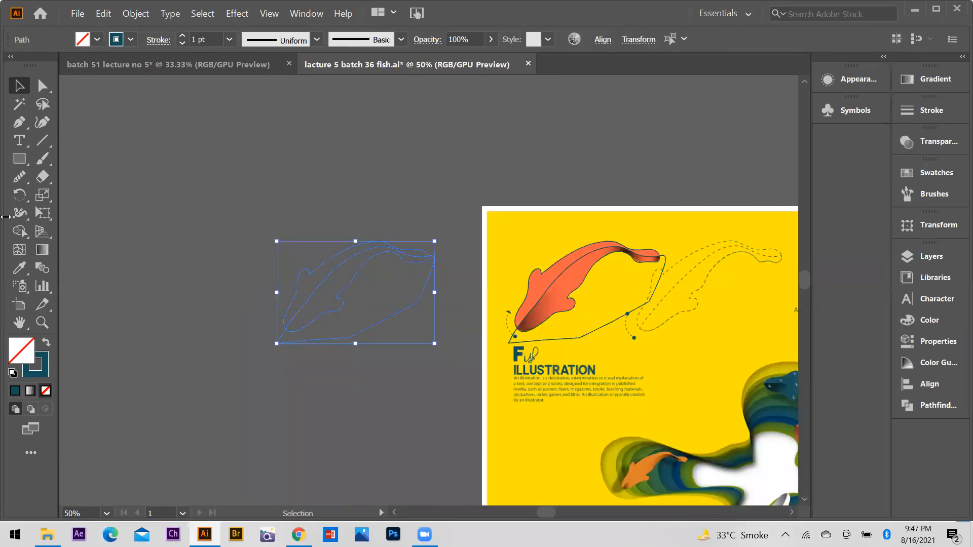
Remove the dividing path's excess area outside the duplicated fish outline with the Shape Builder tool and deselect it.
{"action": "left_click", "coordinate": [19, 231]}
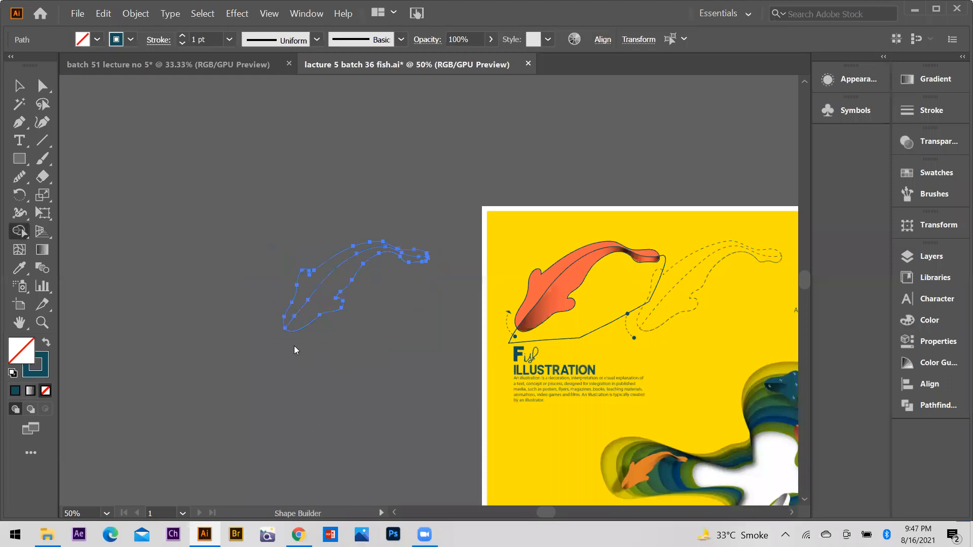
{"action": "left_click", "coordinate": [18, 89]}
{"action": "left_click", "coordinate": [143, 150]}
Remove the dividing path's excess area outside the original fish on the artboard with the Shape Builder tool and deselect it.
{"action": "scroll", "coordinate": [661, 285], "scroll_direction": "down", "scroll_amount": 1}
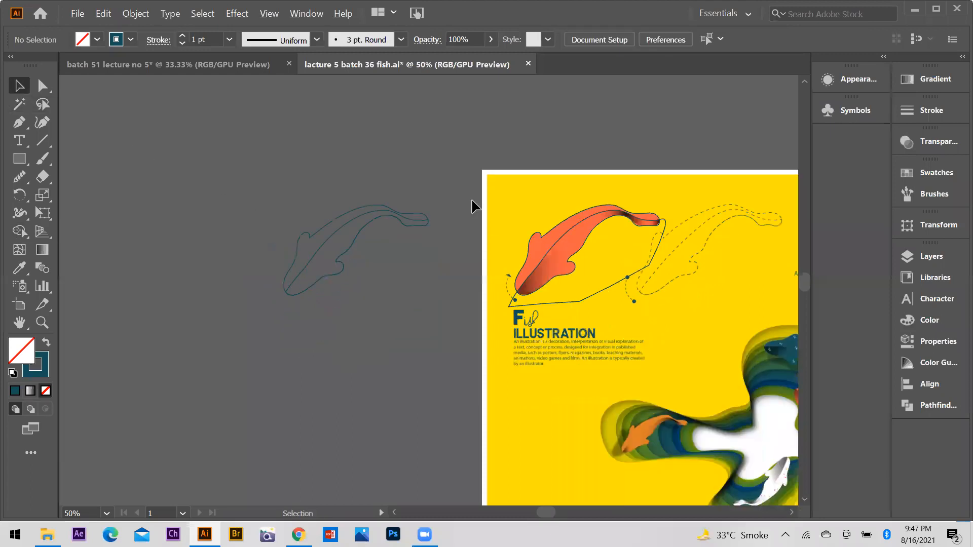
{"action": "scroll", "coordinate": [662, 286], "scroll_direction": "up", "scroll_amount": 2}
{"action": "left_click", "coordinate": [468, 291]}
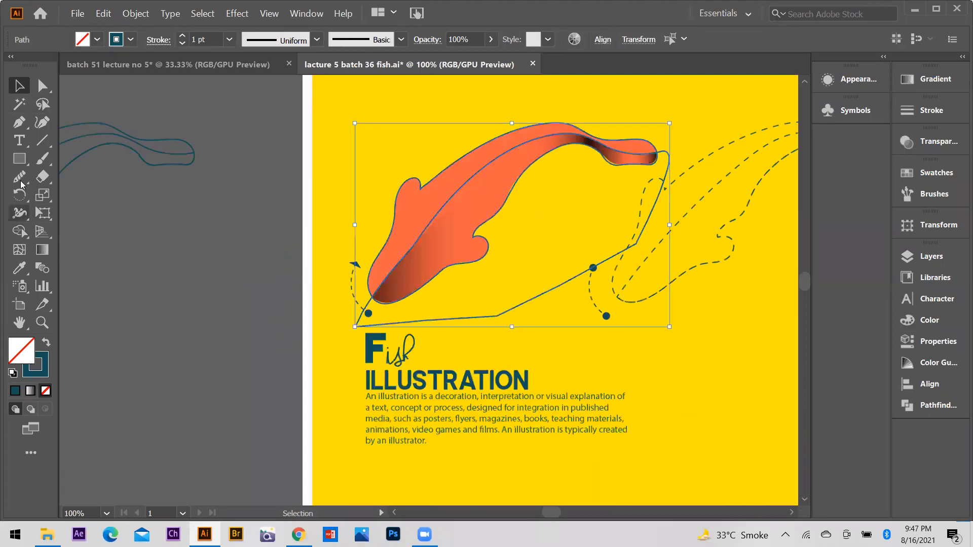
{"action": "left_click", "coordinate": [19, 232]}
{"action": "left_click", "coordinate": [510, 285], "text": "alt"}
{"action": "left_click", "coordinate": [20, 85]}
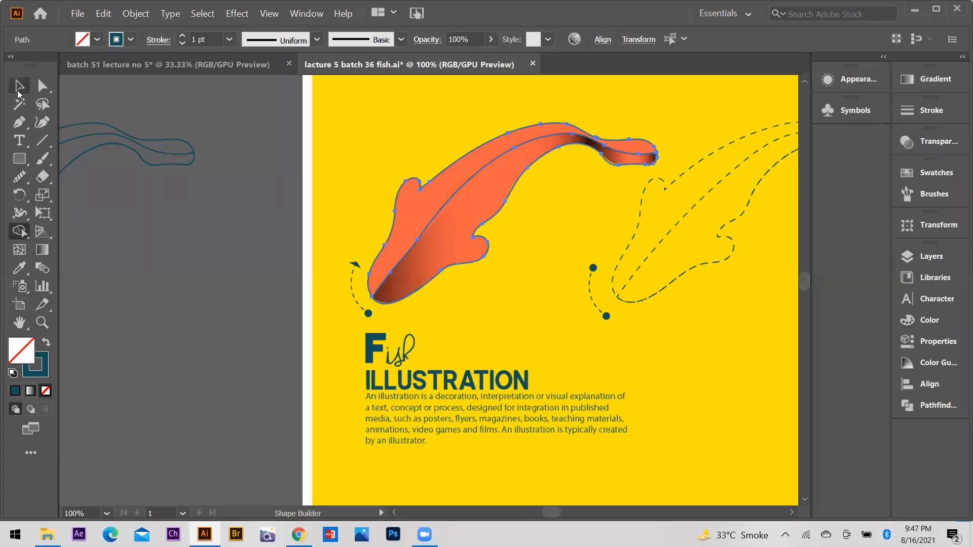
{"action": "left_click", "coordinate": [255, 341]}
{"action": "scroll", "coordinate": [541, 284], "scroll_direction": "down", "scroll_amount": 1}
{"action": "left_click_drag", "start_coordinate": [477, 247], "coordinate": [499, 275]}
{"action": "key", "text": "ctrl+z"}
{"action": "scroll", "coordinate": [609, 256], "scroll_direction": "down", "scroll_amount": 1}
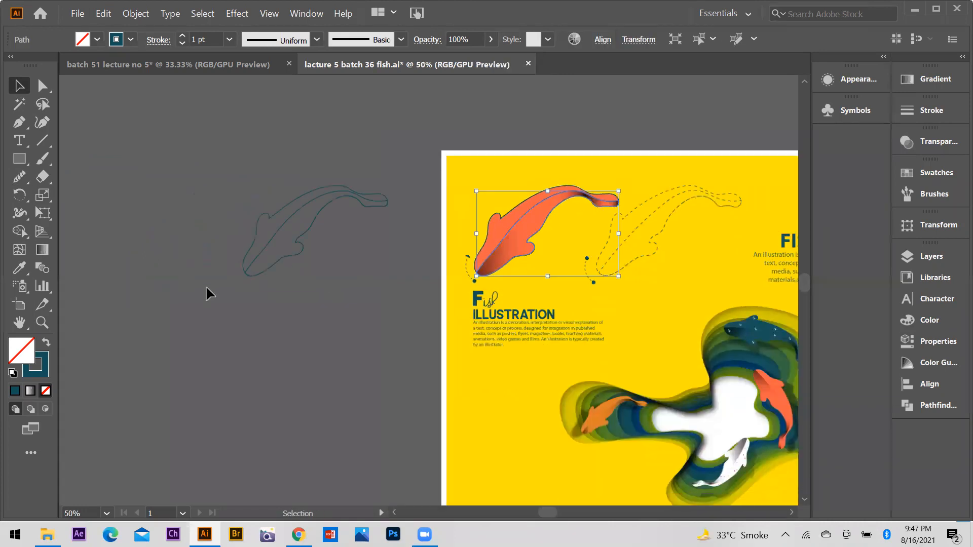
Select the duplicated fish outline and swap its fill and stroke to make it a solid teal silhouette without a stroke.
{"action": "scroll", "coordinate": [289, 257], "scroll_direction": "up", "scroll_amount": 1}
{"action": "left_click", "coordinate": [293, 241]}
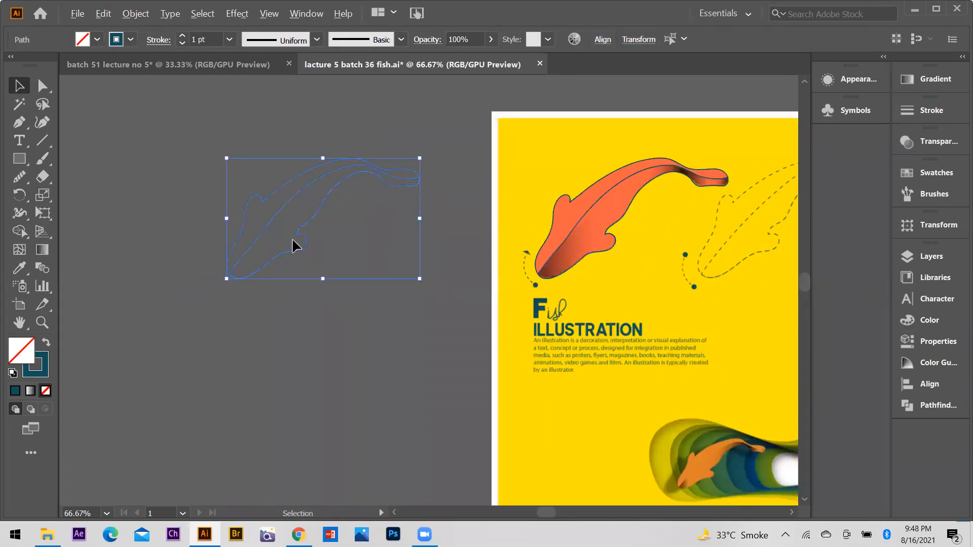
{"action": "left_click", "coordinate": [277, 184]}
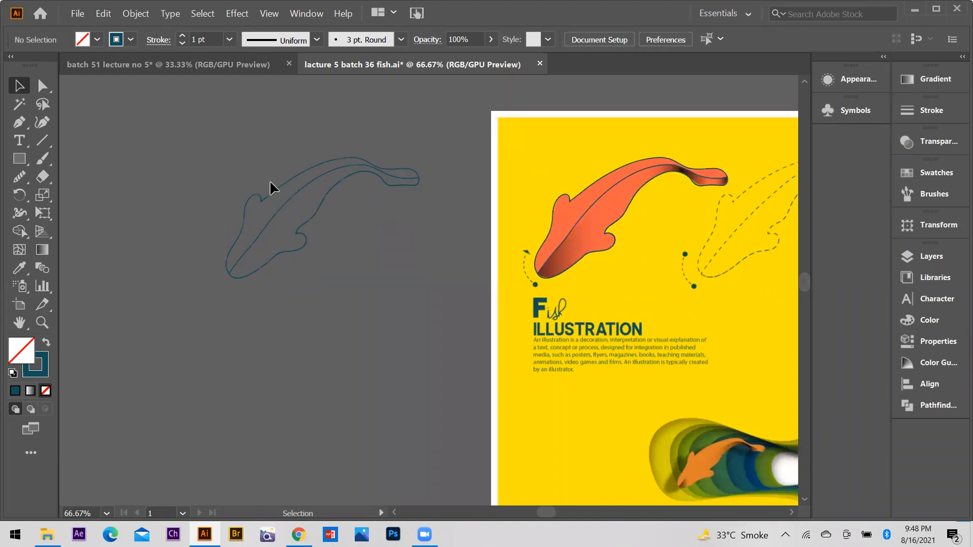
{"action": "left_click", "coordinate": [278, 205]}
{"action": "left_click", "coordinate": [48, 345]}
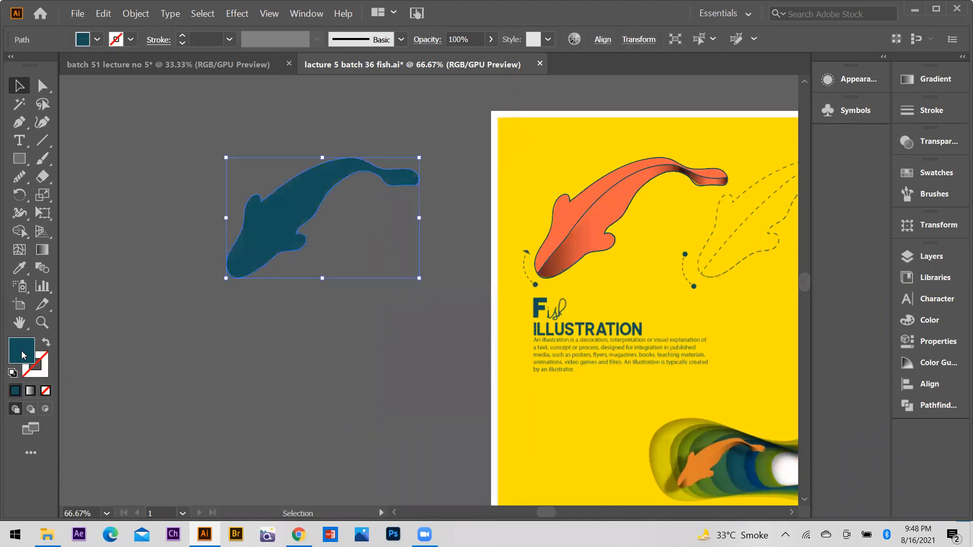
{"action": "scroll", "coordinate": [412, 299], "scroll_direction": "up", "scroll_amount": 3}
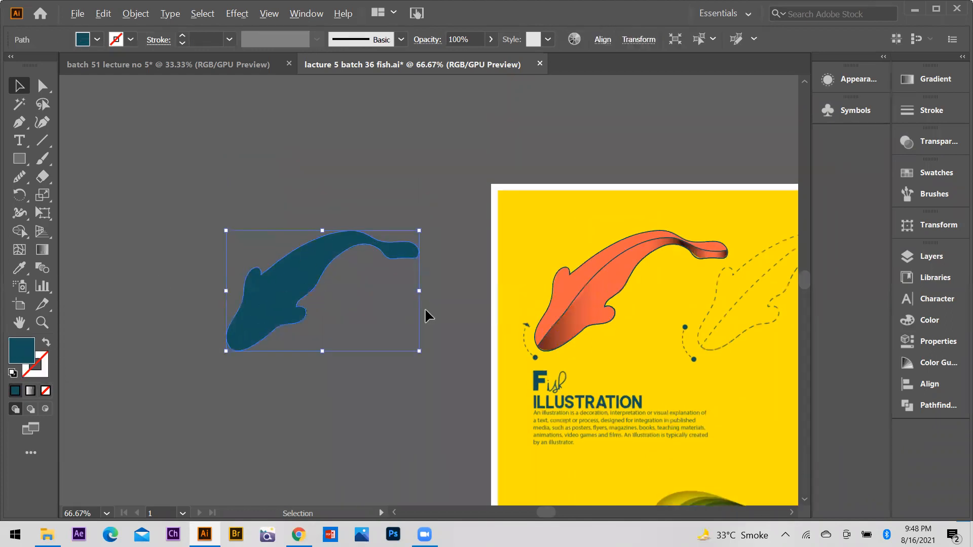
{"action": "scroll", "coordinate": [380, 314], "scroll_direction": "down", "scroll_amount": 2}
{"action": "scroll", "coordinate": [478, 341], "scroll_direction": "down", "scroll_amount": 2}
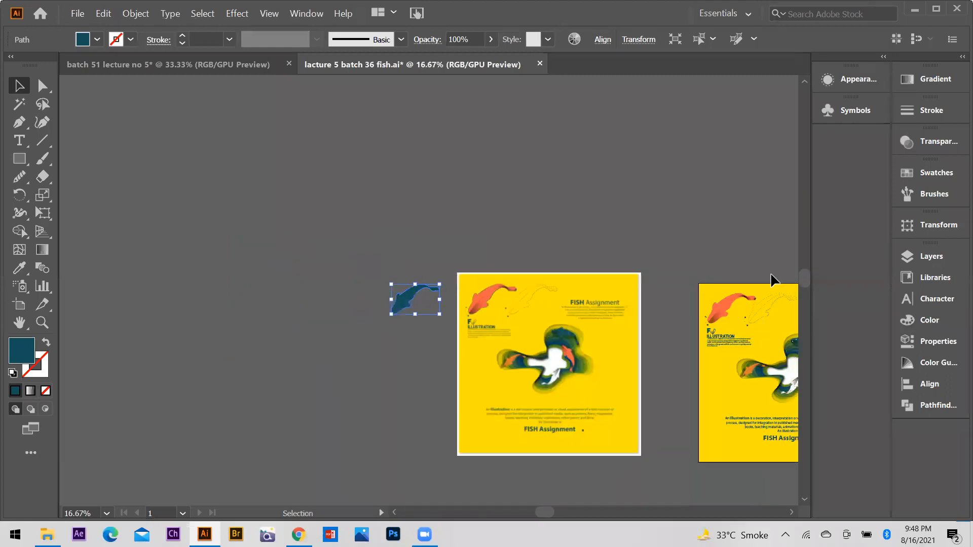
{"action": "key", "text": "i"}
{"action": "scroll", "coordinate": [580, 327], "scroll_direction": "down", "scroll_amount": 2}
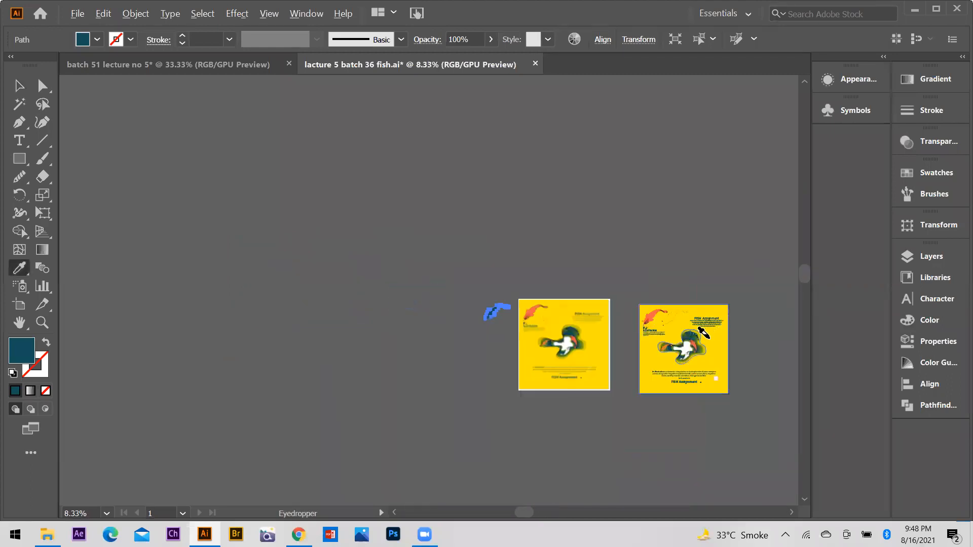
{"action": "scroll", "coordinate": [705, 333], "scroll_direction": "up", "scroll_amount": 3}
{"action": "scroll", "coordinate": [436, 294], "scroll_direction": "up", "scroll_amount": 2}
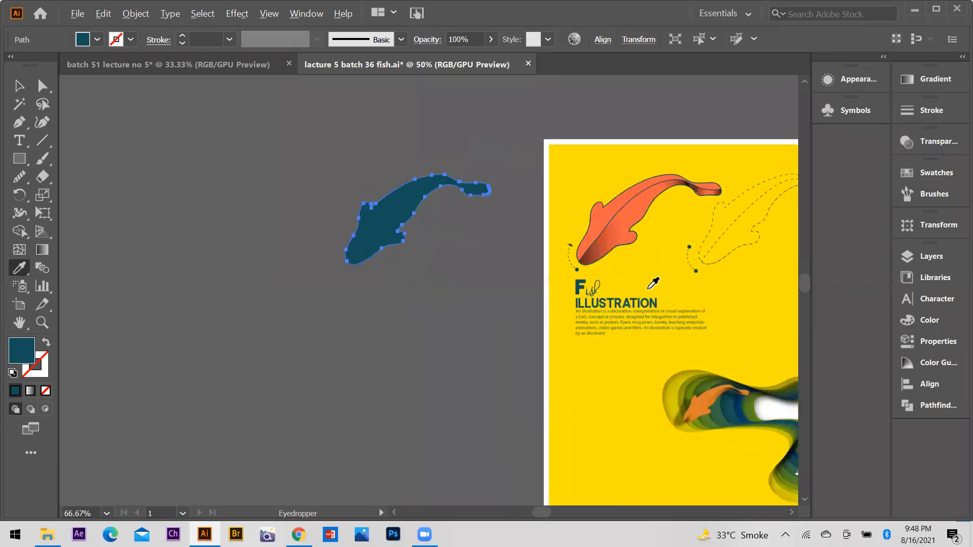
{"action": "scroll", "coordinate": [332, 287], "scroll_direction": "down", "scroll_amount": 1}
{"action": "left_click", "coordinate": [19, 86]}
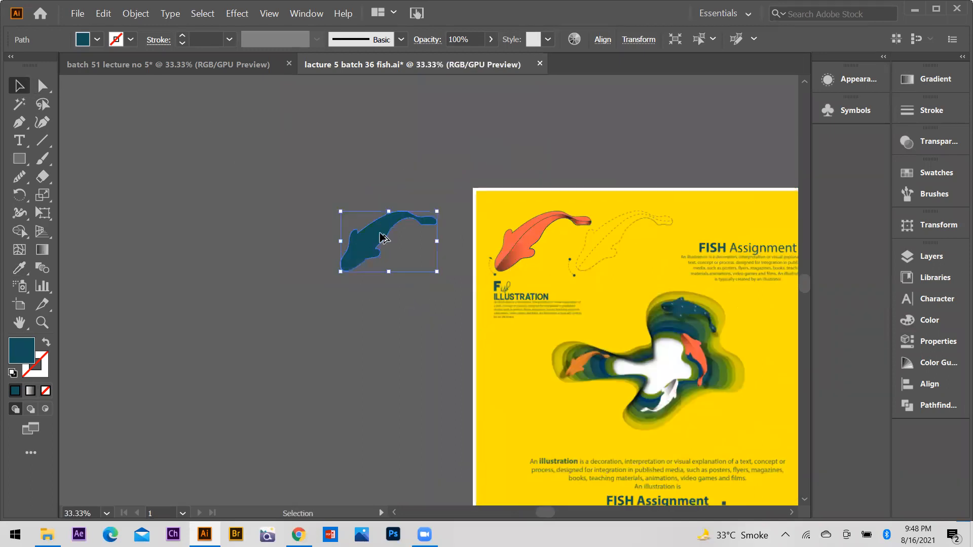
{"action": "scroll", "coordinate": [381, 235], "scroll_direction": "up", "scroll_amount": 1}
{"action": "scroll", "coordinate": [380, 233], "scroll_direction": "up", "scroll_amount": 1}
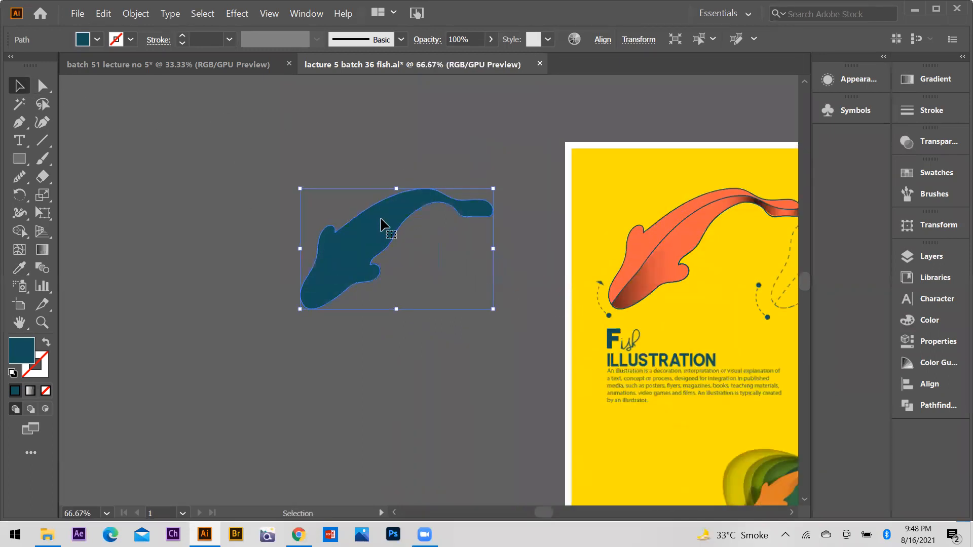
Recolour the duplicated fish silhouette dark blue by sampling with the Eyedropper, and deselect it.
{"action": "key", "text": "i"}
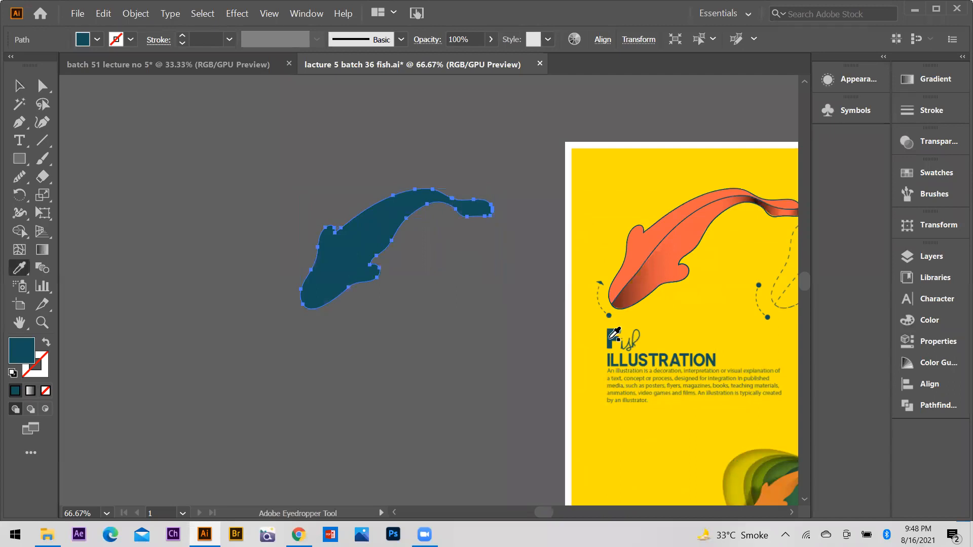
{"action": "left_click_drag", "start_coordinate": [715, 277], "coordinate": [771, 232]}
{"action": "left_click", "coordinate": [907, 151]}
{"action": "key", "text": "v"}
{"action": "left_click", "coordinate": [411, 305]}
Fill the duplicated fish's dividing shape with the white-to-black linear gradient and remove its stroke.
{"action": "scroll", "coordinate": [408, 258], "scroll_direction": "down", "scroll_amount": 1}
{"action": "scroll", "coordinate": [408, 260], "scroll_direction": "up", "scroll_amount": 1}
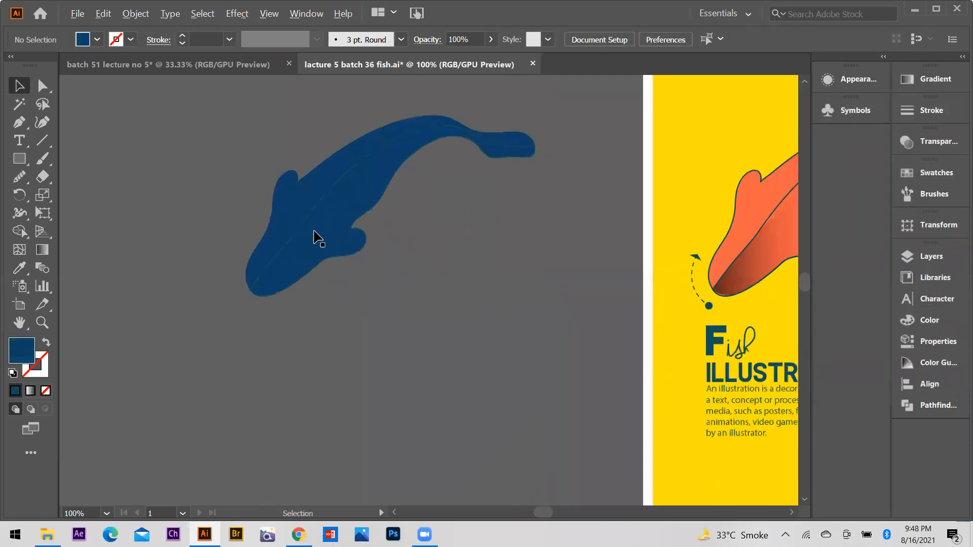
{"action": "left_click_drag", "start_coordinate": [309, 209], "coordinate": [331, 252]}
{"action": "key", "text": "ctrl+z"}
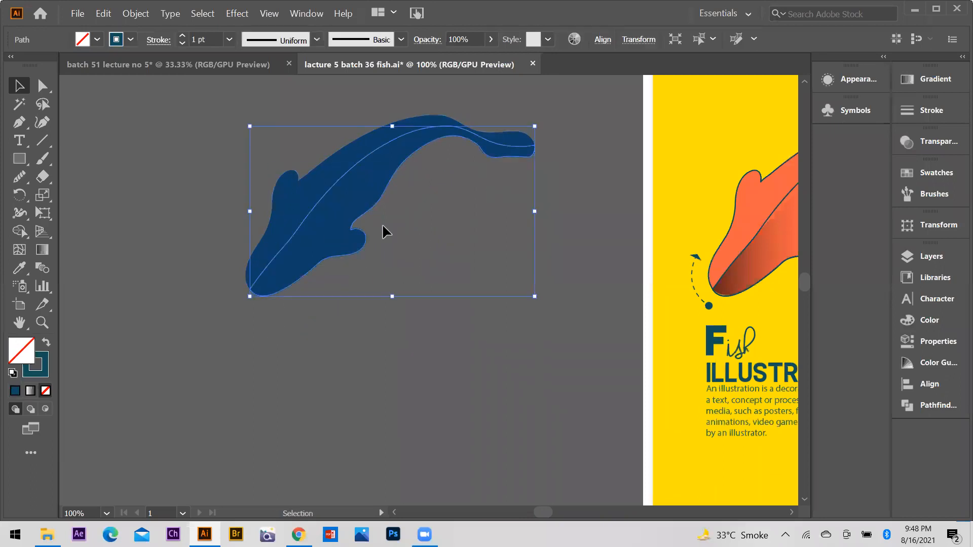
{"action": "key", "text": "period"}
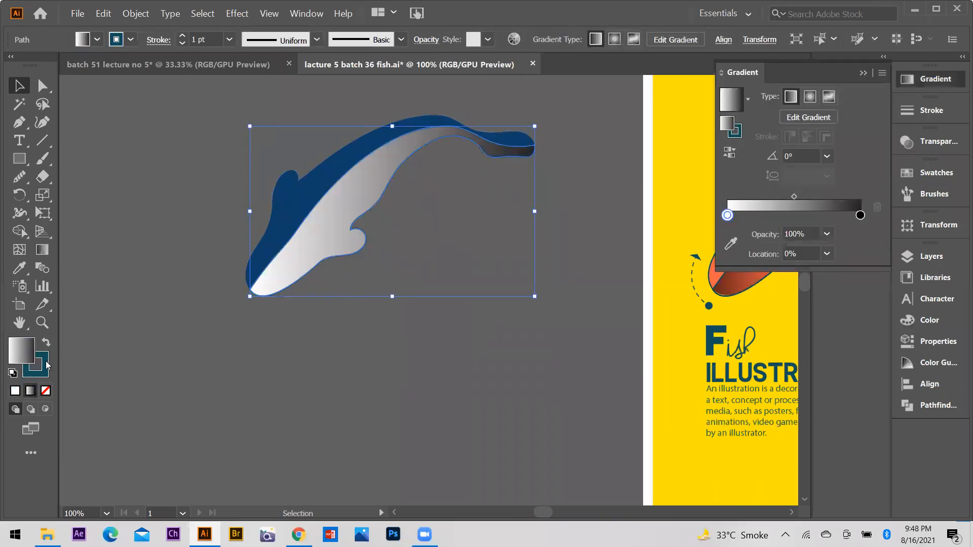
{"action": "left_click", "coordinate": [46, 364]}
{"action": "key", "text": "slash"}
{"action": "left_click", "coordinate": [19, 361]}
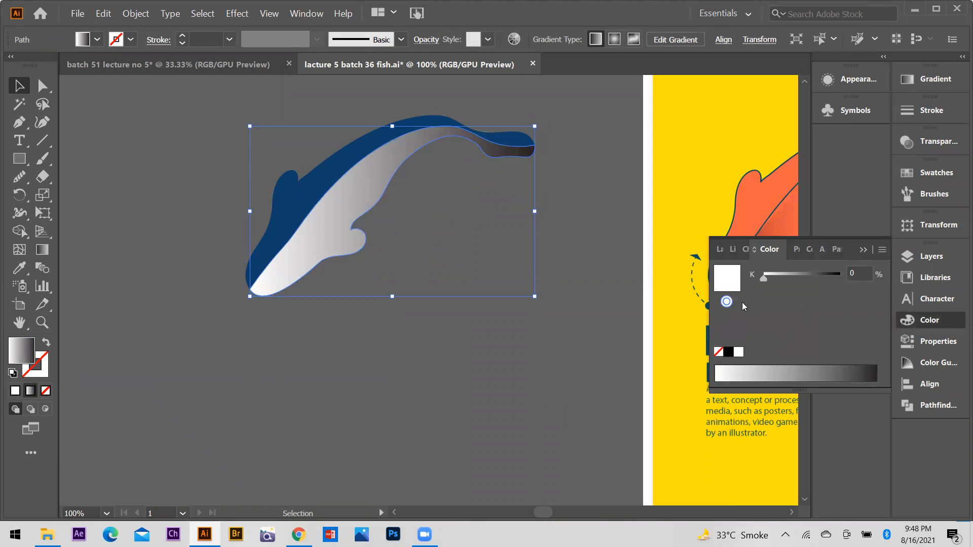
Build an alternating black-white-black-white-black gradient on the shading piece, placing the first white stop at about 22%.
{"action": "left_click", "coordinate": [930, 86]}
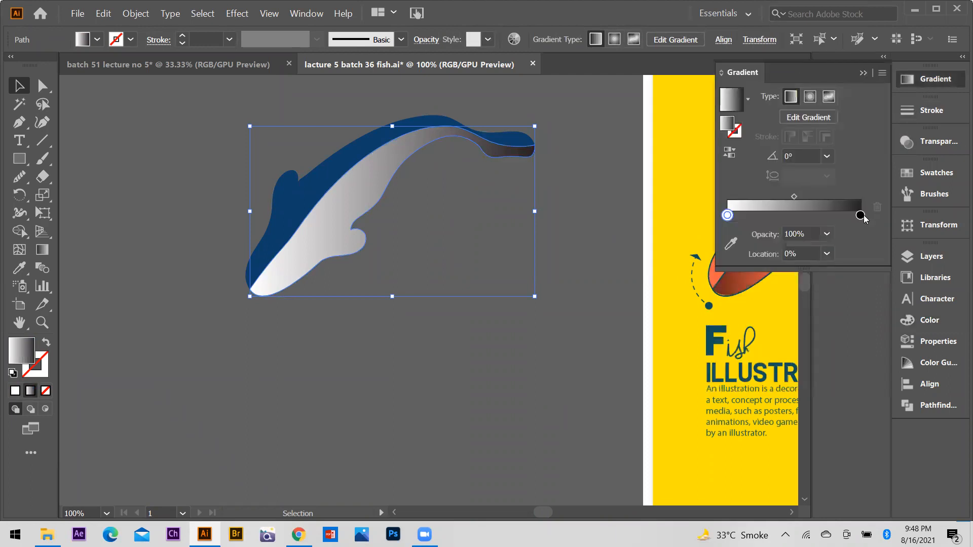
{"action": "left_click_drag", "start_coordinate": [795, 198], "coordinate": [843, 197]}
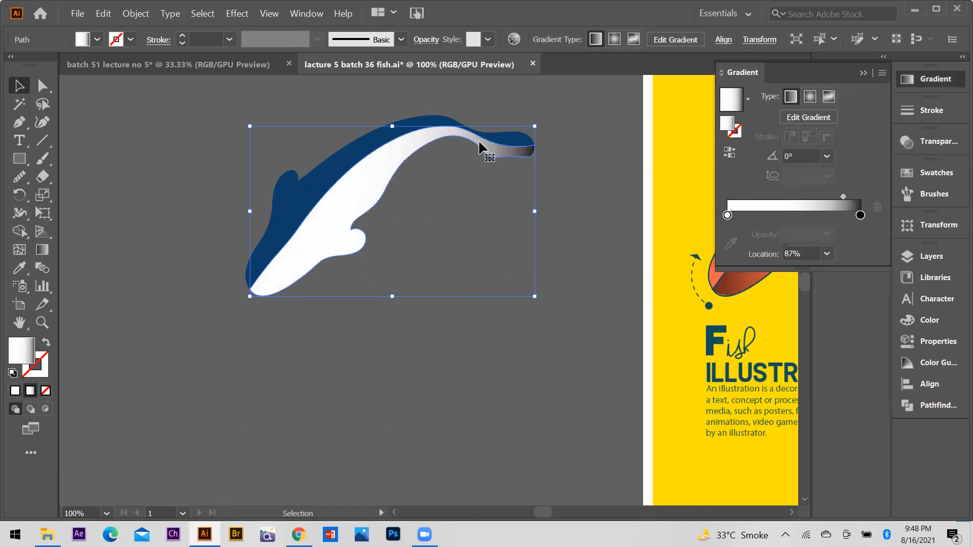
{"action": "left_click_drag", "start_coordinate": [728, 216], "coordinate": [851, 215]}
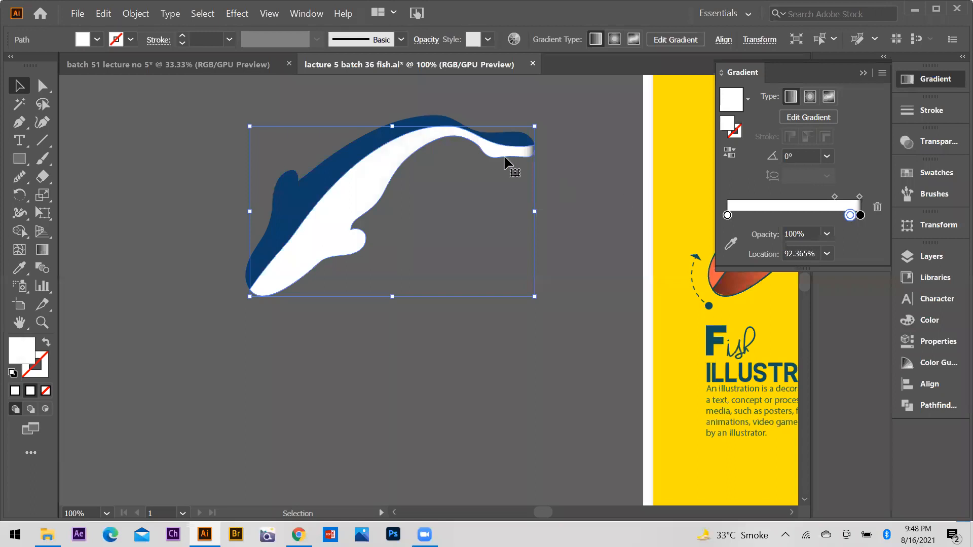
{"action": "mouse_move", "coordinate": [861, 216]}
{"action": "left_mouse_down"}
{"action": "mouse_move", "coordinate": [826, 218]}
{"action": "mouse_move", "coordinate": [849, 216]}
{"action": "mouse_move", "coordinate": [856, 198]}
{"action": "mouse_move", "coordinate": [727, 218]}
{"action": "mouse_move", "coordinate": [758, 219]}
{"action": "left_mouse_up"}
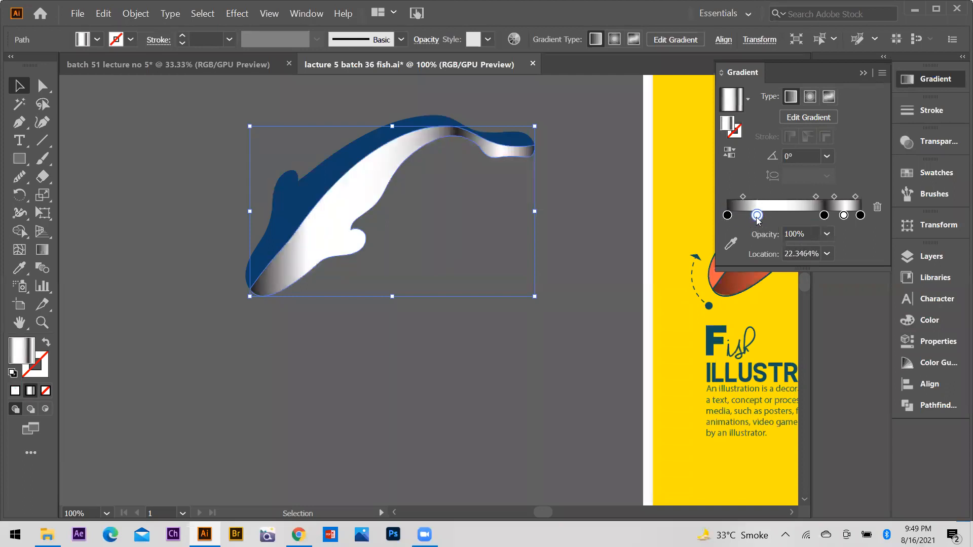
{"action": "left_click", "coordinate": [444, 311]}
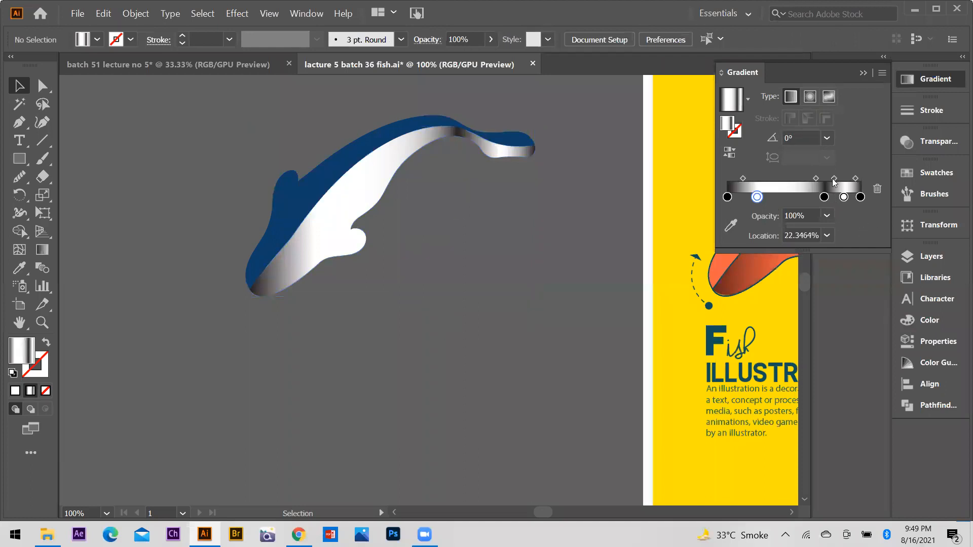
Adjust the shading gradient's midpoints beside the middle black stop to about 85.5% before it and 52.5% after it.
{"action": "mouse_move", "coordinate": [834, 181]}
{"action": "left_mouse_down"}
{"action": "mouse_move", "coordinate": [821, 183]}
{"action": "mouse_move", "coordinate": [832, 198]}
{"action": "mouse_move", "coordinate": [836, 178]}
{"action": "left_mouse_up"}
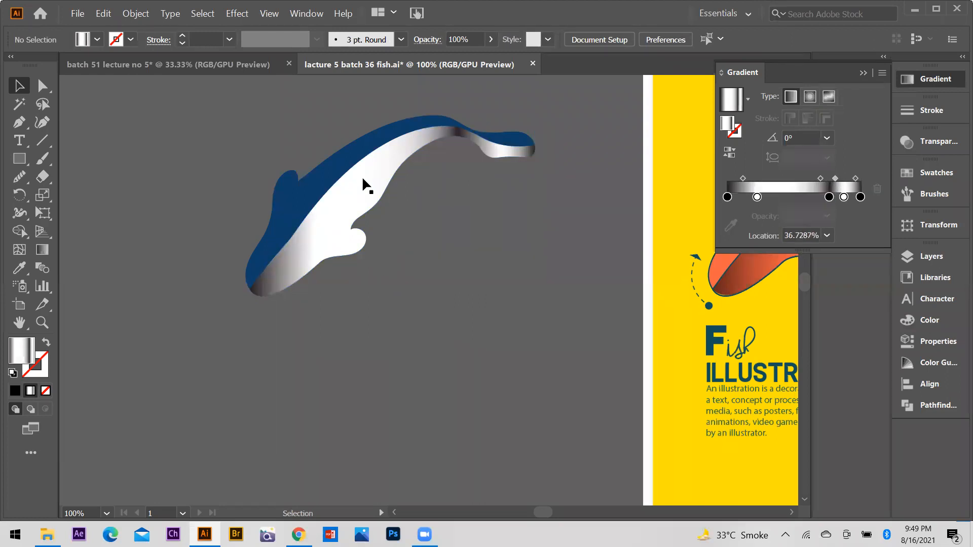
{"action": "left_click", "coordinate": [369, 189]}
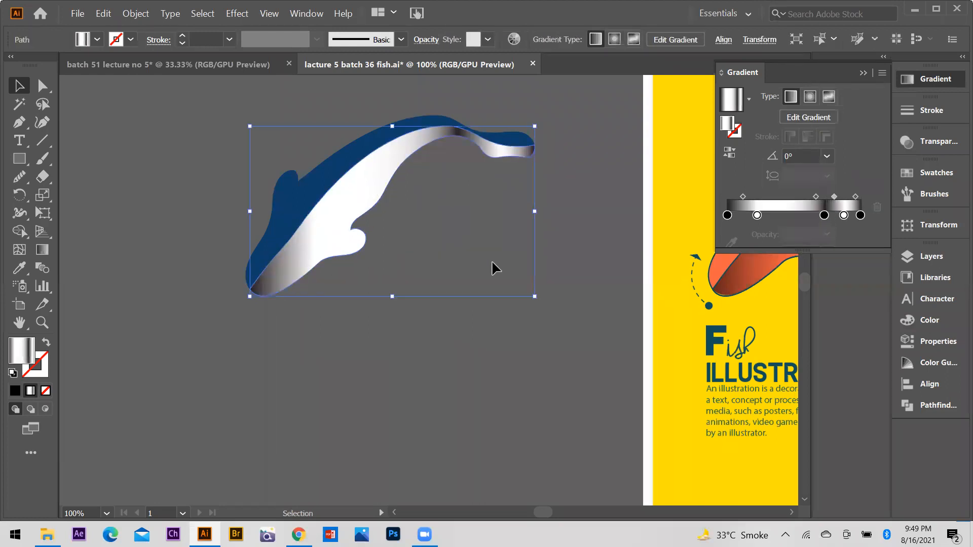
{"action": "left_click", "coordinate": [817, 197]}
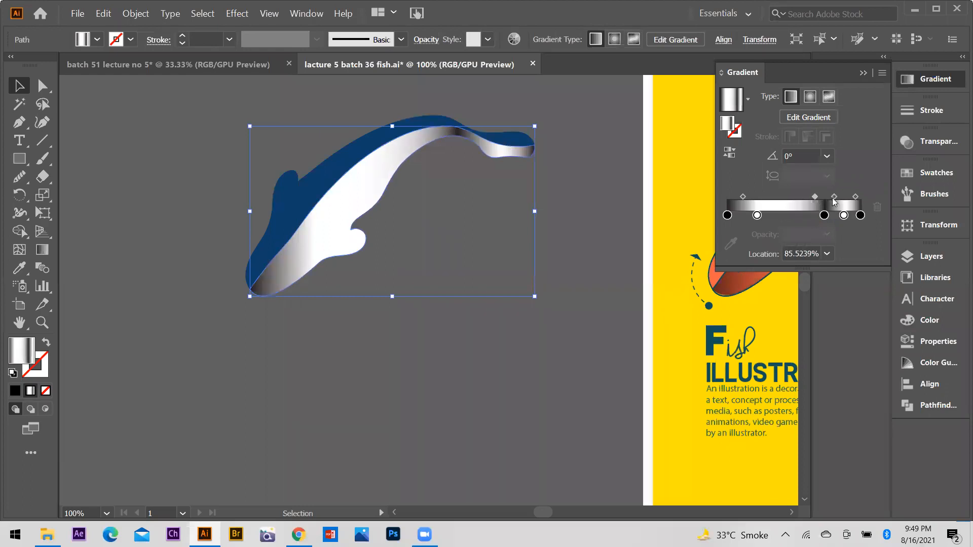
{"action": "left_click", "coordinate": [835, 198]}
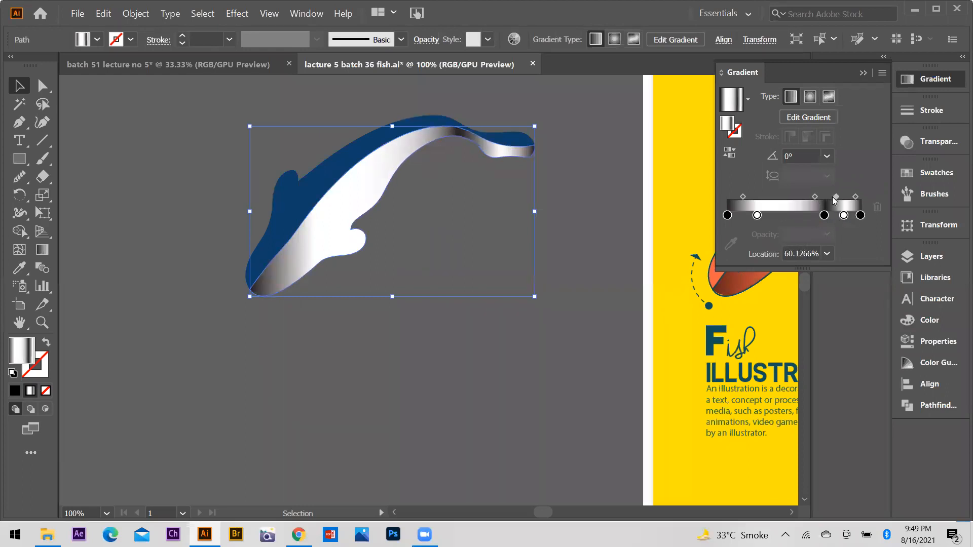
{"action": "left_click_drag", "start_coordinate": [837, 198], "coordinate": [834, 197]}
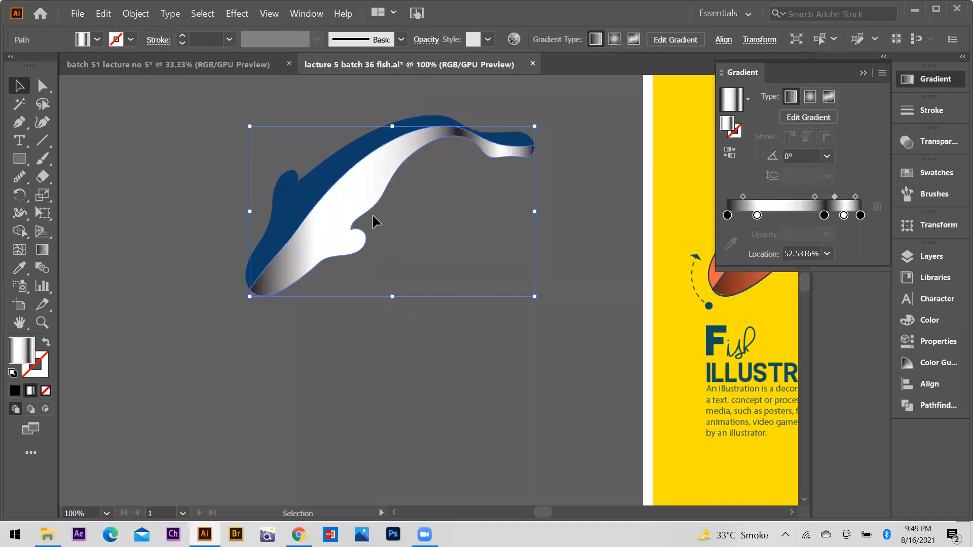
{"action": "left_click", "coordinate": [435, 221]}
{"action": "left_click_drag", "start_coordinate": [361, 200], "coordinate": [374, 241]}
{"action": "key", "text": "ctrl+z"}
{"action": "scroll", "coordinate": [310, 249], "scroll_direction": "down", "scroll_amount": 1}
{"action": "scroll", "coordinate": [385, 215], "scroll_direction": "up", "scroll_amount": 1}
{"action": "left_click_drag", "start_coordinate": [356, 233], "coordinate": [384, 263]}
{"action": "key", "text": "ctrl+z"}
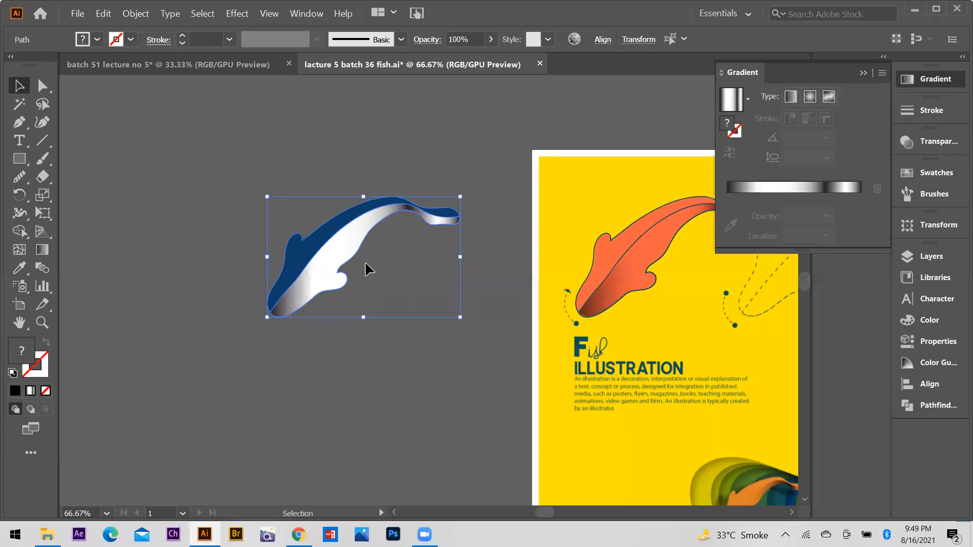
Set the gradient shading piece's blending mode to Multiply over the dark blue fish and deselect it.
{"action": "left_click", "coordinate": [345, 246]}
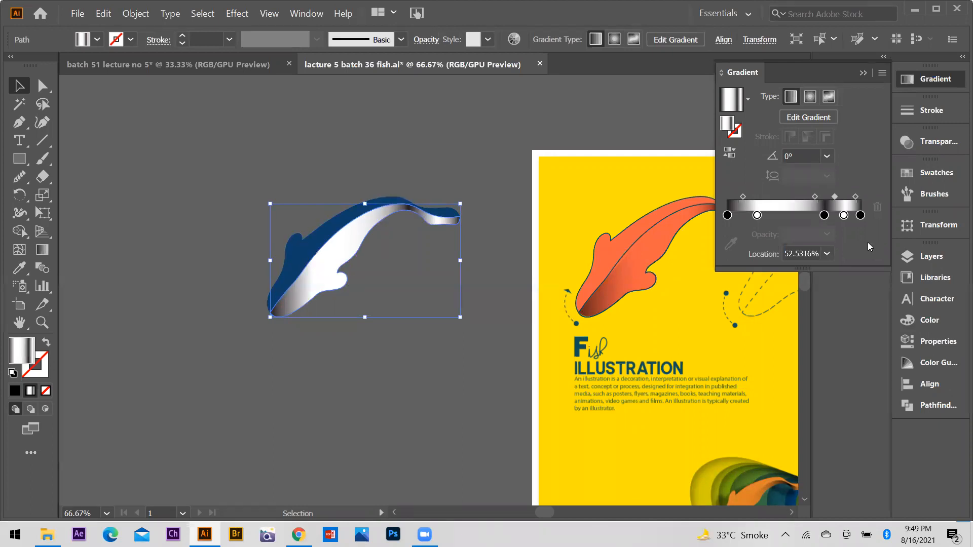
{"action": "left_click", "coordinate": [939, 142]}
{"action": "left_click", "coordinate": [939, 142]}
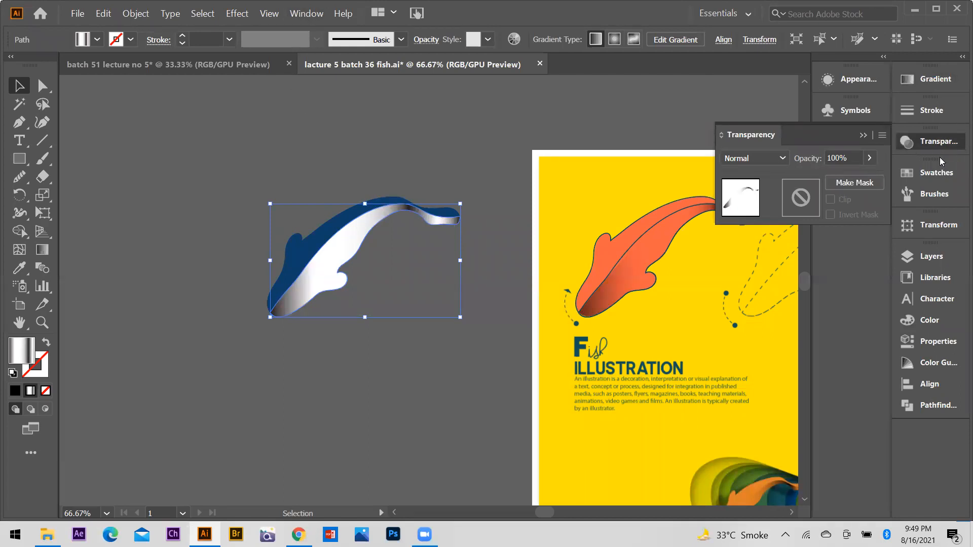
{"action": "left_click", "coordinate": [765, 161]}
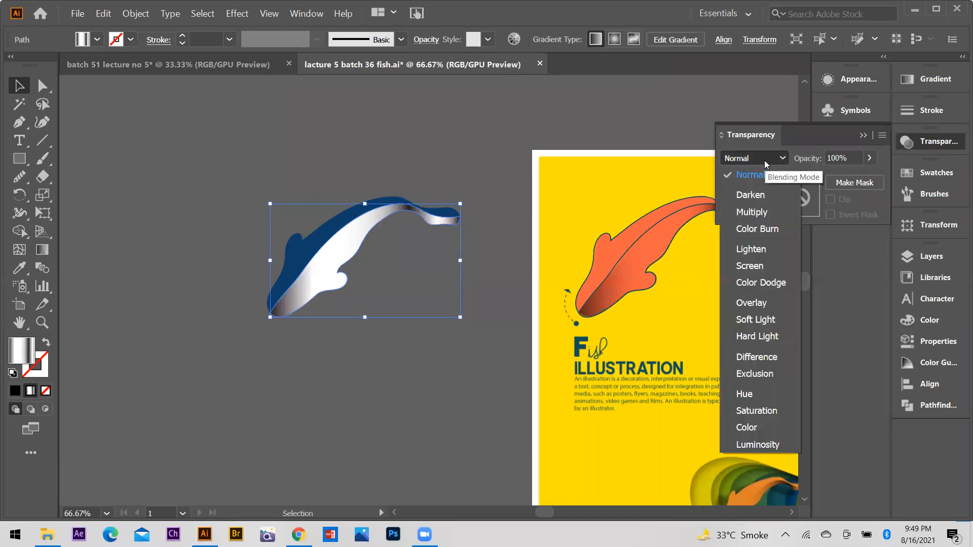
{"action": "left_click", "coordinate": [755, 213]}
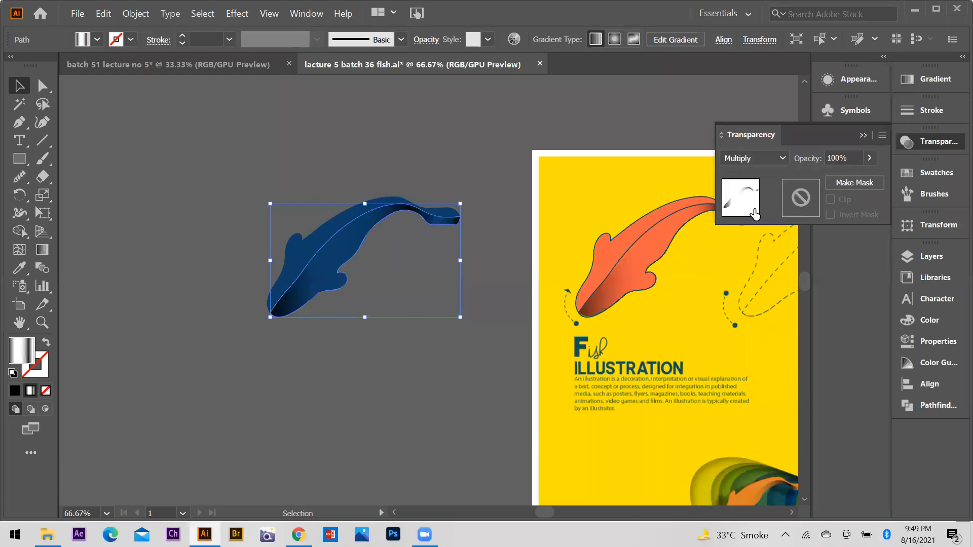
{"action": "left_click", "coordinate": [425, 349]}
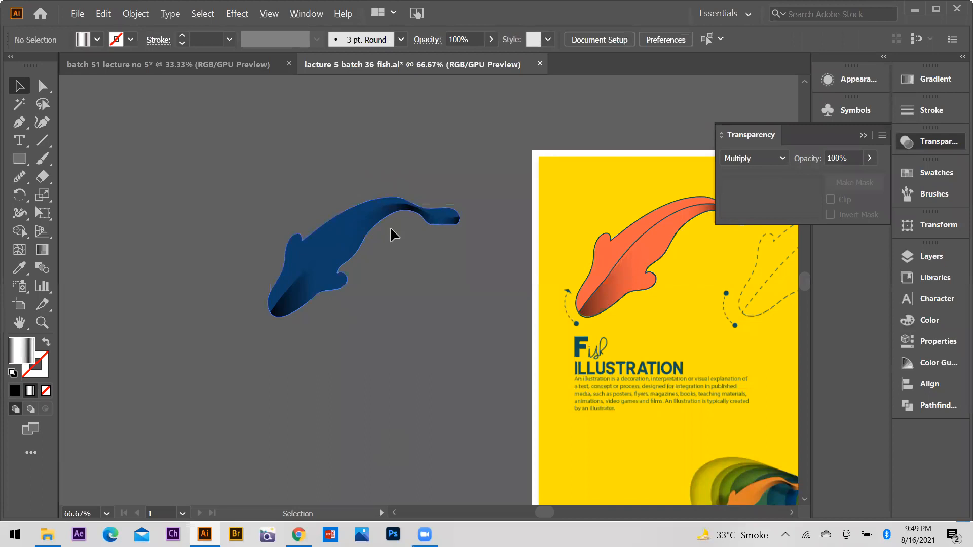
Copy the shaded blue fish into the batch 51 lecture no 5 document, place it near the artboard's upper-left corner, and duplicate it alongside.
{"action": "scroll", "coordinate": [391, 232], "scroll_direction": "up", "scroll_amount": 2}
{"action": "left_click_drag", "start_coordinate": [210, 150], "coordinate": [409, 278]}
{"action": "scroll", "coordinate": [428, 284], "scroll_direction": "down", "scroll_amount": 3}
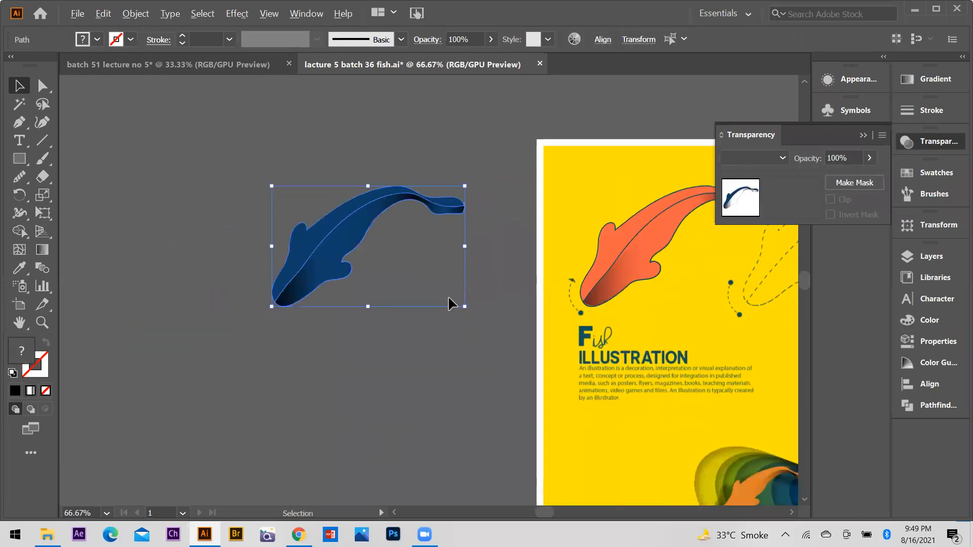
{"action": "left_click", "coordinate": [412, 254]}
{"action": "key", "text": "ctrl+a"}
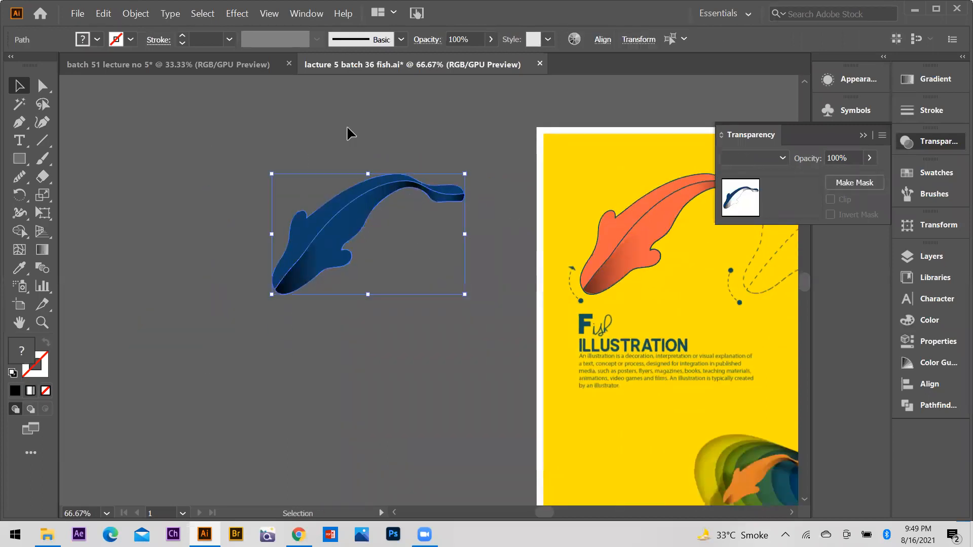
{"action": "left_click", "coordinate": [227, 70]}
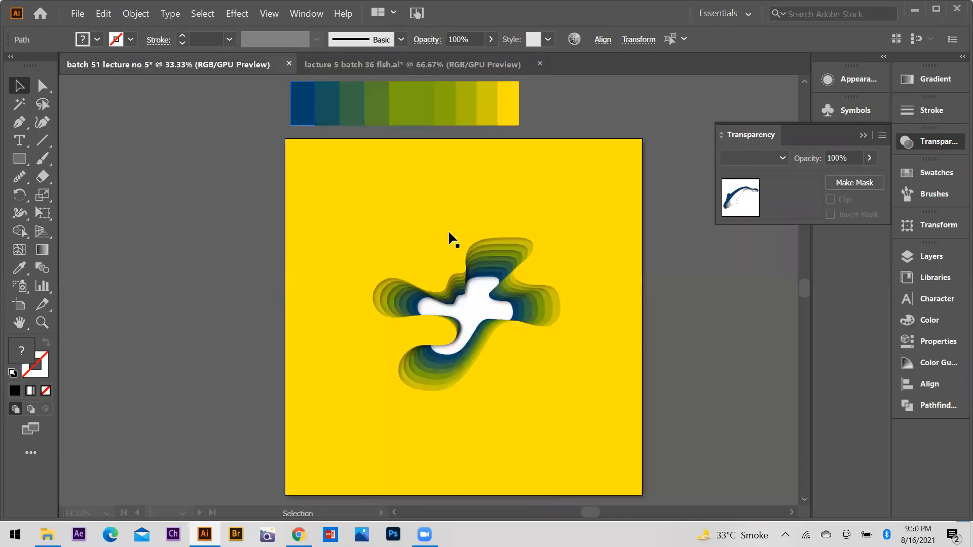
{"action": "key", "text": "ctrl+v"}
{"action": "left_click_drag", "start_coordinate": [422, 266], "coordinate": [433, 191]}
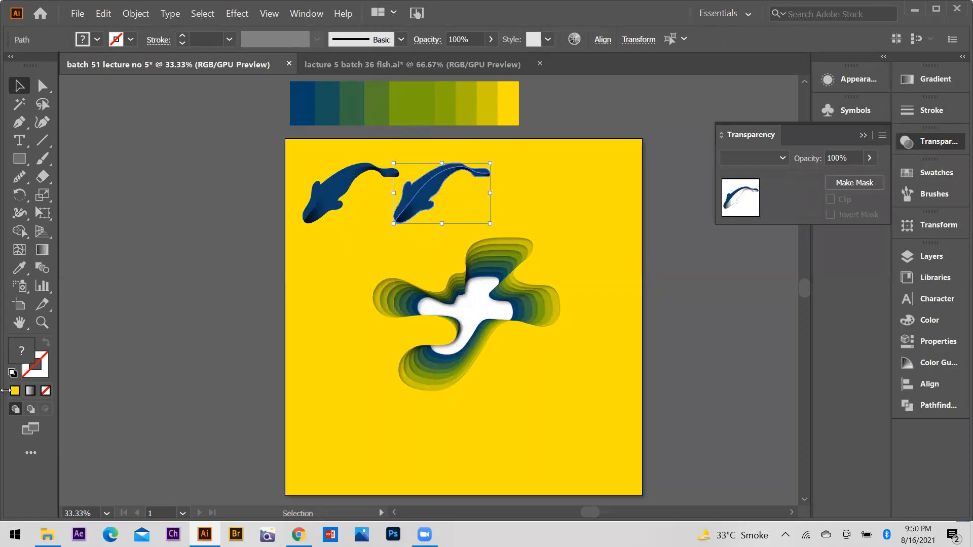
Remove the duplicate fish's fill and give it a 1 pt stroke in the dark blue sampled from the colour strip.
{"action": "left_click", "coordinate": [14, 391]}
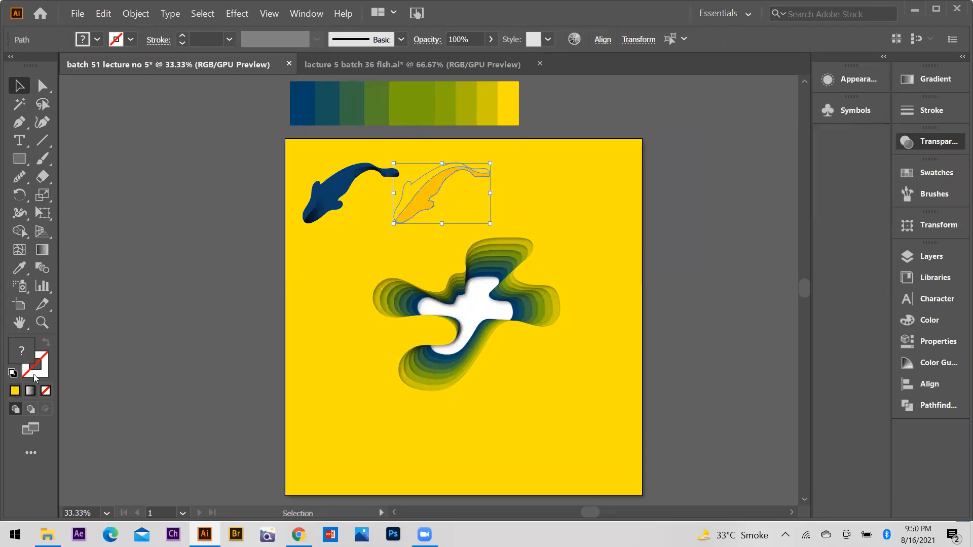
{"action": "key", "text": "shift+x"}
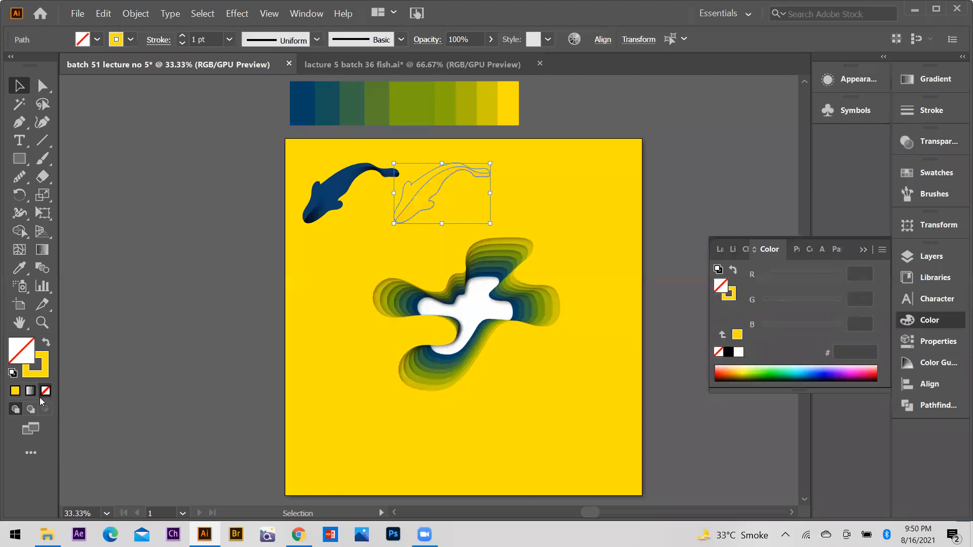
{"action": "key", "text": "i"}
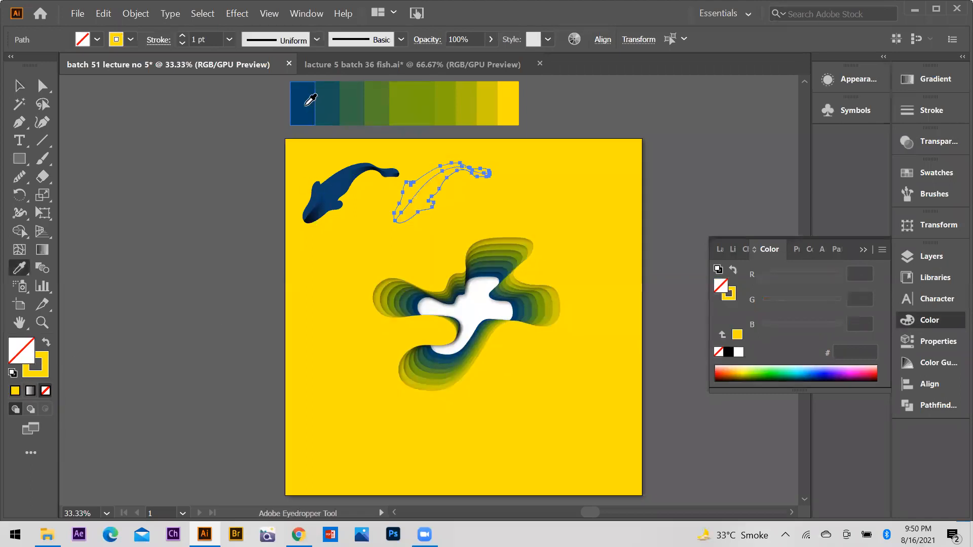
{"action": "left_click", "coordinate": [310, 110]}
{"action": "left_click", "coordinate": [45, 347]}
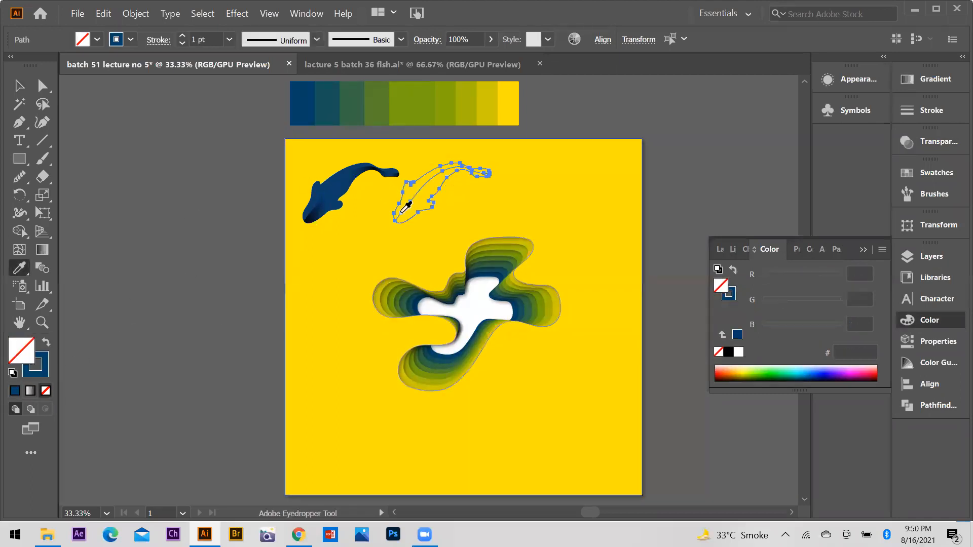
Make the duplicate fish's outline a dashed line with a 6 pt dash and deselect it.
{"action": "scroll", "coordinate": [414, 193], "scroll_direction": "up", "scroll_amount": 4}
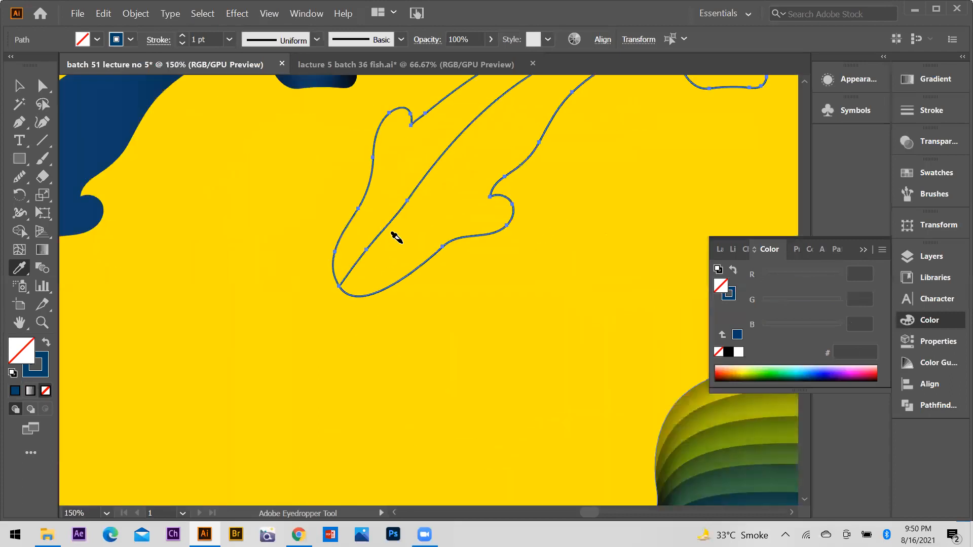
{"action": "scroll", "coordinate": [394, 235], "scroll_direction": "down", "scroll_amount": 1}
{"action": "left_click", "coordinate": [929, 111]}
{"action": "left_click", "coordinate": [725, 213]}
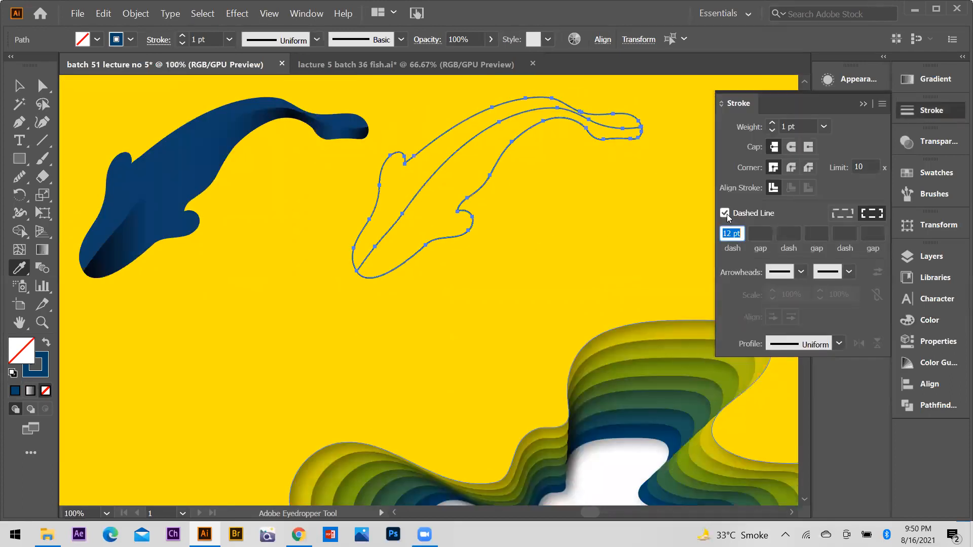
{"action": "type", "text": "6"}
{"action": "key", "text": "Return"}
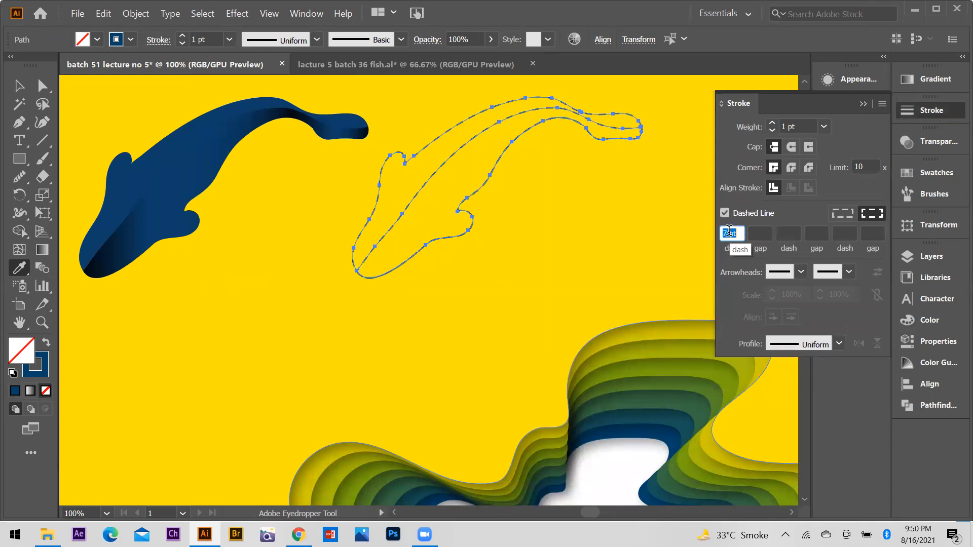
{"action": "key", "text": "ctrl+minus"}
{"action": "key", "text": "ctrl+minus"}
{"action": "key", "text": "v"}
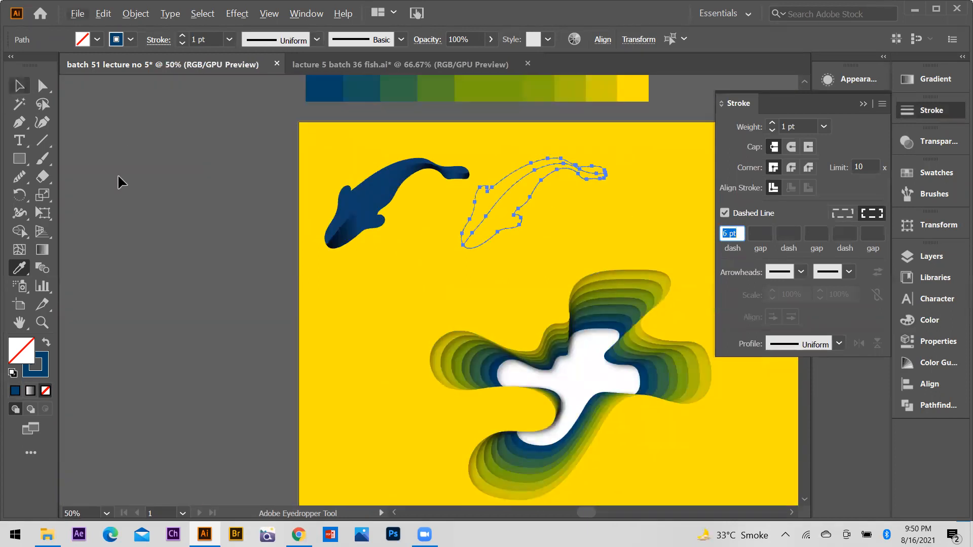
{"action": "left_click", "coordinate": [559, 245]}
Draw a short curved path with the Pen tool just outside the dashed fish's head.
{"action": "scroll", "coordinate": [474, 225], "scroll_direction": "up", "scroll_amount": 2}
{"action": "key", "text": "p"}
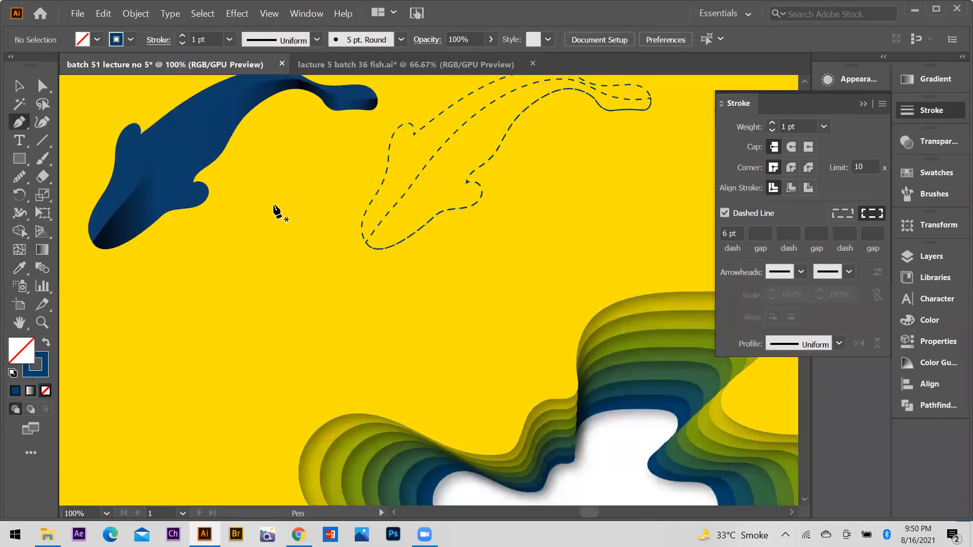
{"action": "scroll", "coordinate": [395, 236], "scroll_direction": "up", "scroll_amount": 4}
{"action": "scroll", "coordinate": [412, 224], "scroll_direction": "down", "scroll_amount": 3}
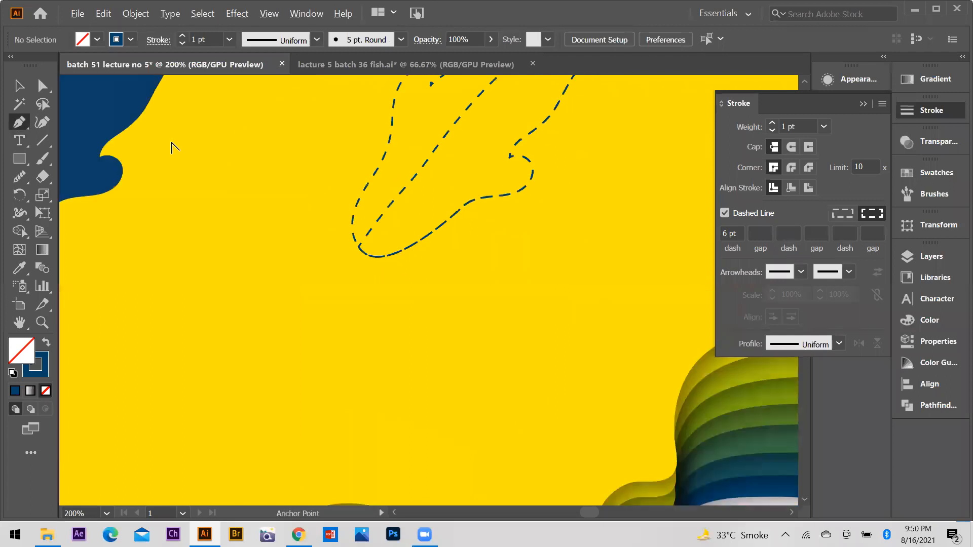
{"action": "left_click", "coordinate": [355, 200]}
{"action": "left_click_drag", "start_coordinate": [358, 250], "coordinate": [381, 250]}
{"action": "scroll", "coordinate": [383, 250], "scroll_direction": "up", "scroll_amount": 1}
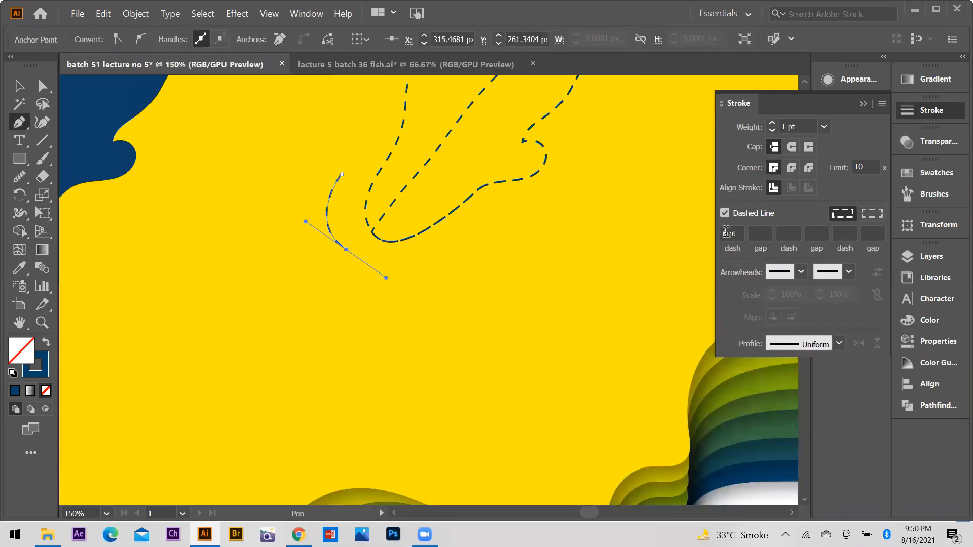
Give the curved path a 3 pt dash, the Arrow 10 arrowhead at its start and a solid round dot at its end.
{"action": "left_click", "coordinate": [800, 272]}
{"action": "scroll", "coordinate": [696, 423], "scroll_direction": "down", "scroll_amount": 2}
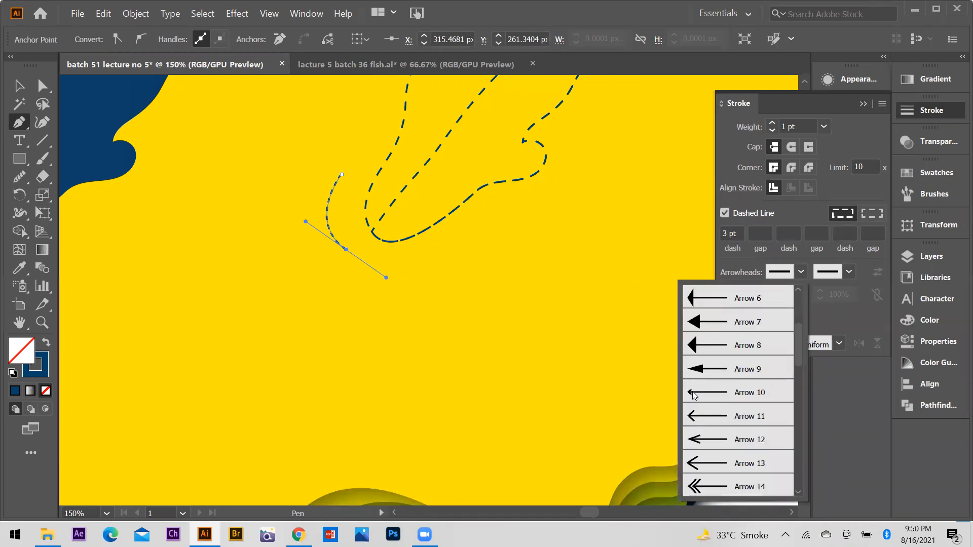
{"action": "left_click", "coordinate": [693, 392]}
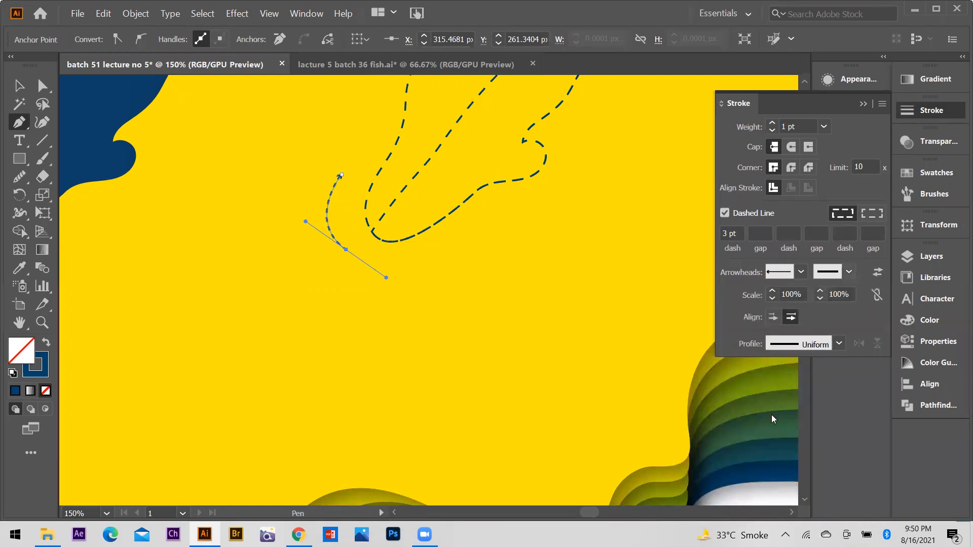
{"action": "scroll", "coordinate": [772, 418], "scroll_direction": "down", "scroll_amount": 5}
{"action": "left_click", "coordinate": [774, 375]}
{"action": "scroll", "coordinate": [609, 265], "scroll_direction": "down", "scroll_amount": 3}
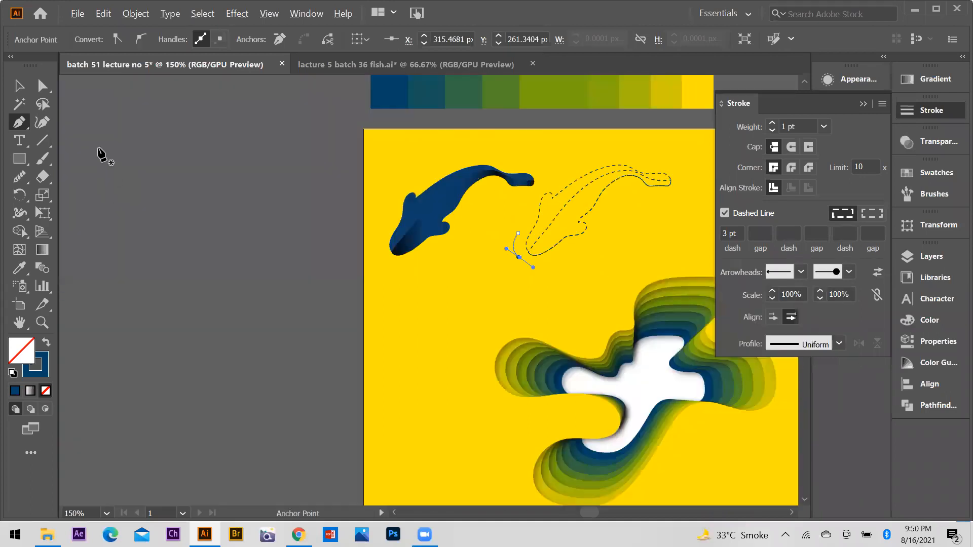
{"action": "key", "text": "v"}
{"action": "left_click", "coordinate": [474, 292]}
Duplicate the dashed curved arrow and place the copy beside the blue fish's head.
{"action": "scroll", "coordinate": [524, 215], "scroll_direction": "up", "scroll_amount": 3}
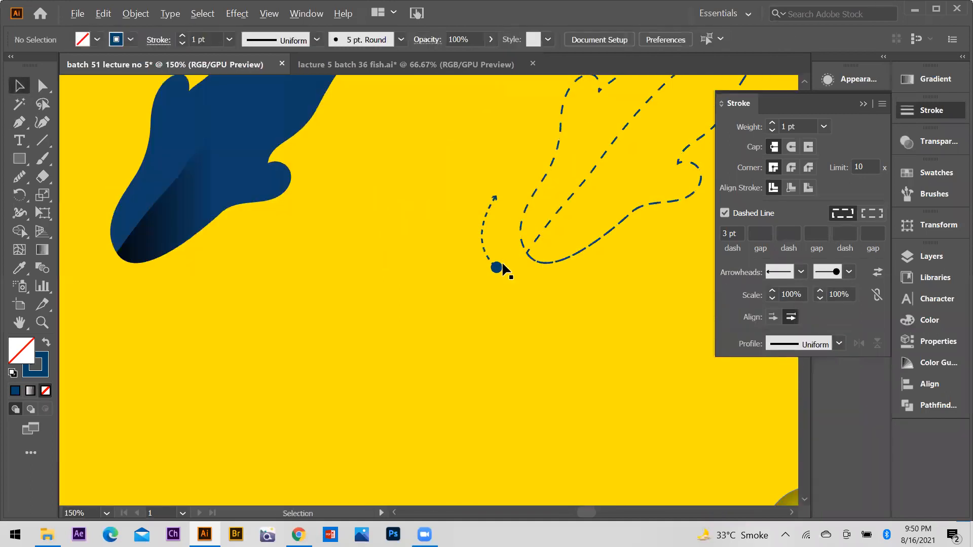
{"action": "scroll", "coordinate": [503, 266], "scroll_direction": "down", "scroll_amount": 2}
{"action": "left_click_drag", "start_coordinate": [504, 267], "coordinate": [245, 272]}
{"action": "left_click", "coordinate": [409, 293]}
{"action": "scroll", "coordinate": [410, 291], "scroll_direction": "down", "scroll_amount": 3}
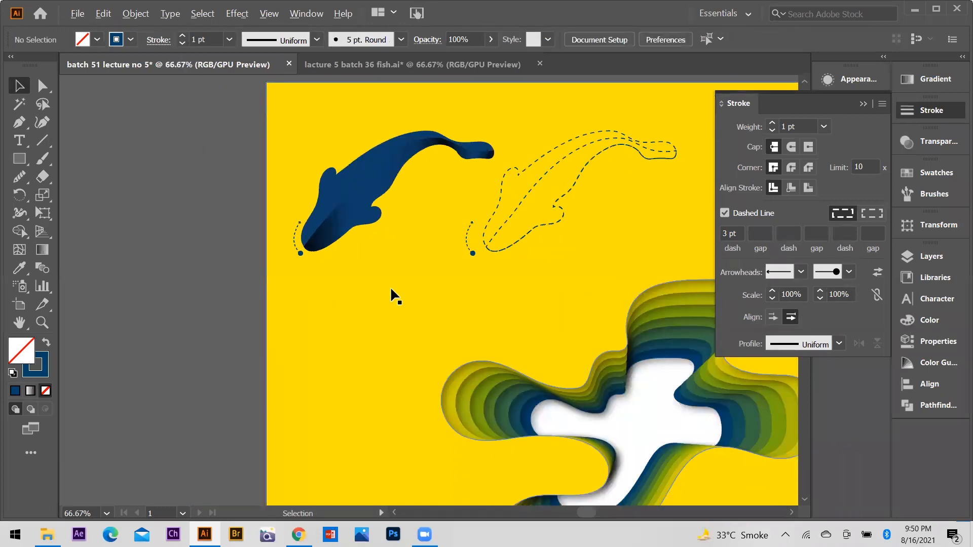
{"action": "scroll", "coordinate": [439, 272], "scroll_direction": "down", "scroll_amount": 1}
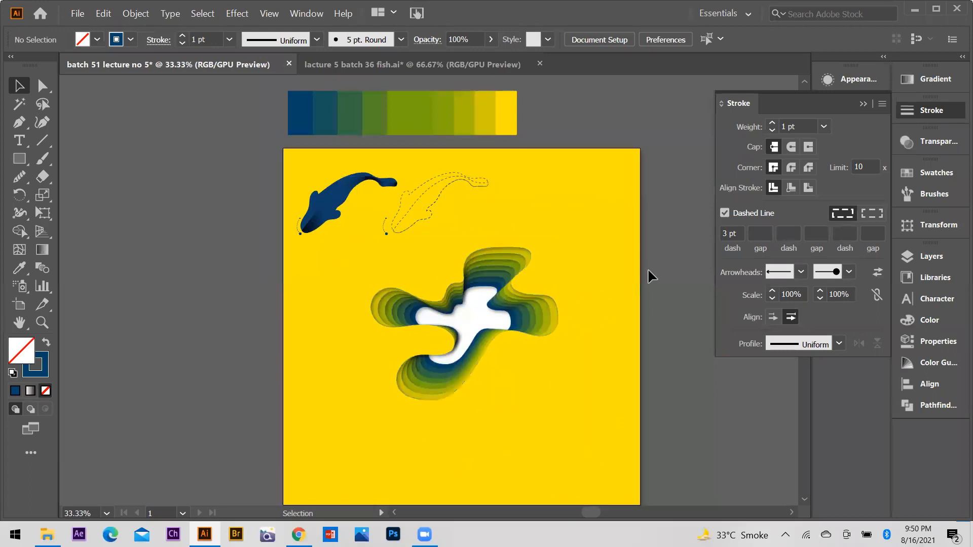
{"action": "left_click", "coordinate": [394, 367]}
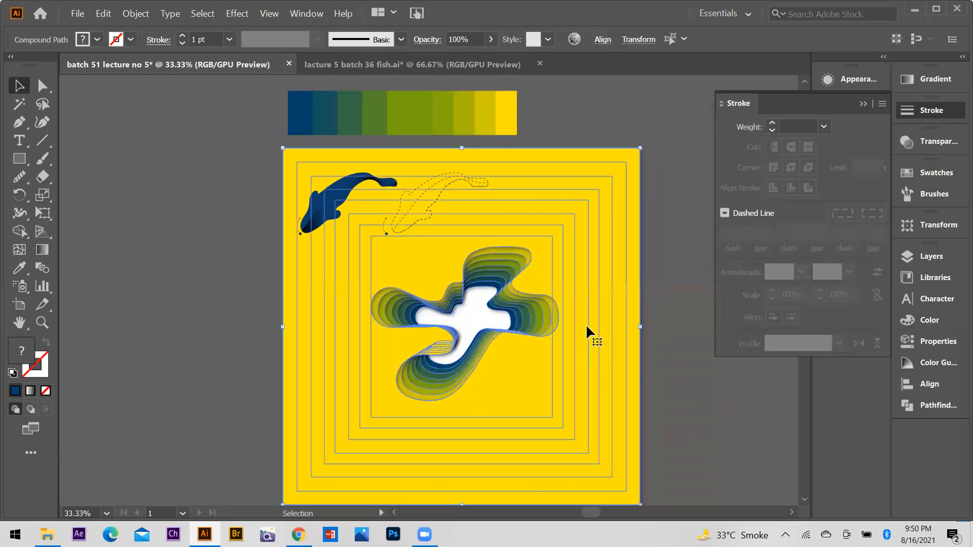
{"action": "left_click", "coordinate": [482, 382]}
{"action": "left_click_drag", "start_coordinate": [538, 288], "coordinate": [555, 254]}
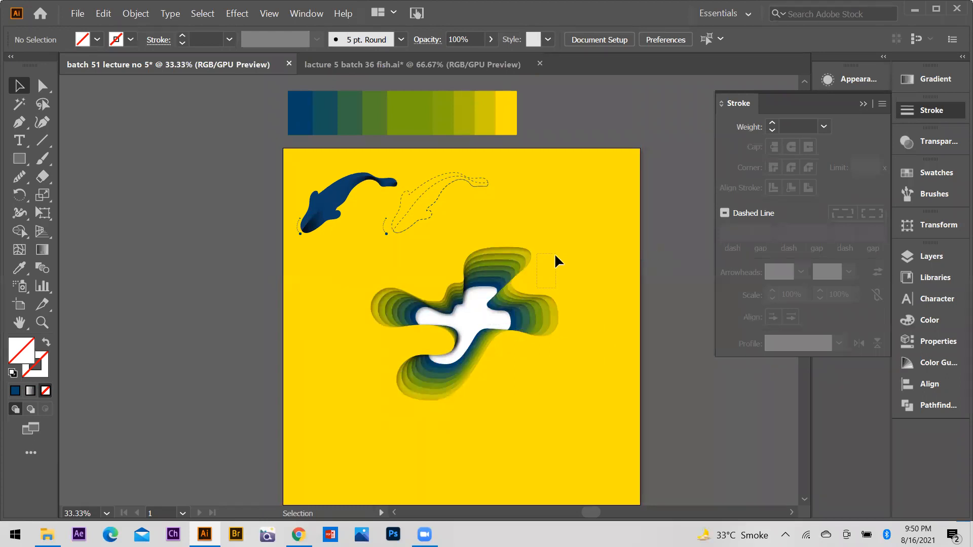
Copy the linked reference image from the lacture 5 batch 36 fish document into the batch 51 document, placing it left of the artboard.
{"action": "left_click", "coordinate": [370, 71]}
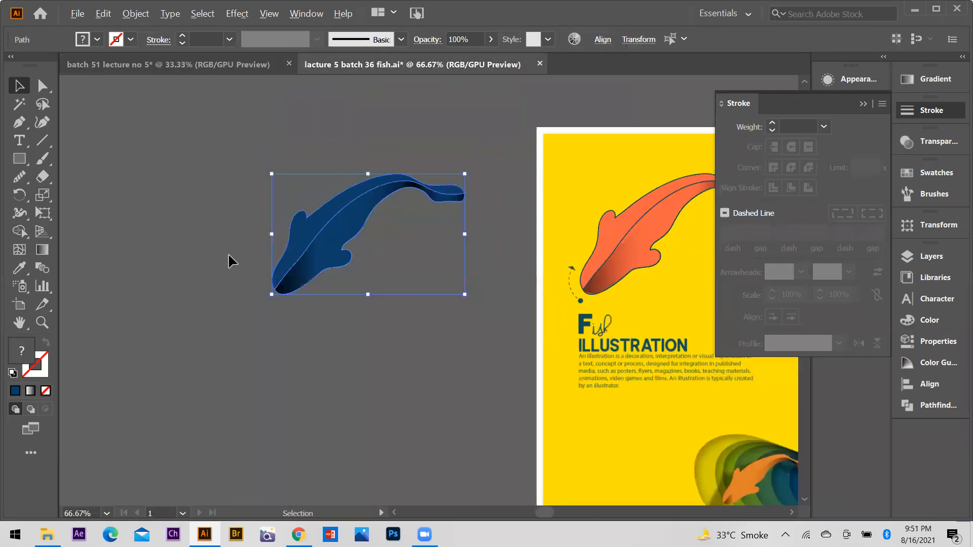
{"action": "scroll", "coordinate": [228, 254], "scroll_direction": "down", "scroll_amount": 2}
{"action": "scroll", "coordinate": [375, 206], "scroll_direction": "up", "scroll_amount": 3}
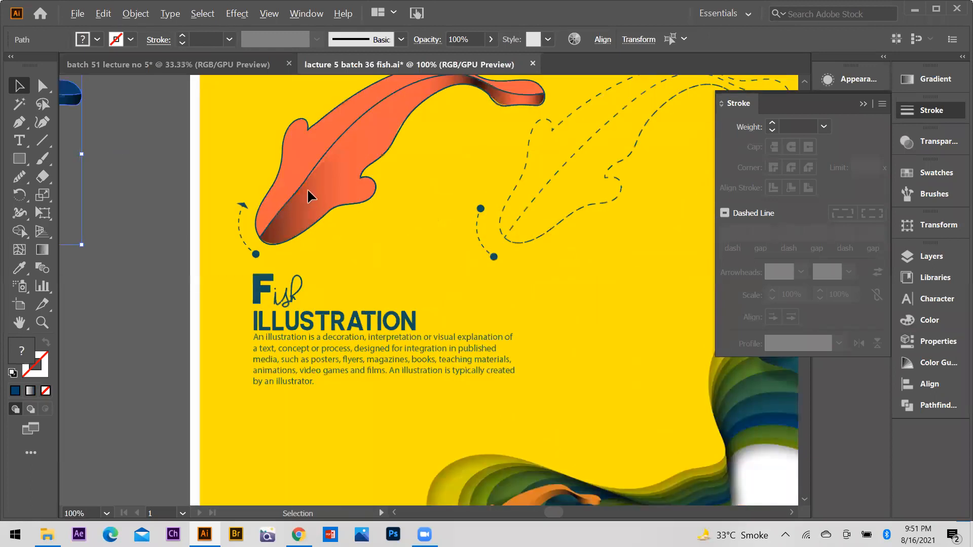
{"action": "scroll", "coordinate": [307, 188], "scroll_direction": "down", "scroll_amount": 2}
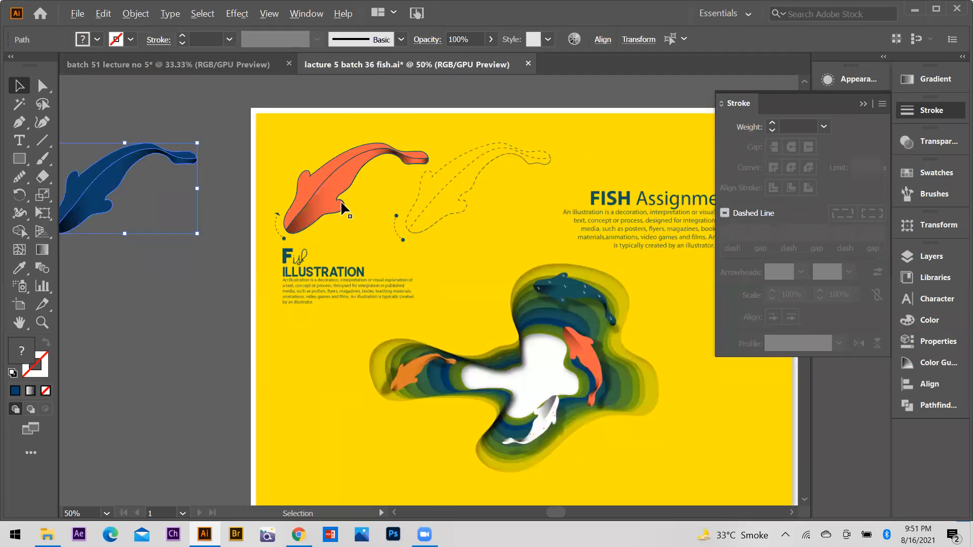
{"action": "scroll", "coordinate": [341, 203], "scroll_direction": "down", "scroll_amount": 1}
{"action": "left_click", "coordinate": [459, 265]}
{"action": "key", "text": "ctrl"}
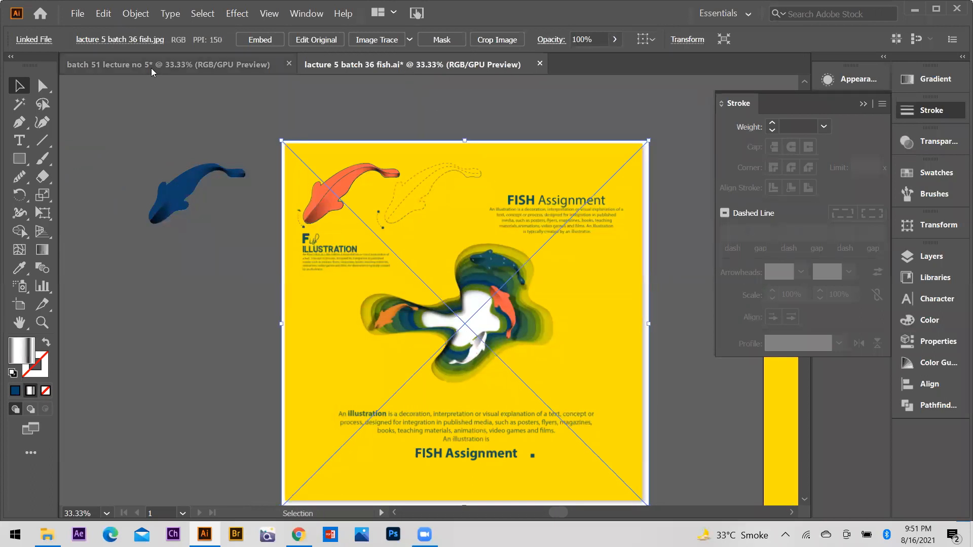
{"action": "key", "text": "ctrl+Tab"}
{"action": "key", "text": "ctrl+v"}
{"action": "left_click_drag", "start_coordinate": [464, 271], "coordinate": [115, 283]}
{"action": "scroll", "coordinate": [413, 302], "scroll_direction": "down", "scroll_amount": 1}
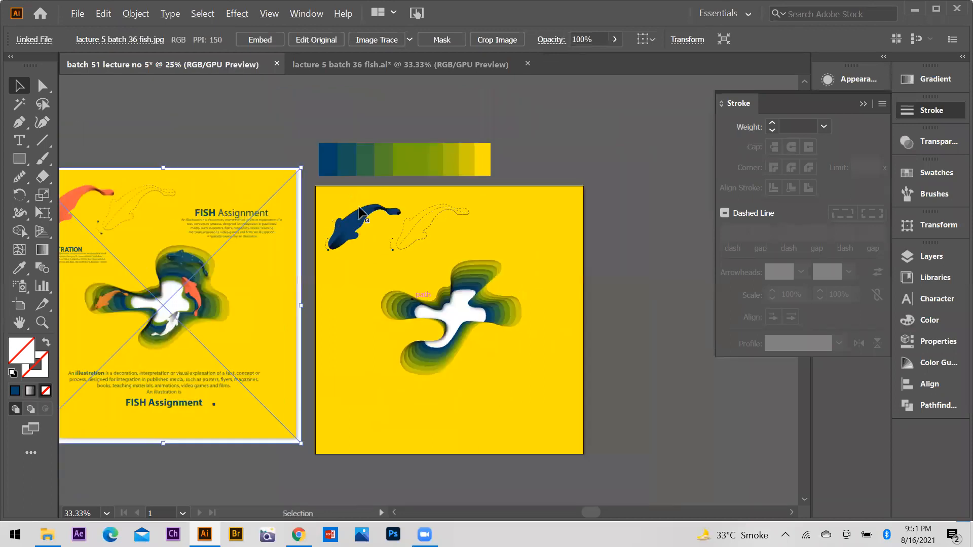
Place a rotated copy of the blue fish over the upper lobe of the layered paper-cut shape.
{"action": "scroll", "coordinate": [411, 299], "scroll_direction": "down", "scroll_amount": 1}
{"action": "left_click_drag", "start_coordinate": [358, 209], "coordinate": [519, 265]}
{"action": "scroll", "coordinate": [502, 253], "scroll_direction": "up", "scroll_amount": 1}
{"action": "left_click_drag", "start_coordinate": [464, 264], "coordinate": [464, 239]}
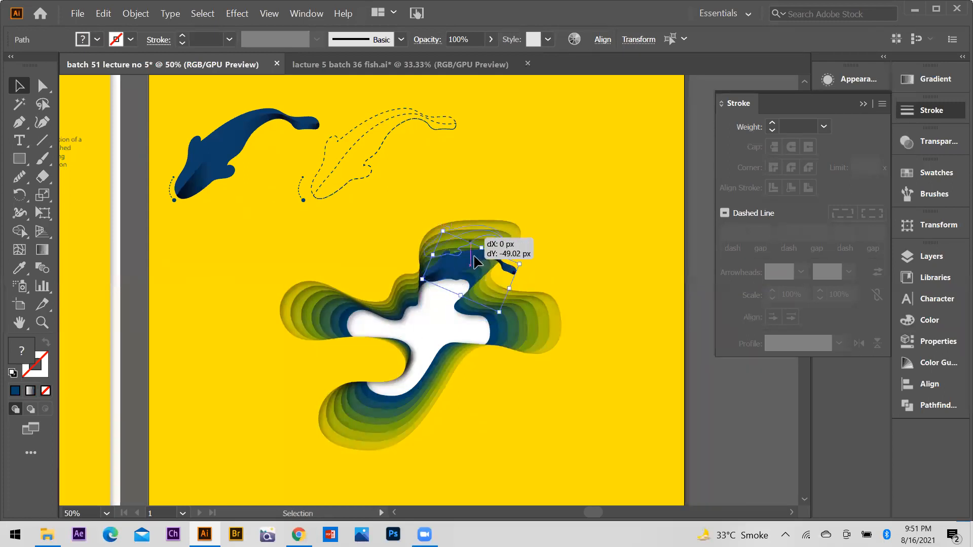
{"action": "scroll", "coordinate": [481, 249], "scroll_direction": "up", "scroll_amount": 2}
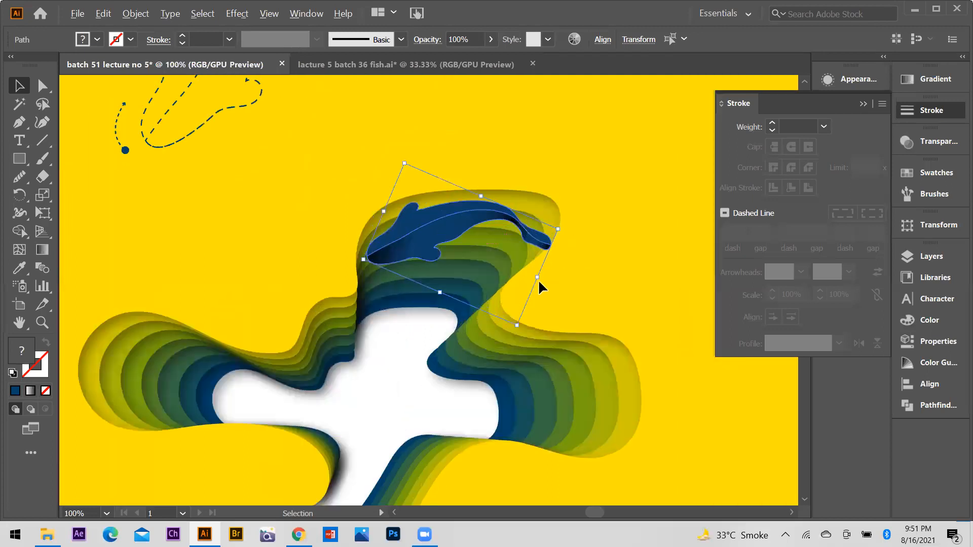
Recolour the body of the fish on the upper lobe with the orange sampled from the reference image's fish.
{"action": "scroll", "coordinate": [584, 245], "scroll_direction": "down", "scroll_amount": 1}
{"action": "scroll", "coordinate": [546, 237], "scroll_direction": "down", "scroll_amount": 3}
{"action": "left_click", "coordinate": [547, 237]}
{"action": "scroll", "coordinate": [546, 237], "scroll_direction": "up", "scroll_amount": 1}
{"action": "left_click", "coordinate": [546, 237]}
{"action": "left_click", "coordinate": [538, 236]}
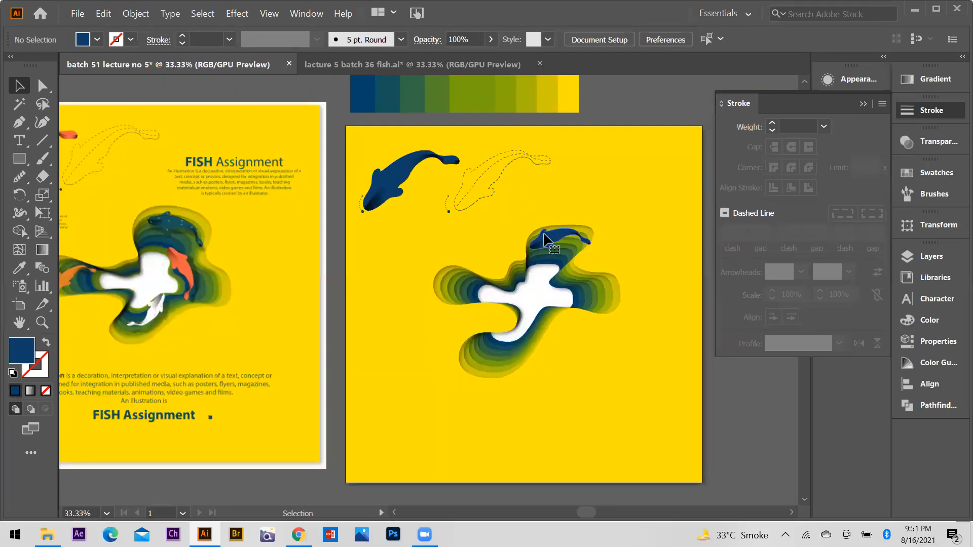
{"action": "left_click", "coordinate": [553, 244]}
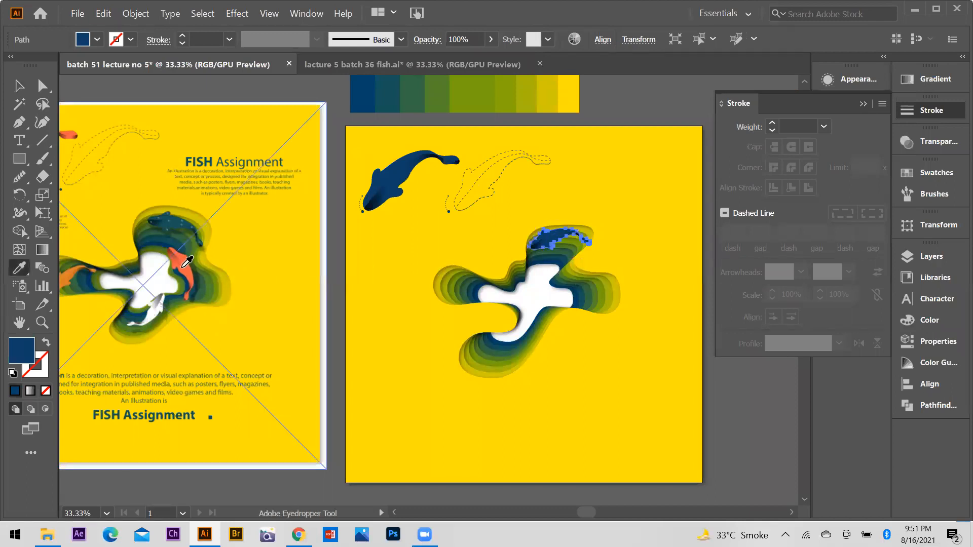
{"action": "left_click", "coordinate": [181, 269]}
{"action": "left_click", "coordinate": [20, 90]}
{"action": "left_click", "coordinate": [539, 258]}
{"action": "scroll", "coordinate": [585, 247], "scroll_direction": "up", "scroll_amount": 3}
{"action": "scroll", "coordinate": [517, 226], "scroll_direction": "down", "scroll_amount": 1}
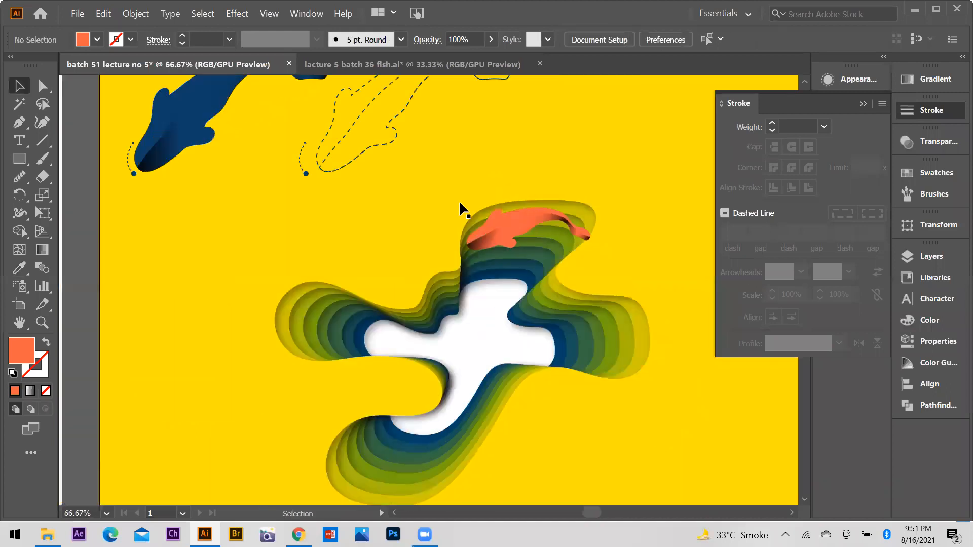
Group the orange fish's body and gradient shading pieces, keeping the group in place on the upper lobe.
{"action": "scroll", "coordinate": [460, 209], "scroll_direction": "up", "scroll_amount": 2}
{"action": "left_click", "coordinate": [458, 203]}
{"action": "left_click_drag", "start_coordinate": [552, 165], "coordinate": [550, 156]}
{"action": "key", "text": "ctrl+z"}
{"action": "key", "text": "ctrl+g"}
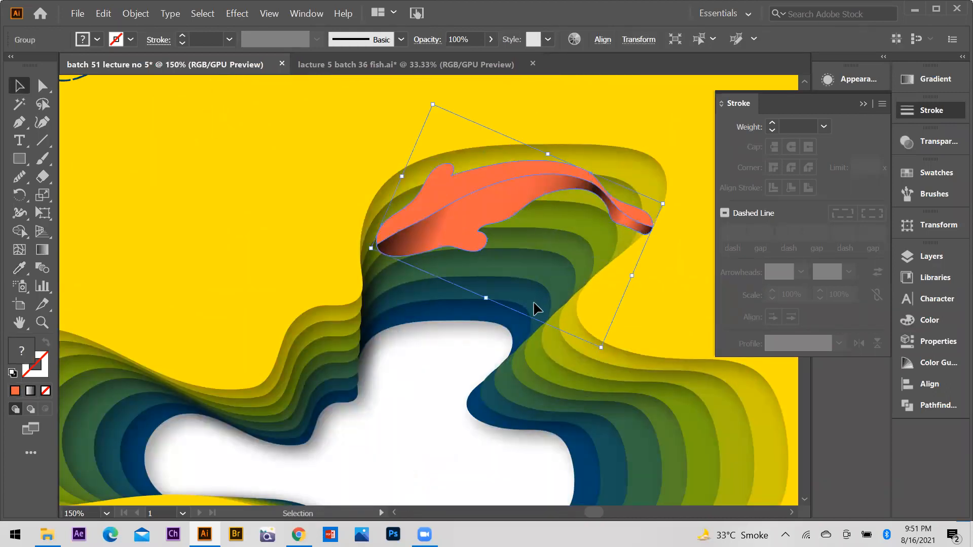
{"action": "left_click", "coordinate": [559, 205]}
{"action": "key", "text": "ctrl+z"}
{"action": "key", "text": "ctrl+z"}
{"action": "scroll", "coordinate": [604, 254], "scroll_direction": "down", "scroll_amount": 1}
{"action": "scroll", "coordinate": [551, 252], "scroll_direction": "down", "scroll_amount": 2}
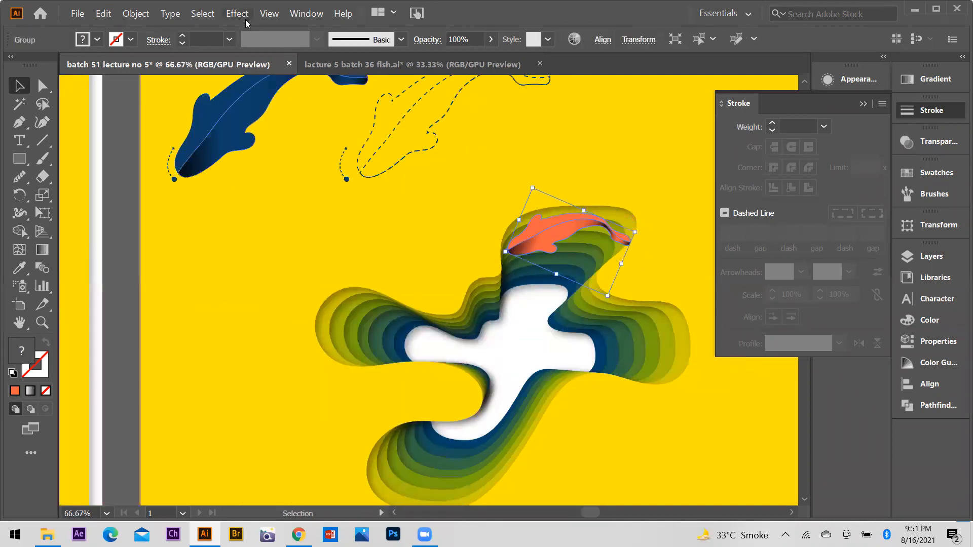
Apply a Multiply drop shadow to the orange fish group with 37% opacity, 2 px X offset, 20 px Y offset and 2 px blur.
{"action": "left_click", "coordinate": [237, 13]}
{"action": "mouse_move", "coordinate": [304, 177]}
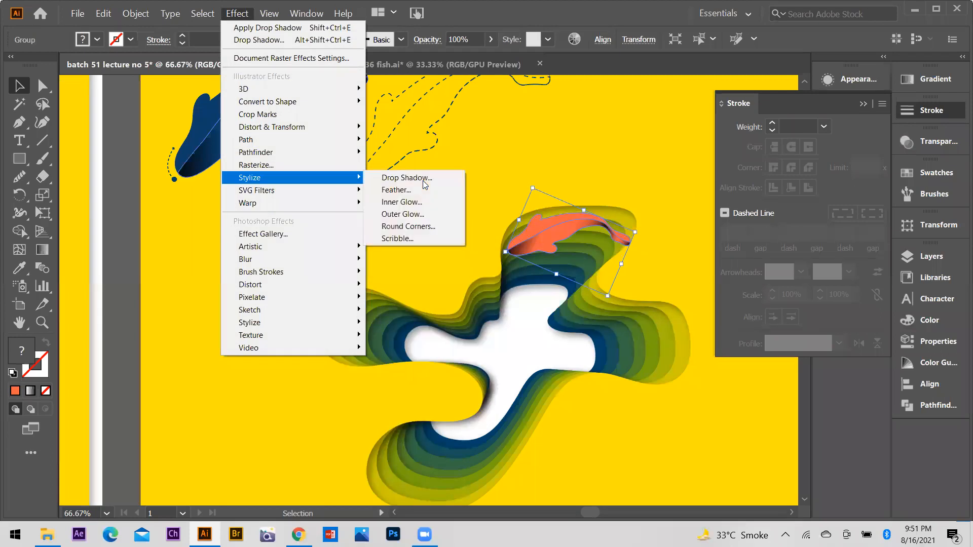
{"action": "left_click", "coordinate": [403, 178]}
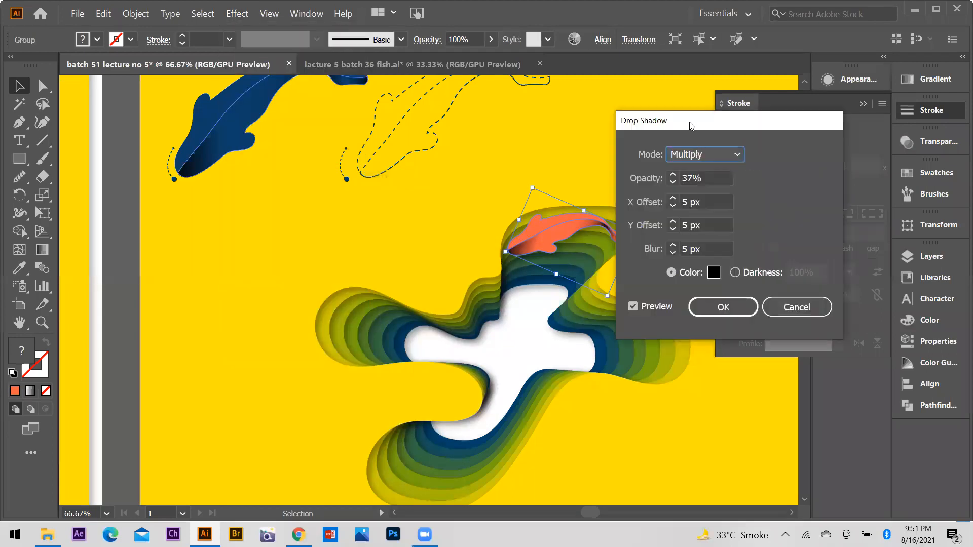
{"action": "left_click_drag", "start_coordinate": [700, 121], "coordinate": [757, 136]}
{"action": "scroll", "coordinate": [753, 241], "scroll_direction": "up", "scroll_amount": 6}
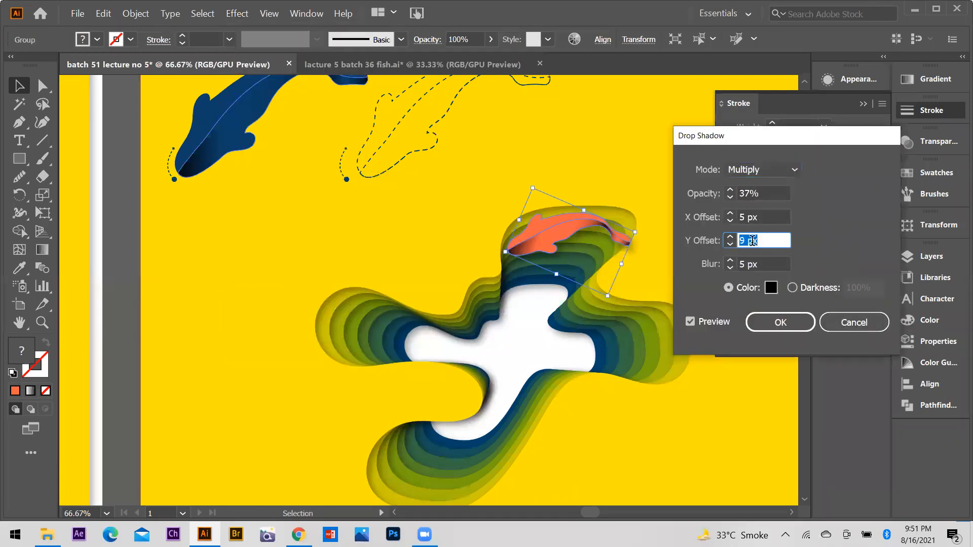
{"action": "left_click", "coordinate": [749, 264]}
{"action": "scroll", "coordinate": [748, 263], "scroll_direction": "up", "scroll_amount": 1}
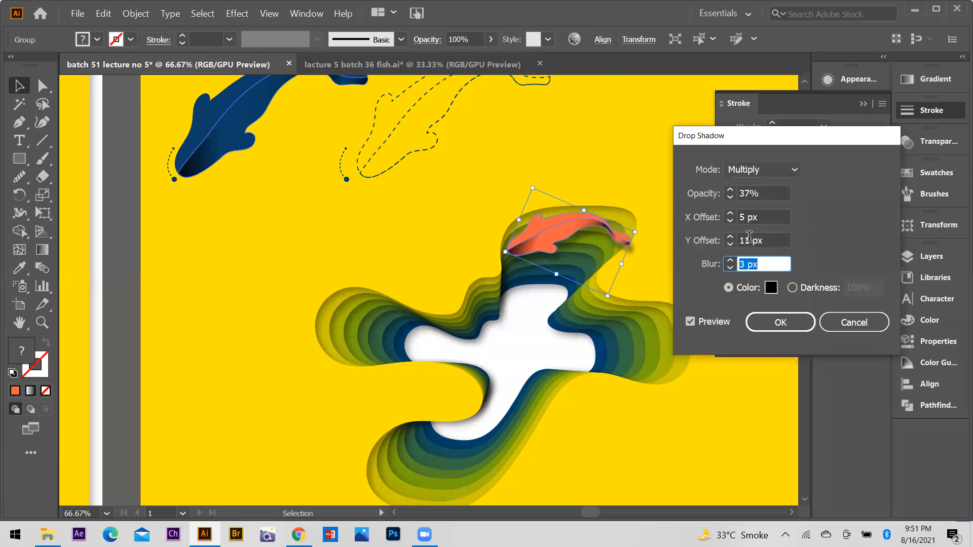
{"action": "left_click", "coordinate": [745, 218]}
{"action": "scroll", "coordinate": [746, 218], "scroll_direction": "up", "scroll_amount": 4}
{"action": "scroll", "coordinate": [748, 227], "scroll_direction": "down", "scroll_amount": 7}
{"action": "left_click", "coordinate": [747, 238]}
{"action": "scroll", "coordinate": [747, 238], "scroll_direction": "up", "scroll_amount": 3}
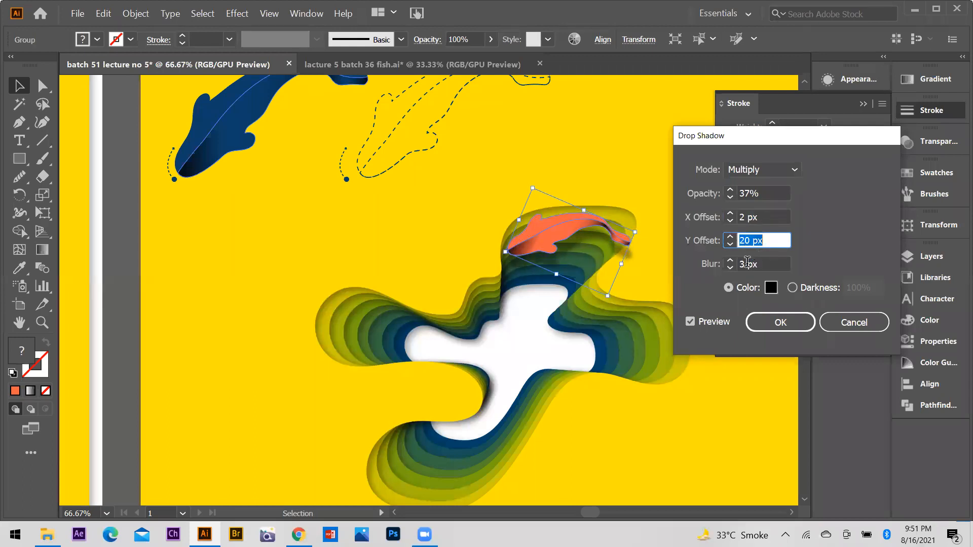
{"action": "left_click", "coordinate": [747, 262]}
{"action": "scroll", "coordinate": [748, 262], "scroll_direction": "down", "scroll_amount": 1}
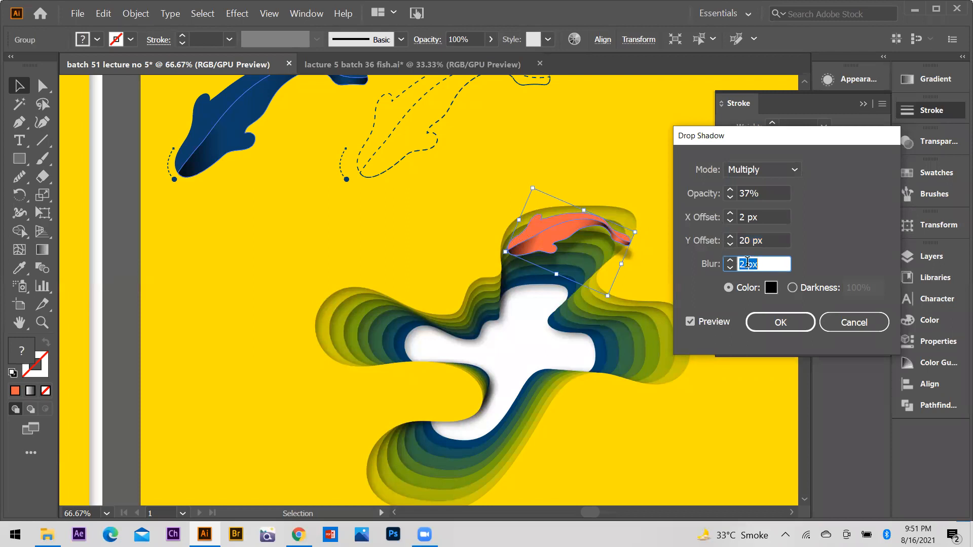
{"action": "key", "text": "Return"}
{"action": "left_click", "coordinate": [592, 279]}
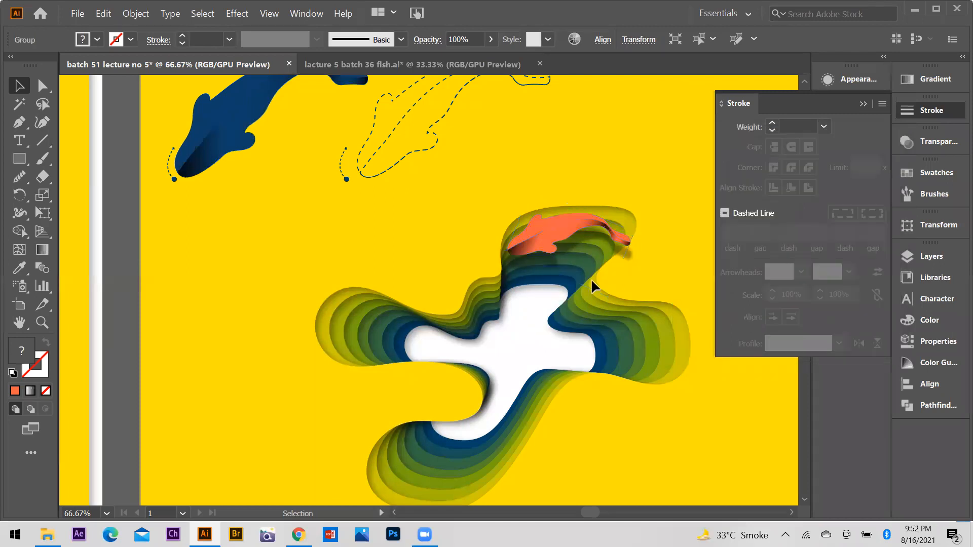
Copy the four small fish from the layered shape in the lacture 5 batch 36 fish document into the batch 51 document.
{"action": "scroll", "coordinate": [517, 249], "scroll_direction": "down", "scroll_amount": 3}
{"action": "scroll", "coordinate": [513, 248], "scroll_direction": "up", "scroll_amount": 3}
{"action": "scroll", "coordinate": [432, 222], "scroll_direction": "up", "scroll_amount": 3}
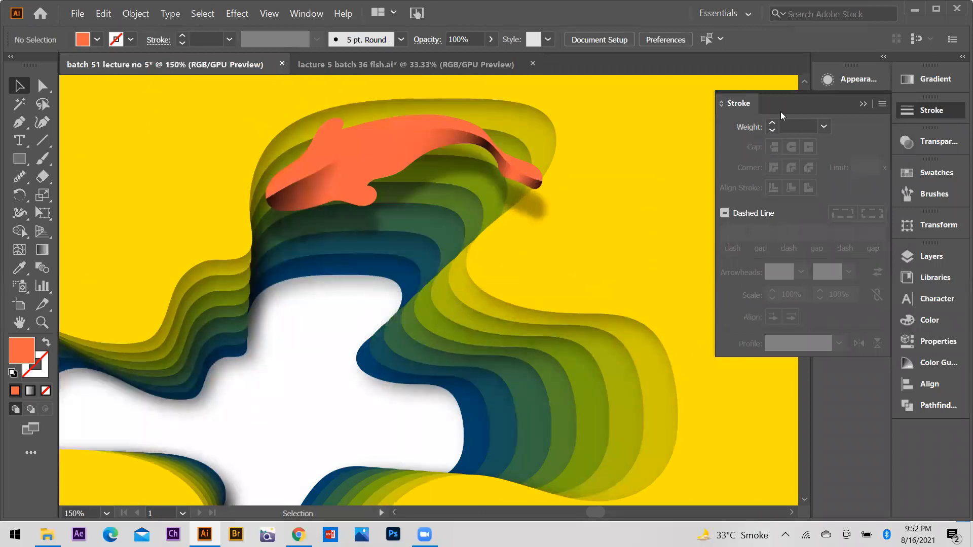
{"action": "left_click", "coordinate": [553, 278]}
{"action": "scroll", "coordinate": [558, 309], "scroll_direction": "down", "scroll_amount": 3}
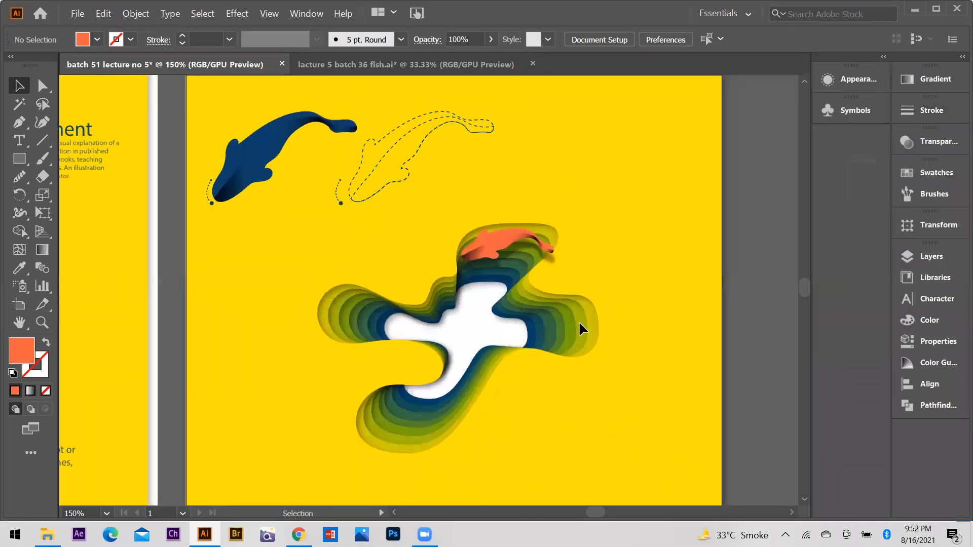
{"action": "left_click", "coordinate": [383, 64]}
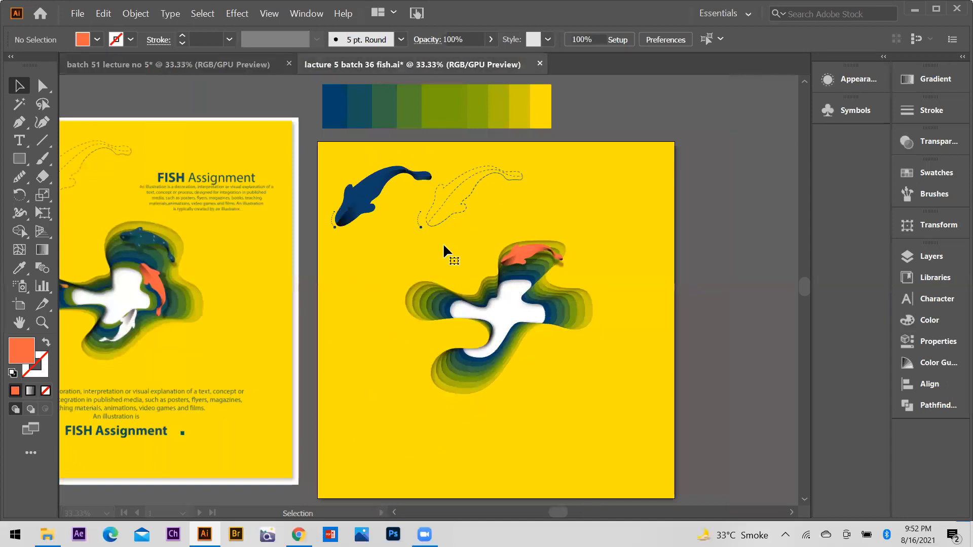
{"action": "scroll", "coordinate": [151, 238], "scroll_direction": "down", "scroll_amount": 3}
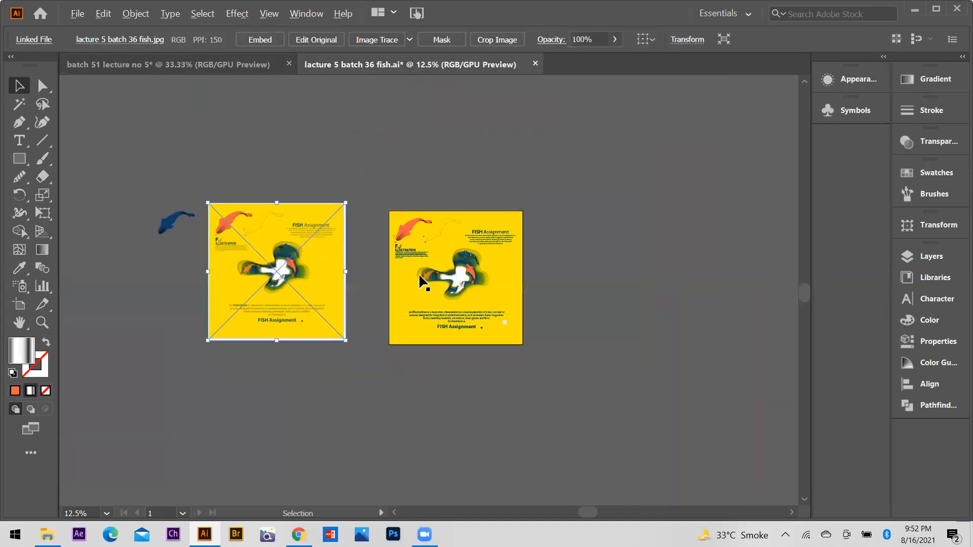
{"action": "scroll", "coordinate": [397, 264], "scroll_direction": "up", "scroll_amount": 4}
{"action": "left_click", "coordinate": [568, 239]}
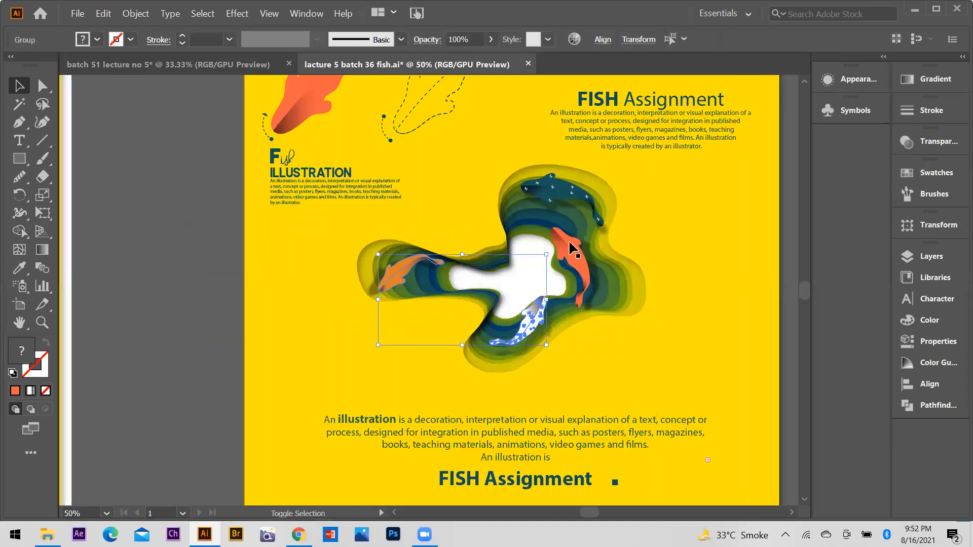
{"action": "left_click", "coordinate": [567, 205], "text": "shift"}
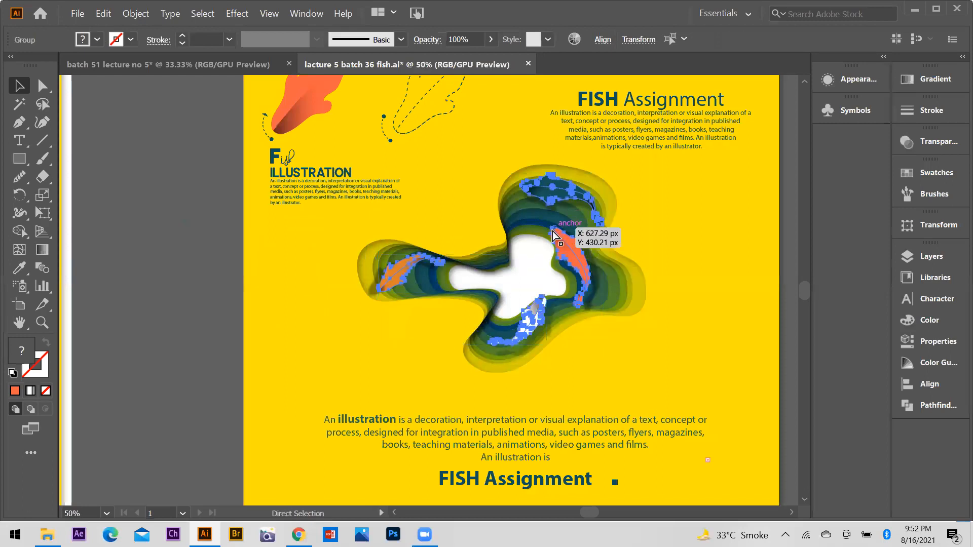
{"action": "left_click", "coordinate": [205, 67]}
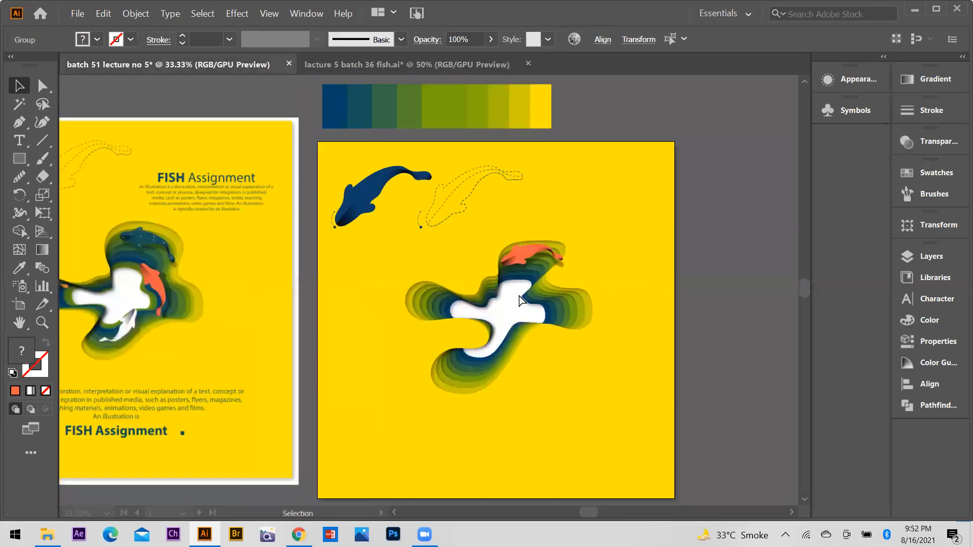
{"action": "left_click_drag", "start_coordinate": [500, 315], "coordinate": [501, 316]}
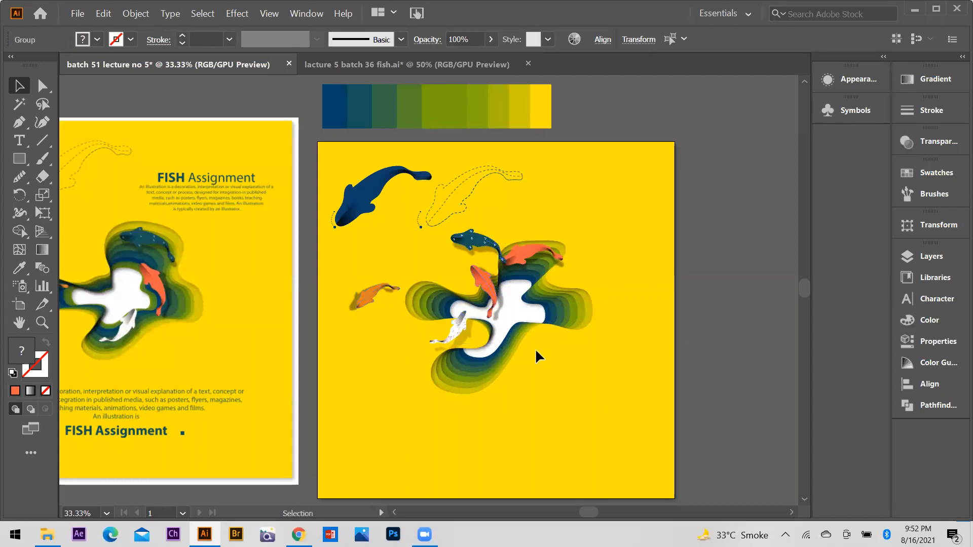
Place the white spotted fish on the lower lobe and a scaled-down red-orange fish on the right-hand lobe.
{"action": "scroll", "coordinate": [506, 324], "scroll_direction": "up", "scroll_amount": 2}
{"action": "left_click_drag", "start_coordinate": [379, 310], "coordinate": [415, 397]}
{"action": "left_click_drag", "start_coordinate": [428, 220], "coordinate": [507, 251]}
{"action": "left_click_drag", "start_coordinate": [527, 323], "coordinate": [582, 265]}
{"action": "left_click", "coordinate": [477, 278]}
Scale down the dark teal spotted fish and place it in the white opening beside the right-hand lobe.
{"action": "left_click_drag", "start_coordinate": [431, 132], "coordinate": [455, 254]}
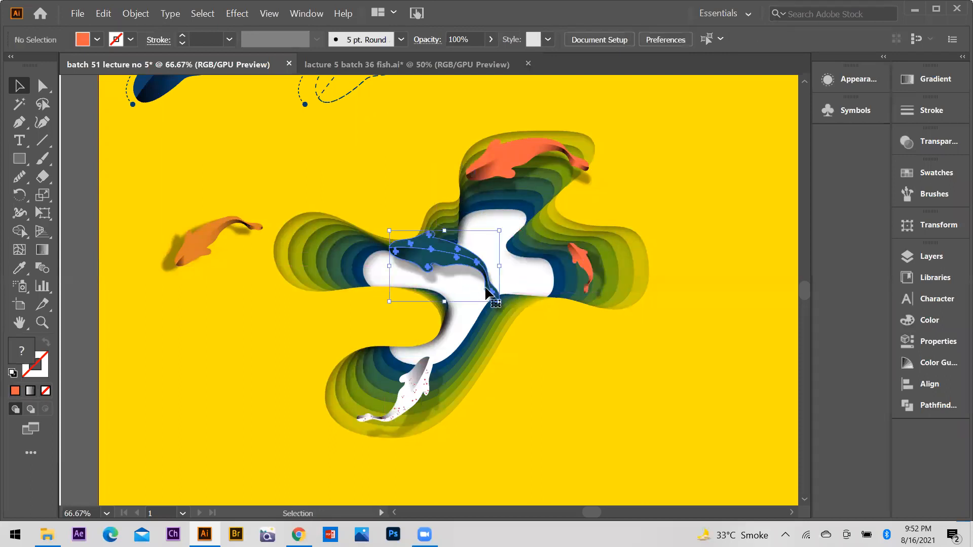
{"action": "left_click_drag", "start_coordinate": [499, 301], "coordinate": [441, 264]}
{"action": "left_click_drag", "start_coordinate": [405, 236], "coordinate": [491, 265]}
{"action": "left_click", "coordinate": [393, 302]}
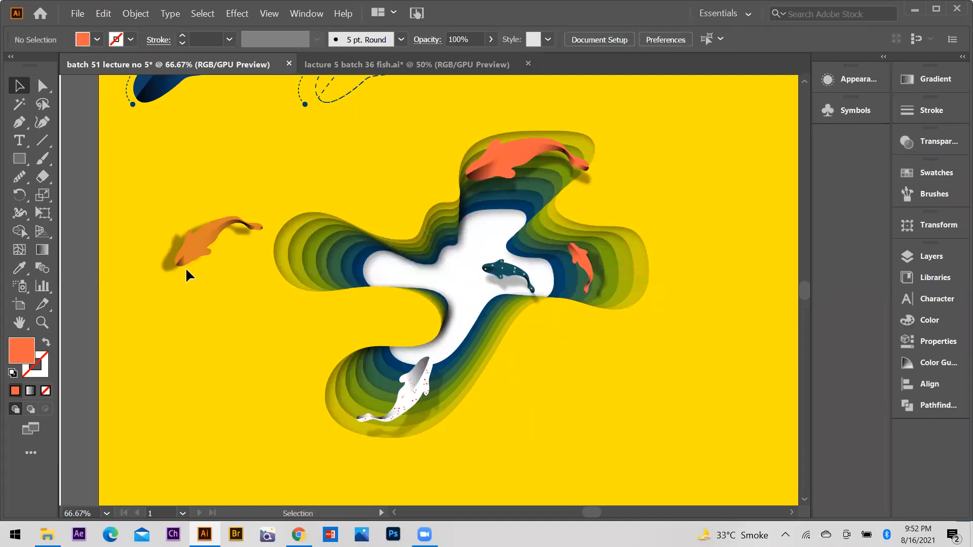
Place the light orange fish over the left arm of the white opening, adjusting its fit there.
{"action": "left_click_drag", "start_coordinate": [205, 244], "coordinate": [410, 259]}
{"action": "left_click_drag", "start_coordinate": [463, 236], "coordinate": [483, 225]}
{"action": "left_click_drag", "start_coordinate": [446, 257], "coordinate": [451, 261]}
{"action": "left_click", "coordinate": [385, 314]}
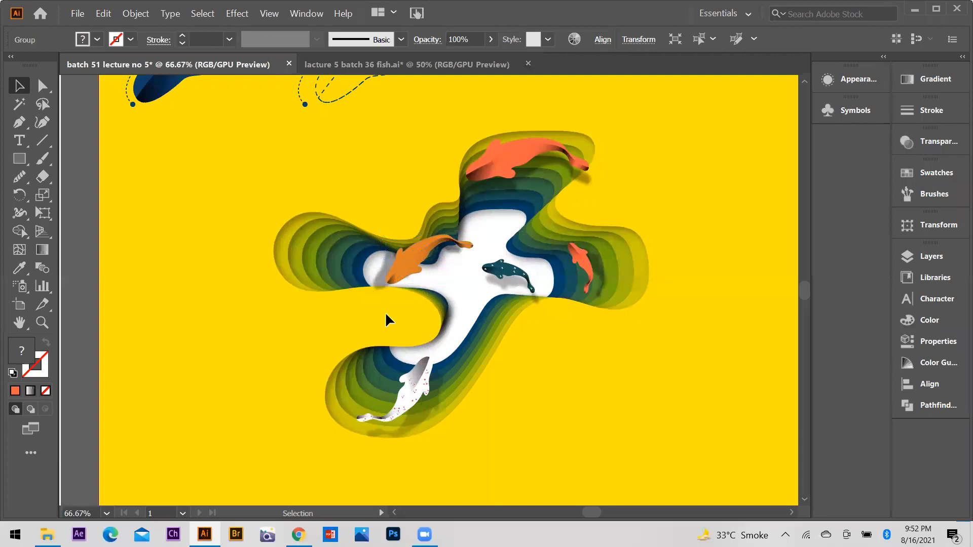
Delete the linked reference image beside the artboard in the batch 51 document.
{"action": "scroll", "coordinate": [452, 320], "scroll_direction": "down", "scroll_amount": 2}
{"action": "scroll", "coordinate": [457, 320], "scroll_direction": "up", "scroll_amount": 1}
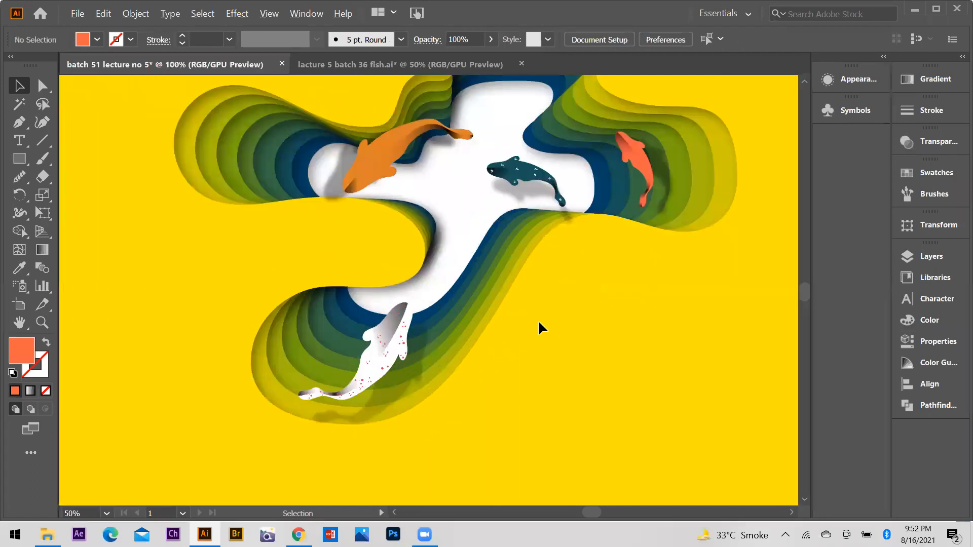
{"action": "scroll", "coordinate": [538, 320], "scroll_direction": "down", "scroll_amount": 1}
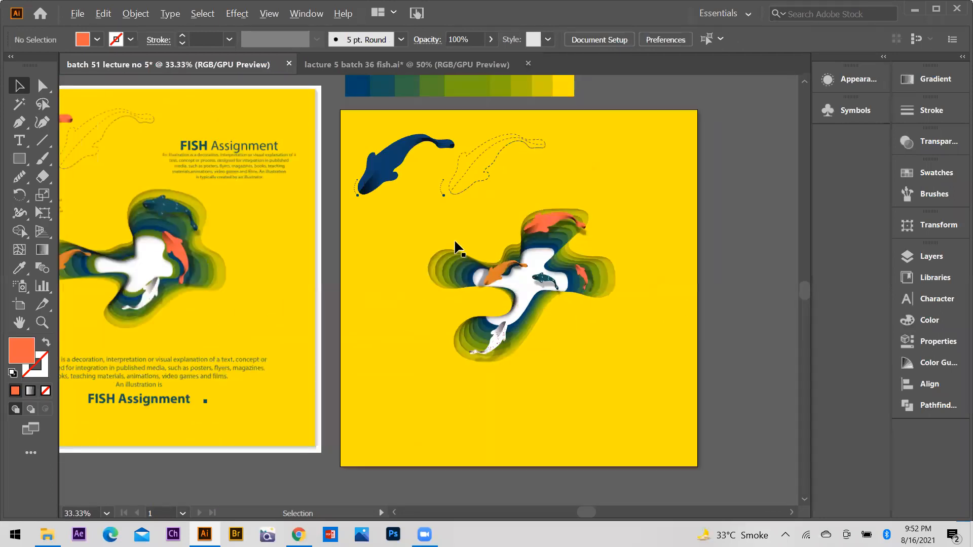
{"action": "scroll", "coordinate": [539, 299], "scroll_direction": "up", "scroll_amount": 2}
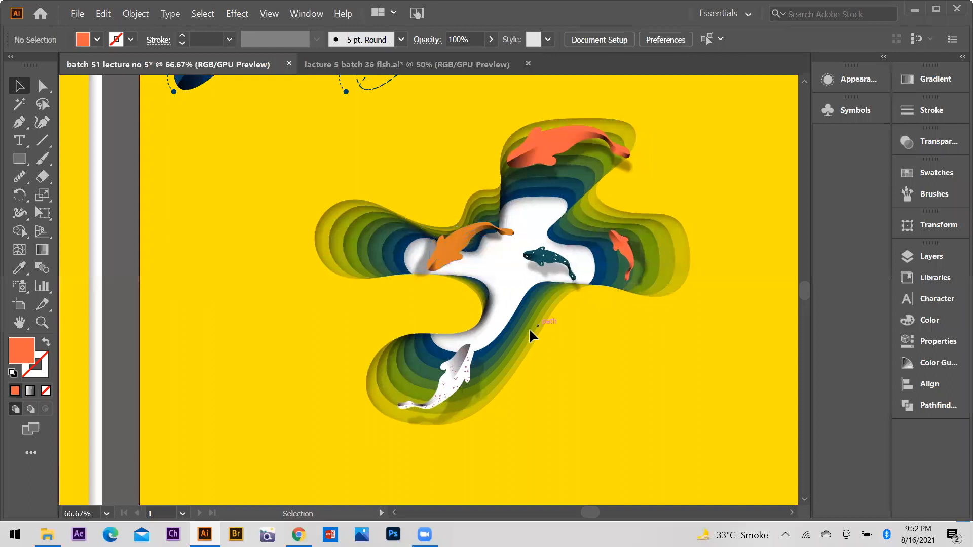
{"action": "scroll", "coordinate": [535, 328], "scroll_direction": "down", "scroll_amount": 1}
{"action": "scroll", "coordinate": [507, 316], "scroll_direction": "up", "scroll_amount": 4}
{"action": "scroll", "coordinate": [462, 291], "scroll_direction": "down", "scroll_amount": 1}
{"action": "scroll", "coordinate": [601, 332], "scroll_direction": "down", "scroll_amount": 1}
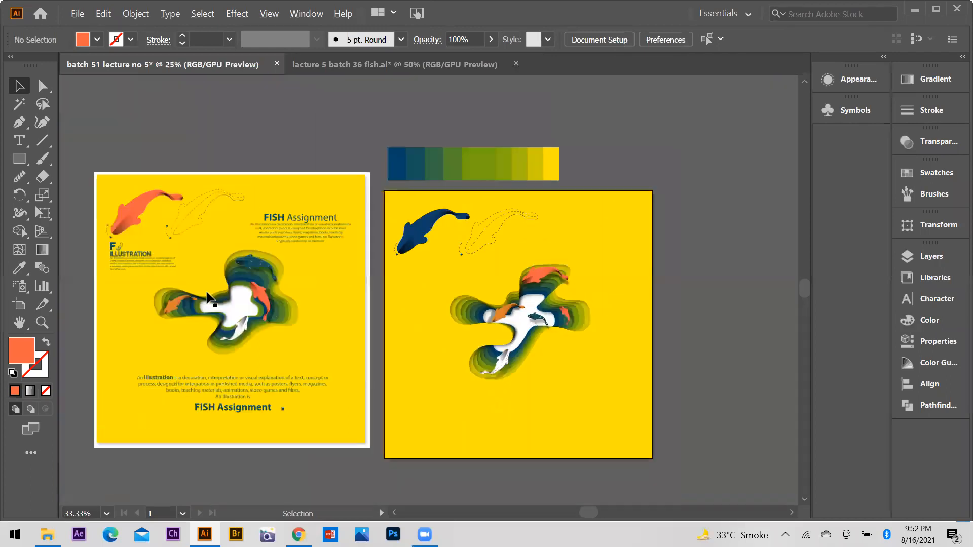
{"action": "left_click", "coordinate": [203, 276]}
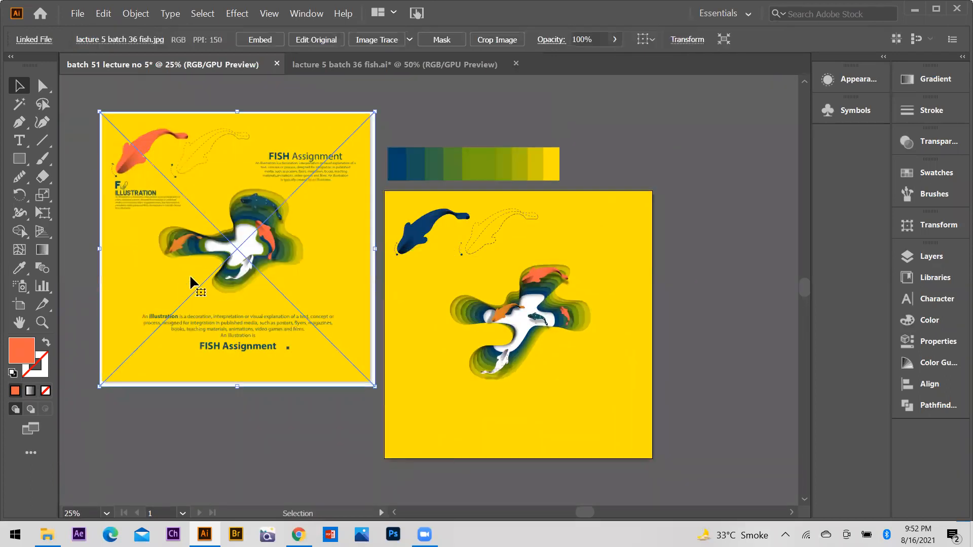
{"action": "key", "text": "Delete"}
Copy both FISH Assignment headings, their illustration paragraphs and the small square from the lacture 5 document, and position them on the batch 51 artboard.
{"action": "key", "text": "ctrl+Tab"}
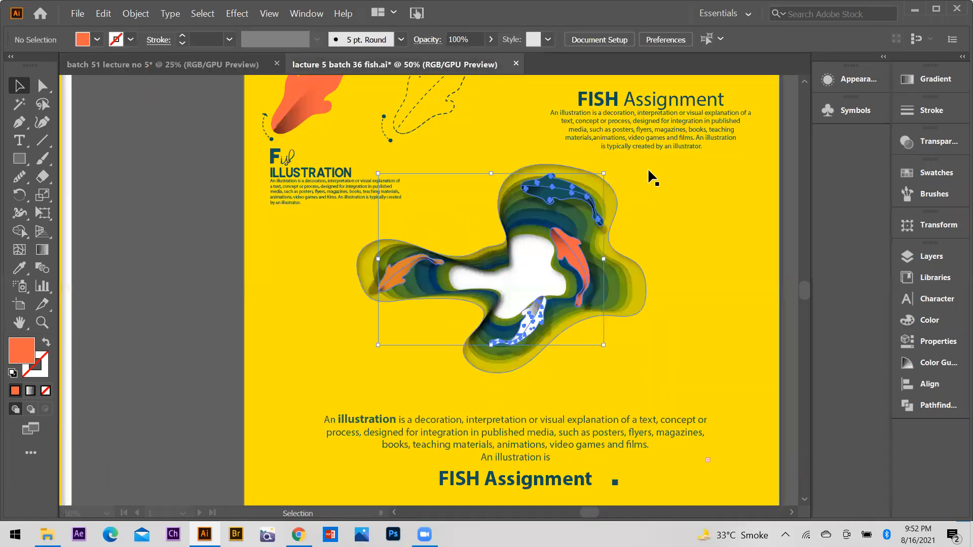
{"action": "scroll", "coordinate": [646, 178], "scroll_direction": "up", "scroll_amount": 1}
{"action": "left_click", "coordinate": [644, 178]}
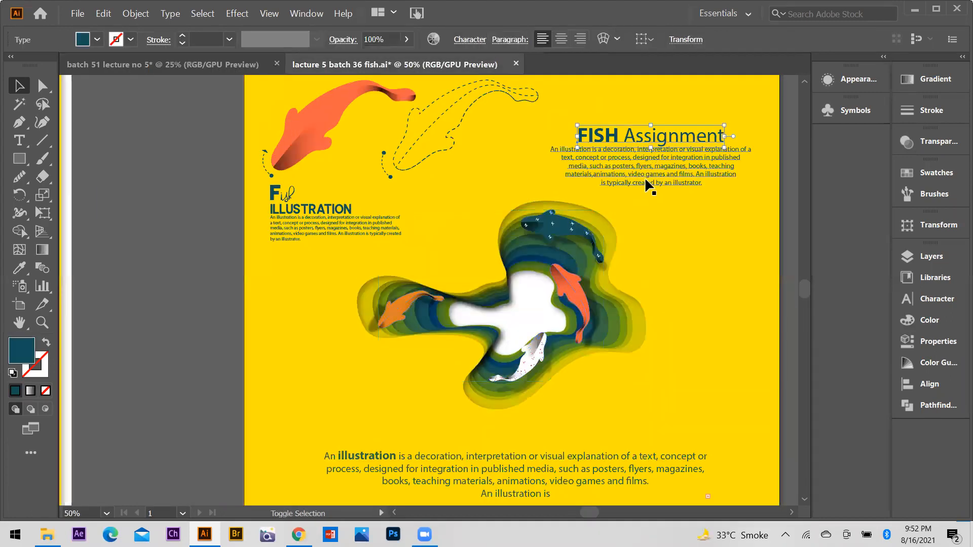
{"action": "left_click", "coordinate": [624, 160], "text": "shift"}
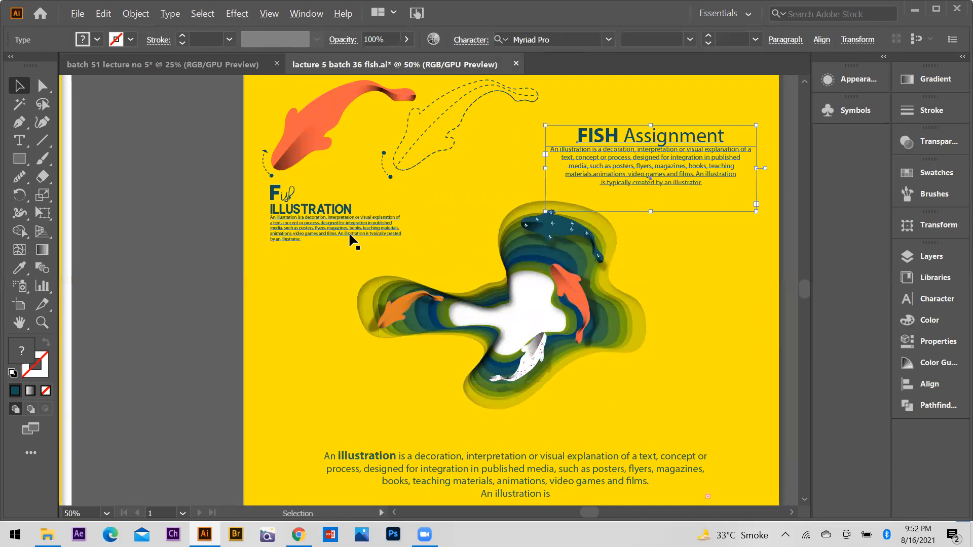
{"action": "key", "text": "ctrl+minus"}
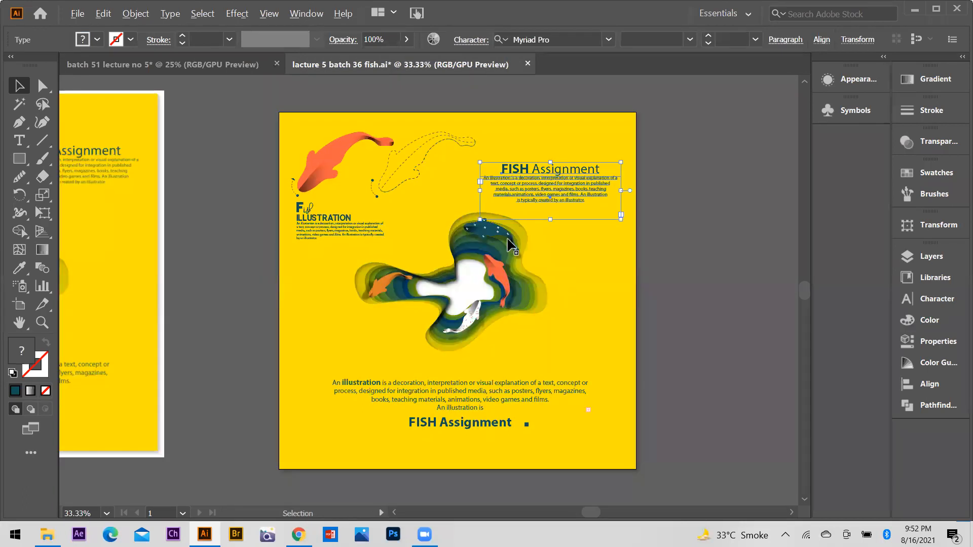
{"action": "scroll", "coordinate": [486, 230], "scroll_direction": "up", "scroll_amount": 1}
{"action": "scroll", "coordinate": [506, 240], "scroll_direction": "down", "scroll_amount": 1}
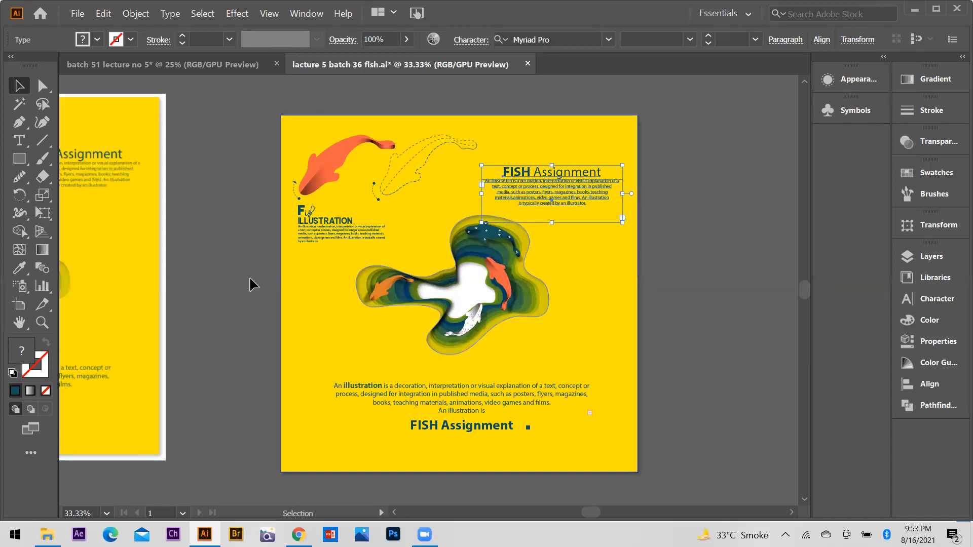
{"action": "left_click", "coordinate": [468, 383], "text": "shift"}
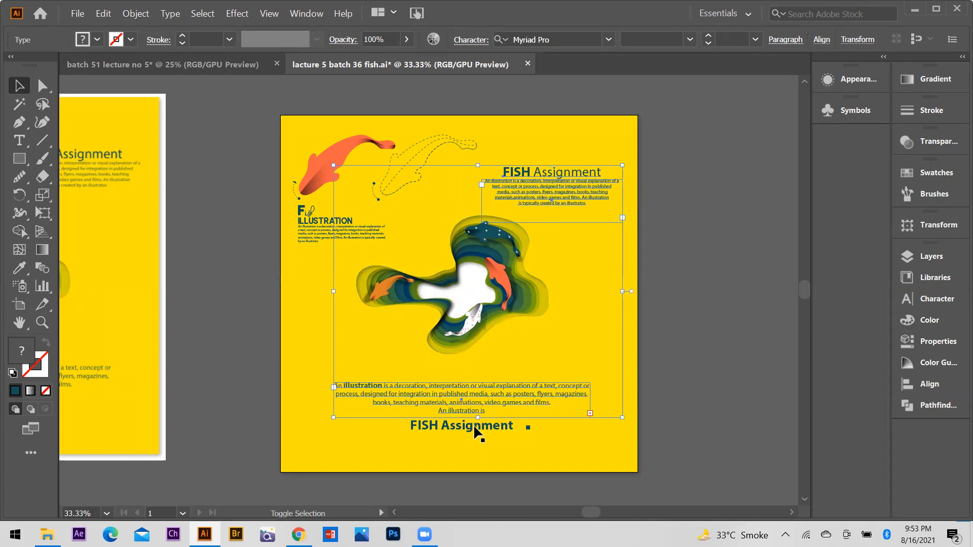
{"action": "left_click", "coordinate": [527, 429], "text": "shift"}
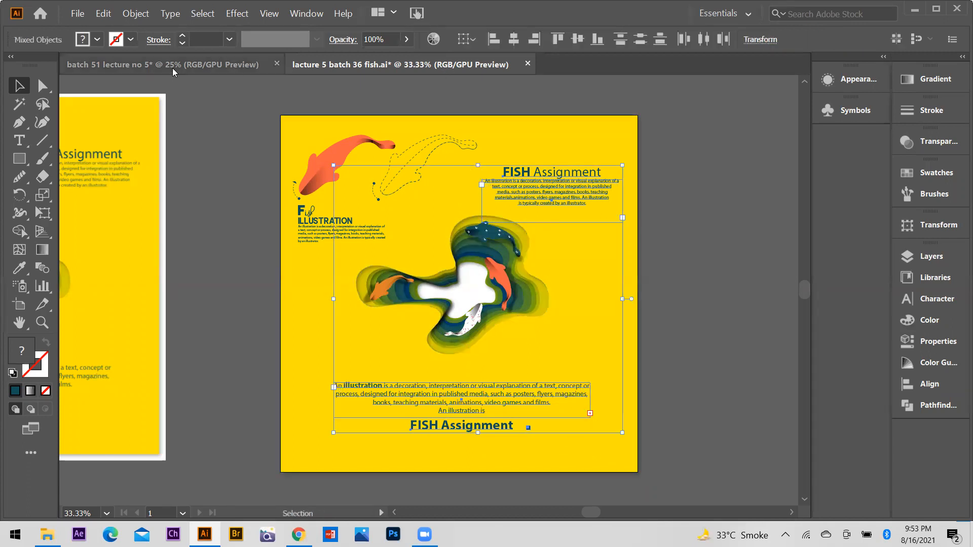
{"action": "key", "text": "ctrl+Tab"}
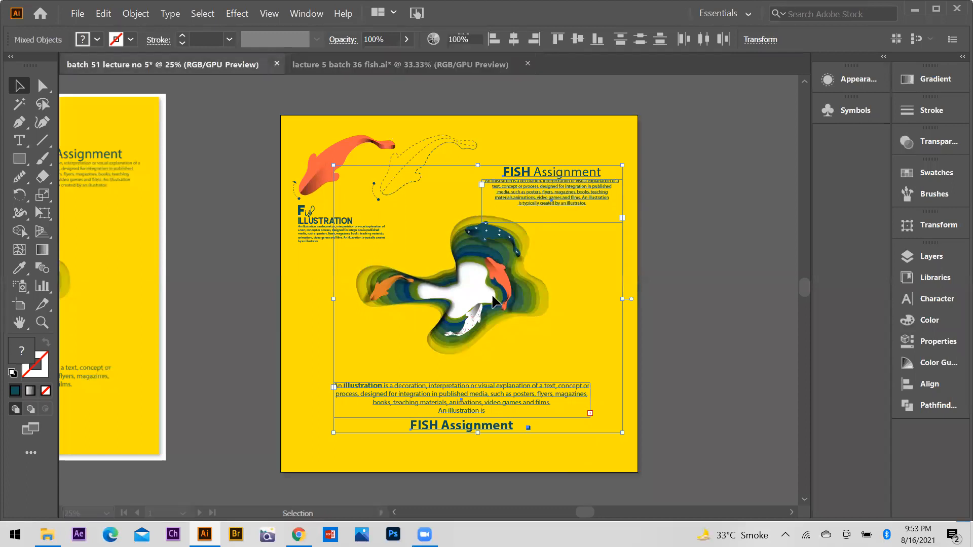
{"action": "key", "text": "ctrl+v"}
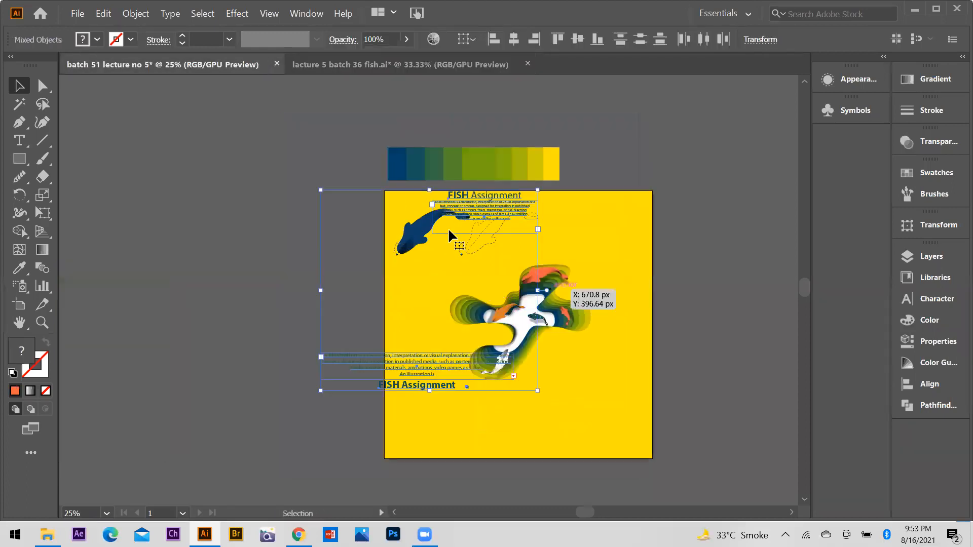
{"action": "left_click_drag", "start_coordinate": [481, 211], "coordinate": [709, 274]}
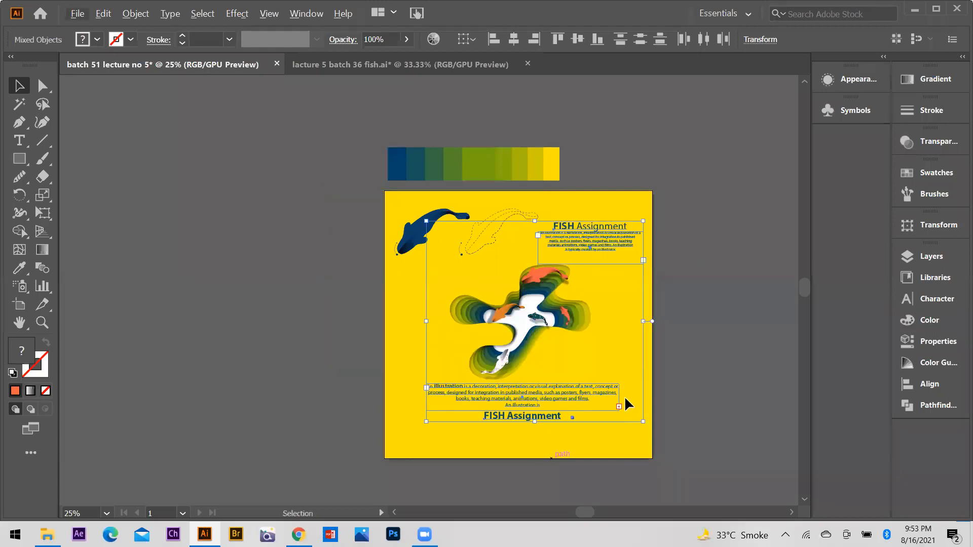
{"action": "left_click", "coordinate": [626, 400]}
Move the lower illustration paragraph, its FISH Assignment heading and the small square slightly farther below the layered shape.
{"action": "scroll", "coordinate": [552, 400], "scroll_direction": "down", "scroll_amount": 1}
{"action": "scroll", "coordinate": [552, 398], "scroll_direction": "up", "scroll_amount": 1}
{"action": "left_click", "coordinate": [520, 349]}
{"action": "left_click", "coordinate": [521, 388], "text": "shift"}
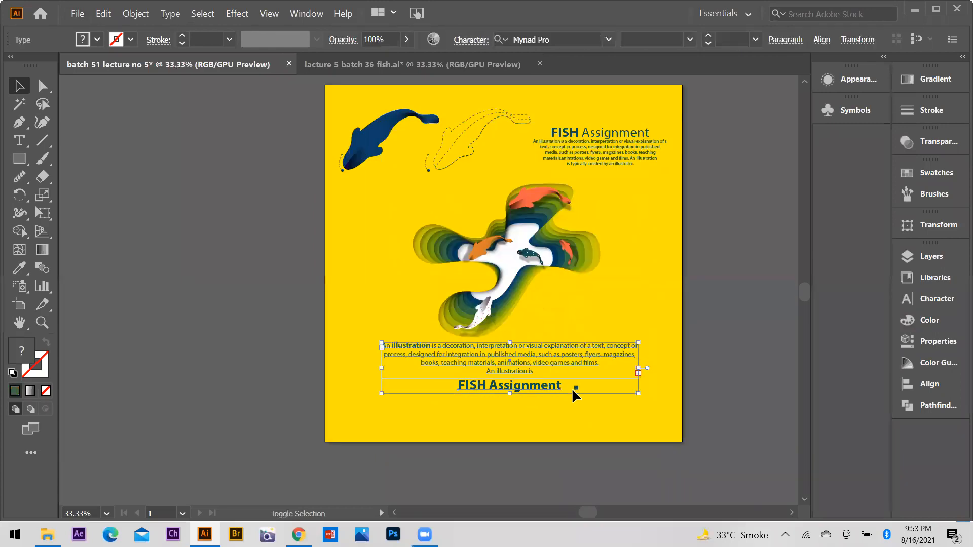
{"action": "left_click_drag", "start_coordinate": [551, 355], "coordinate": [554, 370]}
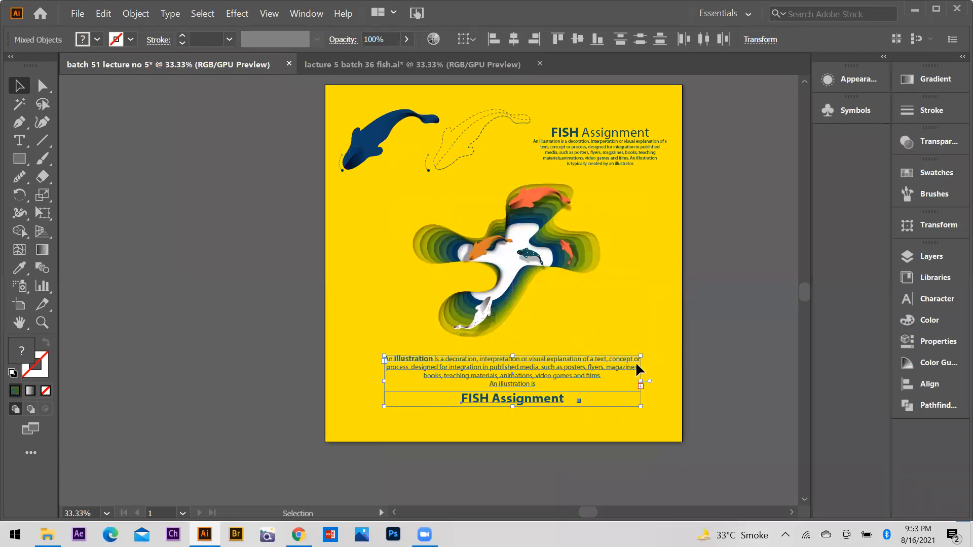
Copy the Fish ILLUSTRATION heading and its small paragraph from the lacture 5 batch 36 fish document.
{"action": "left_click", "coordinate": [562, 337]}
{"action": "left_click", "coordinate": [382, 65]}
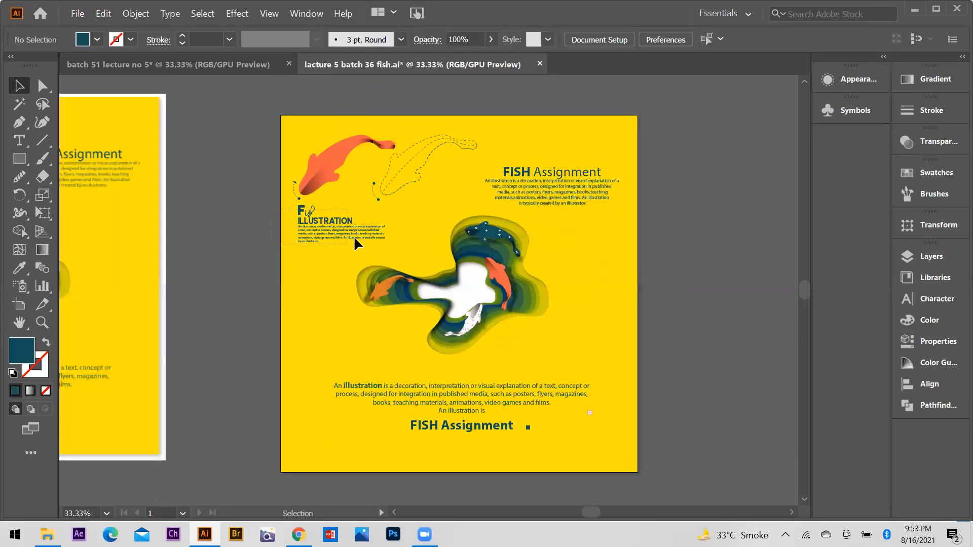
{"action": "left_click_drag", "start_coordinate": [355, 237], "coordinate": [354, 237]}
{"action": "left_click", "coordinate": [236, 234]}
{"action": "scroll", "coordinate": [316, 221], "scroll_direction": "up", "scroll_amount": 1}
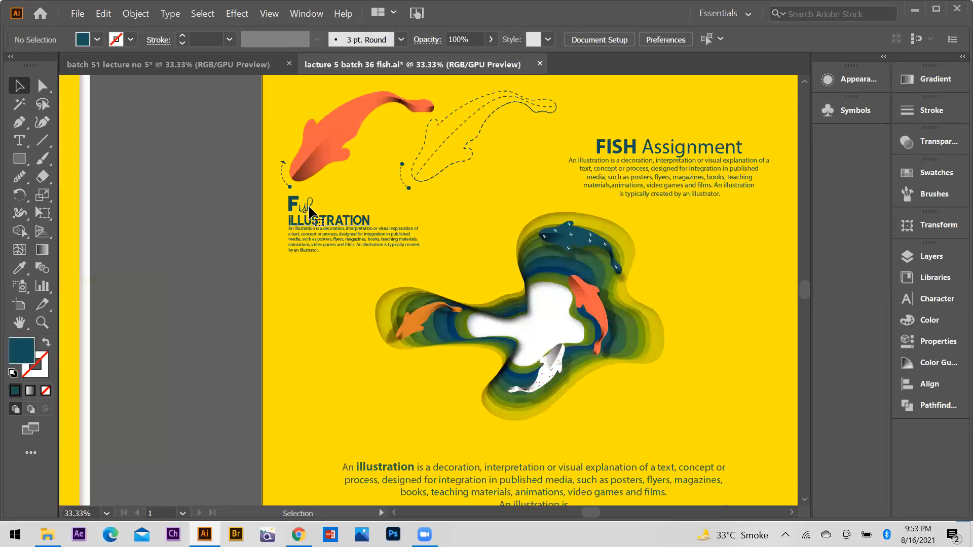
{"action": "left_click", "coordinate": [349, 249]}
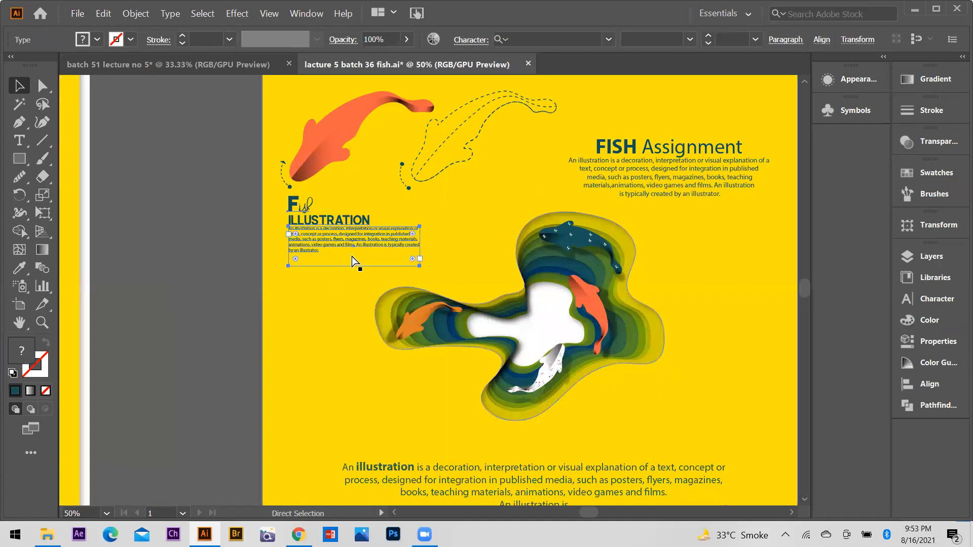
{"action": "key", "text": "ctrl+c"}
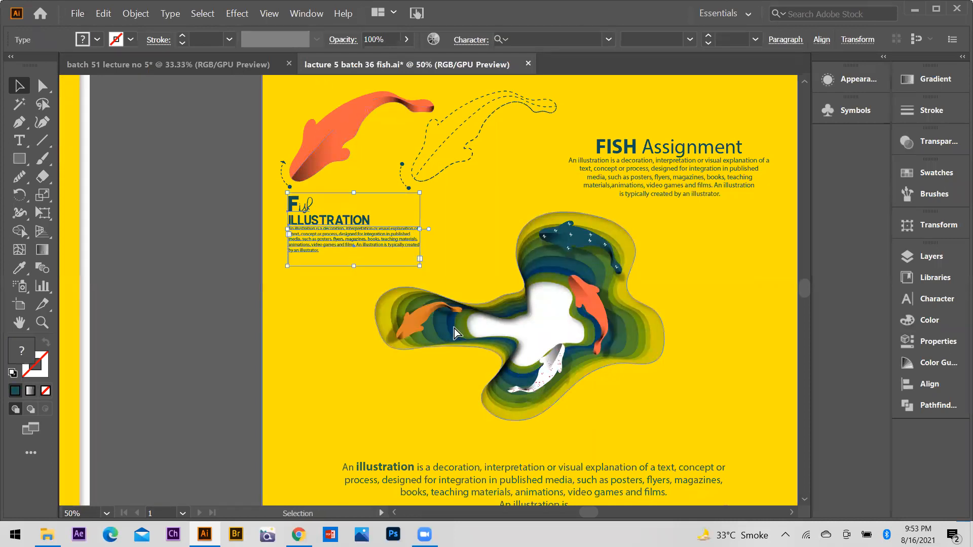
Paste the Fish ILLUSTRATION text block into the batch 51 document, place it beneath the blue fish and enlarge it slightly.
{"action": "key", "text": "ctrl+Tab"}
{"action": "key", "text": "ctrl+v"}
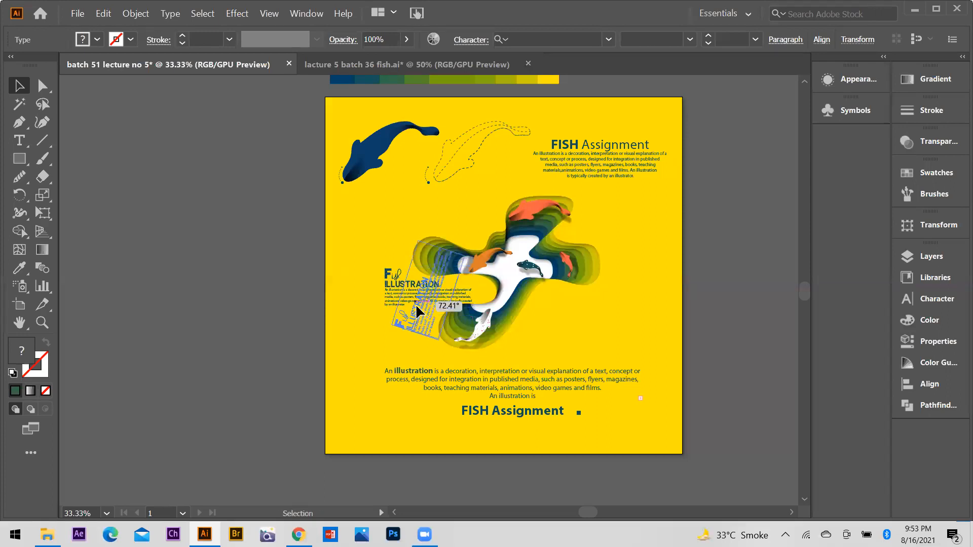
{"action": "left_click_drag", "start_coordinate": [412, 293], "coordinate": [370, 208]}
{"action": "left_click_drag", "start_coordinate": [442, 249], "coordinate": [453, 245]}
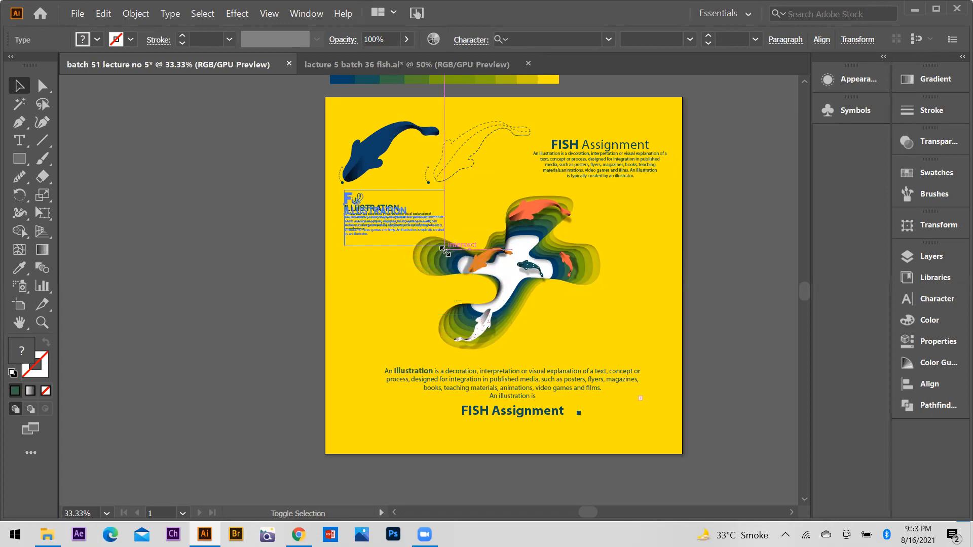
{"action": "left_click", "coordinate": [245, 251]}
Delete the grouped blue-to-yellow colour swatch strip above the artboard.
{"action": "scroll", "coordinate": [600, 339], "scroll_direction": "up", "scroll_amount": 1}
{"action": "scroll", "coordinate": [600, 337], "scroll_direction": "up", "scroll_amount": 1}
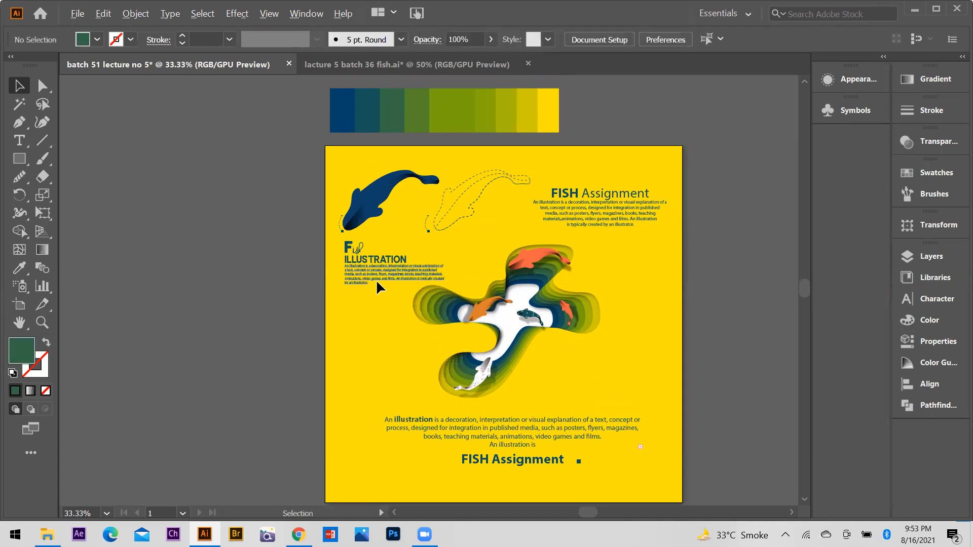
{"action": "scroll", "coordinate": [412, 289], "scroll_direction": "down", "scroll_amount": 1}
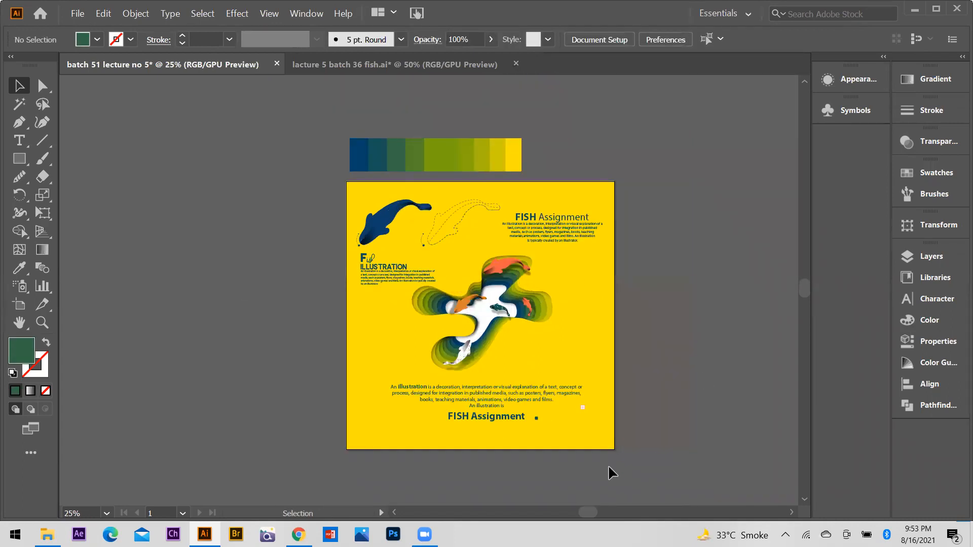
{"action": "left_click_drag", "start_coordinate": [391, 161], "coordinate": [525, 152]}
{"action": "key", "text": "ctrl+z"}
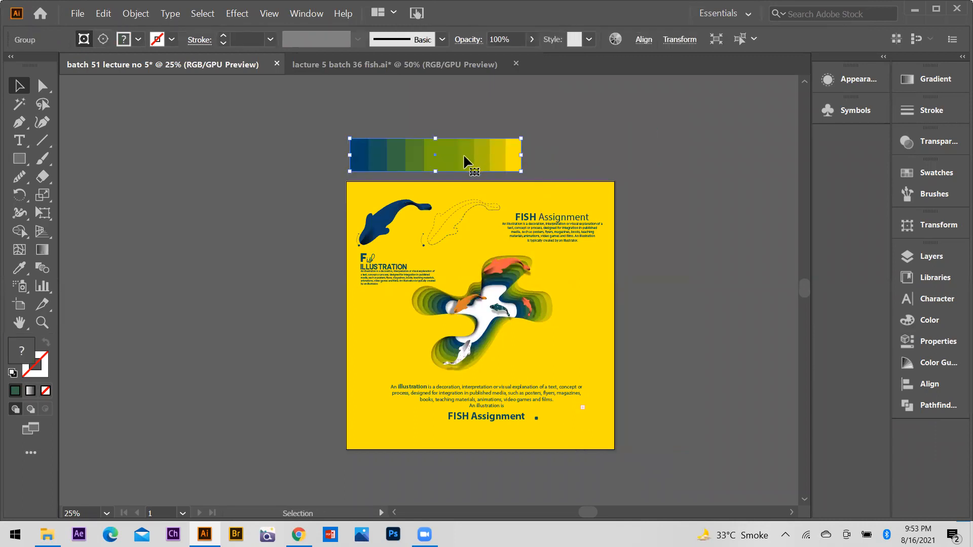
{"action": "key", "text": "Delete"}
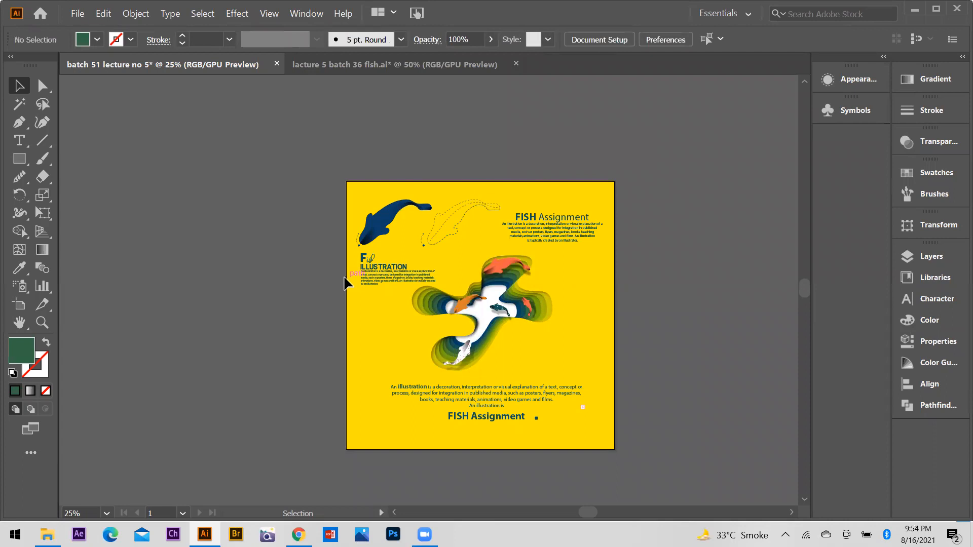
Save the poster as the Illustrator 2020 file batch 51 lecture no 5 in the BAtch 51 folder of BATCH LACTURES LWE.
{"action": "left_click", "coordinate": [77, 13]}
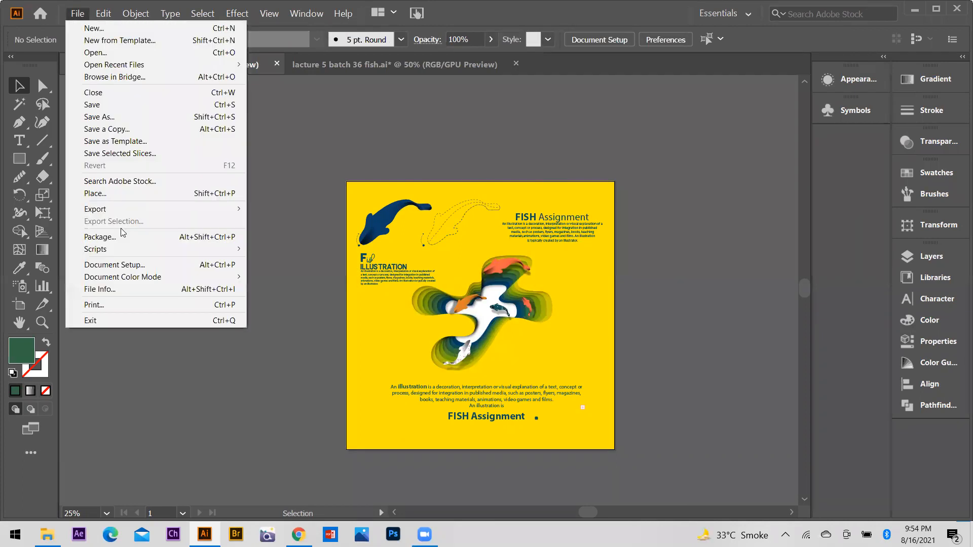
{"action": "left_click", "coordinate": [112, 118]}
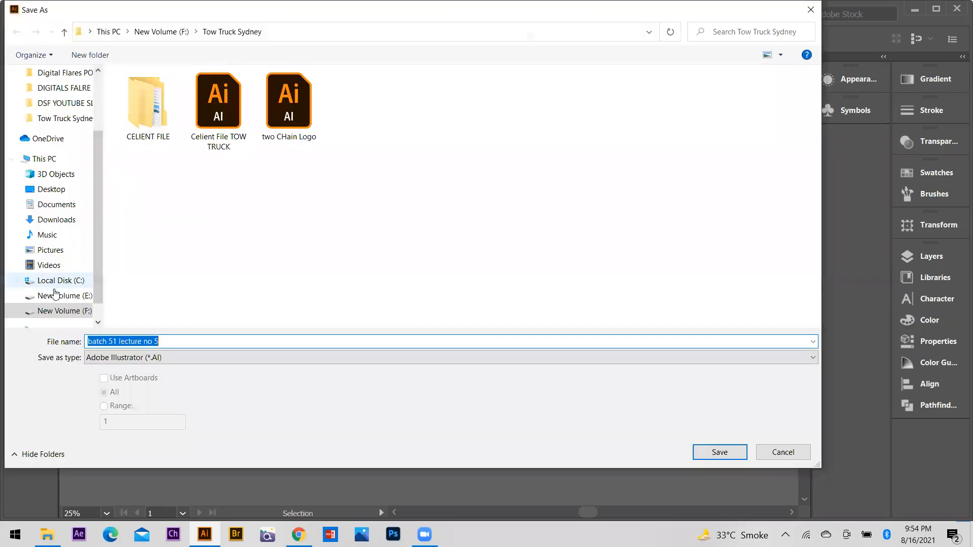
{"action": "left_click", "coordinate": [58, 296]}
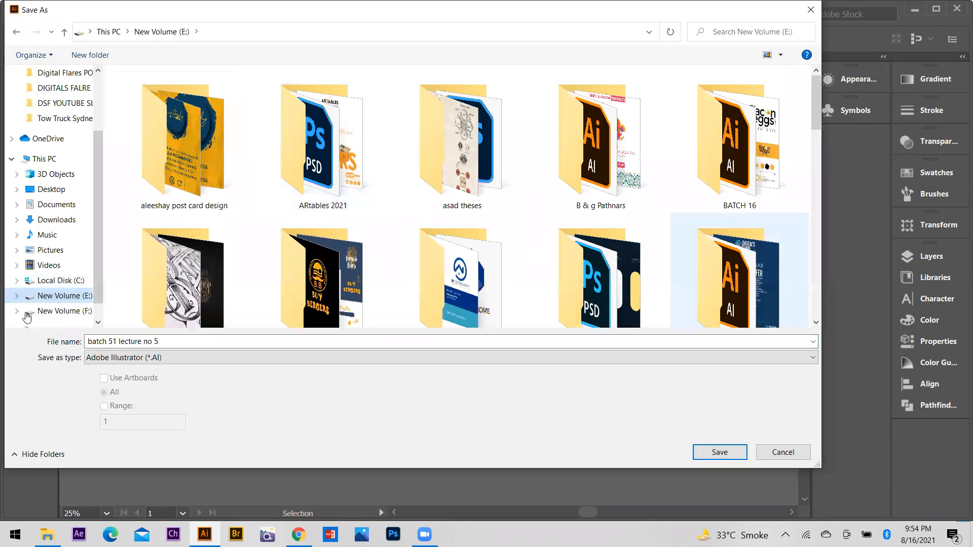
{"action": "scroll", "coordinate": [202, 304], "scroll_direction": "down", "scroll_amount": 1}
{"action": "left_click", "coordinate": [55, 311]}
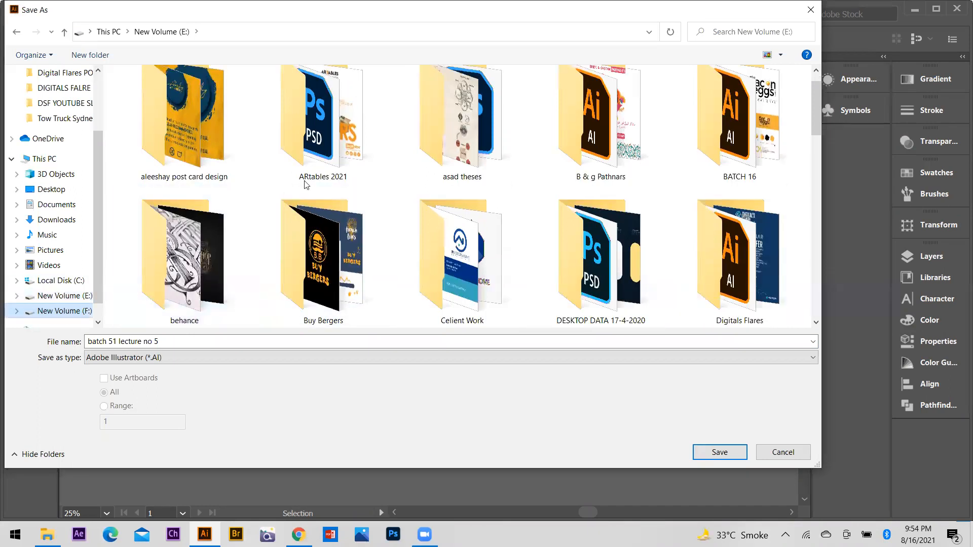
{"action": "double_click", "coordinate": [601, 142]}
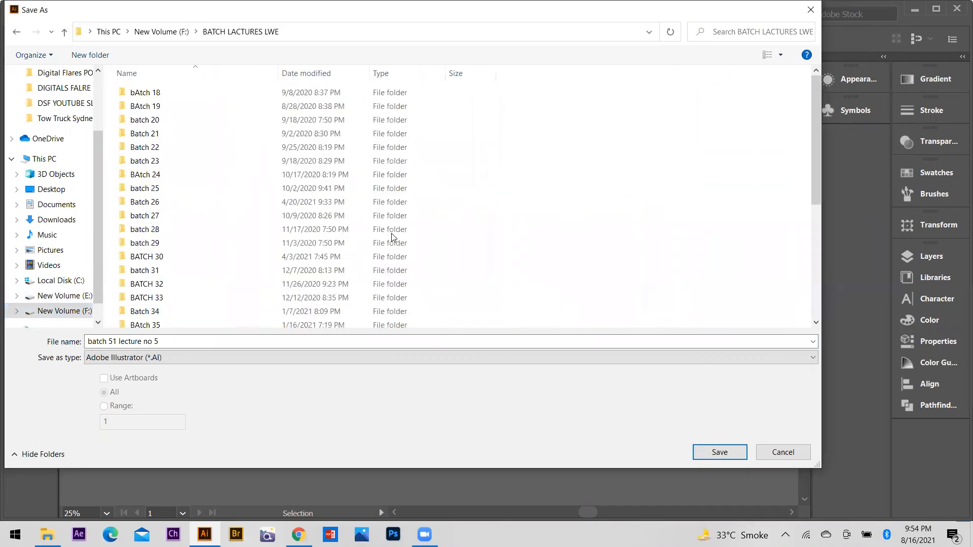
{"action": "scroll", "coordinate": [168, 317], "scroll_direction": "down", "scroll_amount": 5}
{"action": "double_click", "coordinate": [153, 307]}
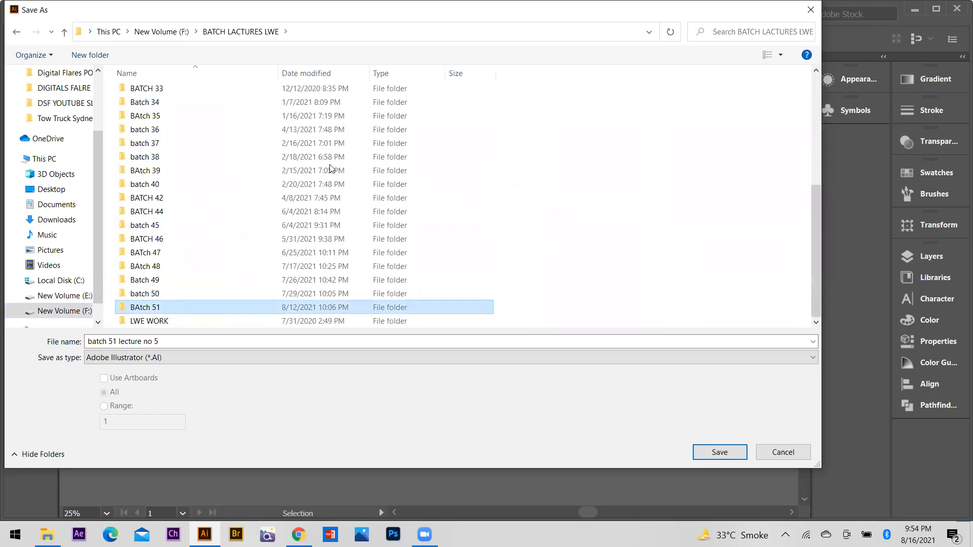
{"action": "left_click", "coordinate": [720, 453]}
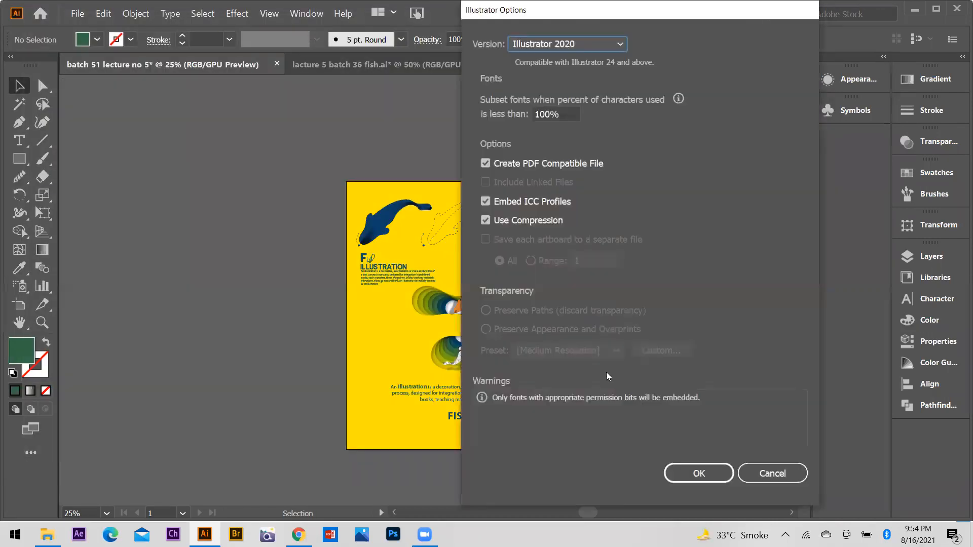
{"action": "key", "text": "Return"}
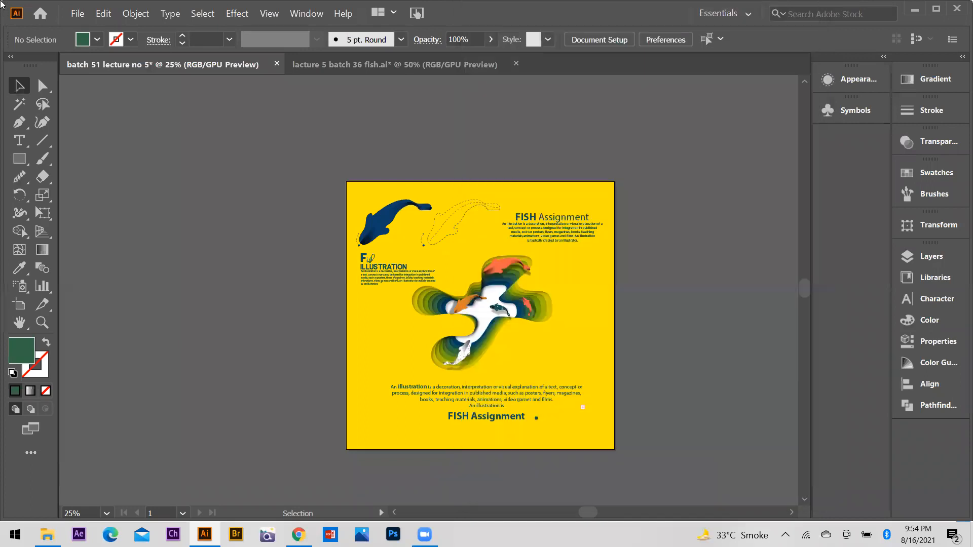
Export the poster to the BAtch 51 folder as an RGB JPEG at maximum quality 10 and 300 ppi.
{"action": "left_click", "coordinate": [76, 13]}
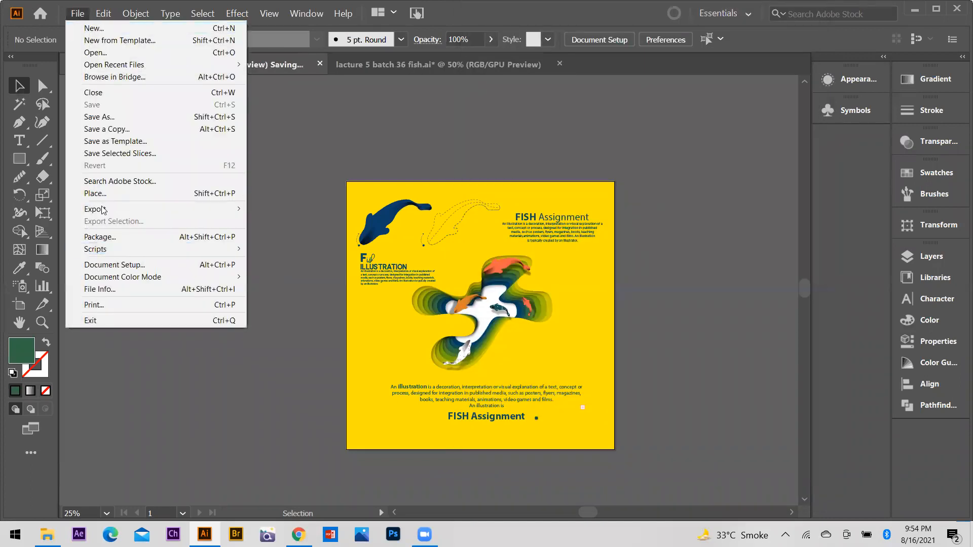
{"action": "mouse_move", "coordinate": [103, 209]}
{"action": "left_click", "coordinate": [274, 219]}
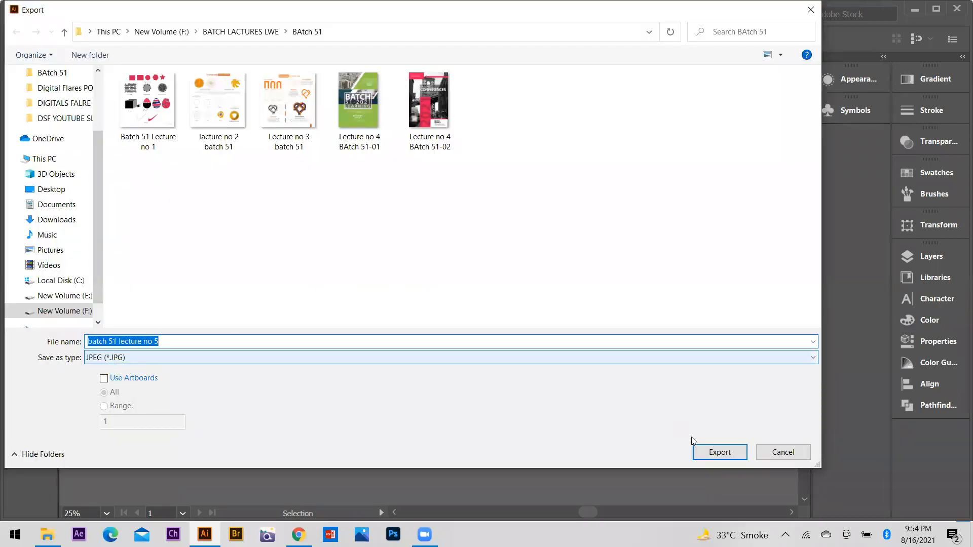
{"action": "left_click", "coordinate": [710, 451]}
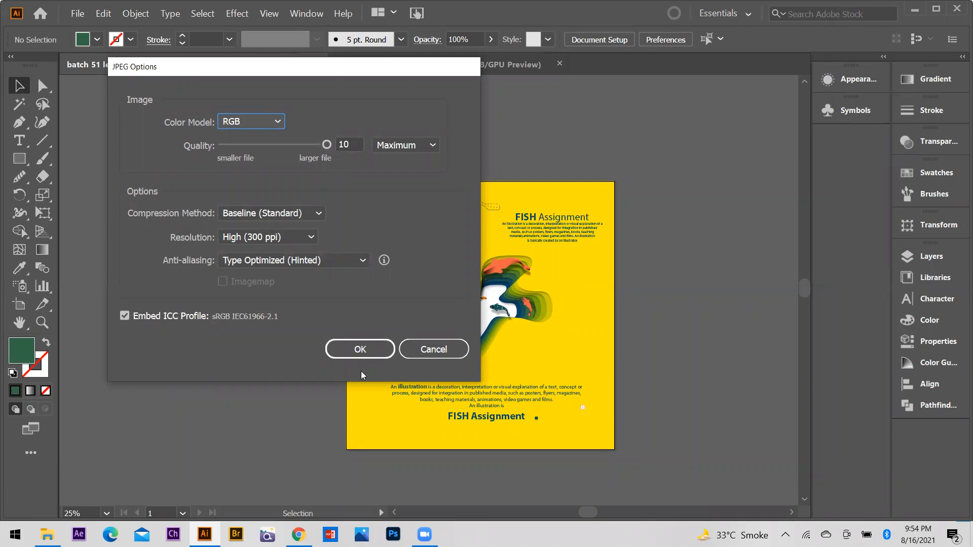
{"action": "left_click", "coordinate": [352, 344]}
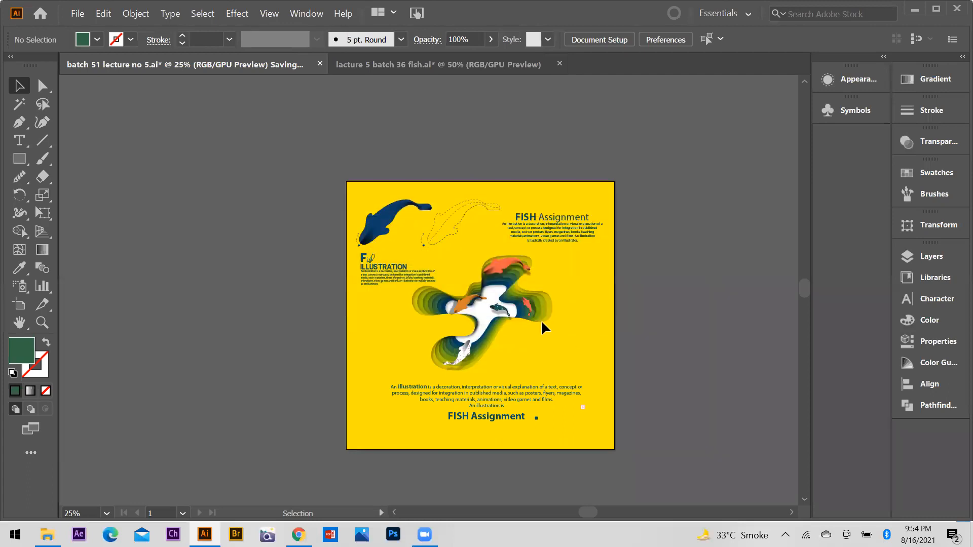
Examine the finished fish poster up close and as a whole, checking the text blocks and the layered shape.
{"action": "scroll", "coordinate": [541, 320], "scroll_direction": "up", "scroll_amount": 2}
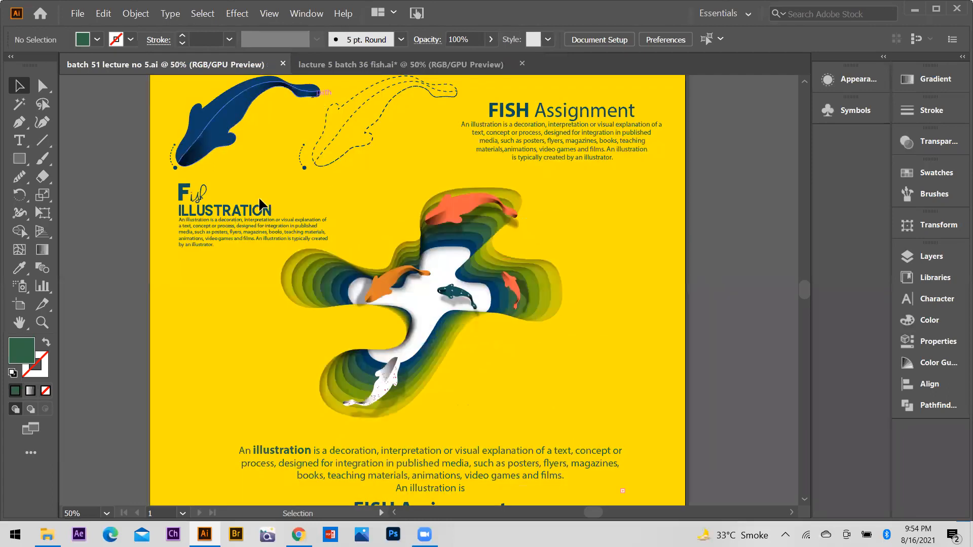
{"action": "scroll", "coordinate": [346, 223], "scroll_direction": "down", "scroll_amount": 2}
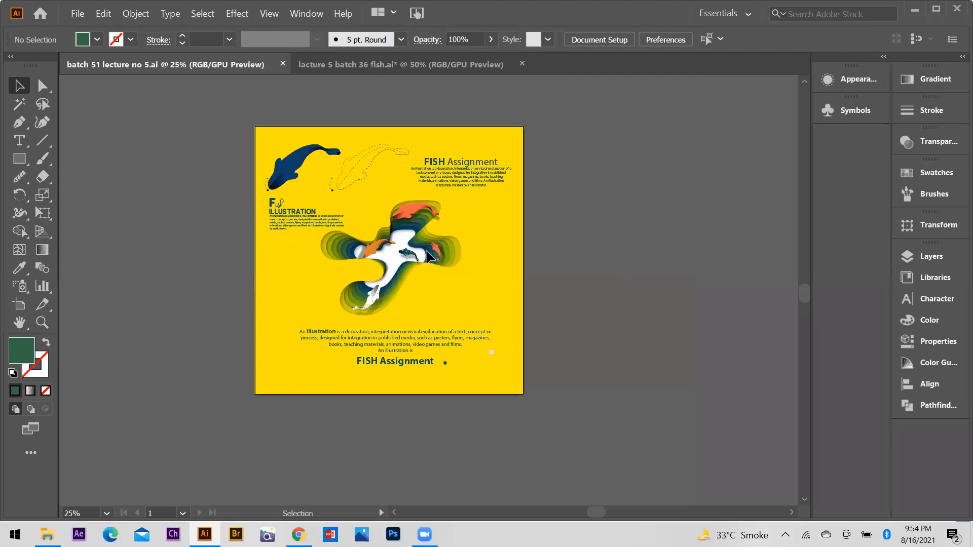
{"action": "scroll", "coordinate": [439, 269], "scroll_direction": "up", "scroll_amount": 1}
{"action": "scroll", "coordinate": [441, 273], "scroll_direction": "up", "scroll_amount": 1}
{"action": "scroll", "coordinate": [459, 285], "scroll_direction": "down", "scroll_amount": 2}
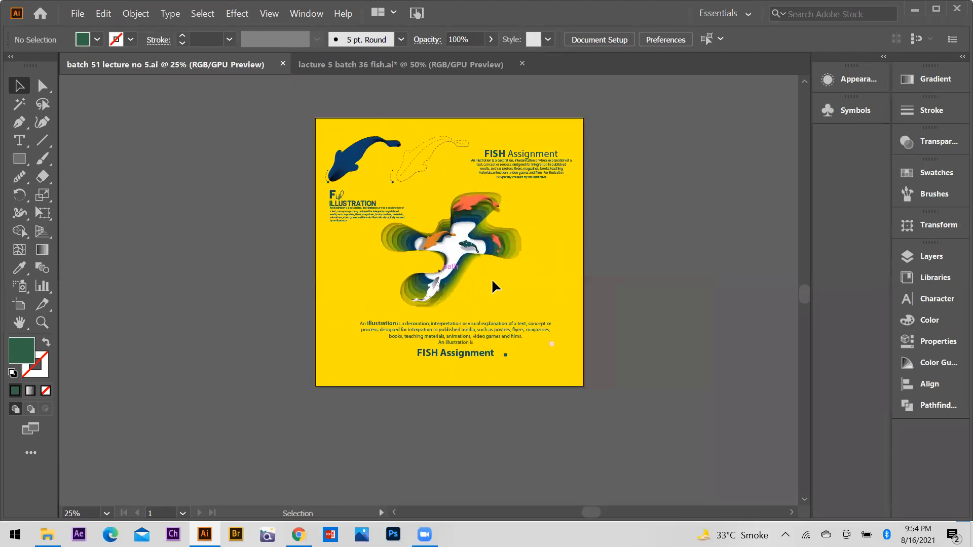
{"action": "scroll", "coordinate": [492, 279], "scroll_direction": "up", "scroll_amount": 2}
{"action": "scroll", "coordinate": [647, 445], "scroll_direction": "down", "scroll_amount": 1}
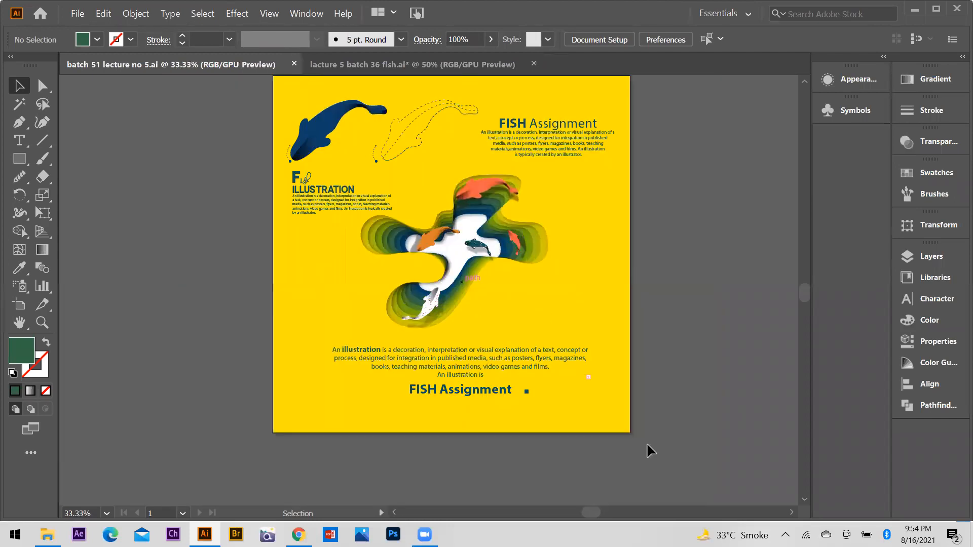
{"action": "scroll", "coordinate": [648, 445], "scroll_direction": "up", "scroll_amount": 1}
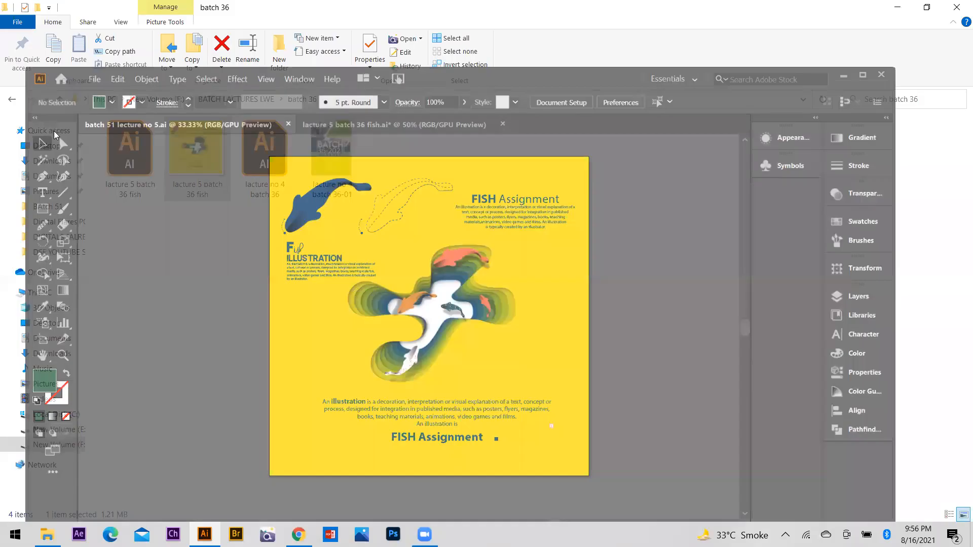
Look through the design samples in File Explorer's Class references folder, and return to the fish poster in Illustrator.
{"action": "key", "text": "super+d"}
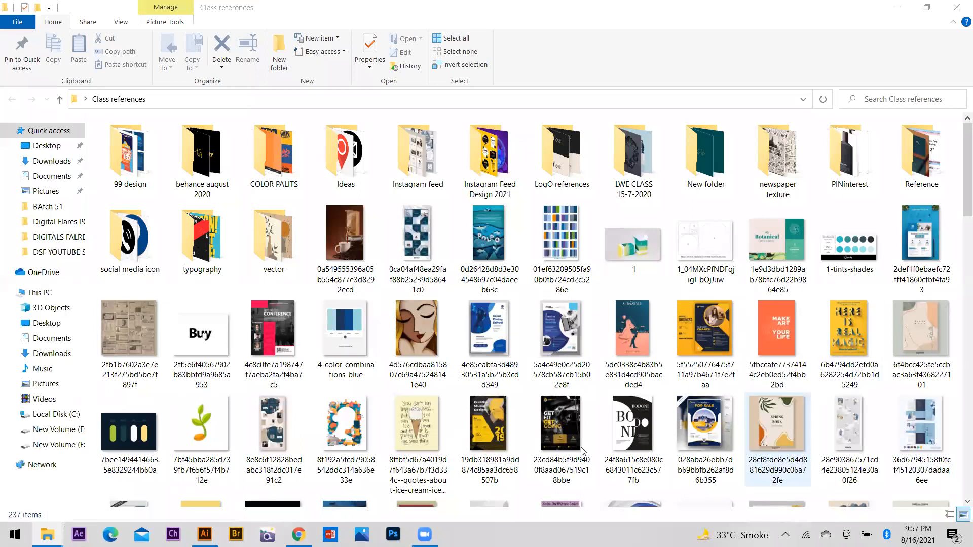
{"action": "scroll", "coordinate": [340, 288], "scroll_direction": "down", "scroll_amount": 7}
{"action": "double_click", "coordinate": [266, 260]}
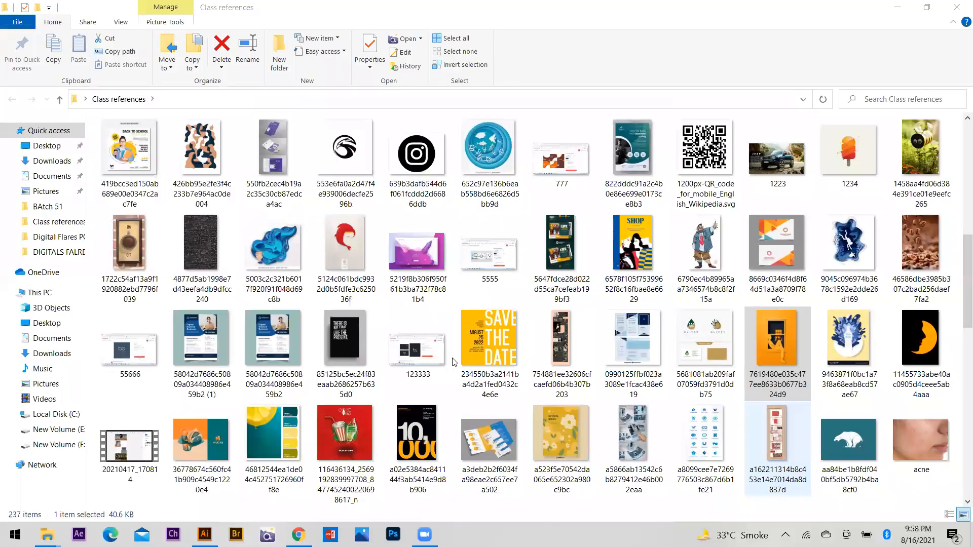
{"action": "scroll", "coordinate": [398, 370], "scroll_direction": "down", "scroll_amount": 5}
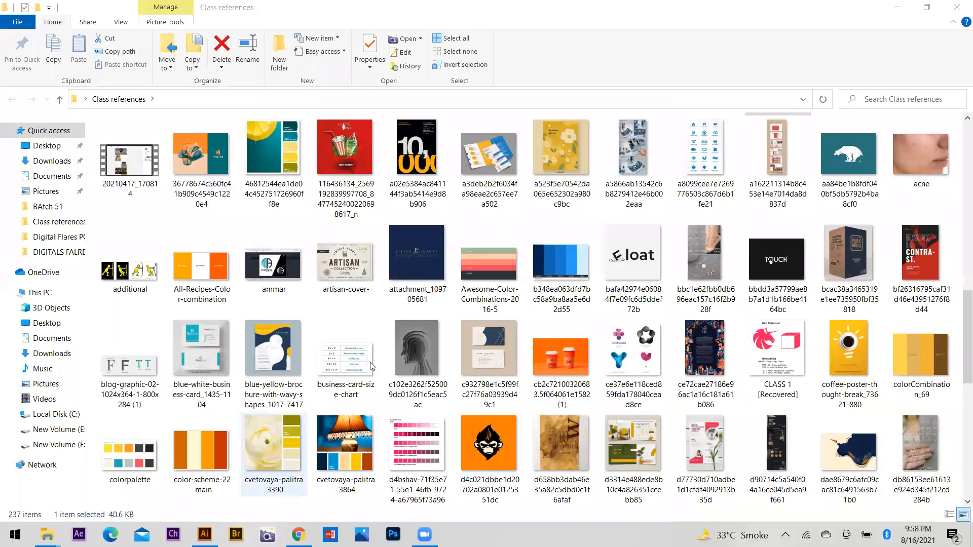
{"action": "scroll", "coordinate": [687, 398], "scroll_direction": "down", "scroll_amount": 5}
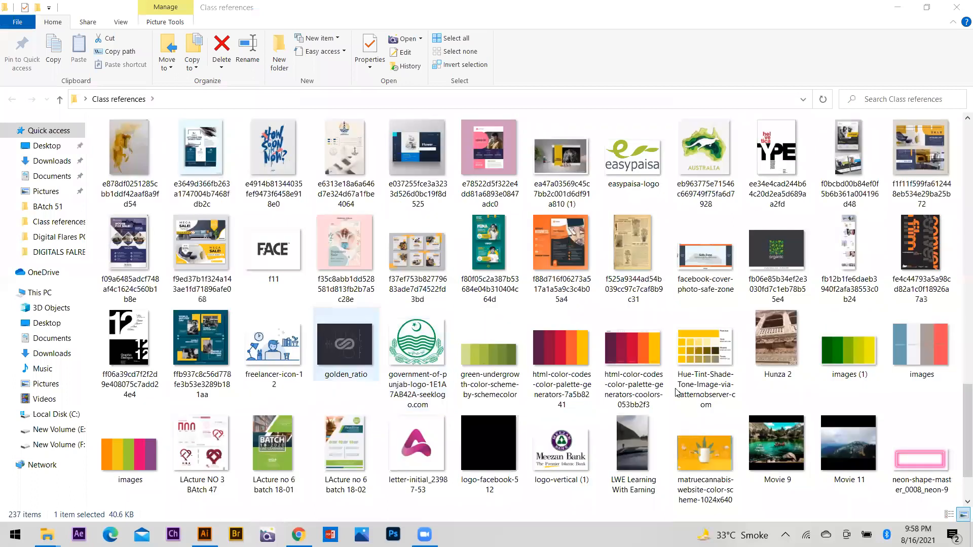
{"action": "scroll", "coordinate": [677, 393], "scroll_direction": "down", "scroll_amount": 3}
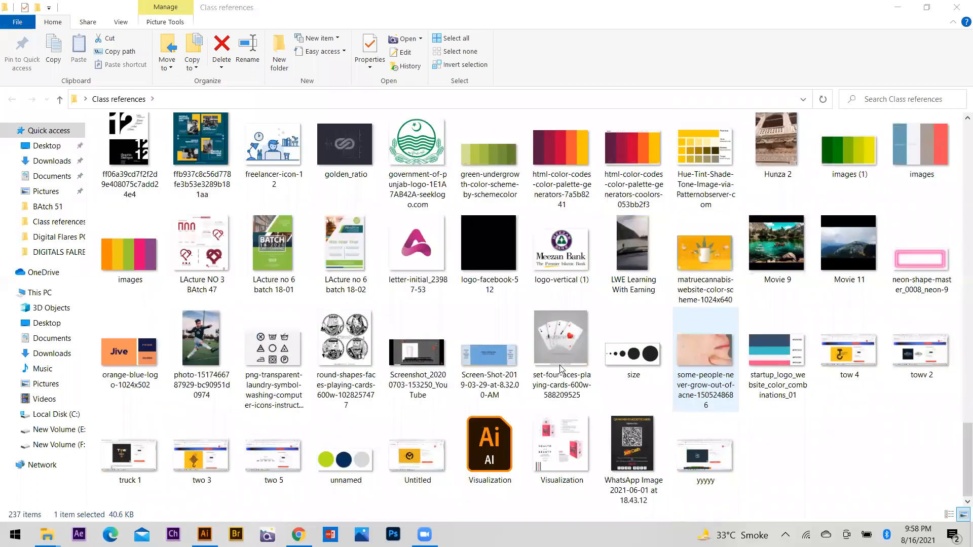
{"action": "scroll", "coordinate": [462, 349], "scroll_direction": "up", "scroll_amount": 5}
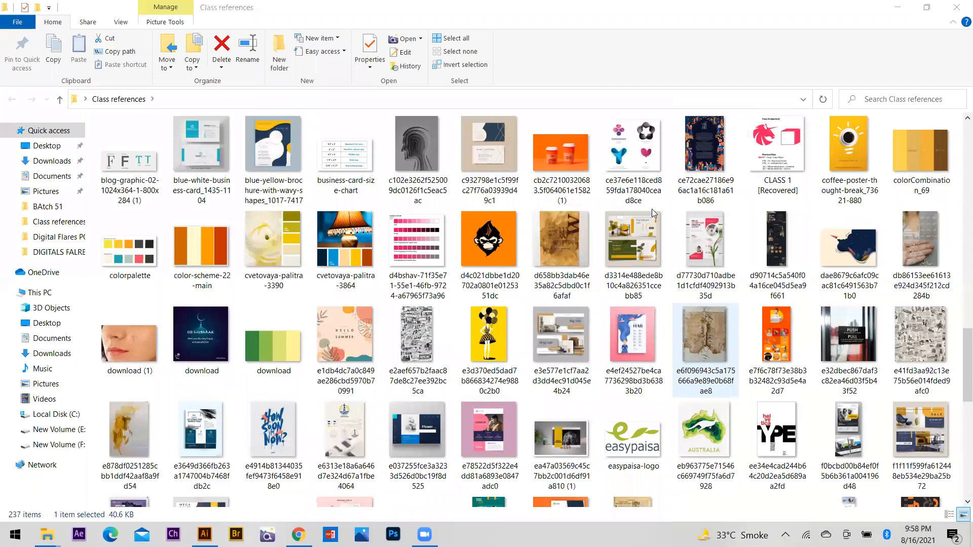
{"action": "scroll", "coordinate": [652, 209], "scroll_direction": "up", "scroll_amount": 5}
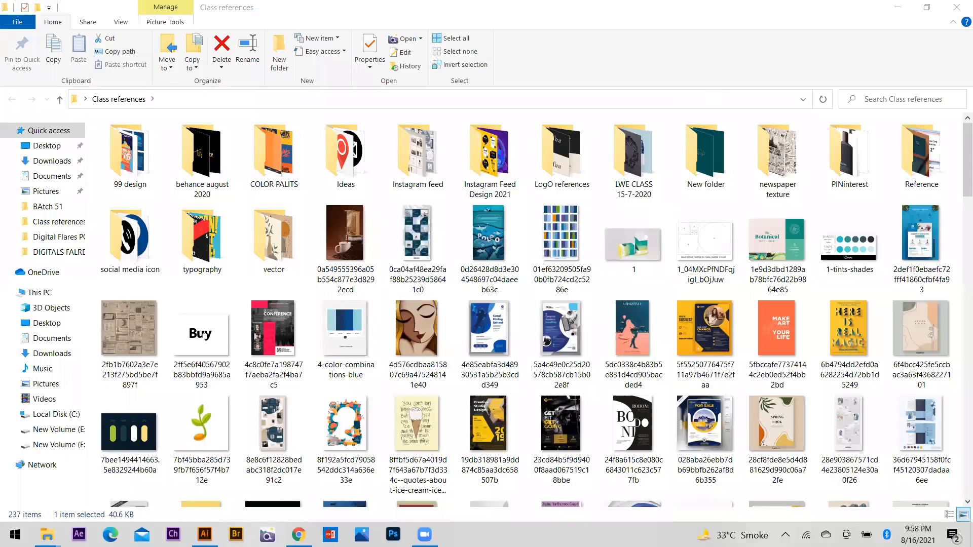
{"action": "left_click", "coordinate": [204, 535]}
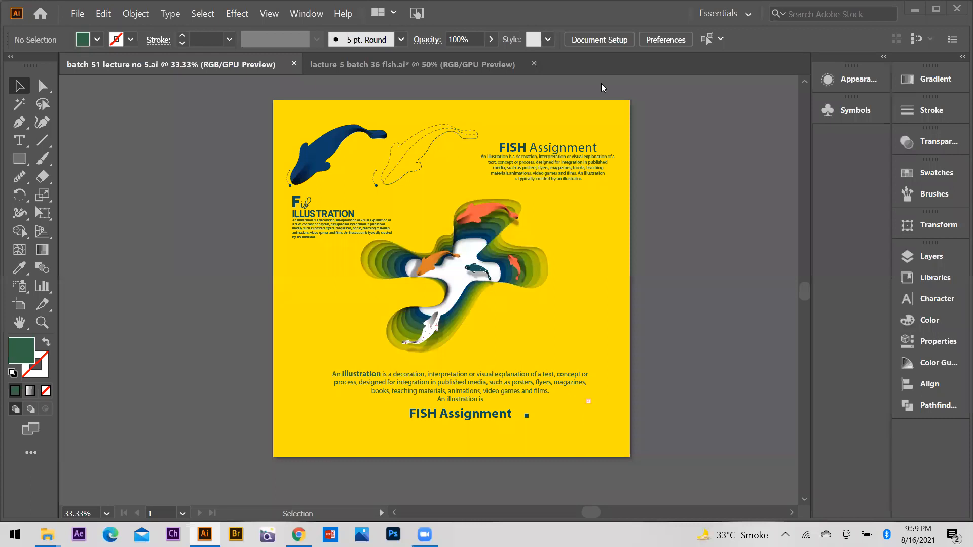
Inspect the layered cut-out shape, the fish around it and the overall poster layout at several magnifications.
{"action": "left_click", "coordinate": [43, 88]}
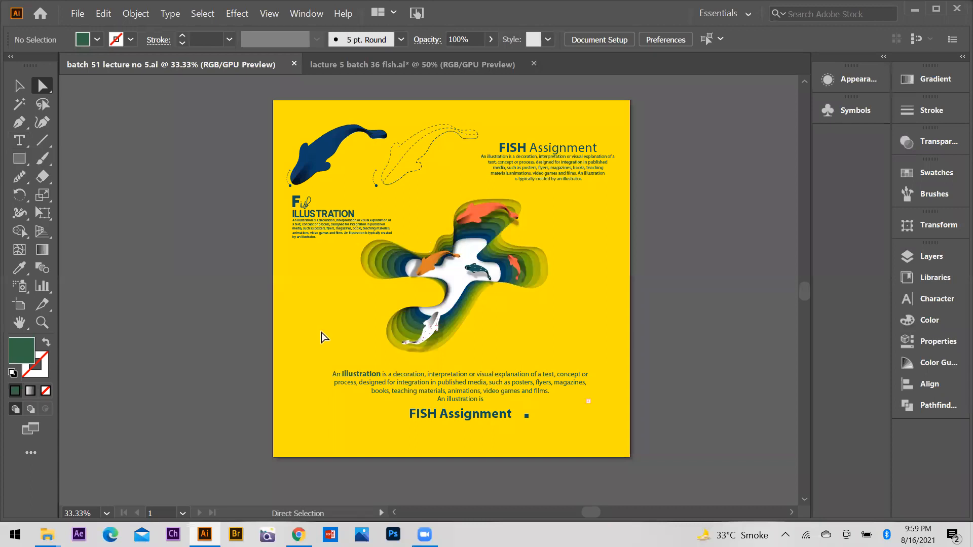
{"action": "scroll", "coordinate": [332, 372], "scroll_direction": "down", "scroll_amount": 2}
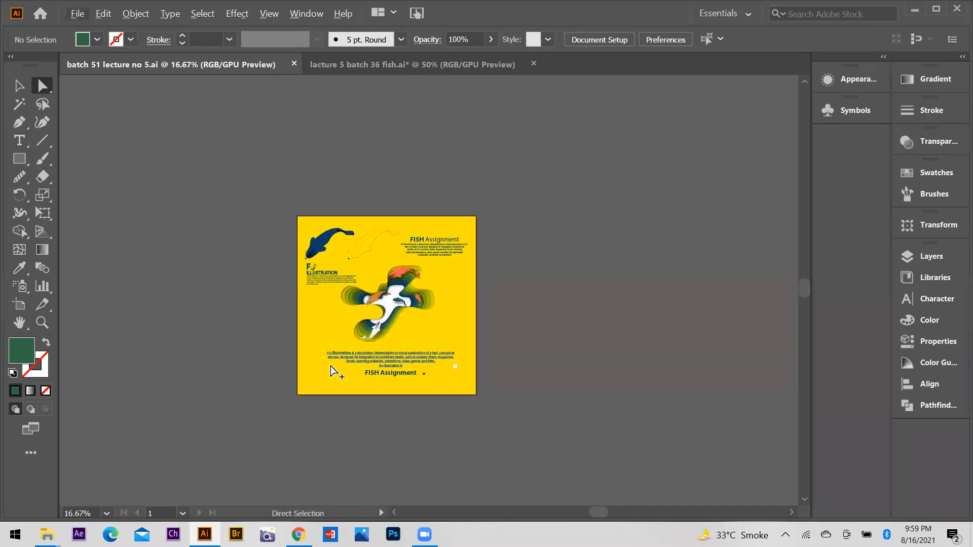
{"action": "key", "text": "alt"}
{"action": "scroll", "coordinate": [332, 372], "scroll_direction": "up", "scroll_amount": 1}
{"action": "scroll", "coordinate": [332, 370], "scroll_direction": "up", "scroll_amount": 1}
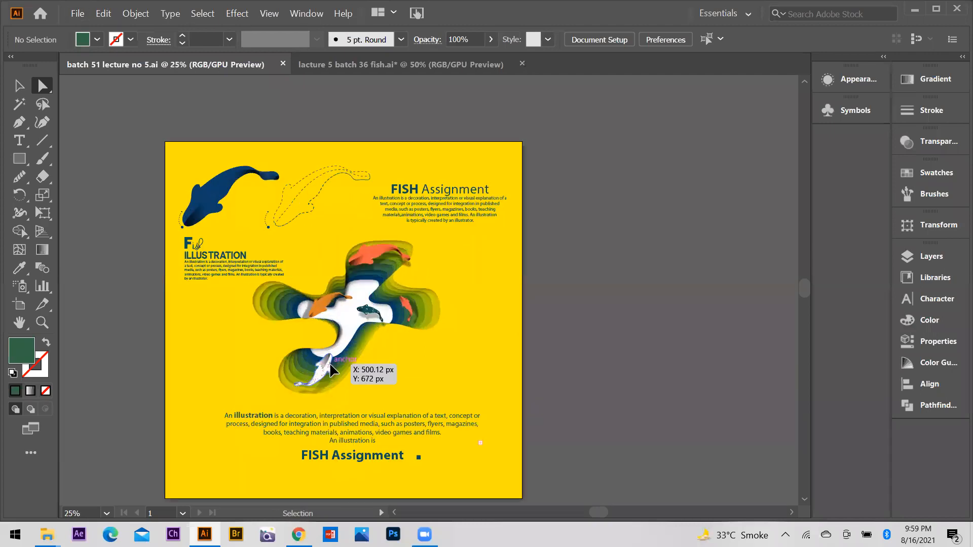
{"action": "scroll", "coordinate": [332, 371], "scroll_direction": "up", "scroll_amount": 2}
{"action": "scroll", "coordinate": [332, 372], "scroll_direction": "down", "scroll_amount": 1}
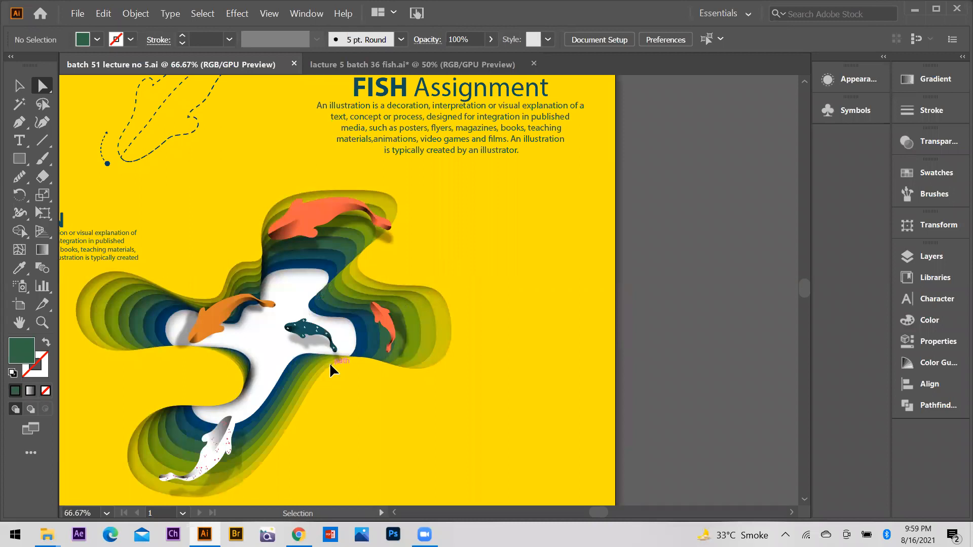
{"action": "scroll", "coordinate": [332, 371], "scroll_direction": "up", "scroll_amount": 2}
{"action": "scroll", "coordinate": [332, 371], "scroll_direction": "down", "scroll_amount": 3}
{"action": "scroll", "coordinate": [332, 371], "scroll_direction": "up", "scroll_amount": 1}
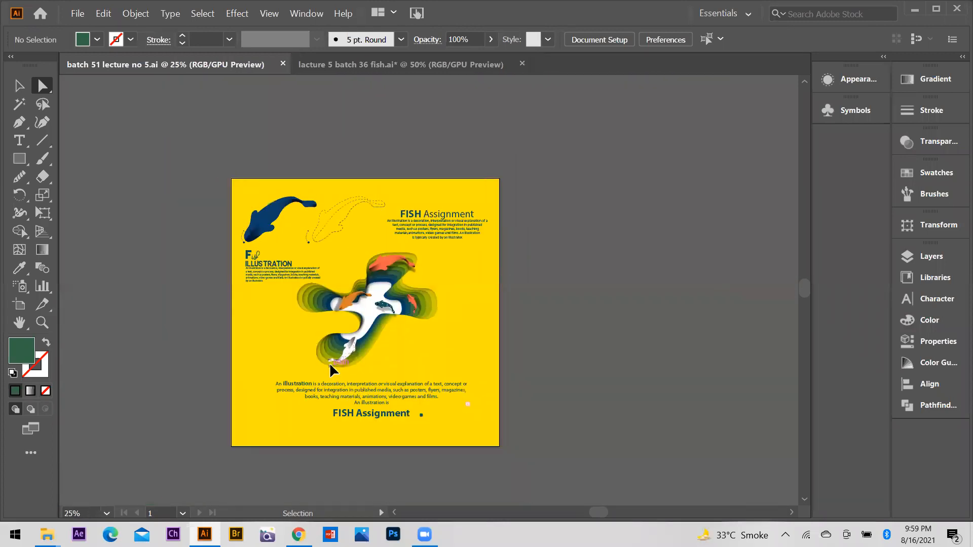
{"action": "scroll", "coordinate": [333, 371], "scroll_direction": "down", "scroll_amount": 4}
{"action": "scroll", "coordinate": [332, 371], "scroll_direction": "up", "scroll_amount": 1}
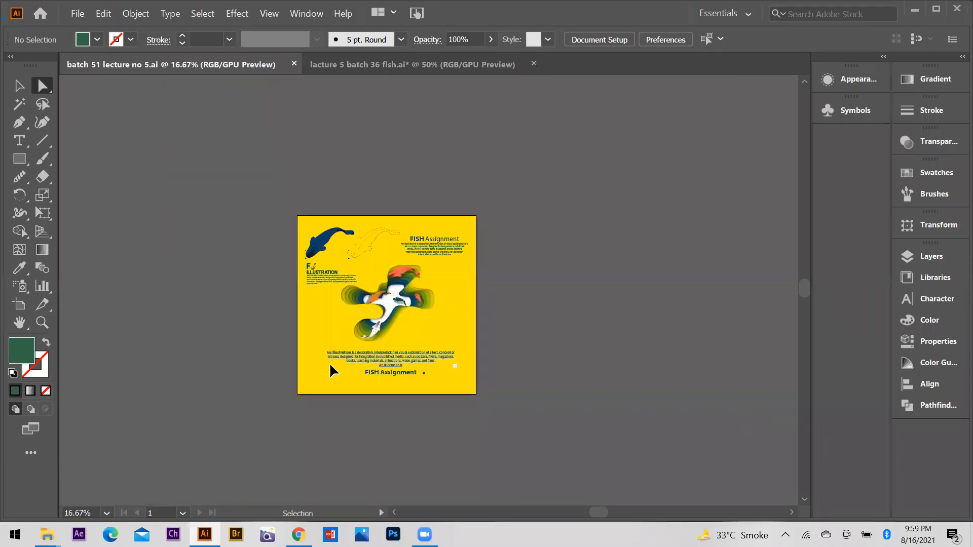
{"action": "scroll", "coordinate": [332, 372], "scroll_direction": "up", "scroll_amount": 1}
{"action": "scroll", "coordinate": [332, 372], "scroll_direction": "up", "scroll_amount": 1}
{"action": "scroll", "coordinate": [333, 372], "scroll_direction": "down", "scroll_amount": 2}
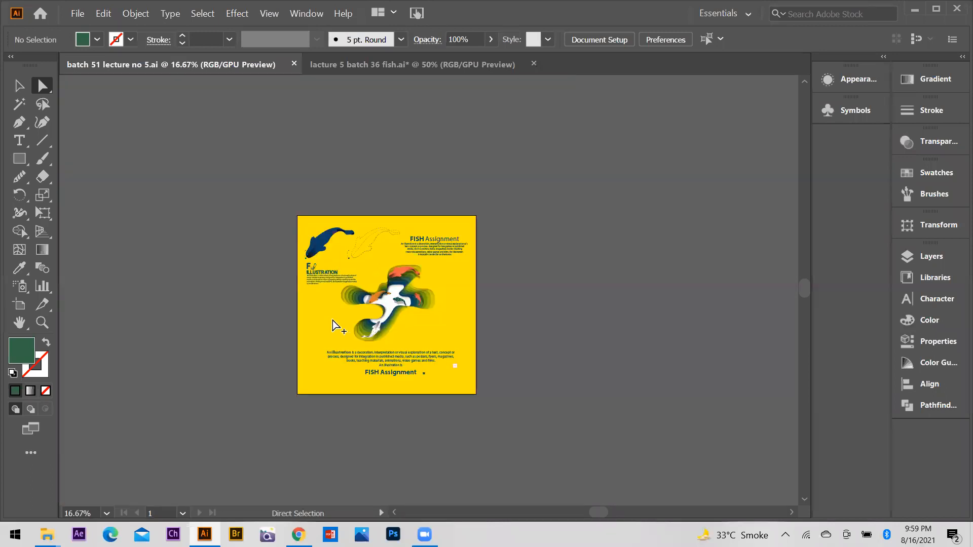
{"action": "scroll", "coordinate": [481, 363], "scroll_direction": "up", "scroll_amount": 2}
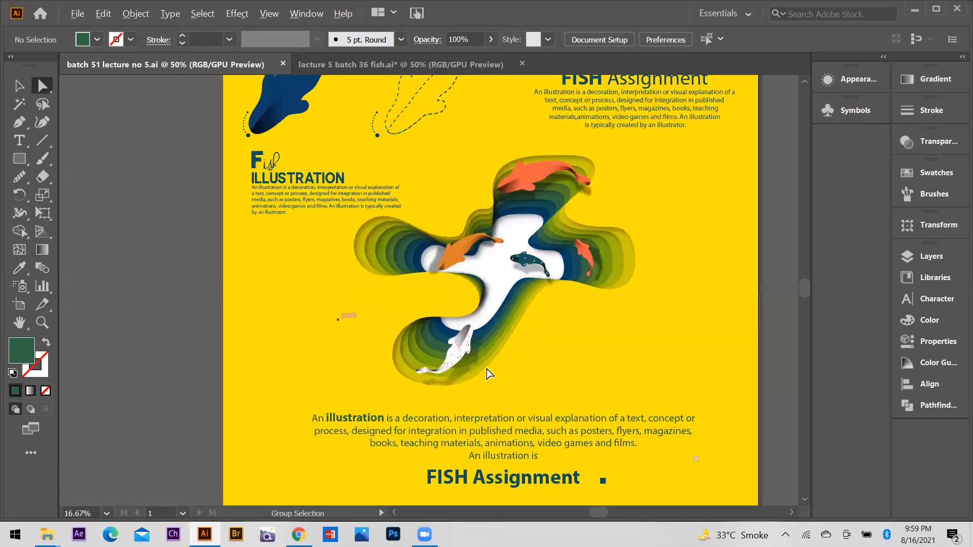
{"action": "scroll", "coordinate": [382, 361], "scroll_direction": "up", "scroll_amount": 1}
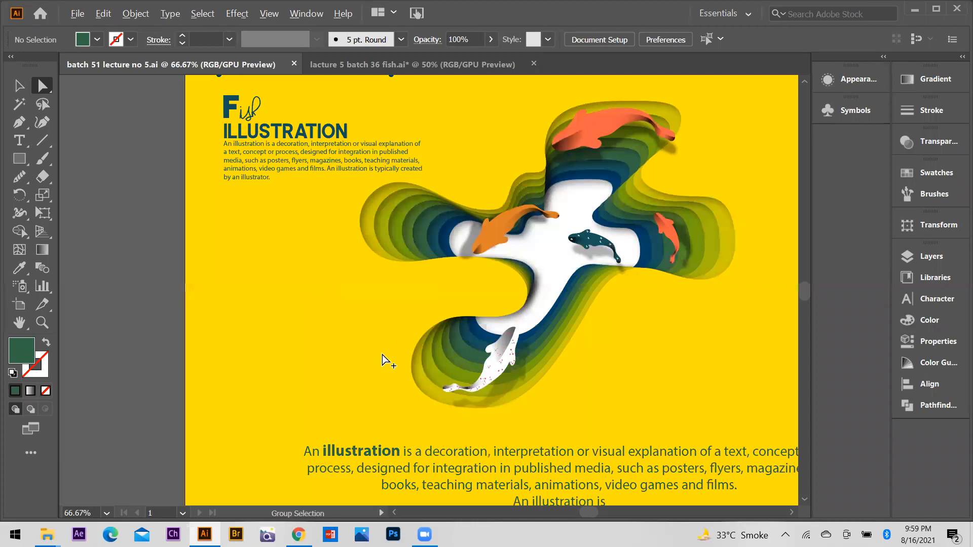
{"action": "scroll", "coordinate": [383, 357], "scroll_direction": "down", "scroll_amount": 3}
{"action": "scroll", "coordinate": [513, 347], "scroll_direction": "up", "scroll_amount": 2}
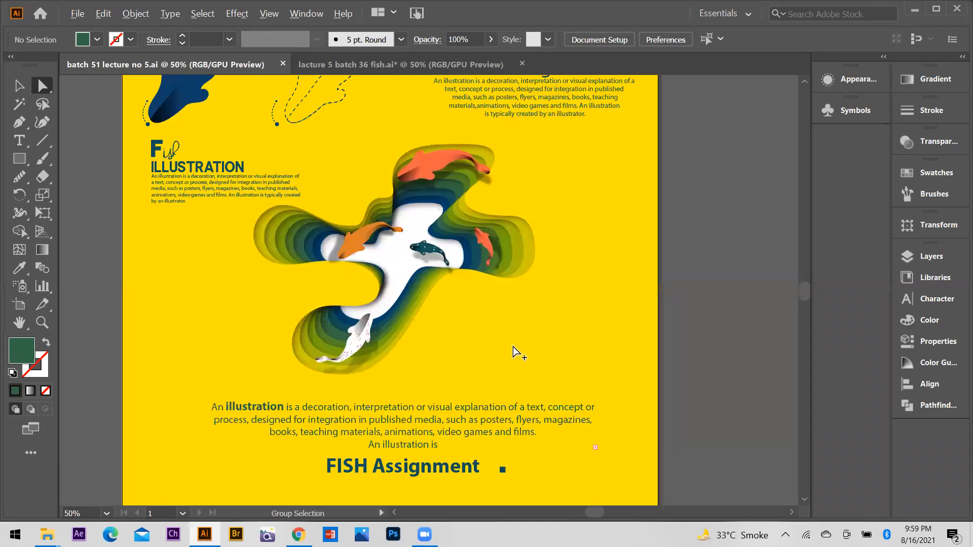
{"action": "scroll", "coordinate": [513, 347], "scroll_direction": "down", "scroll_amount": 1}
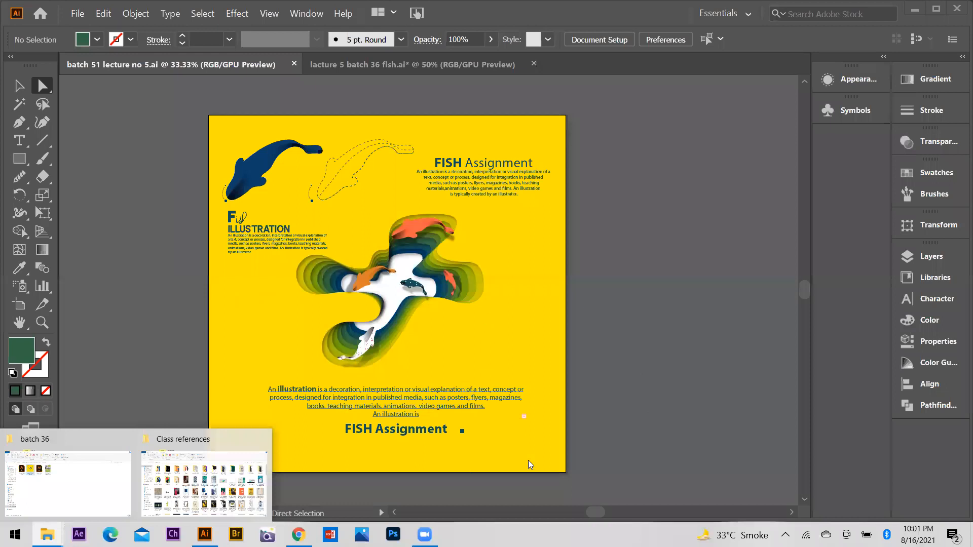
In File Explorer's Class references folder, find and open the blue layered paper-cut image of a woman with flowing hair, and study it enlarged.
{"action": "left_click", "coordinate": [204, 484]}
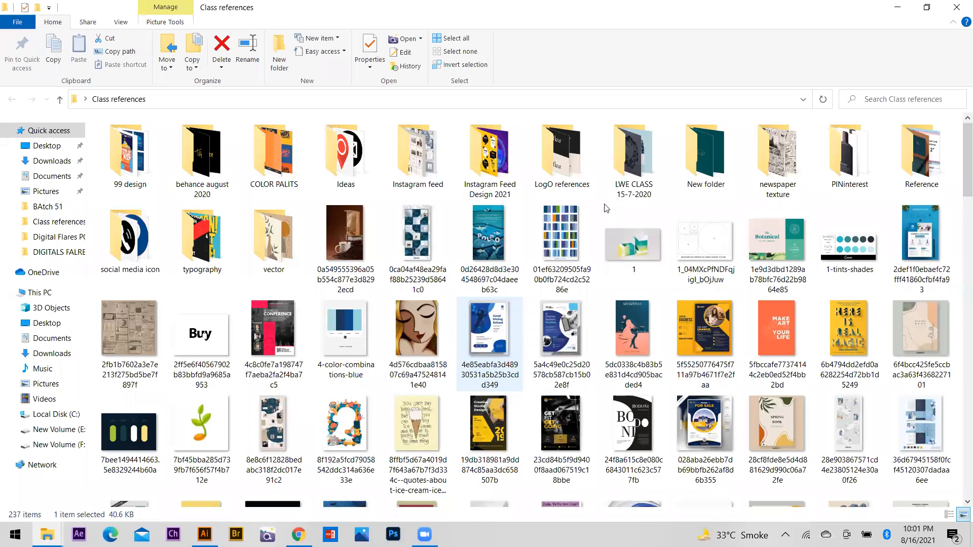
{"action": "scroll", "coordinate": [607, 208], "scroll_direction": "down", "scroll_amount": 5}
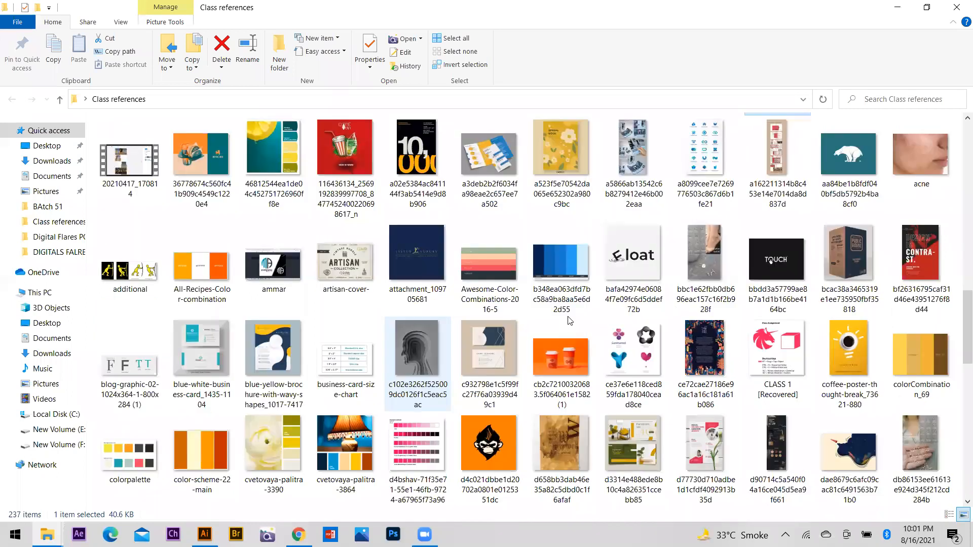
{"action": "scroll", "coordinate": [654, 328], "scroll_direction": "up", "scroll_amount": 5}
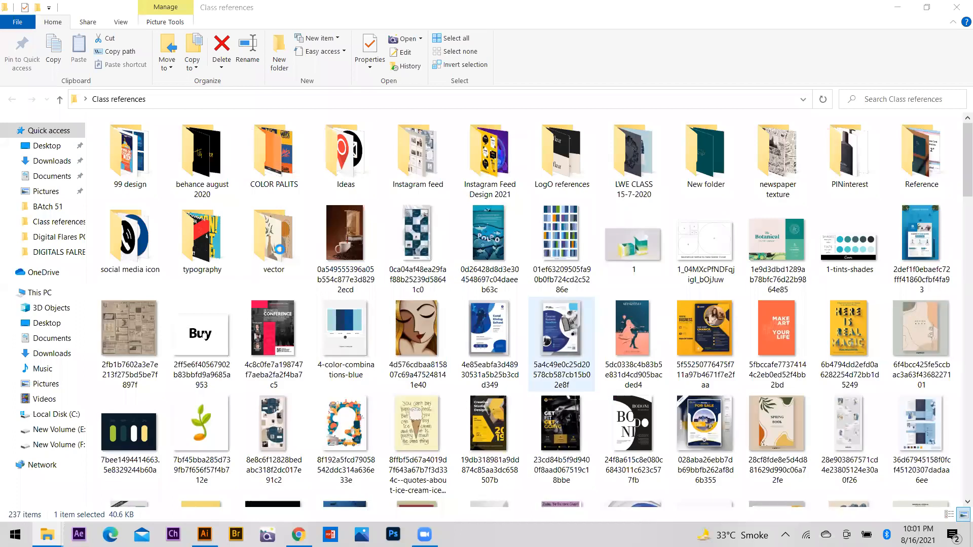
{"action": "scroll", "coordinate": [304, 249], "scroll_direction": "down", "scroll_amount": 6}
{"action": "double_click", "coordinate": [305, 249]}
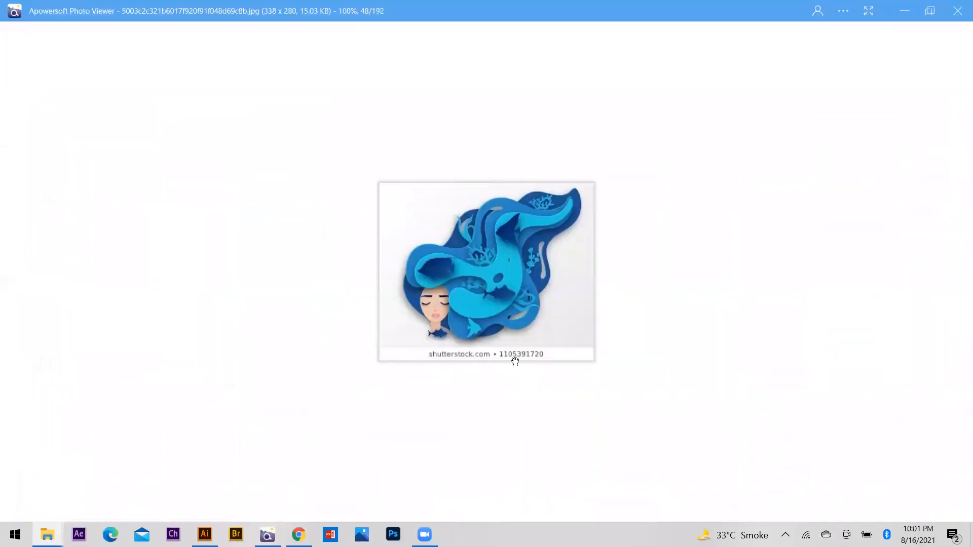
{"action": "scroll", "coordinate": [515, 361], "scroll_direction": "up", "scroll_amount": 5}
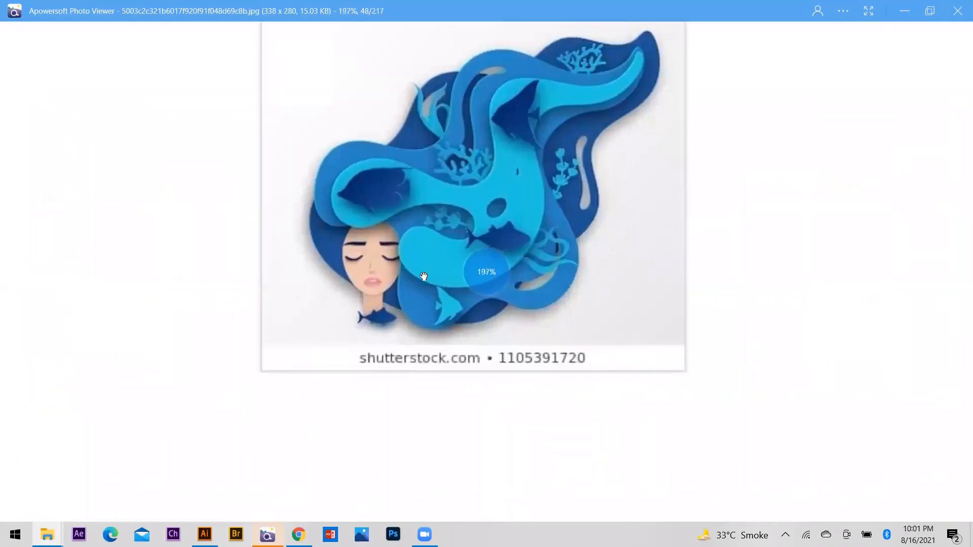
{"action": "scroll", "coordinate": [424, 277], "scroll_direction": "up", "scroll_amount": 2}
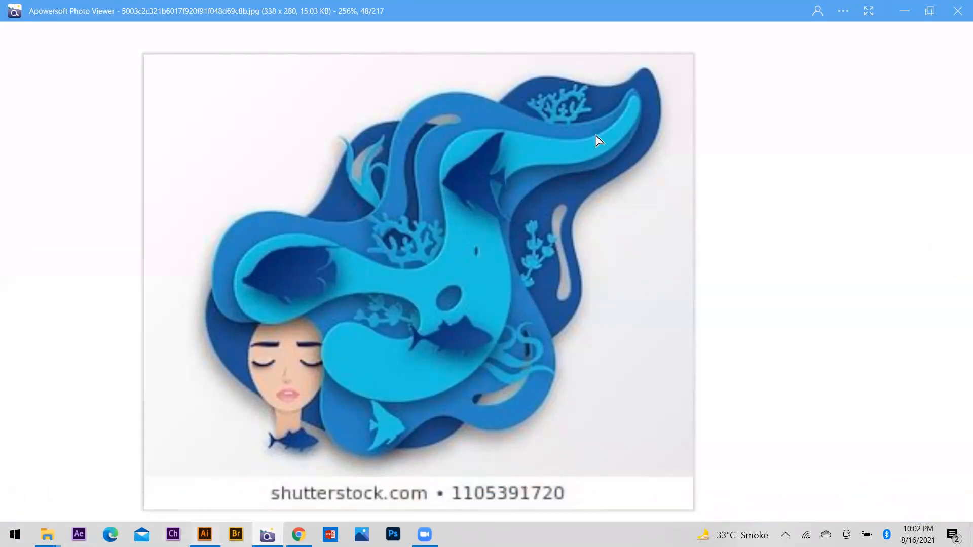
Switch back to Illustrator and draw a closed, curvy green shape with the Pen tool on the empty canvas beside the poster.
{"action": "key", "text": "alt+Tab"}
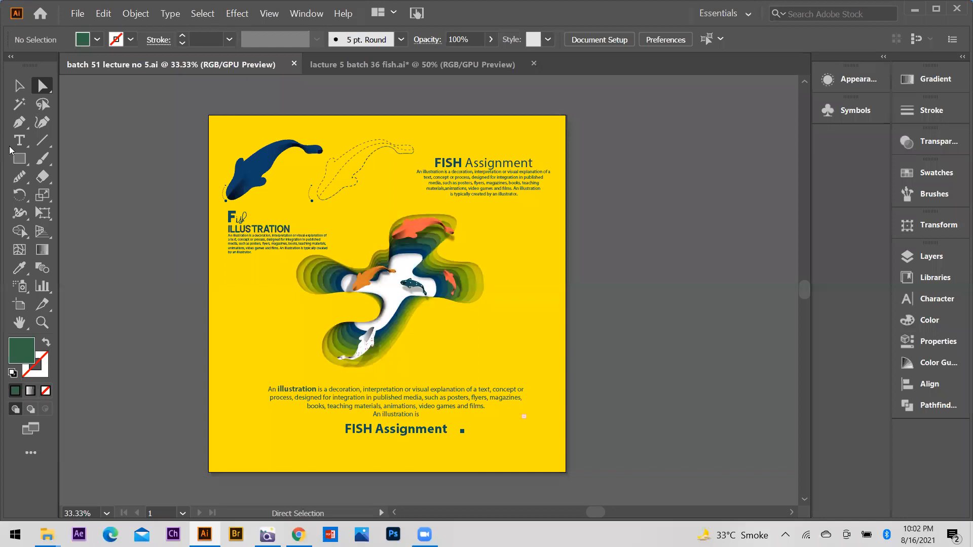
{"action": "key", "text": "ctrl+minus"}
{"action": "key", "text": "p"}
{"action": "scroll", "coordinate": [177, 217], "scroll_direction": "up", "scroll_amount": 1}
{"action": "scroll", "coordinate": [304, 228], "scroll_direction": "down", "scroll_amount": 1}
{"action": "scroll", "coordinate": [215, 281], "scroll_direction": "up", "scroll_amount": 2}
{"action": "left_click", "coordinate": [176, 276]}
{"action": "left_click_drag", "start_coordinate": [229, 230], "coordinate": [253, 350]}
{"action": "left_click_drag", "start_coordinate": [223, 344], "coordinate": [183, 372]}
{"action": "left_click_drag", "start_coordinate": [157, 358], "coordinate": [188, 310]}
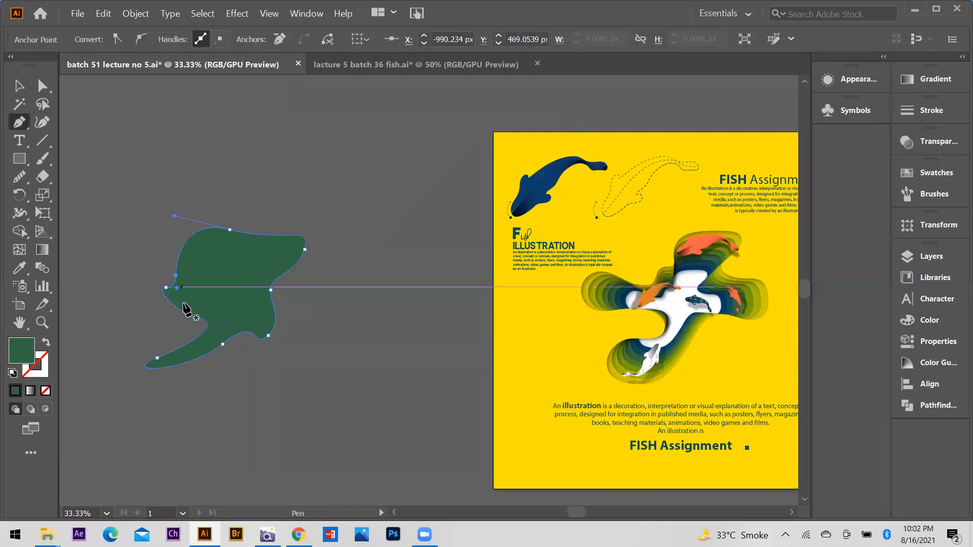
Draw a small closed, curvy path with the Pen tool inside the upper part of the green shape.
{"action": "scroll", "coordinate": [297, 256], "scroll_direction": "up", "scroll_amount": 5}
{"action": "scroll", "coordinate": [311, 226], "scroll_direction": "down", "scroll_amount": 1}
{"action": "left_click", "coordinate": [284, 187]}
{"action": "left_click_drag", "start_coordinate": [311, 165], "coordinate": [338, 201]}
{"action": "left_click_drag", "start_coordinate": [327, 225], "coordinate": [331, 252]}
{"action": "left_click_drag", "start_coordinate": [333, 259], "coordinate": [232, 274]}
{"action": "left_click_drag", "start_coordinate": [227, 241], "coordinate": [289, 194]}
{"action": "left_click", "coordinate": [286, 186]}
{"action": "left_click", "coordinate": [20, 85]}
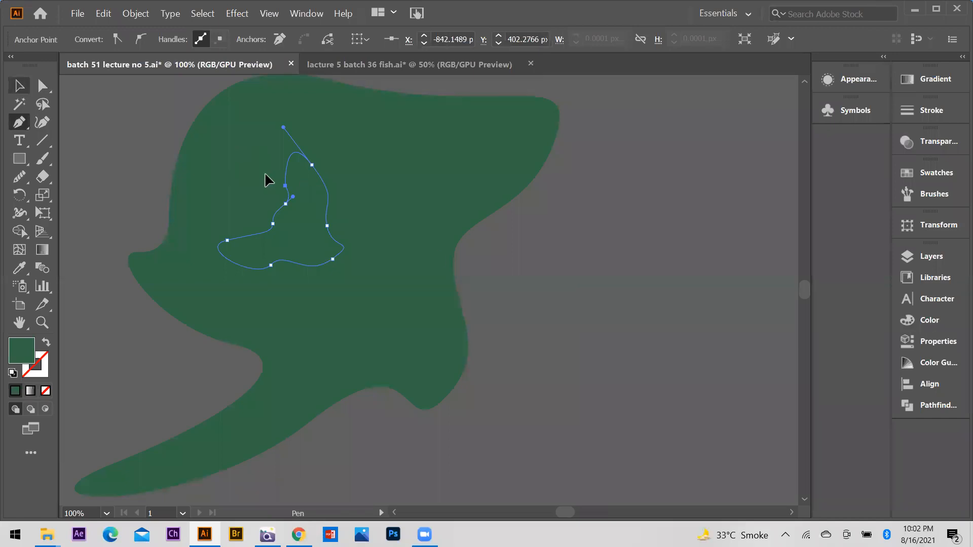
Cut the small curvy path out of the green shape with Pathfinder's Minus Front.
{"action": "left_click", "coordinate": [470, 274]}
{"action": "scroll", "coordinate": [470, 275], "scroll_direction": "down", "scroll_amount": 1}
{"action": "key", "text": "ctrl+a"}
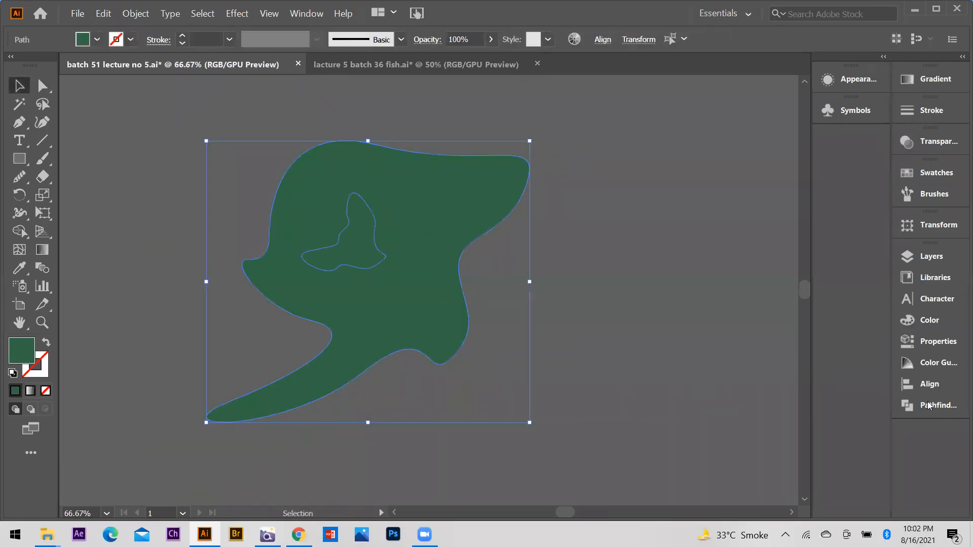
{"action": "left_click_drag", "start_coordinate": [950, 407], "coordinate": [932, 407]}
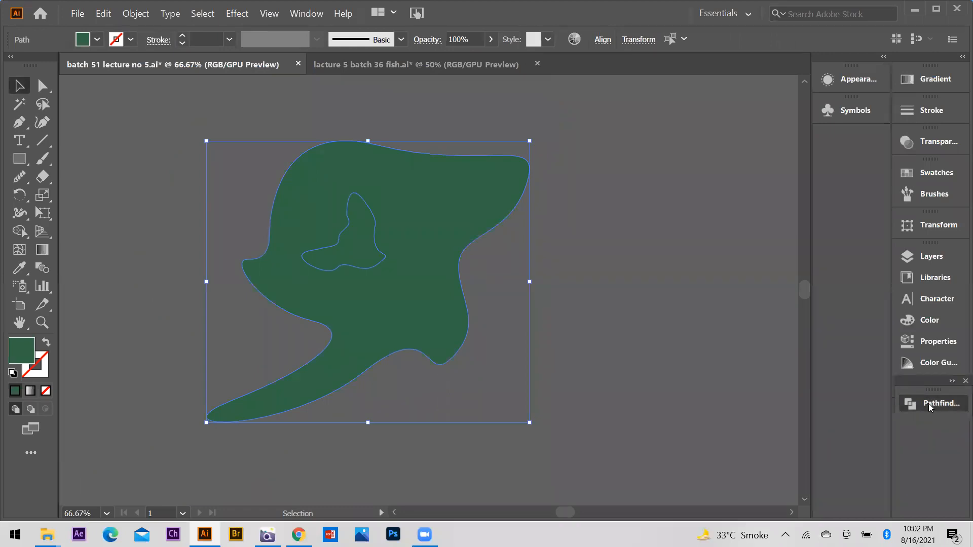
{"action": "left_click", "coordinate": [930, 406]}
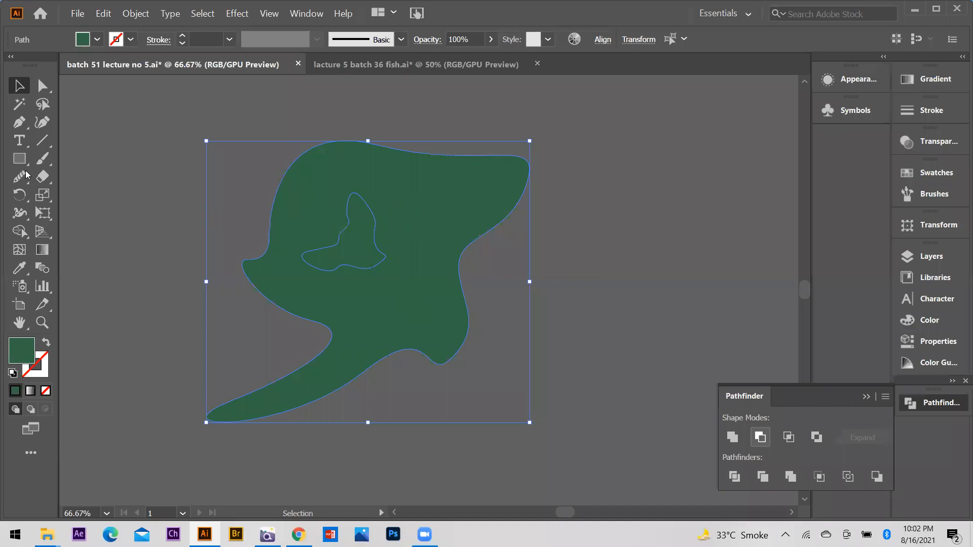
Draw a small circle in the upper right part of the green shape and cut it out with Minus Front.
{"action": "left_click_drag", "start_coordinate": [36, 159], "coordinate": [61, 197]}
{"action": "left_click_drag", "start_coordinate": [443, 201], "coordinate": [465, 224]}
{"action": "key", "text": "v"}
{"action": "left_click", "coordinate": [451, 223], "text": "shift"}
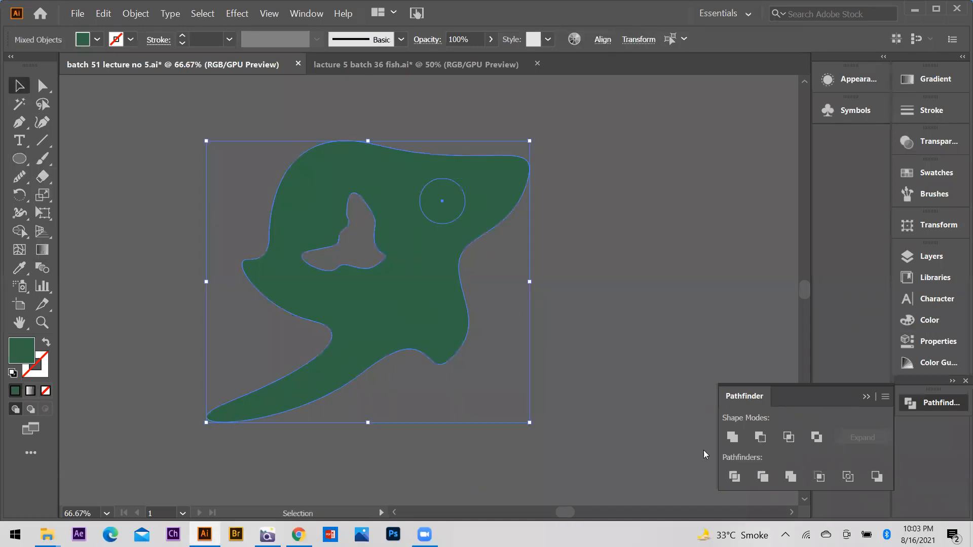
{"action": "left_click", "coordinate": [761, 437]}
{"action": "left_click", "coordinate": [489, 300]}
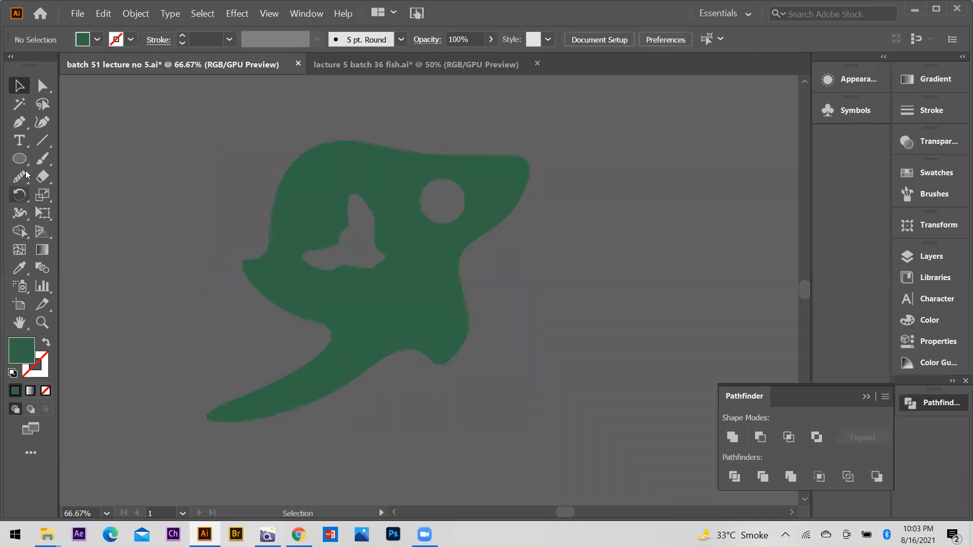
Draw a five-pointed star in the lower part of the green shape and cut it out with Minus Front.
{"action": "left_click_drag", "start_coordinate": [21, 158], "coordinate": [49, 232]}
{"action": "left_click_drag", "start_coordinate": [410, 309], "coordinate": [446, 335]}
{"action": "key", "text": "v"}
{"action": "key", "text": "ctrl+a"}
{"action": "left_click", "coordinate": [760, 437]}
{"action": "left_click", "coordinate": [346, 257]}
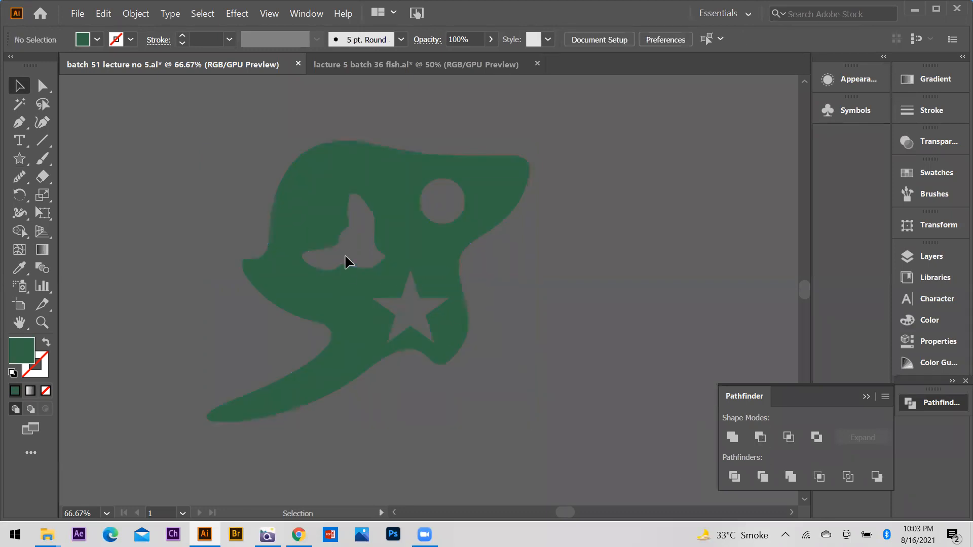
Recolor the green compound shape with the poster's yellow background color.
{"action": "left_click", "coordinate": [293, 214]}
{"action": "scroll", "coordinate": [562, 140], "scroll_direction": "right", "scroll_amount": 1}
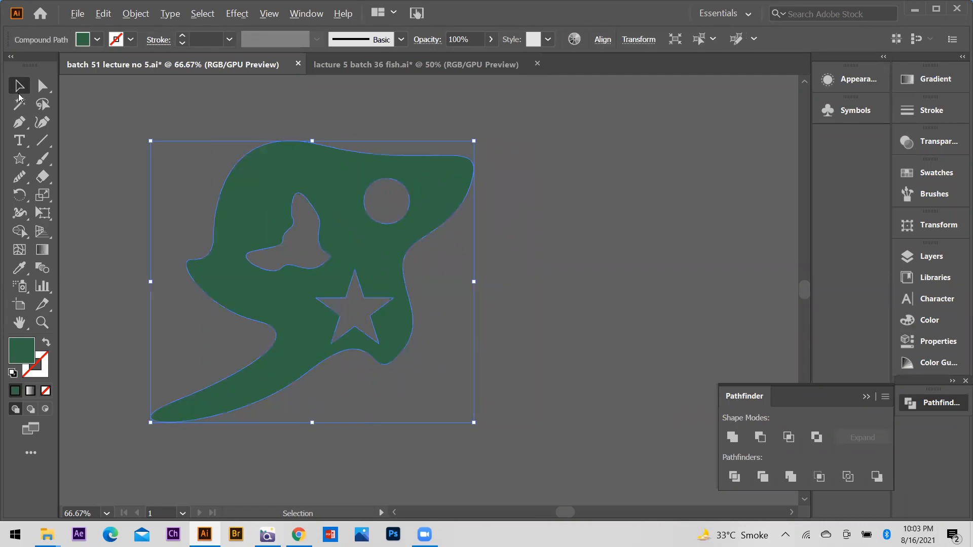
{"action": "scroll", "coordinate": [318, 264], "scroll_direction": "down", "scroll_amount": 3}
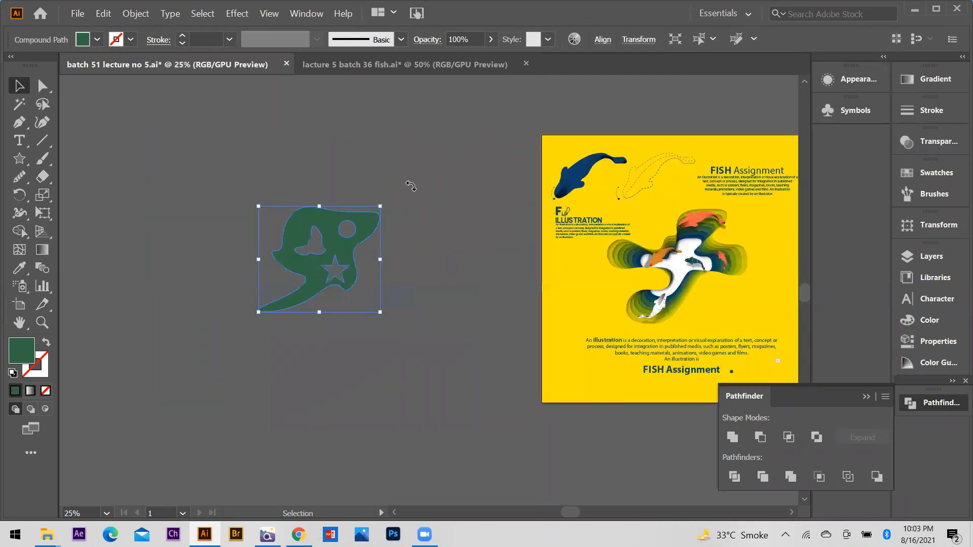
{"action": "left_click", "coordinate": [456, 171]}
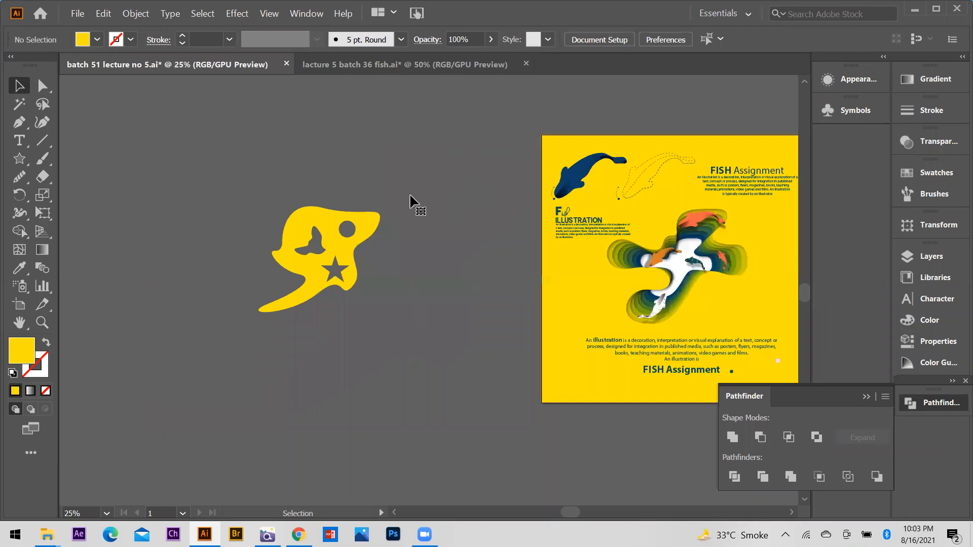
Duplicate the yellow cut-out shape and offset the copy slightly down and to the right of the original.
{"action": "left_click_drag", "start_coordinate": [416, 188], "coordinate": [275, 264]}
{"action": "scroll", "coordinate": [275, 264], "scroll_direction": "up", "scroll_amount": 1}
{"action": "left_click_drag", "start_coordinate": [415, 187], "coordinate": [443, 163]}
{"action": "left_click_drag", "start_coordinate": [314, 203], "coordinate": [334, 224]}
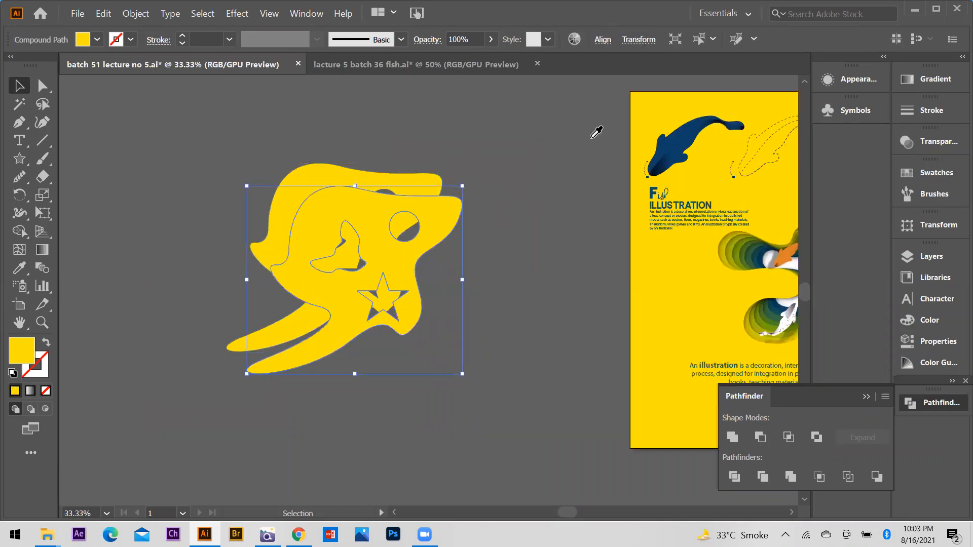
Fill the copied cut-out shape with the navy of the poster's blue fish using the Eyedropper.
{"action": "key", "text": "i"}
{"action": "left_click", "coordinate": [709, 126]}
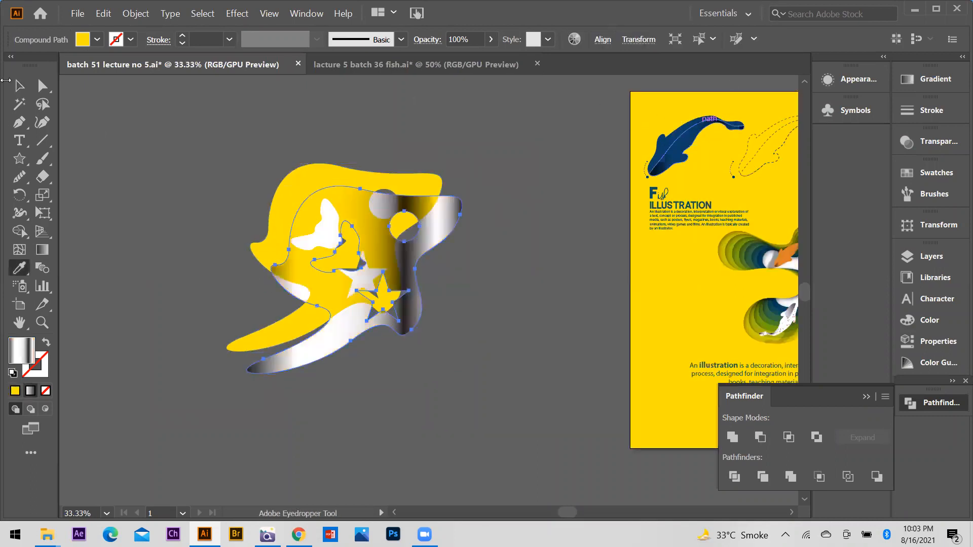
{"action": "left_click", "coordinate": [16, 85]}
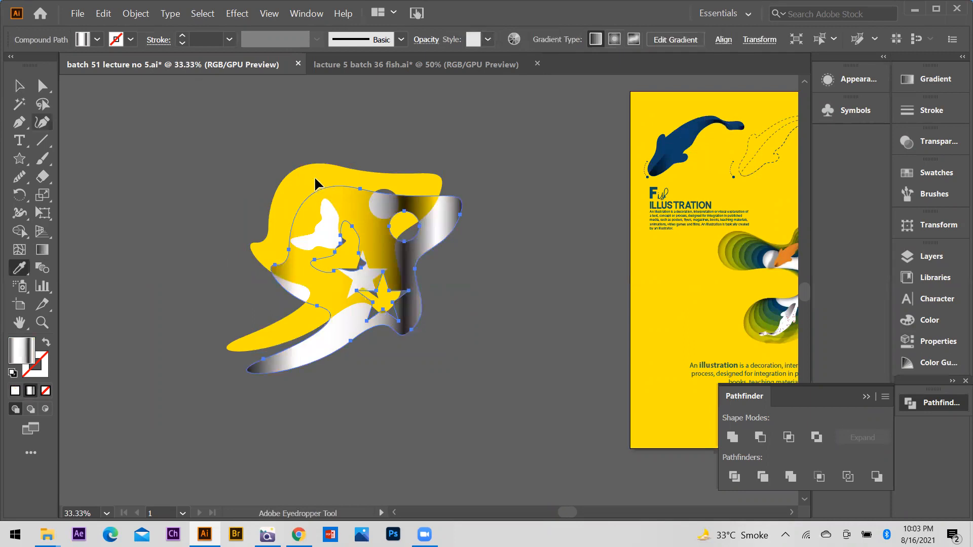
Enlarge the navy cut-out shape to about 774 × 675 px over the yellow one and fill a copy with the poster's olive green.
{"action": "left_click_drag", "start_coordinate": [440, 167], "coordinate": [487, 220]}
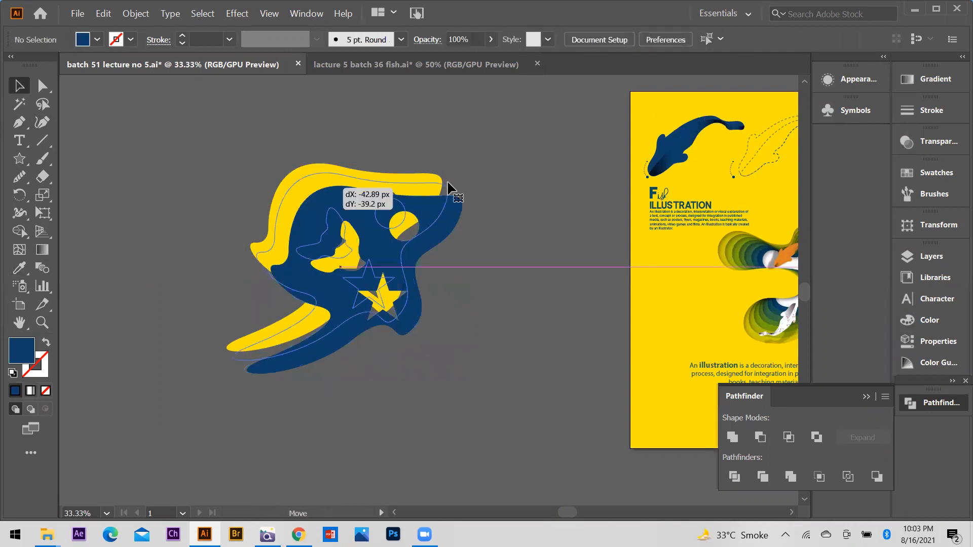
{"action": "key", "text": "i"}
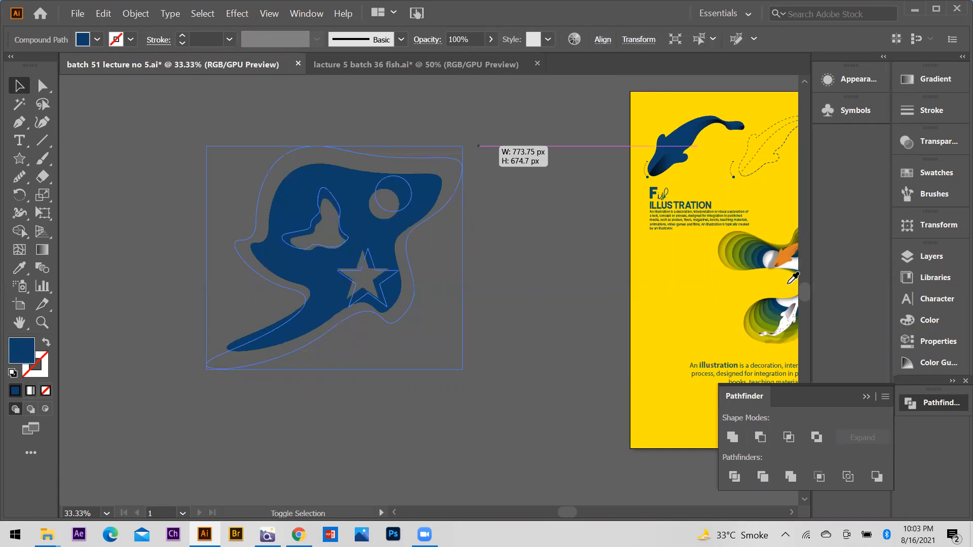
{"action": "left_click", "coordinate": [779, 293]}
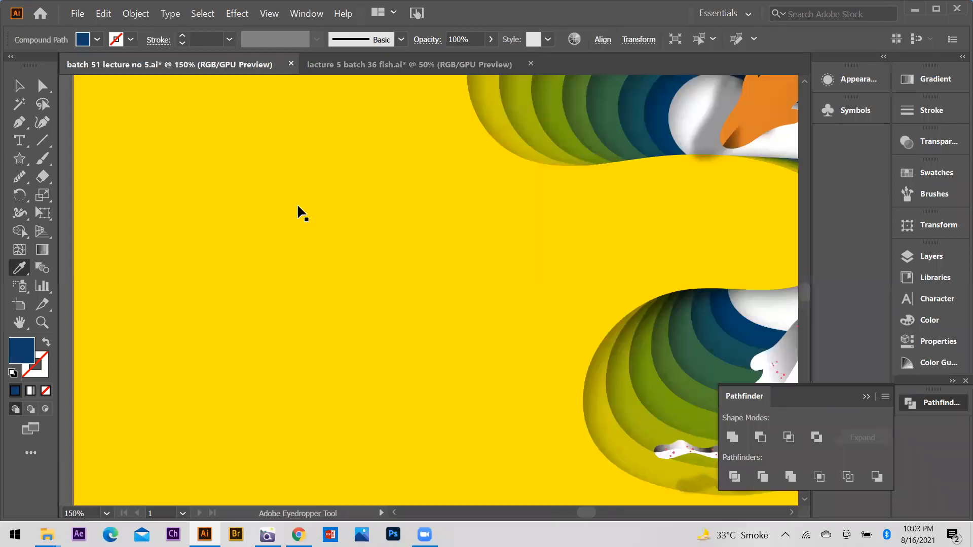
{"action": "scroll", "coordinate": [274, 203], "scroll_direction": "down", "scroll_amount": 3}
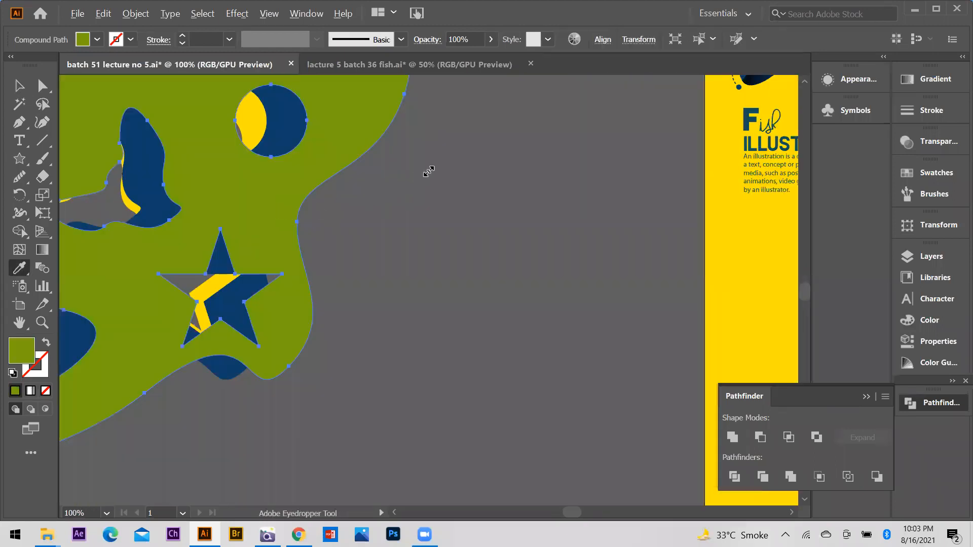
{"action": "scroll", "coordinate": [416, 264], "scroll_direction": "down", "scroll_amount": 2}
{"action": "key", "text": "v"}
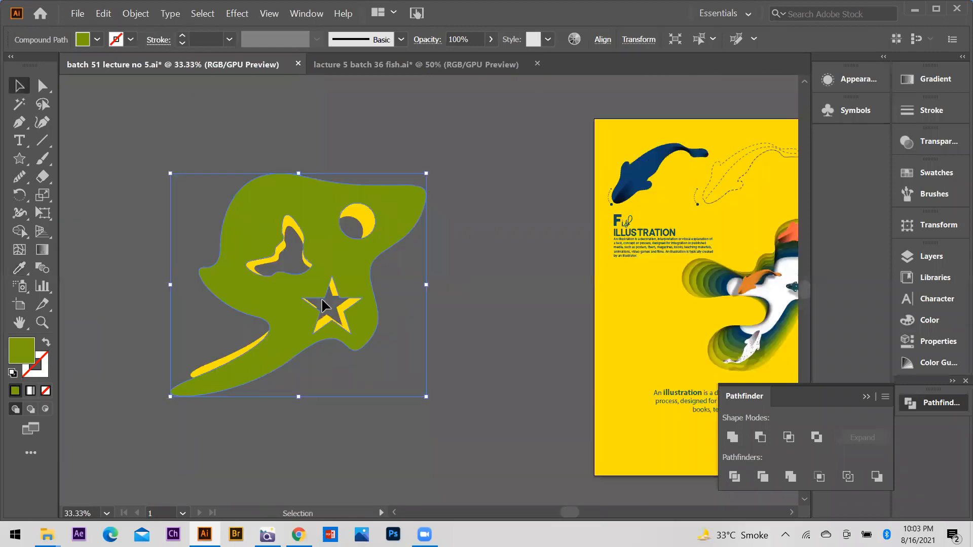
Enlarge the green cut-out shape beyond the navy layer and shift it down and to the right to separate the layers.
{"action": "left_click", "coordinate": [405, 260]}
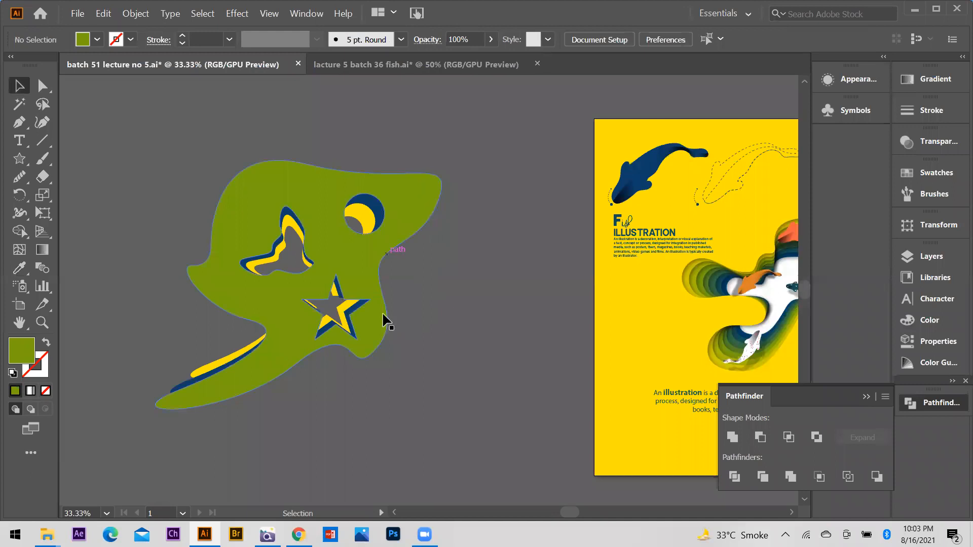
{"action": "left_click", "coordinate": [361, 287]}
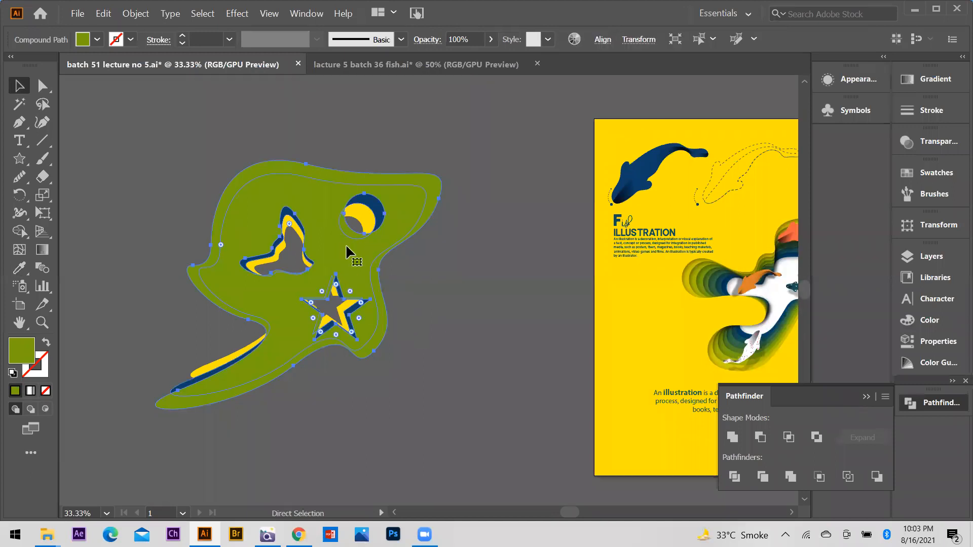
{"action": "key", "text": "ctrl+shift+a"}
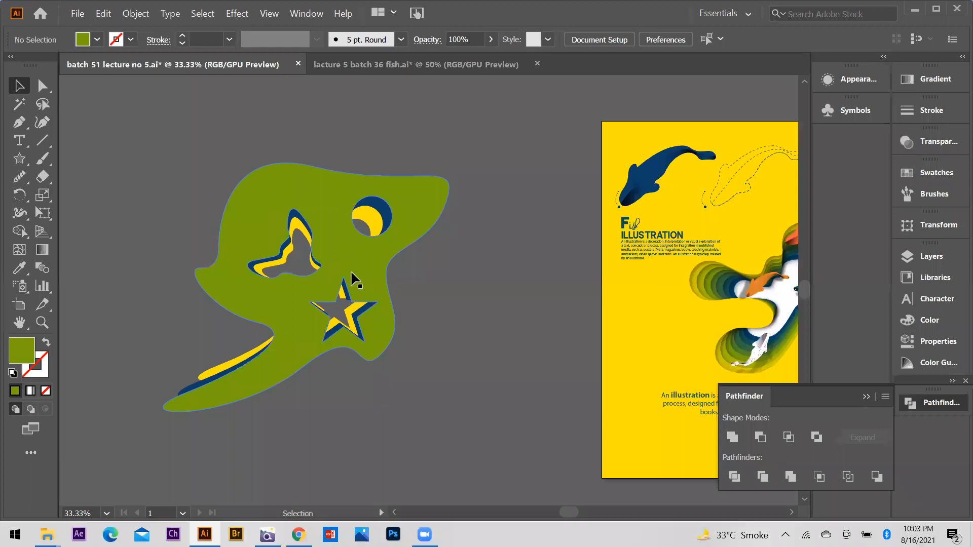
{"action": "left_click_drag", "start_coordinate": [351, 274], "coordinate": [386, 293]}
{"action": "key", "text": "ctrl+shift+a"}
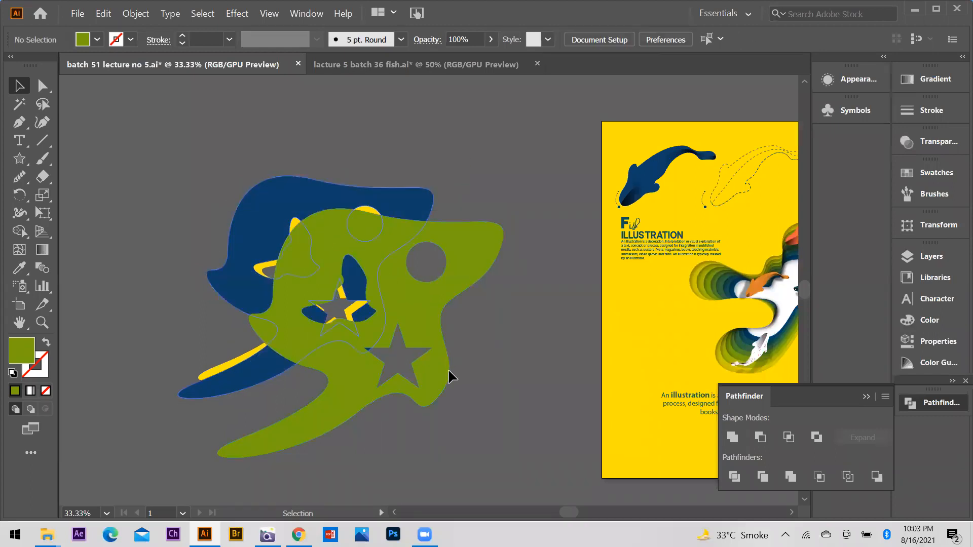
Delete the layered demo shapes beside the artboard and put Pathfinder away to review the whole fish poster.
{"action": "key", "text": "ctrl+minus"}
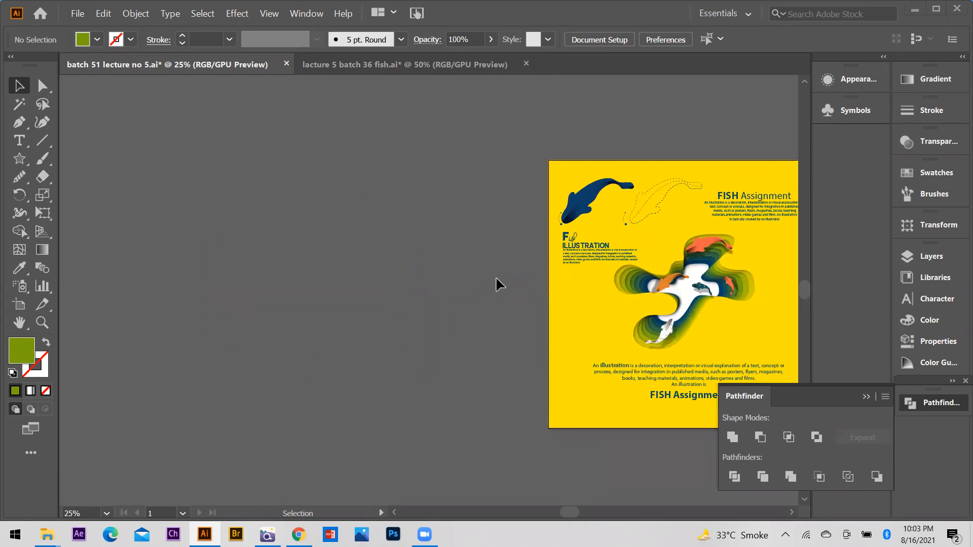
{"action": "left_click", "coordinate": [866, 397]}
{"action": "scroll", "coordinate": [176, 278], "scroll_direction": "down", "scroll_amount": 2}
{"action": "scroll", "coordinate": [475, 312], "scroll_direction": "up", "scroll_amount": 1}
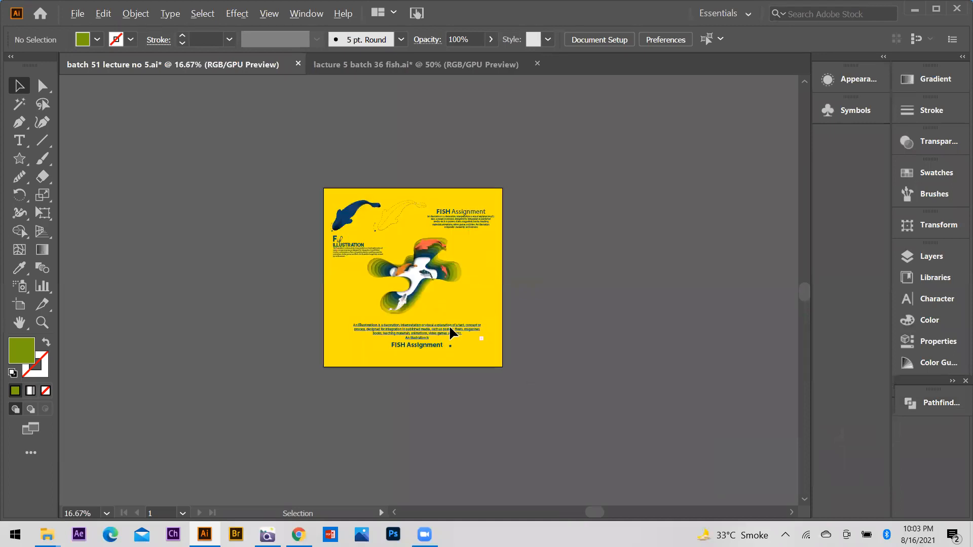
{"action": "scroll", "coordinate": [449, 325], "scroll_direction": "down", "scroll_amount": 2}
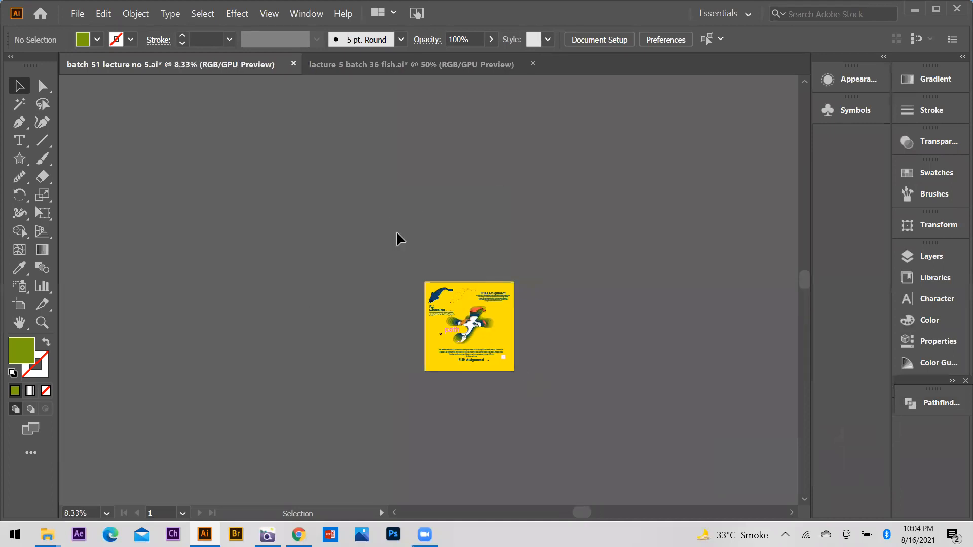
{"action": "scroll", "coordinate": [490, 436], "scroll_direction": "up", "scroll_amount": 4}
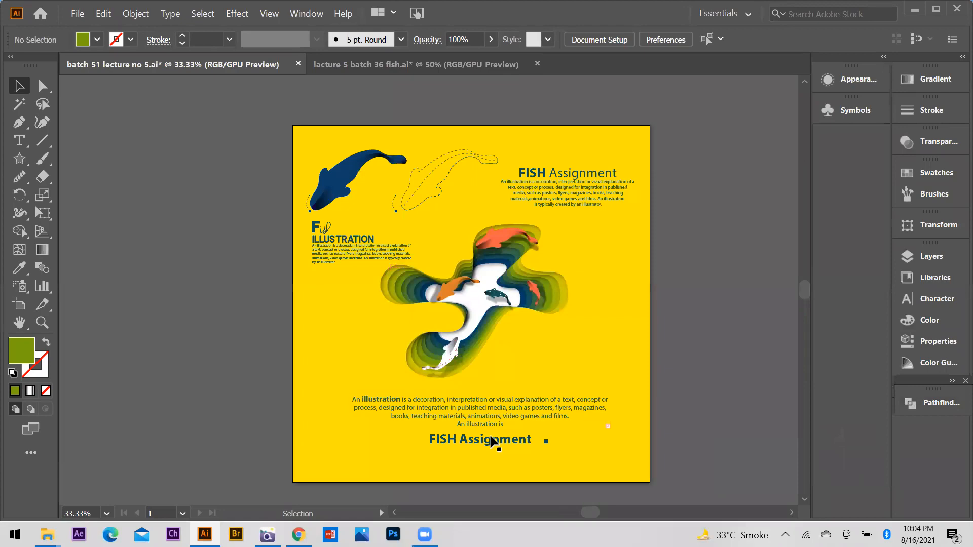